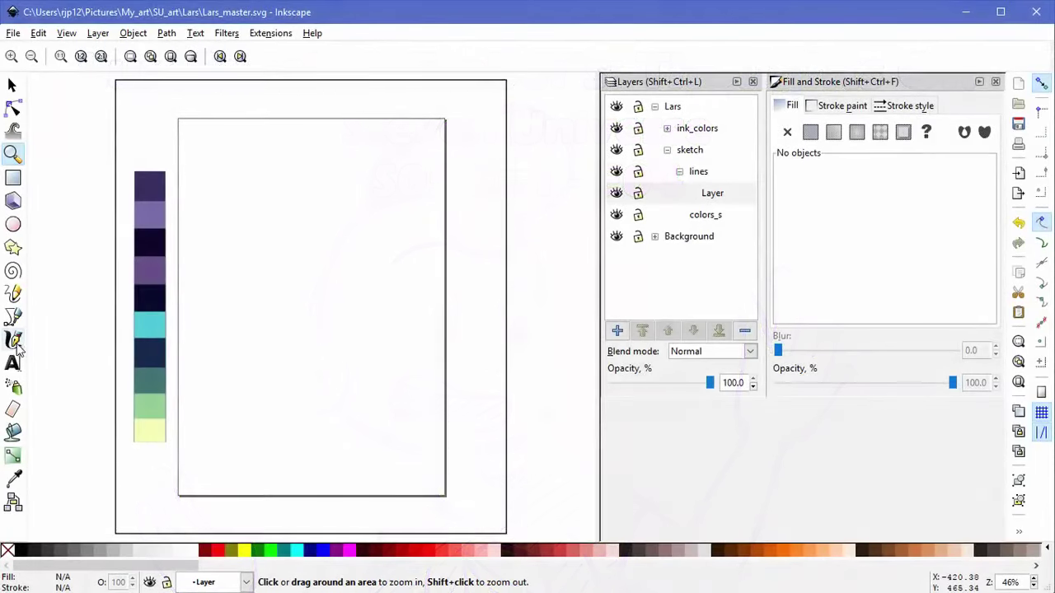
Step: Sketch the figure's circular head, elongated torso oval and two leg guides on the page with the Calligraphy tool
key(c)
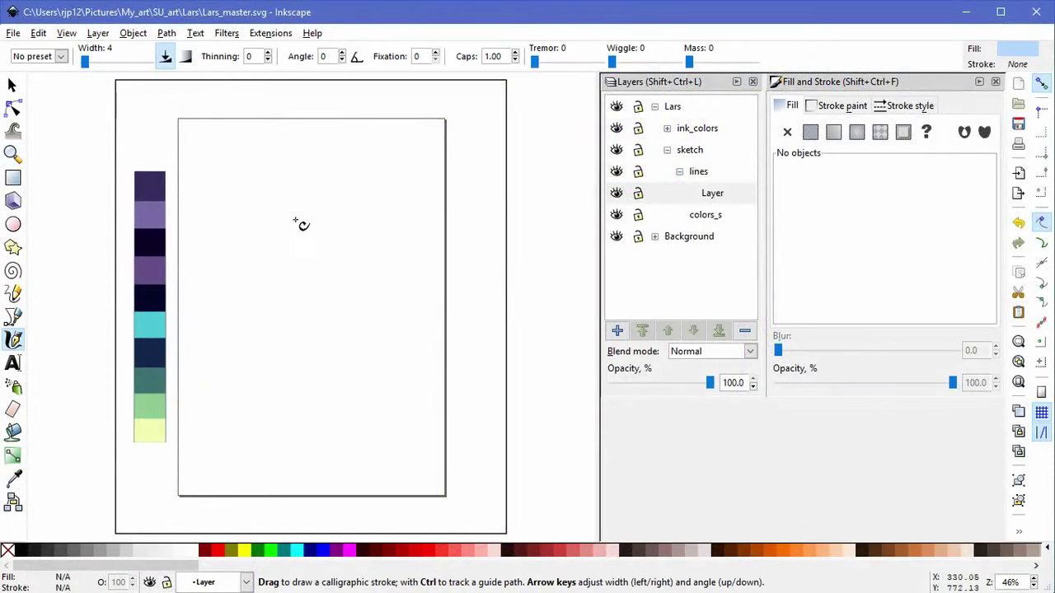
drag(305, 232, 321, 215)
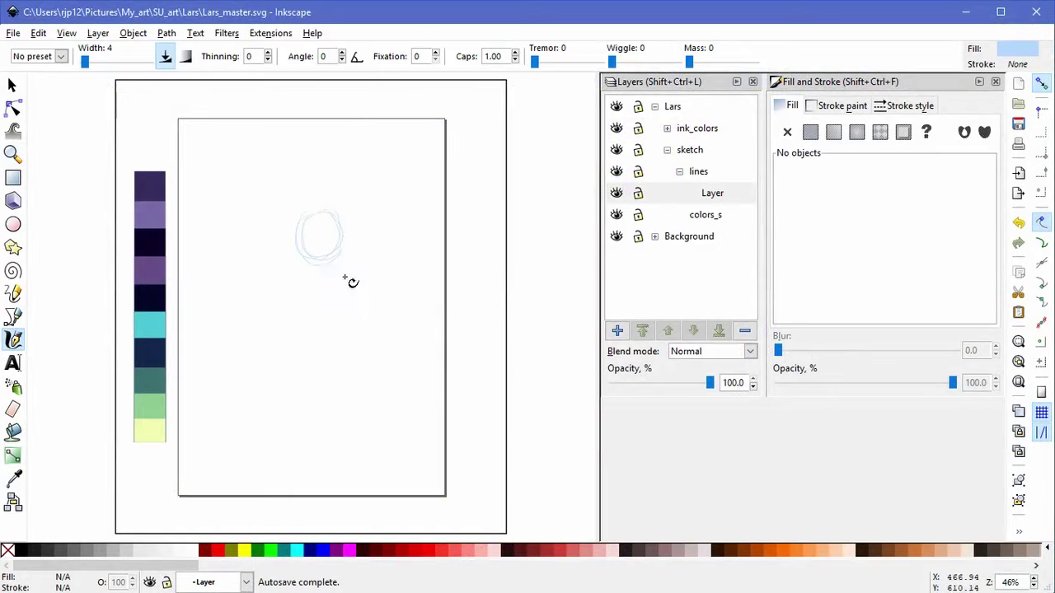
mouse_move(327, 307)
mouse_down()
mouse_move(332, 336)
mouse_move(353, 295)
mouse_move(364, 306)
mouse_move(346, 356)
mouse_move(360, 335)
mouse_move(332, 352)
mouse_move(329, 344)
mouse_move(356, 325)
mouse_up()
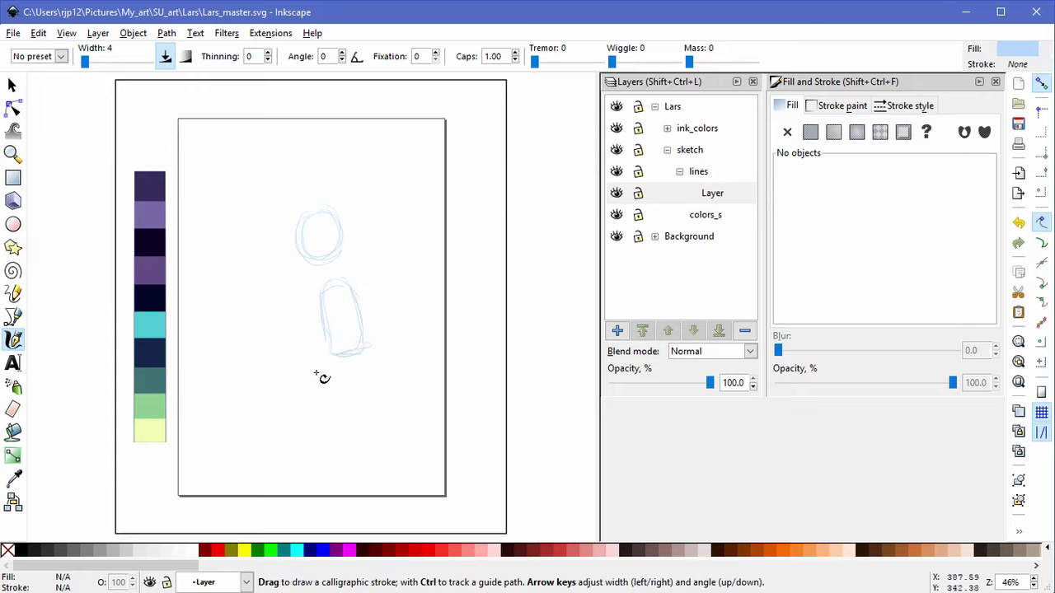
mouse_move(327, 357)
mouse_down()
mouse_move(318, 419)
mouse_move(333, 445)
mouse_up()
drag(369, 348, 378, 435)
Step: Sketch the figure's left-side bent arm with a raised hand, roughing in the forearm, palm, thumb and fingers
scroll(297, 309, up, 2)
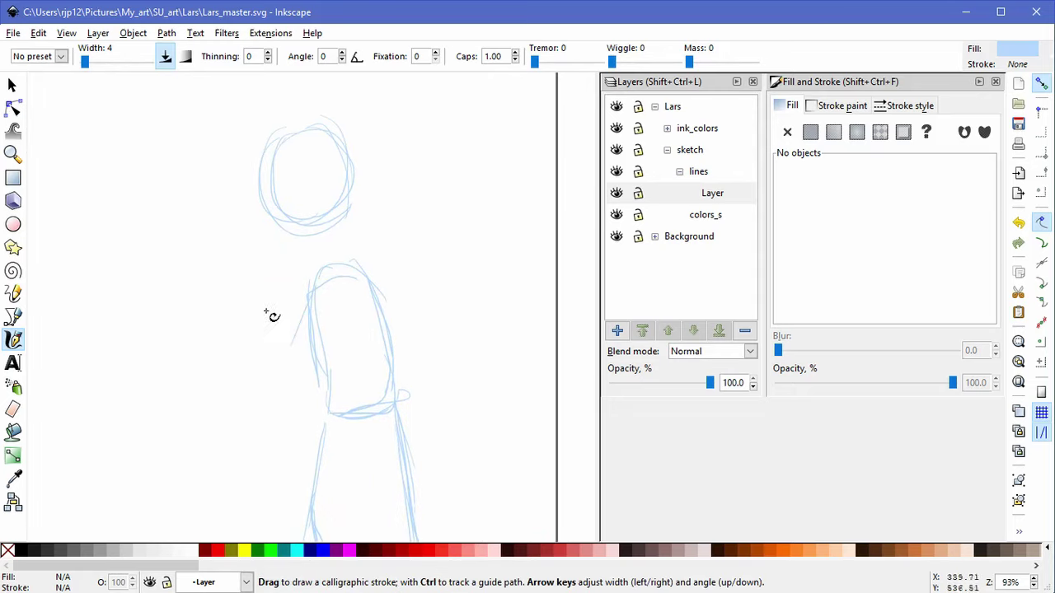
drag(224, 302, 282, 347)
drag(210, 280, 231, 311)
mouse_move(206, 278)
mouse_down()
mouse_move(243, 247)
mouse_move(233, 255)
mouse_move(241, 288)
mouse_move(220, 243)
mouse_move(223, 270)
mouse_move(222, 231)
mouse_move(218, 275)
mouse_move(218, 239)
mouse_move(201, 274)
mouse_move(212, 242)
mouse_move(218, 295)
mouse_up()
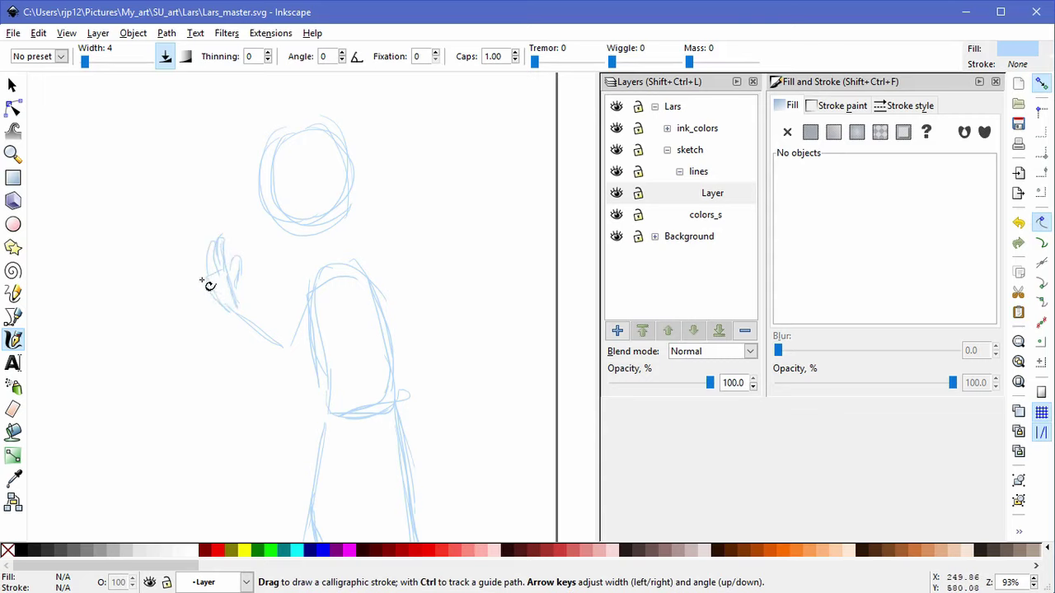
Step: Try to reinforce the raised hand's palm, fingers and forearm with additional strokes
mouse_move(207, 265)
mouse_down()
mouse_move(212, 299)
mouse_move(206, 284)
mouse_move(236, 311)
mouse_up()
drag(221, 259, 227, 297)
key(ctrl+z)
mouse_move(229, 243)
mouse_down()
mouse_move(237, 287)
mouse_move(212, 303)
mouse_move(231, 307)
mouse_move(245, 292)
mouse_move(236, 313)
mouse_move(290, 346)
mouse_up()
key(ctrl+z)
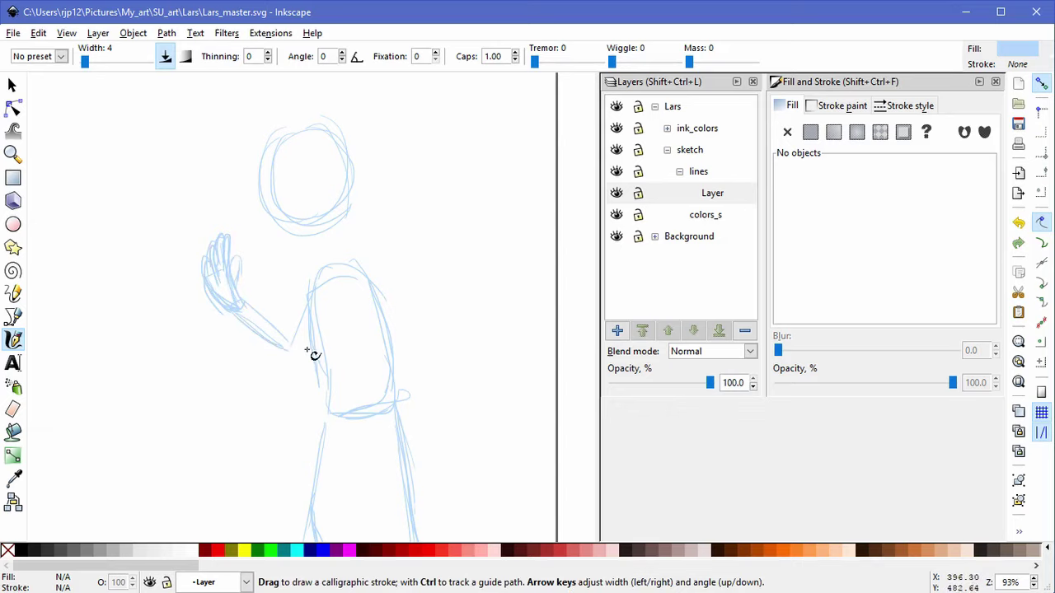
Step: Undo the rough finger strokes, going back to the forearm with the hand's basic palm and thumb lines
key(ctrl+z)
key(ctrl+z)
key(ctrl+z)
key(ctrl+z)
key(ctrl+z)
key(ctrl+z)
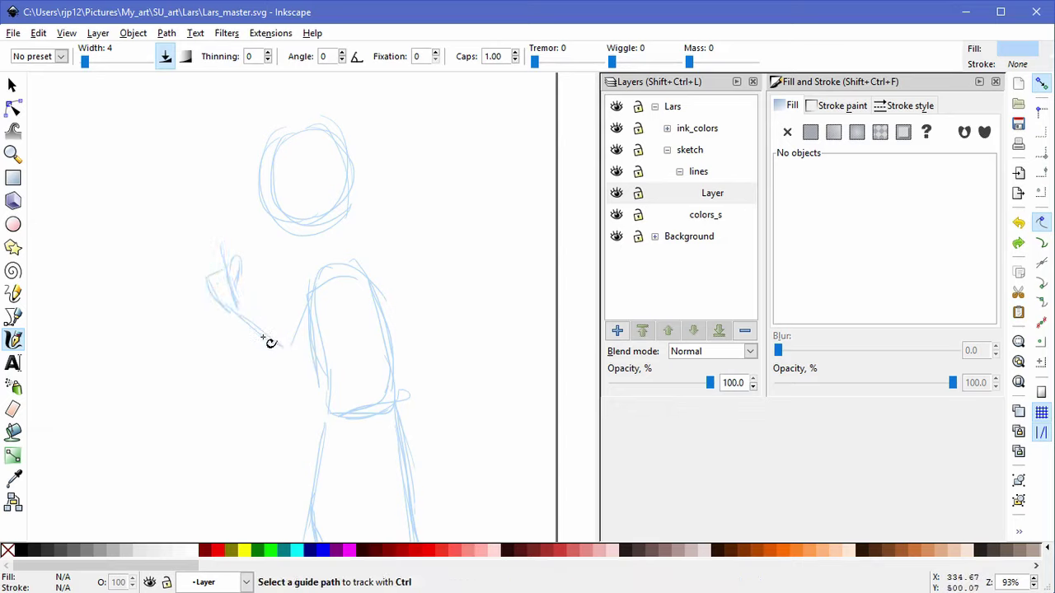
key(ctrl+z)
Step: Sketch the raised hand's little finger and reinforce the outer edge of the palm down to the wrist
scroll(254, 289, up, 3)
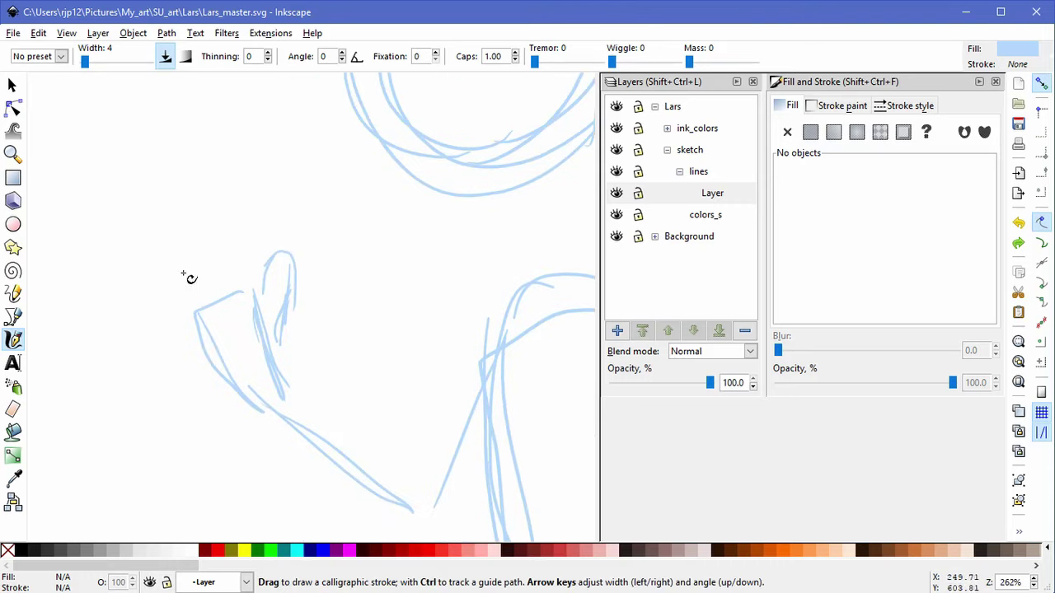
drag(195, 317, 157, 236)
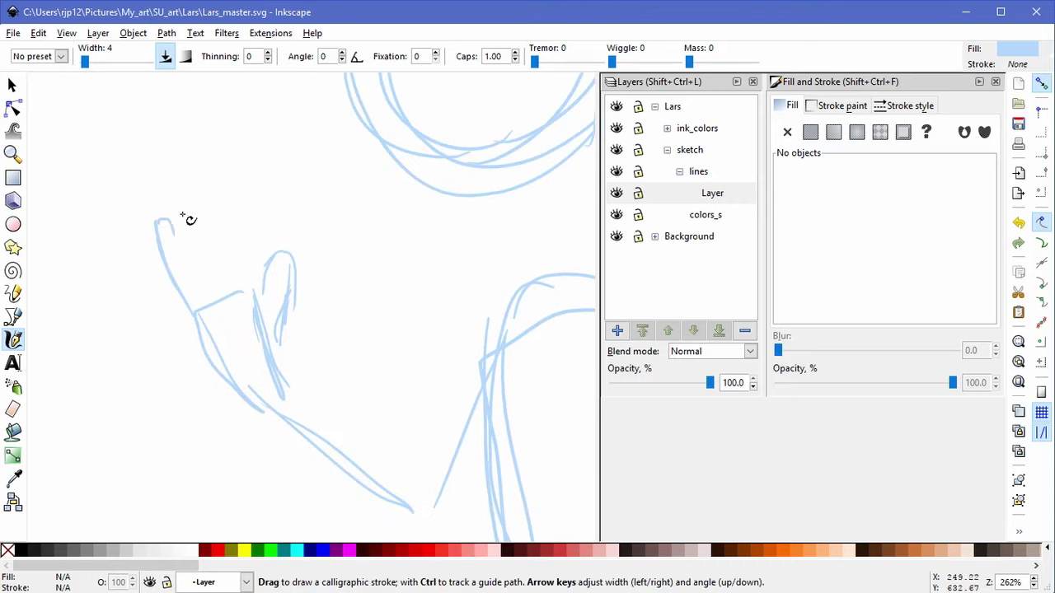
mouse_move(185, 298)
mouse_down()
mouse_move(171, 252)
mouse_move(198, 295)
mouse_move(169, 246)
mouse_move(215, 305)
mouse_up()
drag(191, 262, 214, 304)
mouse_move(178, 291)
mouse_down()
mouse_move(210, 338)
mouse_move(222, 361)
mouse_up()
drag(196, 313, 267, 392)
drag(221, 363, 279, 415)
Step: Reinforce the thumb's base along the inner palm and outline the side of the index finger
drag(255, 290, 284, 368)
drag(286, 308, 288, 373)
drag(256, 288, 254, 225)
key(ctrl+z)
mouse_move(256, 287)
mouse_down()
mouse_move(240, 224)
mouse_move(249, 277)
mouse_up()
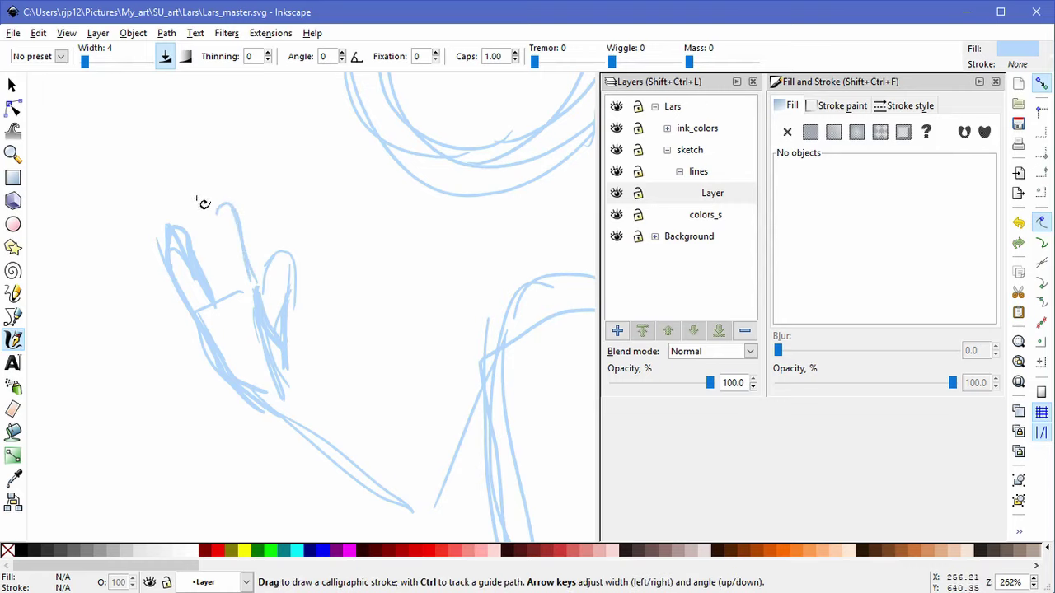
Step: Thicken the little finger and outline the ring, middle and index fingers of the raised hand
drag(170, 241, 199, 279)
mouse_move(174, 227)
mouse_down()
mouse_move(195, 209)
mouse_move(215, 282)
mouse_up()
mouse_move(195, 197)
mouse_down()
mouse_move(218, 204)
mouse_move(229, 261)
mouse_up()
drag(219, 222, 248, 289)
mouse_move(197, 197)
mouse_down()
mouse_move(204, 188)
mouse_move(216, 200)
mouse_up()
mouse_move(215, 196)
mouse_down()
mouse_move(225, 255)
mouse_move(255, 302)
mouse_up()
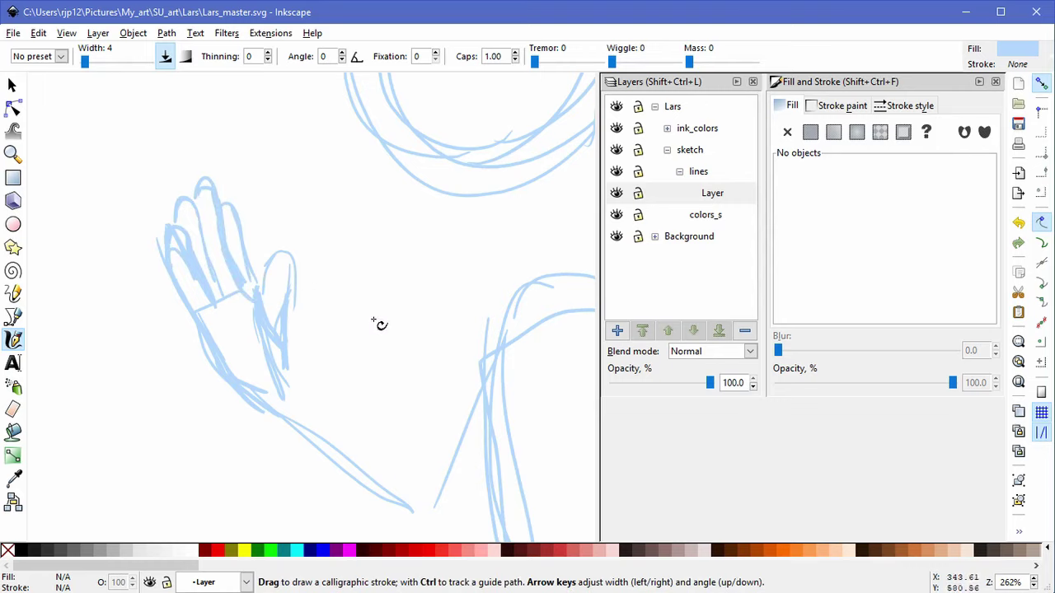
Step: Select all strokes of the raised hand, rotate them slightly counterclockwise and group them
click(12, 85)
drag(59, 137, 320, 371)
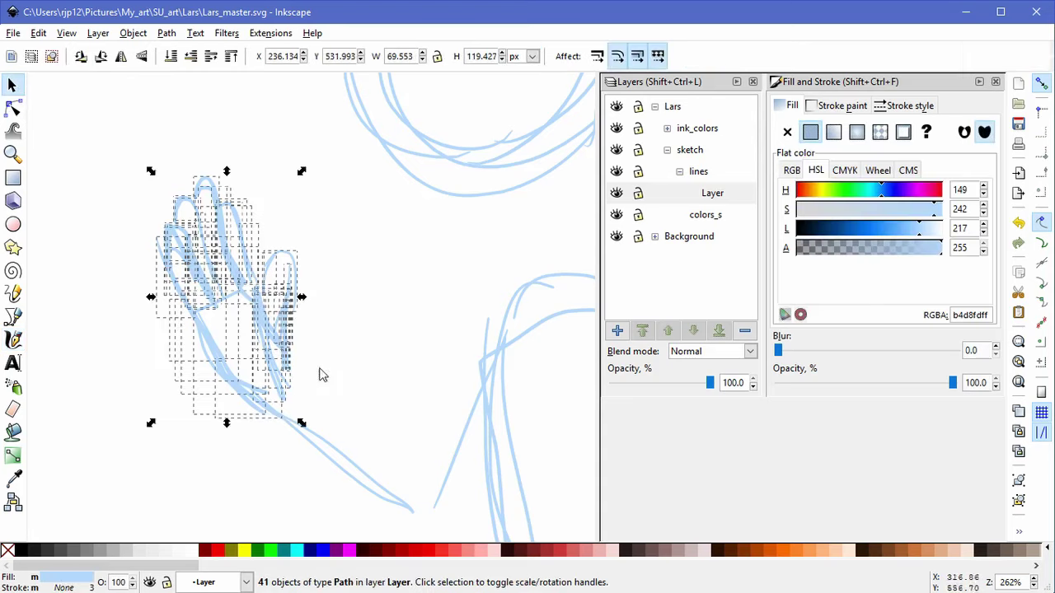
click(283, 225)
drag(301, 171, 277, 168)
mouse_move(278, 252)
mouse_down()
mouse_move(276, 278)
mouse_move(272, 268)
mouse_up()
key(ctrl+g)
Step: Rotate the grouped hand further counterclockwise and shift it to line up with the forearm
click(278, 255)
drag(287, 187, 265, 195)
click(277, 281)
click(275, 295)
drag(276, 295, 258, 291)
click(335, 282)
Step: Move the grouped hand slightly down along the forearm toward the elbow
scroll(321, 280, down, 3)
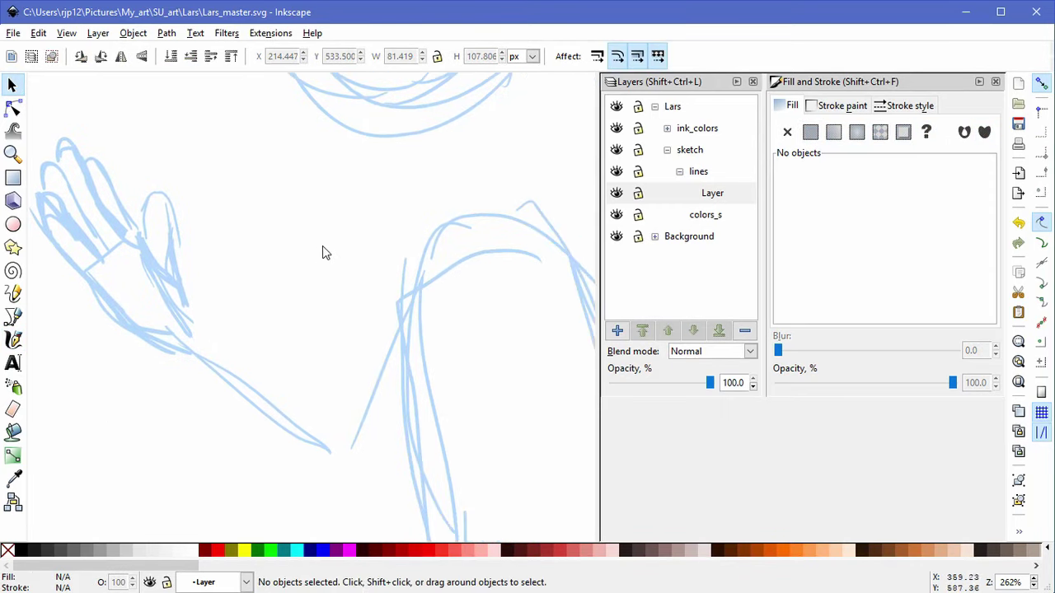
scroll(334, 253, down, 1)
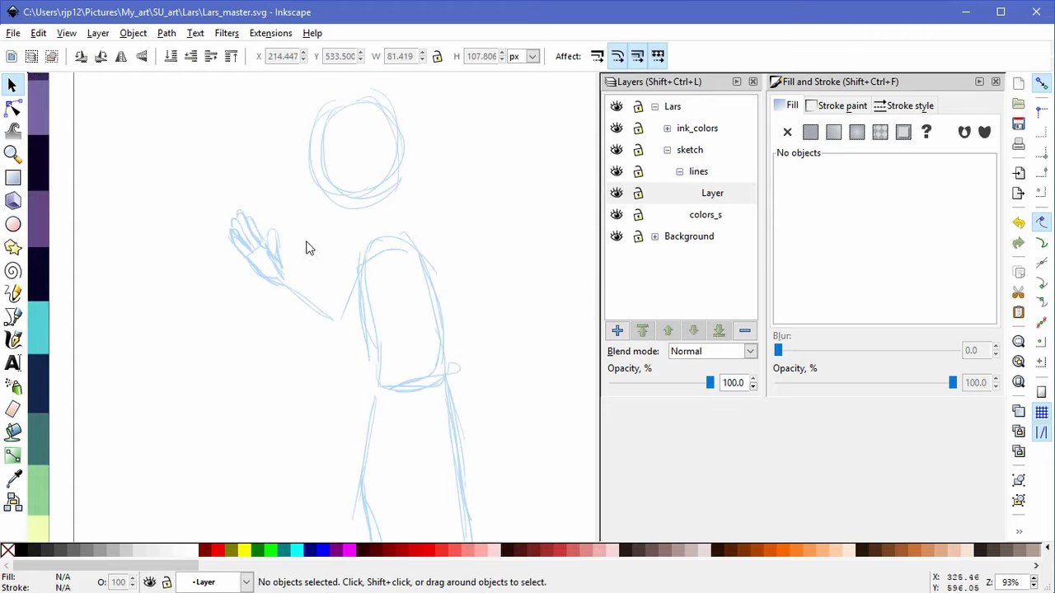
drag(289, 266, 296, 278)
click(341, 308)
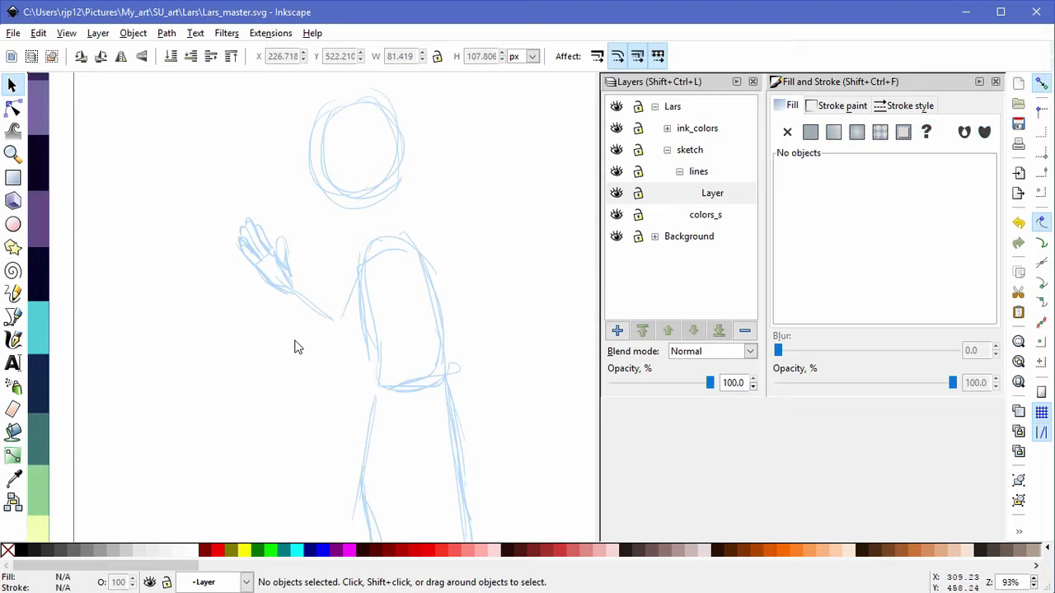
Step: Adjust the grouped hand's proportions slightly and rotate it by about -9 degrees
click(298, 302)
drag(301, 306, 302, 299)
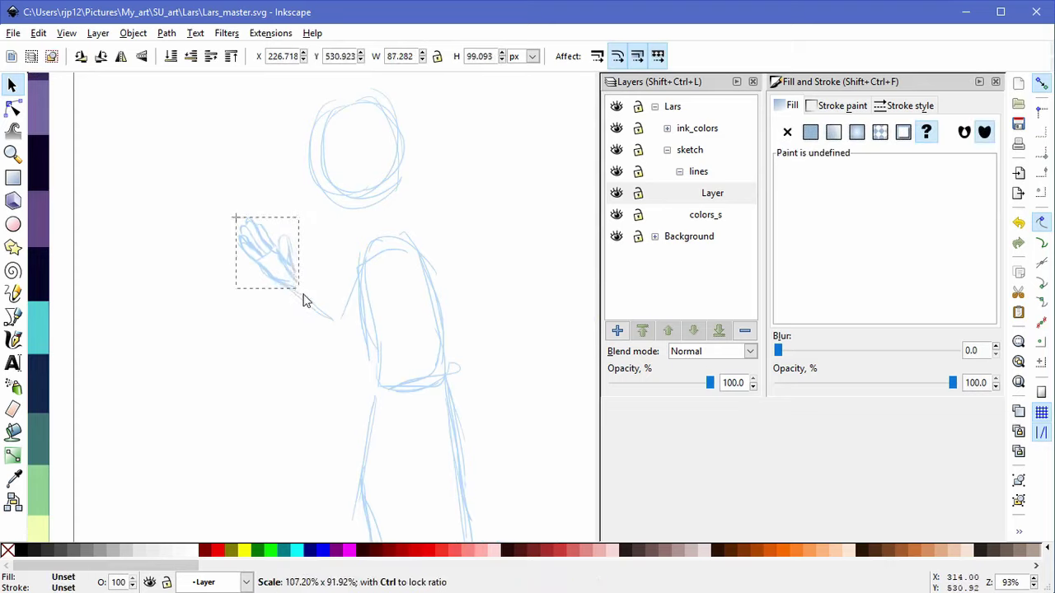
click(298, 272)
drag(303, 222, 308, 225)
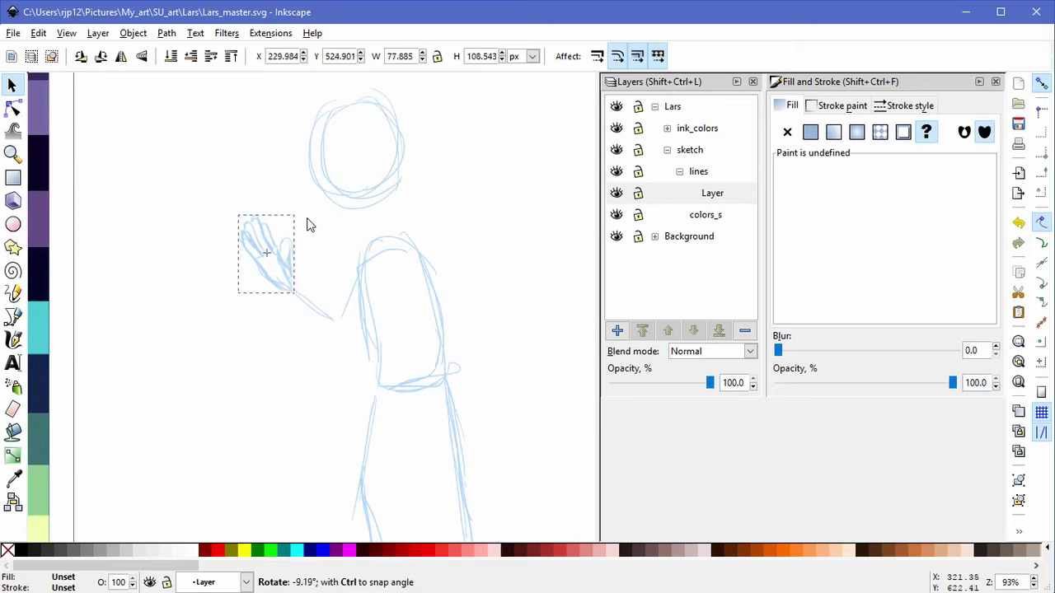
click(299, 349)
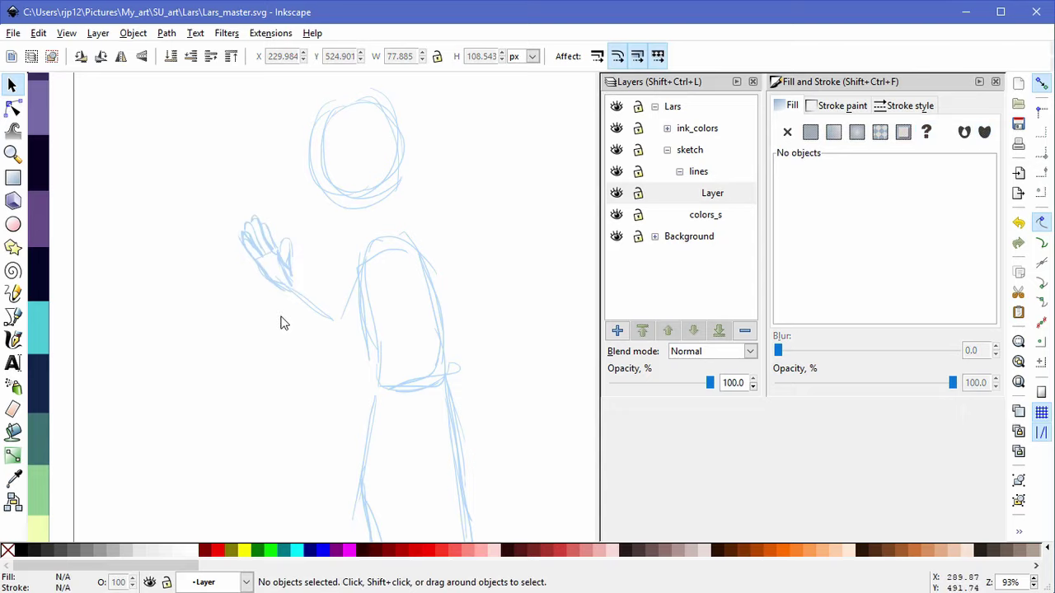
Step: Ungroup the hand and delete the strokes that form the thumb's upper outline
click(295, 245)
key(ctrl+shift+g)
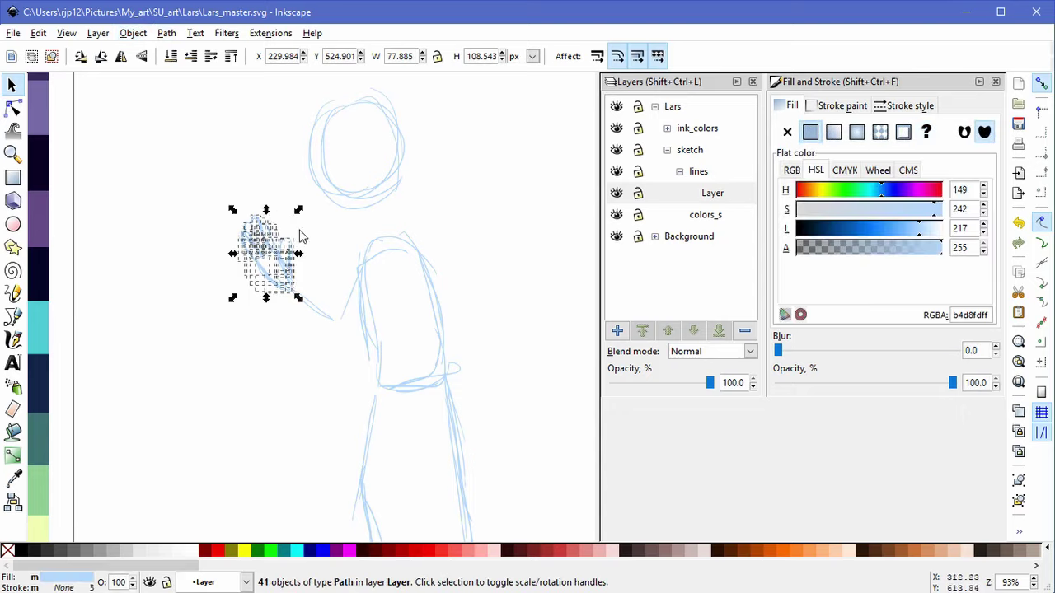
ctrl+scroll(300, 237, up, 4)
click(368, 203)
drag(309, 218, 430, 201)
key(Delete)
click(289, 221)
key(Delete)
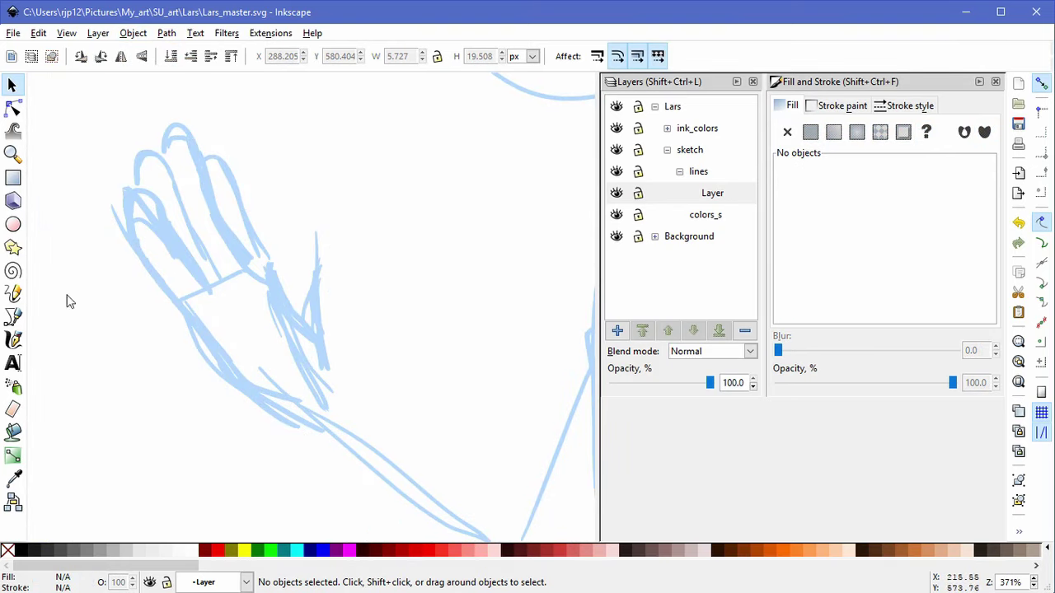
Step: Redraw the thumb with a curved web beside the index finger, a rounded tip and a longer outer edge
key(c)
drag(265, 272, 294, 247)
mouse_move(290, 252)
mouse_down()
mouse_move(284, 203)
mouse_move(291, 233)
mouse_move(288, 207)
mouse_move(304, 238)
mouse_move(297, 248)
mouse_move(304, 192)
mouse_move(323, 201)
mouse_move(325, 303)
mouse_up()
mouse_move(329, 236)
mouse_down()
mouse_move(339, 370)
mouse_move(330, 330)
mouse_up()
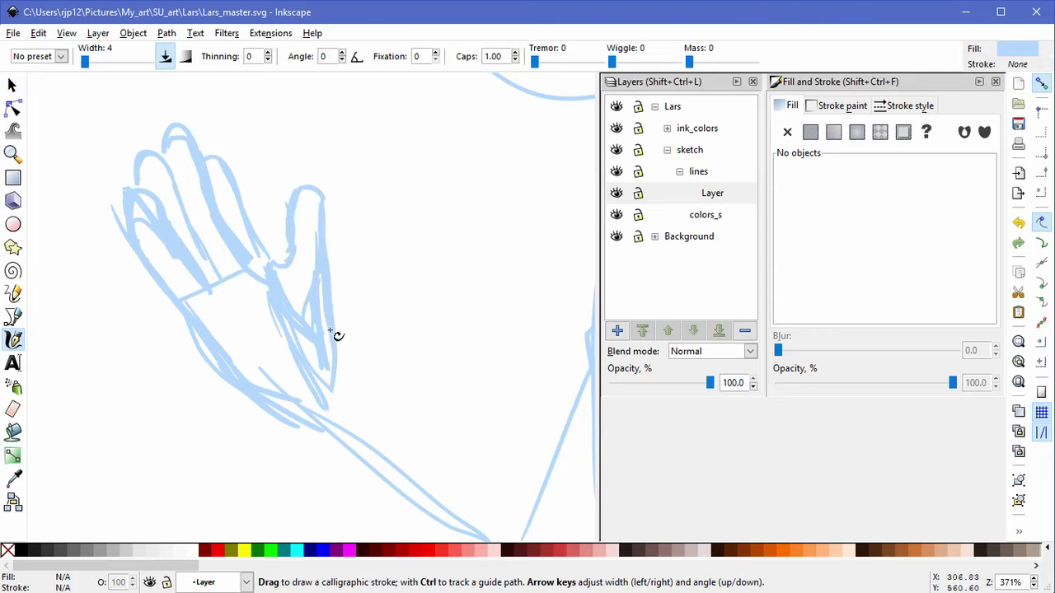
Step: Select the thumb strokes and scale them slightly wider and shorter, to about 27.8 by 66.7 px
key(s)
mouse_move(417, 384)
mouse_down()
mouse_move(271, 229)
mouse_move(264, 176)
mouse_up()
drag(393, 402, 280, 265)
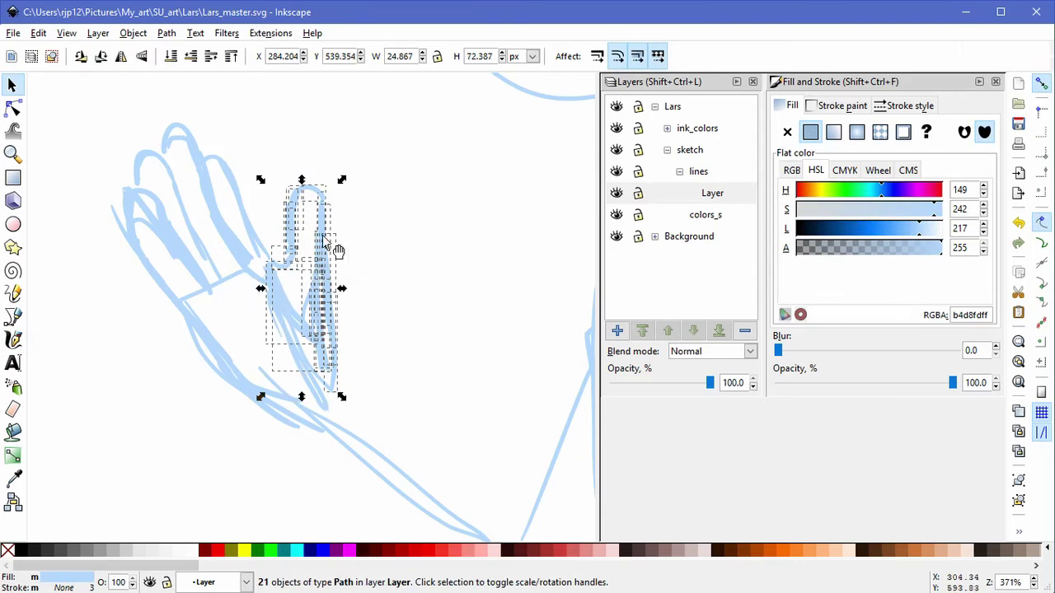
drag(341, 181, 347, 197)
drag(340, 257, 340, 246)
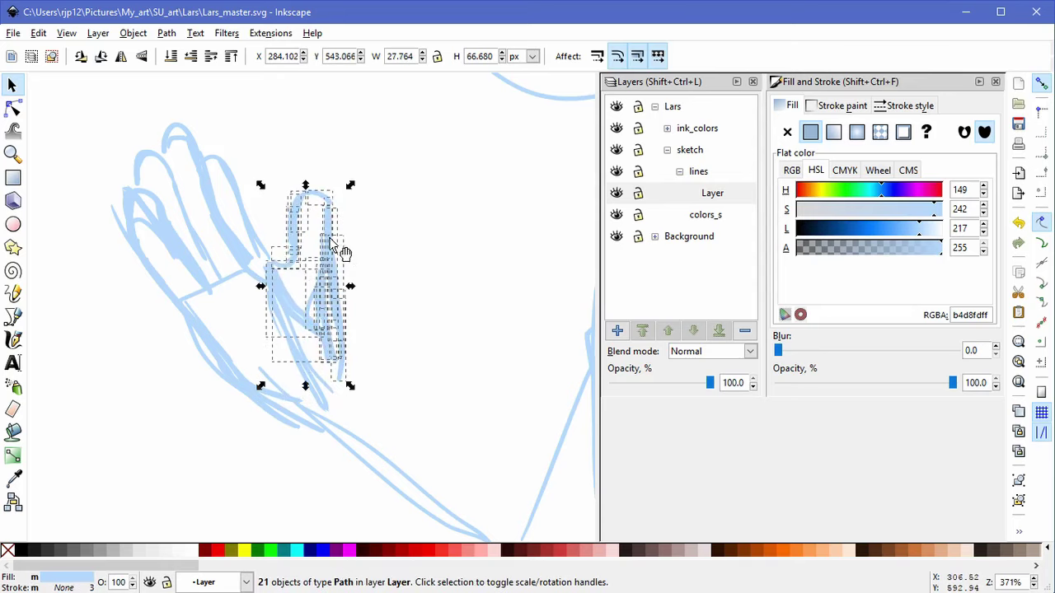
click(371, 265)
Step: Delete the surplus strokes along the outer edge of the palm near the wrist
mouse_move(280, 419)
mouse_down()
mouse_move(187, 478)
mouse_move(195, 441)
mouse_up()
click(203, 471)
shift+click(172, 427)
key(Delete)
Step: Delete the remaining construction strokes inside the palm and at the thumb's base, leaving a clean hand outline
mouse_move(289, 341)
mouse_down()
mouse_move(434, 248)
mouse_move(454, 269)
mouse_up()
drag(311, 351, 471, 211)
mouse_move(304, 306)
mouse_down()
mouse_move(469, 275)
mouse_move(458, 233)
mouse_move(407, 266)
mouse_move(417, 209)
mouse_move(434, 209)
mouse_move(406, 171)
mouse_move(435, 197)
mouse_up()
drag(323, 332, 437, 204)
drag(415, 378, 311, 278)
drag(407, 402, 301, 317)
drag(325, 385, 325, 376)
click(412, 327)
mouse_move(529, 334)
mouse_down()
mouse_move(389, 264)
mouse_move(384, 139)
mouse_up()
key(Delete)
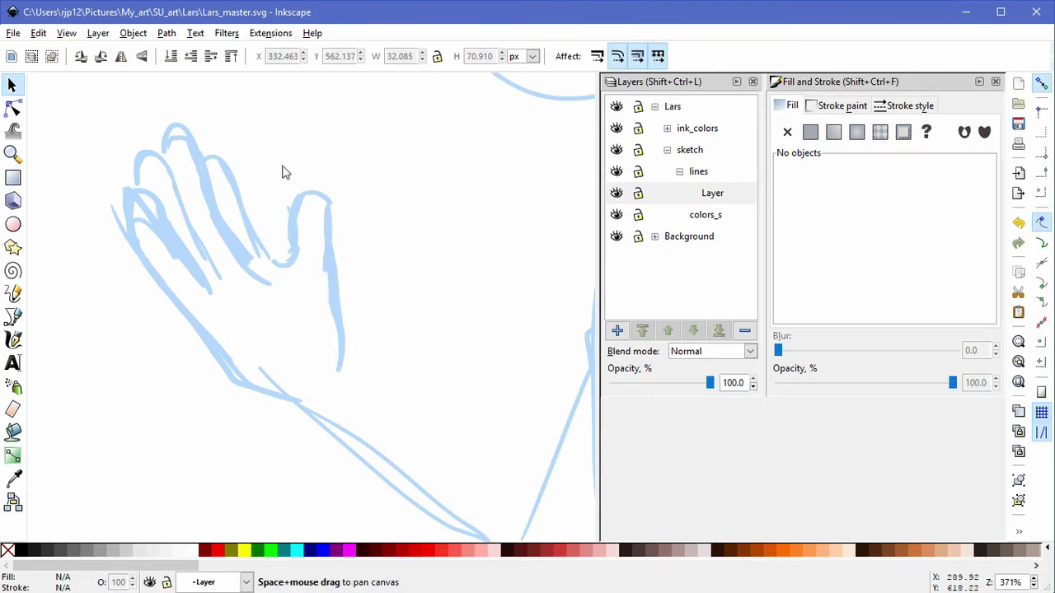
mouse_move(283, 169)
mouse_down()
mouse_move(306, 207)
mouse_move(288, 266)
mouse_up()
click(13, 340)
key(ctrl+z)
mouse_move(290, 211)
mouse_down()
mouse_move(293, 264)
mouse_move(277, 197)
mouse_move(298, 222)
mouse_up()
drag(293, 259, 336, 313)
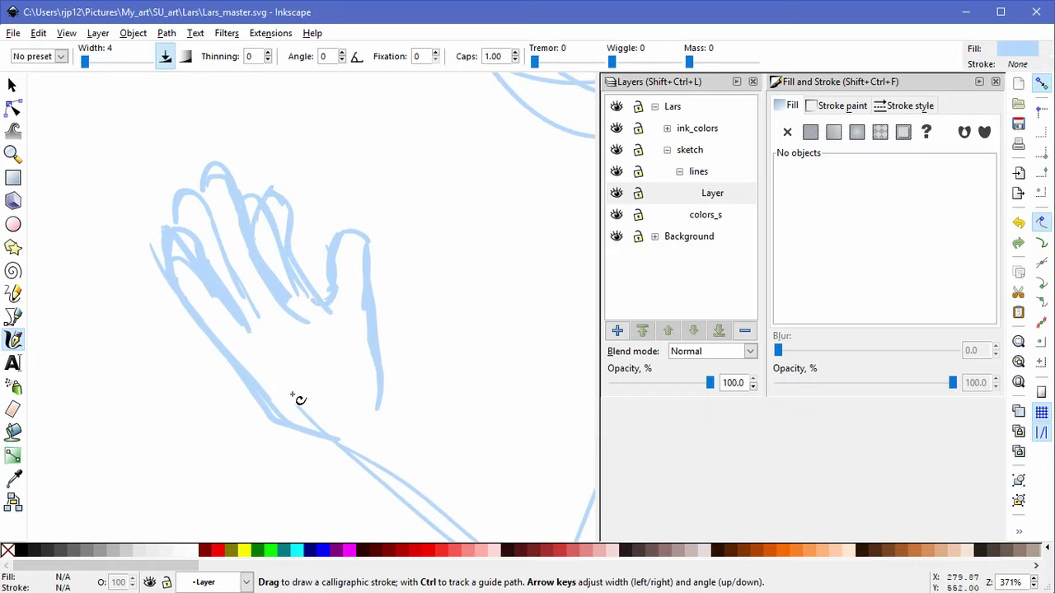
key(ctrl+z)
key(ctrl+z)
key(ctrl+z)
key(ctrl+z)
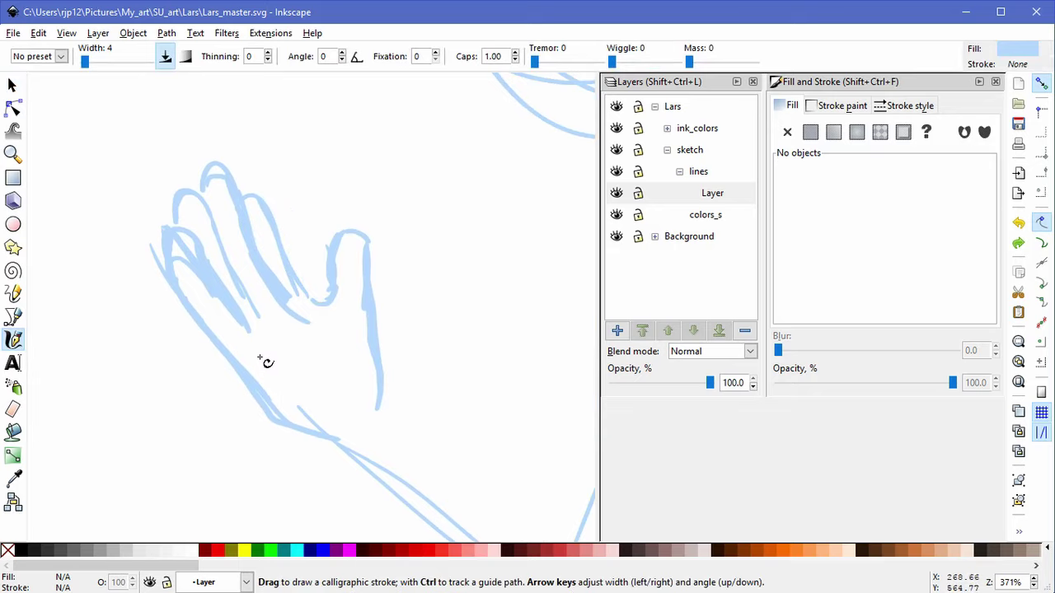
Step: Sketch the opposite arm from the torso's shoulder out to a bent elbow and up along a raised forearm
scroll(404, 258, down, 3)
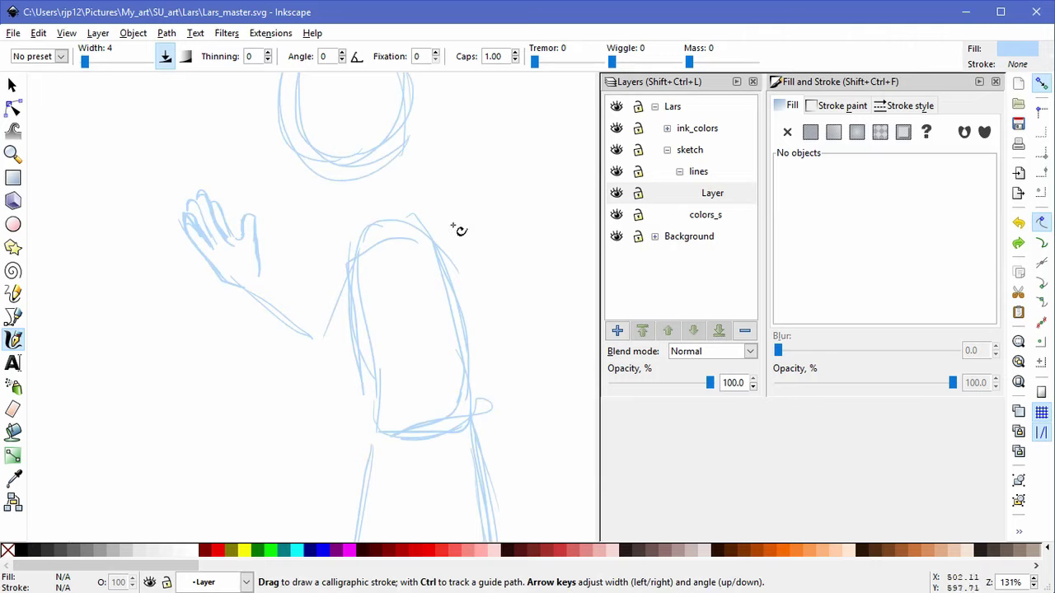
scroll(441, 239, right, 2)
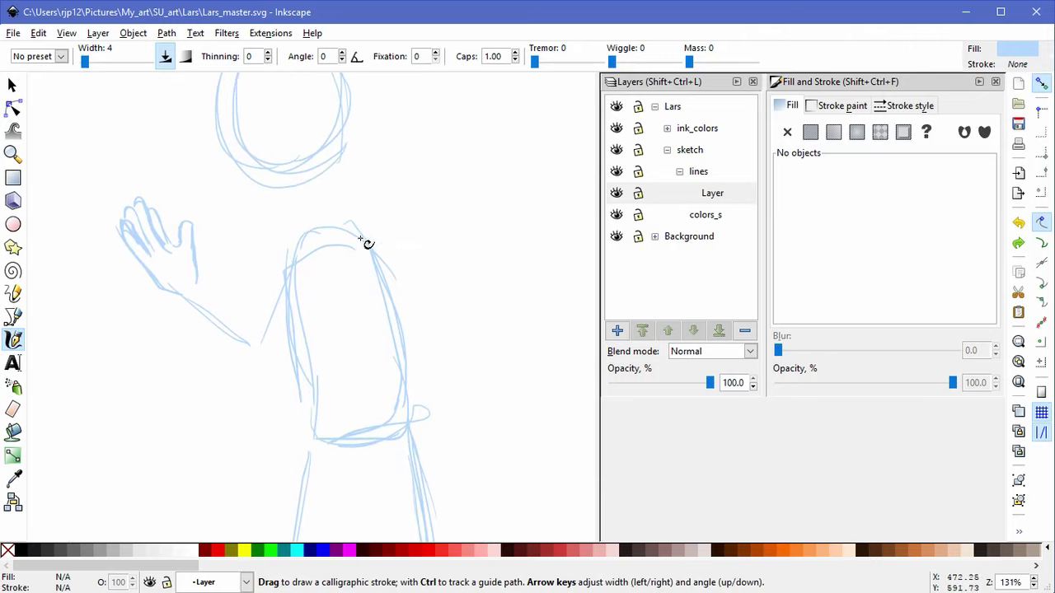
drag(360, 238, 445, 293)
mouse_move(466, 208)
mouse_down()
mouse_move(440, 285)
mouse_move(453, 270)
mouse_up()
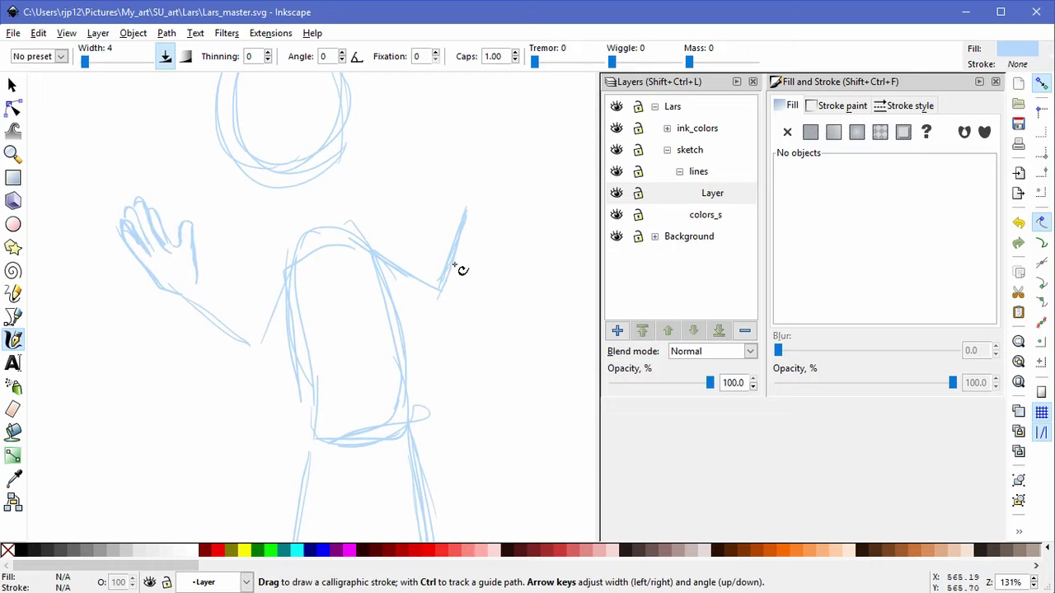
Step: Sketch the second raised hand's palm outline, thumb and index finger side at the end of the new forearm
drag(483, 214, 485, 289)
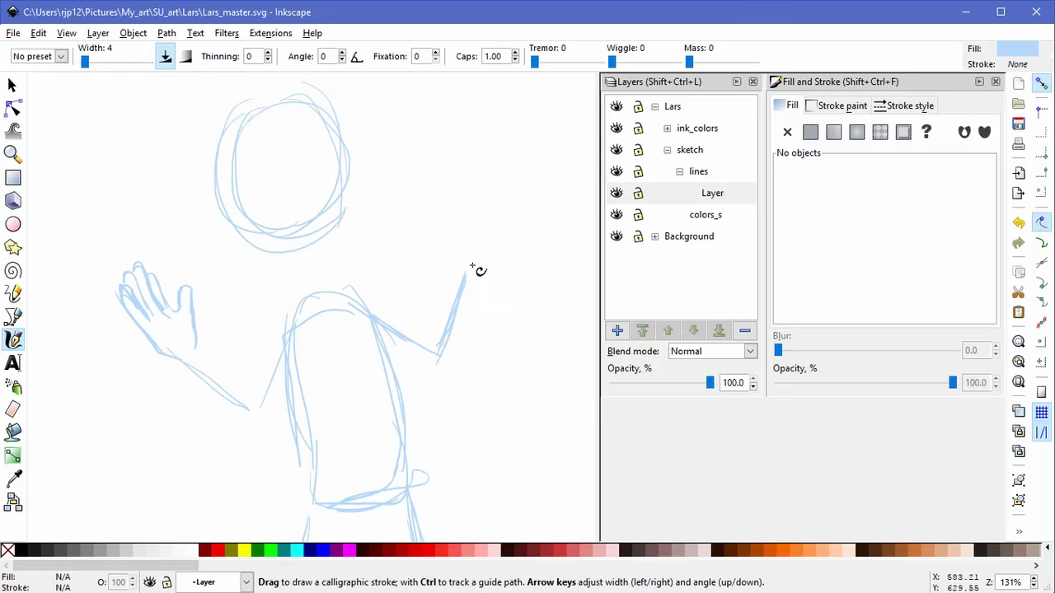
mouse_move(447, 221)
mouse_down()
mouse_move(449, 281)
mouse_move(470, 280)
mouse_move(501, 239)
mouse_move(523, 235)
mouse_move(487, 263)
mouse_up()
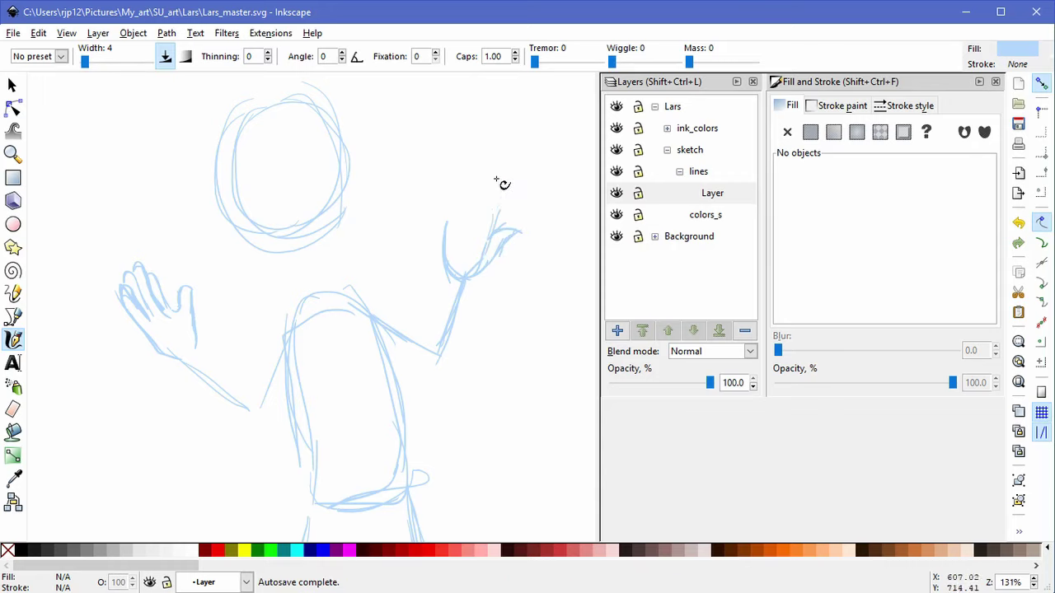
drag(494, 217, 441, 240)
Step: Outline the second hand's little, ring, middle and index fingers, redoing the ring finger stroke
mouse_move(441, 201)
mouse_down()
mouse_move(452, 196)
mouse_move(460, 223)
mouse_up()
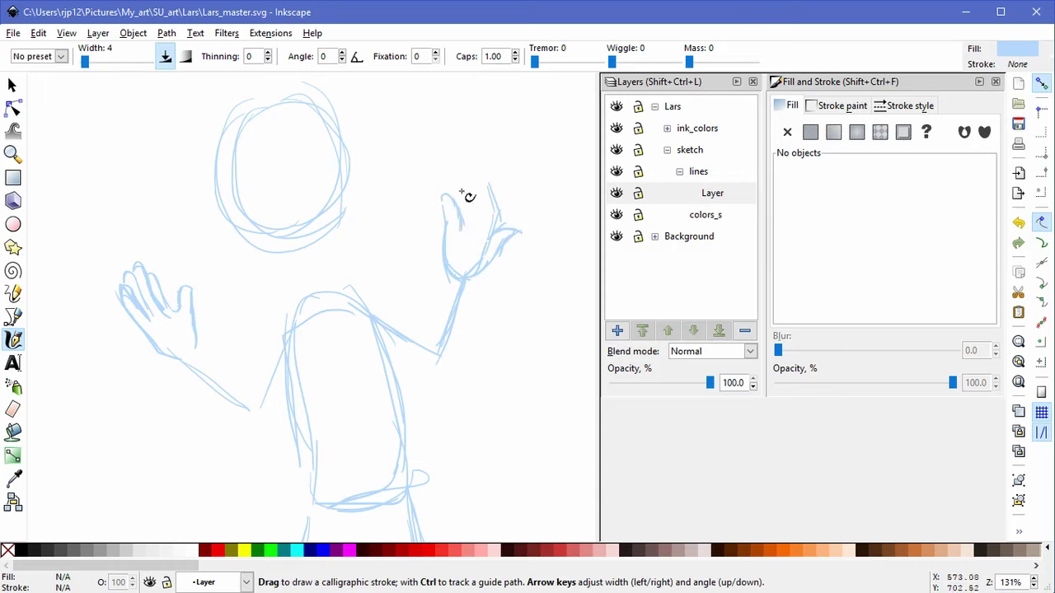
mouse_move(453, 200)
mouse_down()
mouse_move(455, 187)
mouse_move(463, 189)
mouse_move(470, 210)
mouse_up()
key(ctrl+z)
key(ctrl+z)
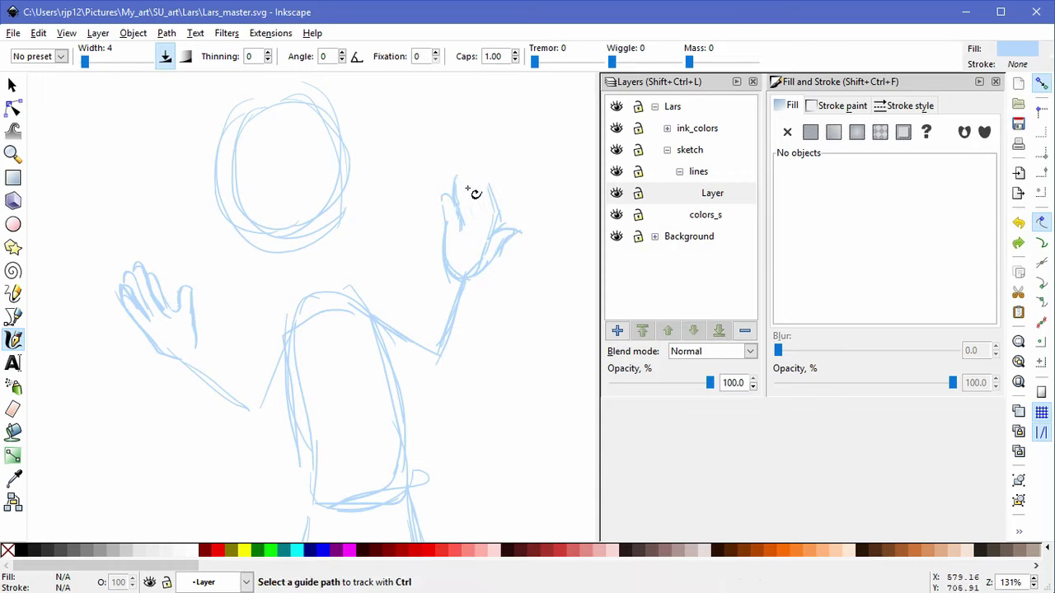
drag(464, 213, 461, 180)
mouse_move(476, 218)
mouse_down()
mouse_move(479, 191)
mouse_move(492, 196)
mouse_move(482, 185)
mouse_move(495, 195)
mouse_up()
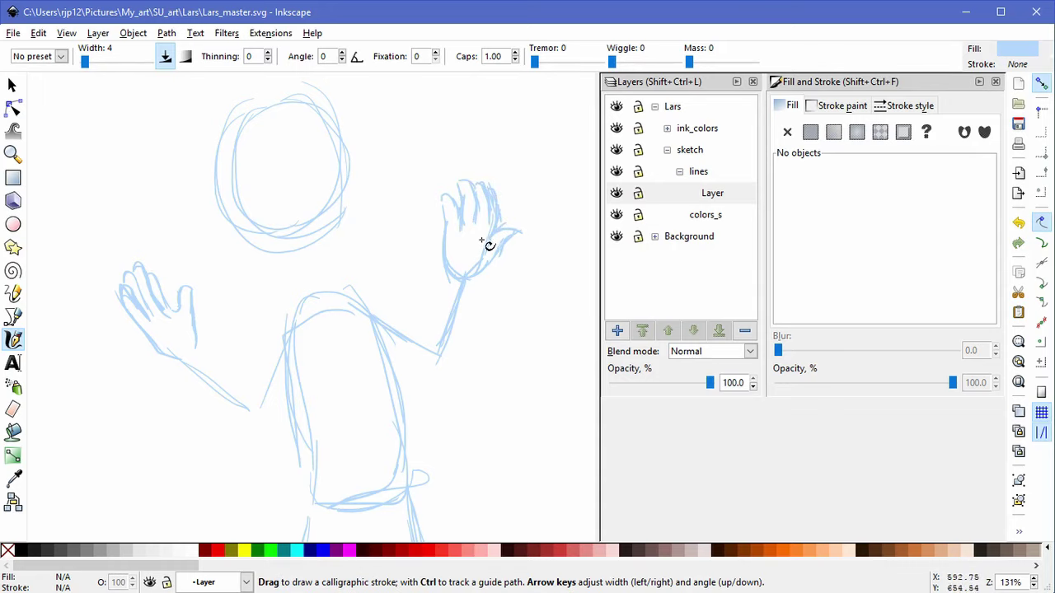
drag(494, 306, 485, 260)
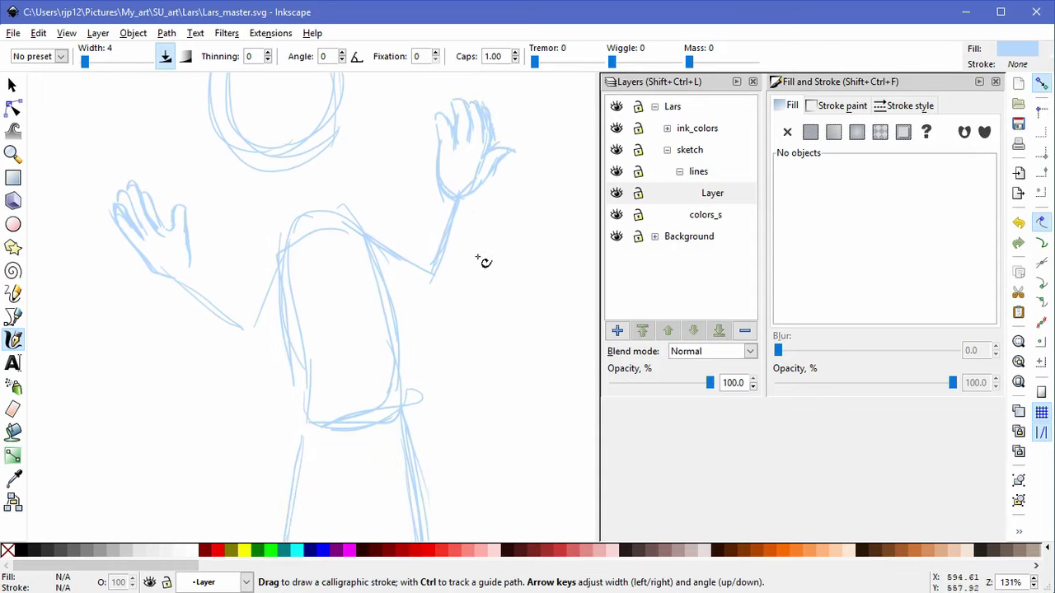
Step: Select the forearm and hand of the last drawn arm and rotate them slightly clockwise around the elbow
mouse_move(437, 331)
mouse_down()
mouse_move(451, 266)
mouse_move(416, 236)
mouse_move(467, 349)
mouse_up()
click(14, 89)
drag(547, 318, 394, 88)
click(464, 252)
drag(513, 108, 545, 136)
Step: Add the upper arm strokes to the selection and rotate the whole arm upward, undoing a trial resize along the way
drag(466, 334, 335, 221)
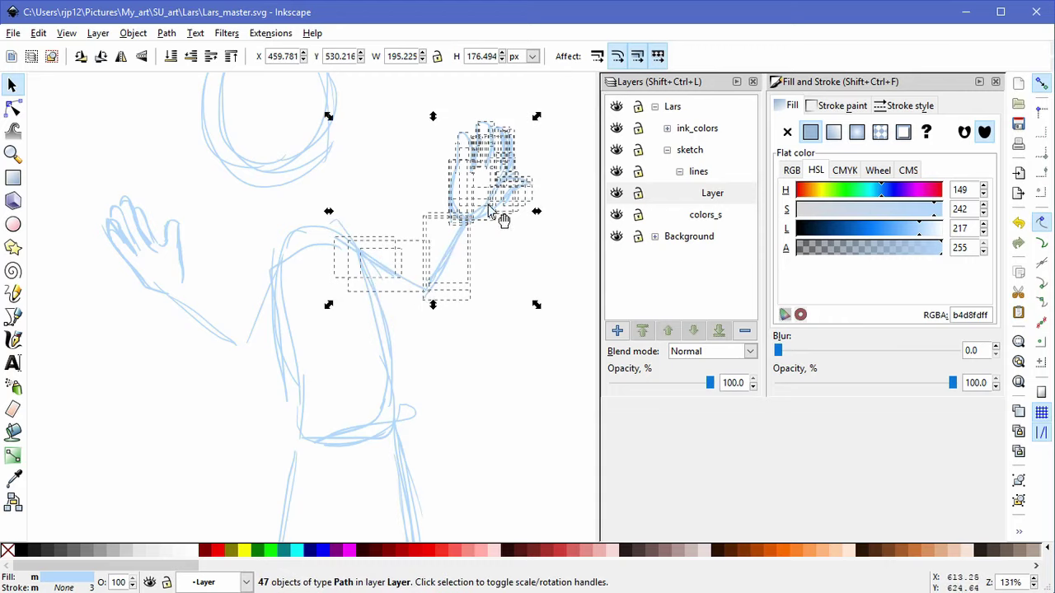
click(483, 233)
mouse_move(537, 116)
mouse_down()
mouse_move(551, 132)
mouse_move(535, 108)
mouse_move(546, 115)
mouse_up()
key(ctrl+z)
click(471, 227)
click(481, 235)
drag(524, 190, 512, 154)
click(509, 323)
Step: Try to reshape the palm-edge and wrist strokes of the opposite raised hand, undoing the transformation
mouse_move(71, 189)
mouse_down()
mouse_move(218, 313)
mouse_move(124, 250)
mouse_up()
click(184, 340)
drag(191, 330, 97, 259)
shift+click(144, 280)
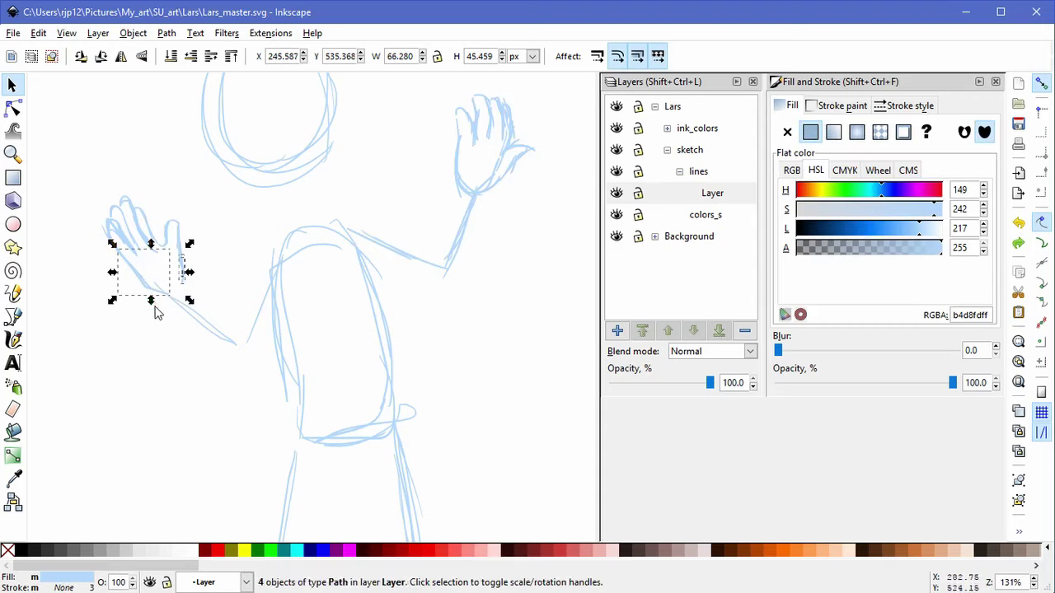
click(169, 322)
drag(202, 265, 108, 303)
mouse_move(189, 303)
mouse_down()
mouse_move(163, 271)
mouse_move(161, 300)
mouse_up()
key(ctrl+z)
Step: Delete the stray stroke below the forearm of the opposite arm
click(206, 290)
key(Escape)
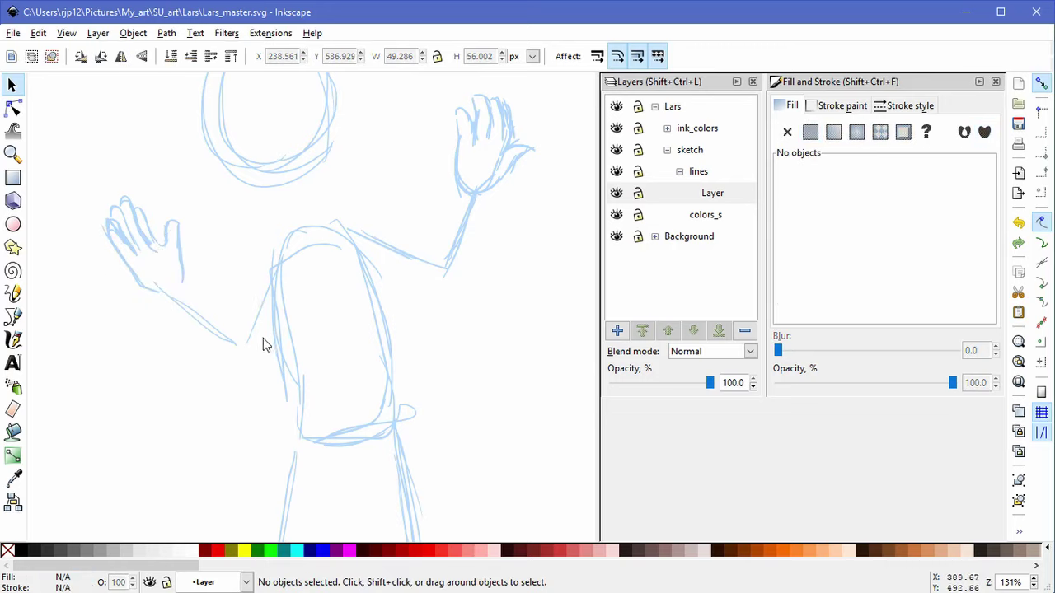
mouse_move(163, 264)
mouse_down()
mouse_move(214, 368)
mouse_move(207, 393)
mouse_up()
key(Delete)
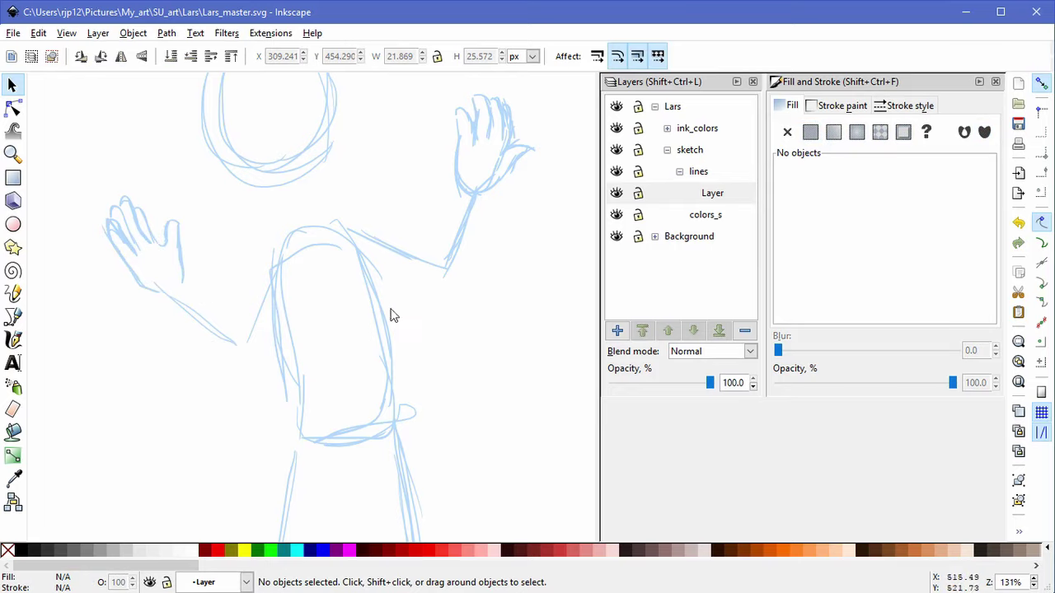
Step: Delete all strokes of the leg on the looped-hip side of the torso, including the loop at the hip
drag(444, 329, 353, 230)
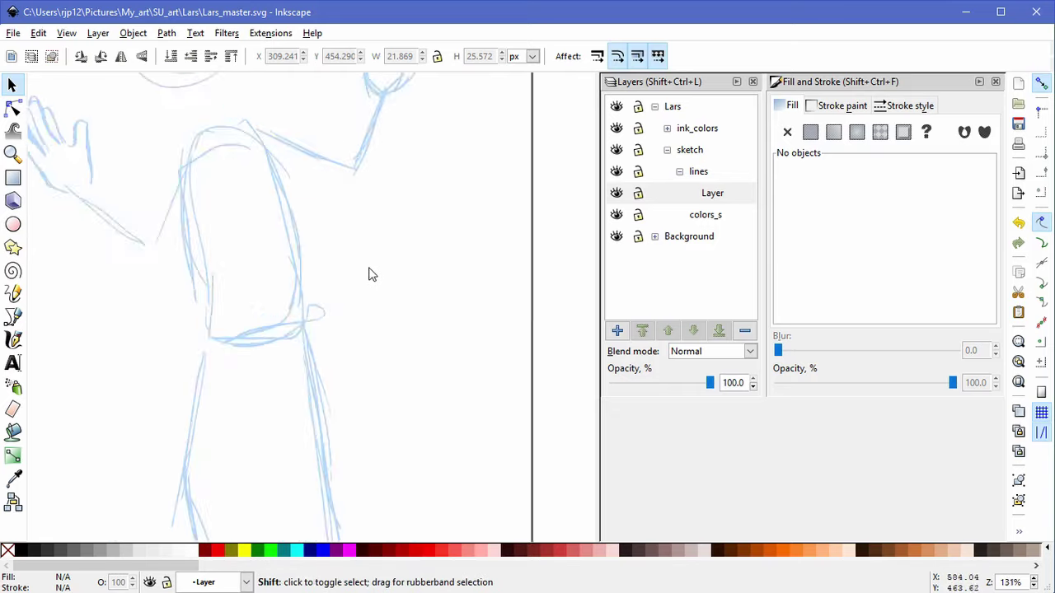
ctrl+scroll(367, 273, down, 2)
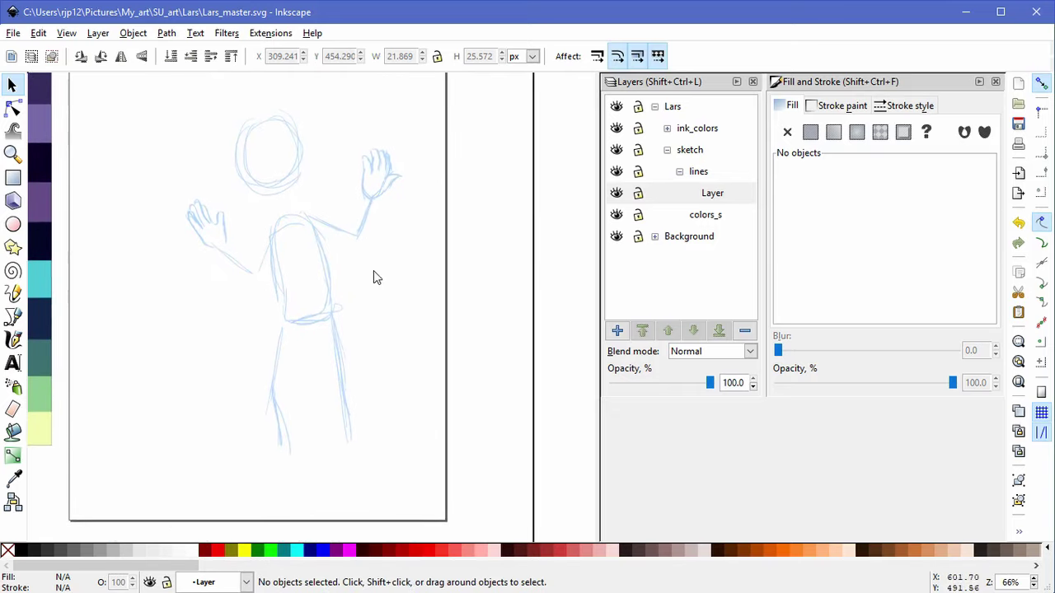
ctrl+scroll(384, 272, up, 1)
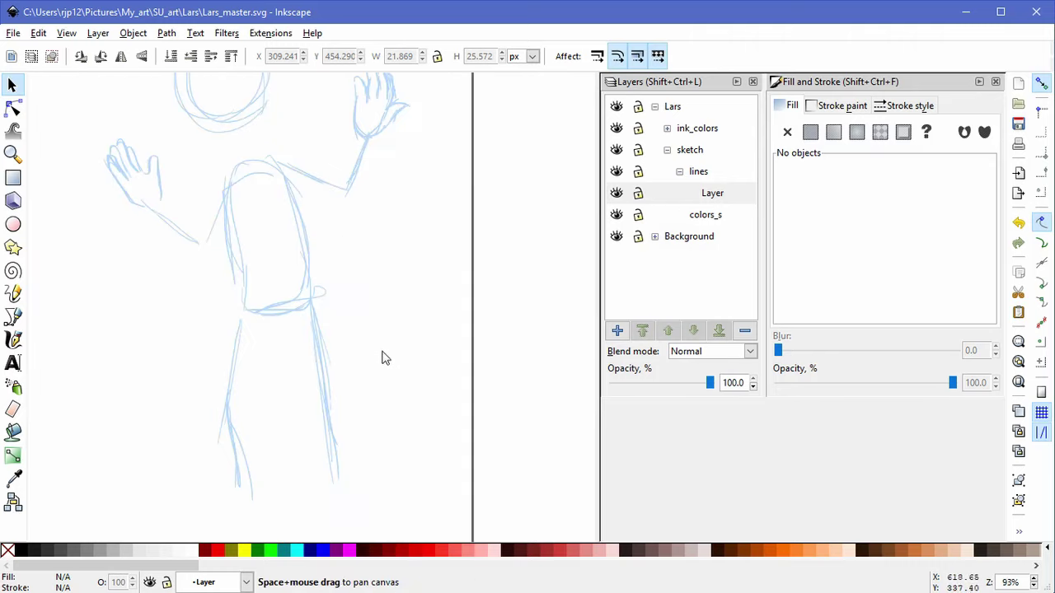
click(326, 381)
key(Delete)
click(316, 361)
key(Delete)
click(324, 370)
key(Delete)
click(324, 383)
key(Delete)
mouse_move(327, 303)
mouse_down()
mouse_move(351, 323)
mouse_move(382, 400)
mouse_up()
key(Delete)
Step: Skew the strokes of the torso's base vertically so the hip on the removed leg's side tilts upward
click(311, 303)
click(288, 310)
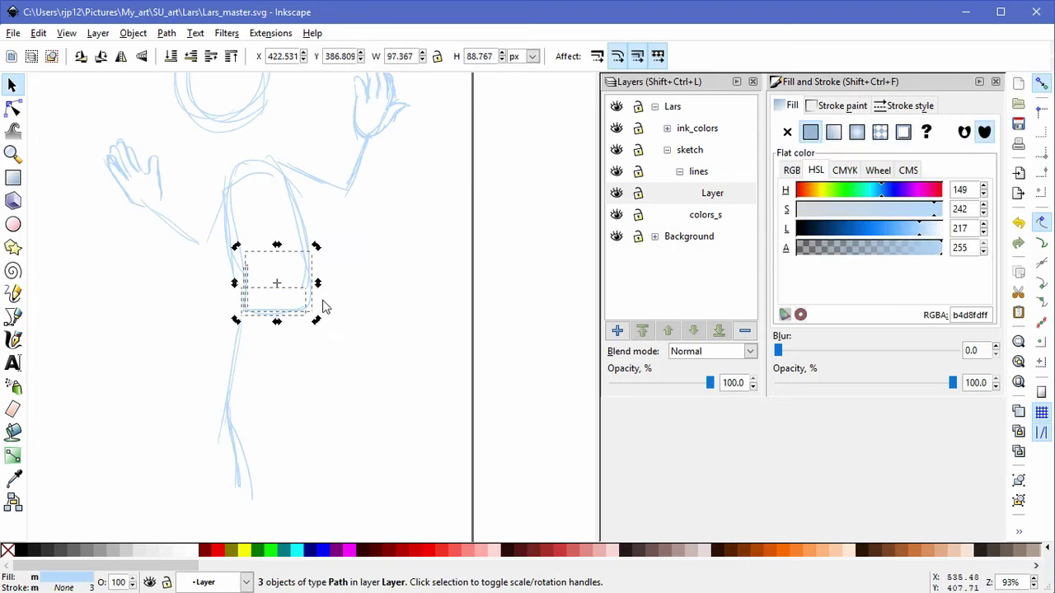
drag(323, 290, 321, 279)
click(344, 299)
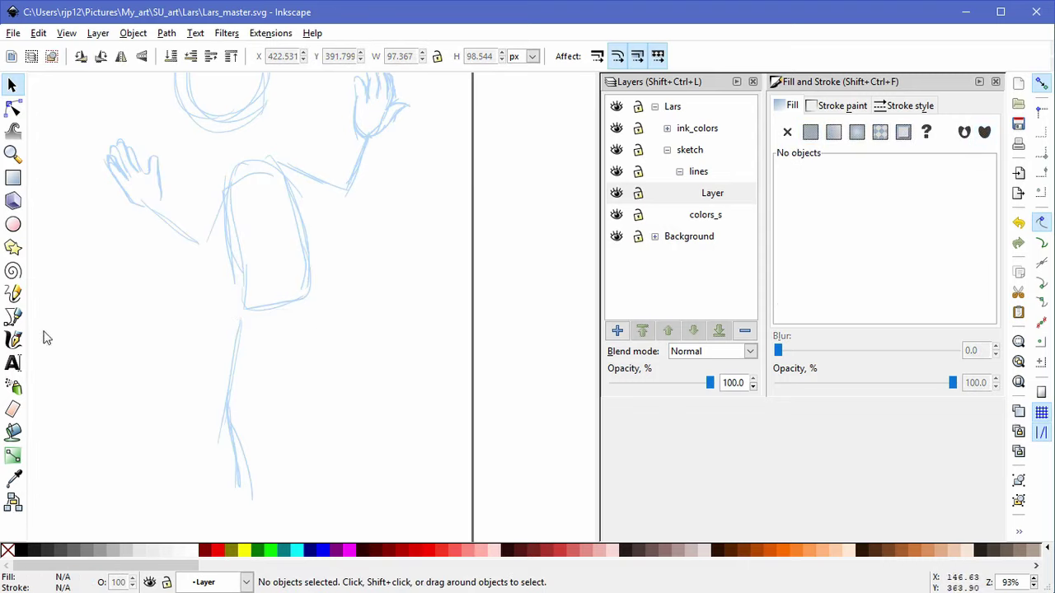
Step: Sketch a raised, bent leg with a short thigh from the tilted hip to the knee and a shin angled outward
click(13, 340)
key(ctrl+z)
drag(309, 289, 329, 256)
mouse_move(299, 294)
mouse_down()
mouse_move(334, 246)
mouse_move(365, 346)
mouse_up()
drag(331, 258, 385, 358)
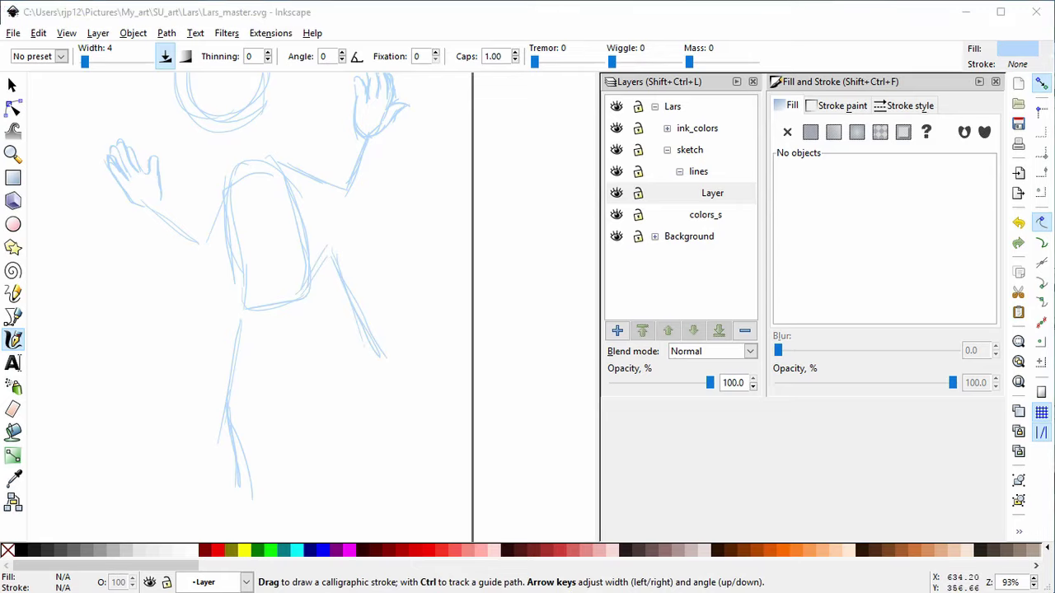
Step: Sketch the raised foot as an elongated, rounded sole outline at the end of the shin
mouse_move(384, 336)
mouse_down()
mouse_move(388, 356)
mouse_move(392, 324)
mouse_move(415, 328)
mouse_up()
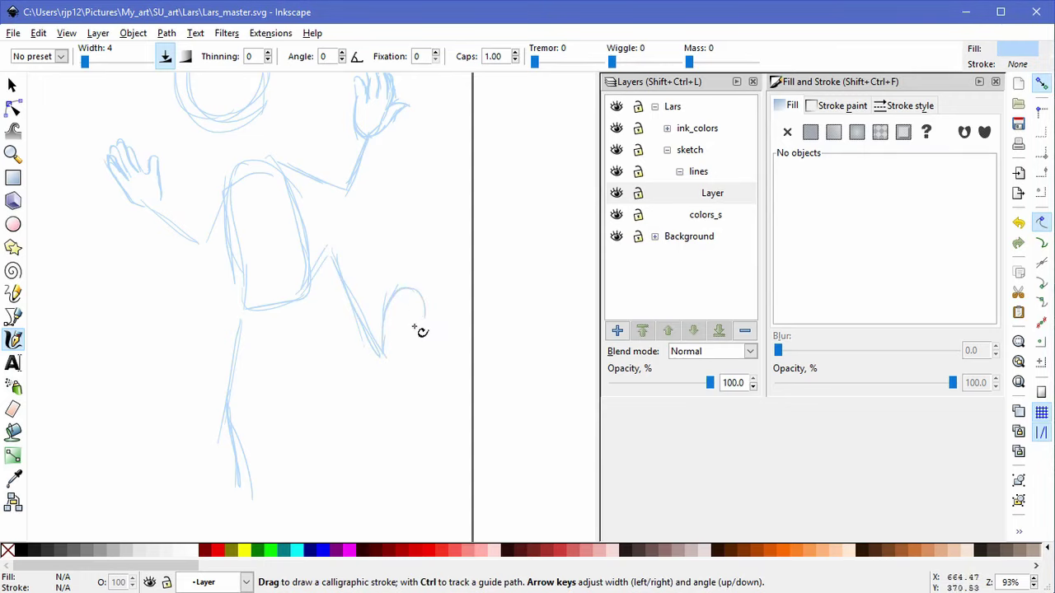
mouse_move(397, 285)
mouse_down()
mouse_move(383, 348)
mouse_move(395, 379)
mouse_move(414, 372)
mouse_move(418, 314)
mouse_move(410, 361)
mouse_up()
click(12, 85)
mouse_move(449, 397)
mouse_down()
mouse_move(360, 275)
mouse_move(428, 287)
mouse_move(418, 281)
mouse_up()
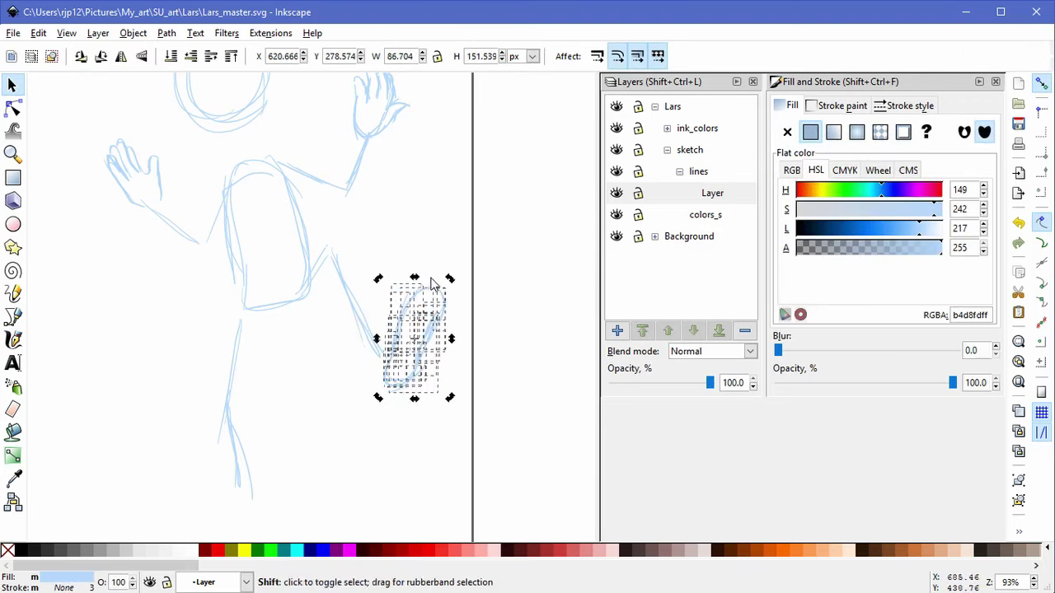
click(350, 407)
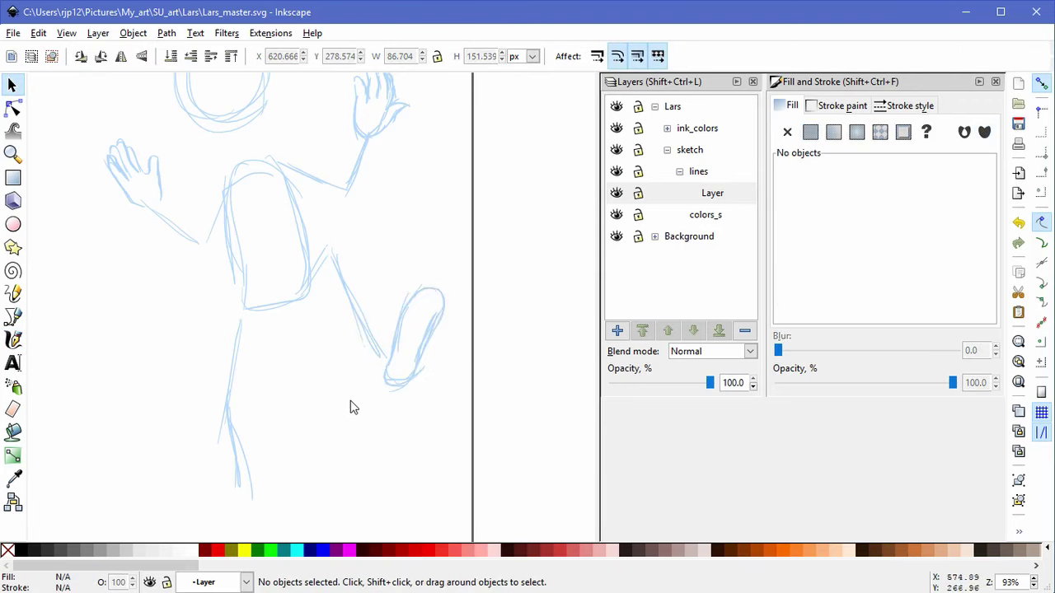
Step: Try to narrow the raised foot's sole outline by squeezing its selected strokes, undoing the change
click(13, 339)
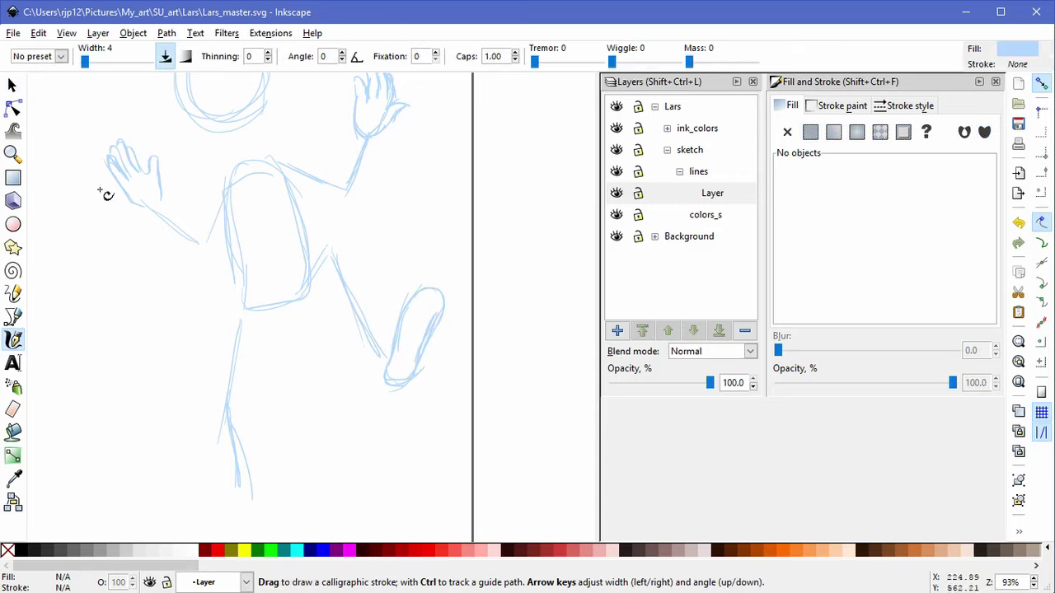
click(12, 108)
drag(454, 410, 360, 265)
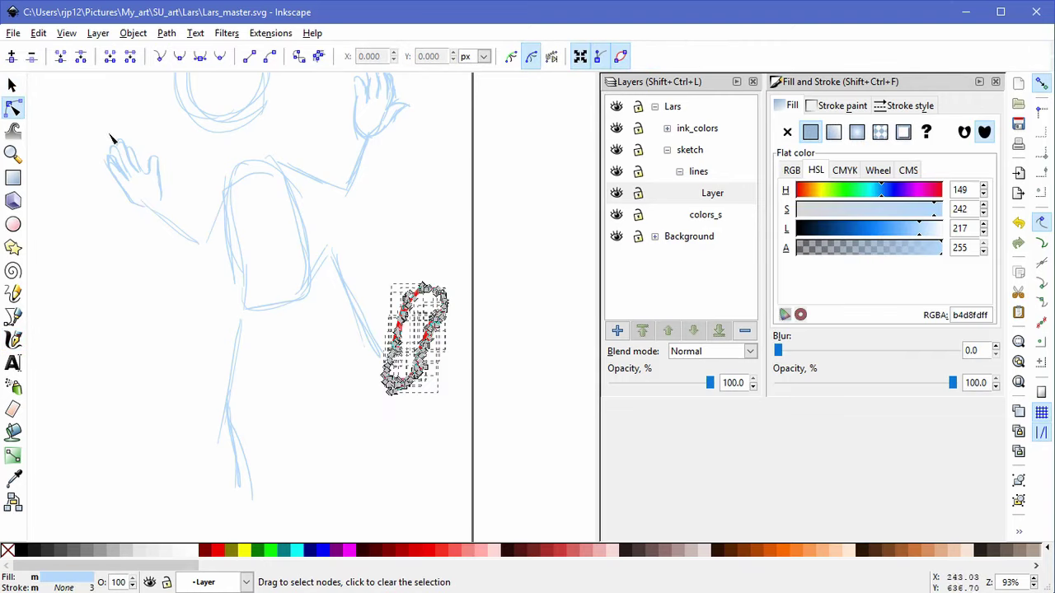
click(11, 85)
drag(449, 339, 439, 338)
key(ctrl+z)
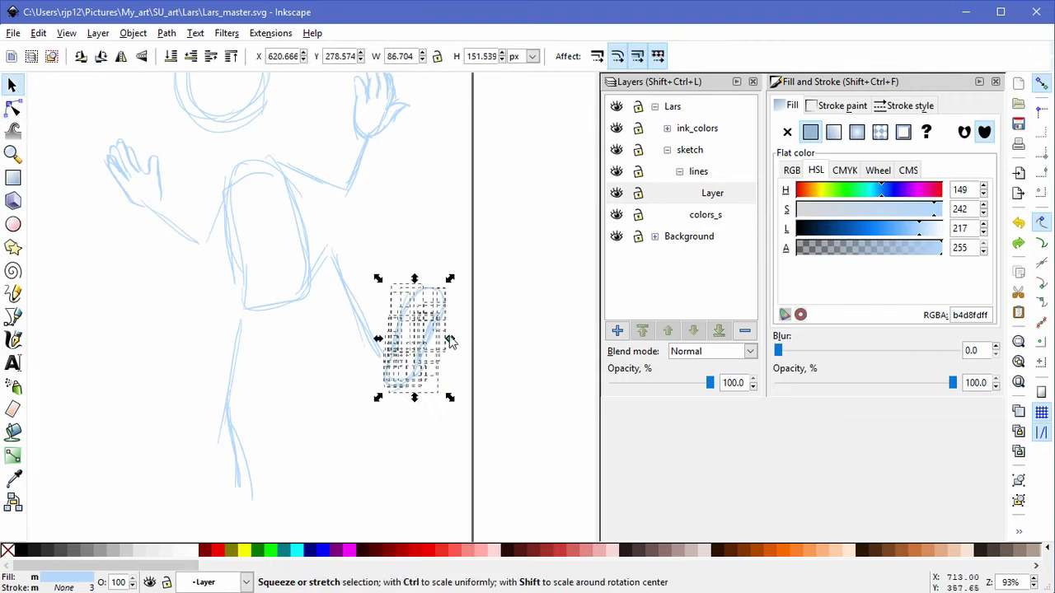
Step: Skew the sole outline horizontally, then narrow and rotate it so the foot leans farther outward
click(424, 292)
drag(415, 279, 423, 284)
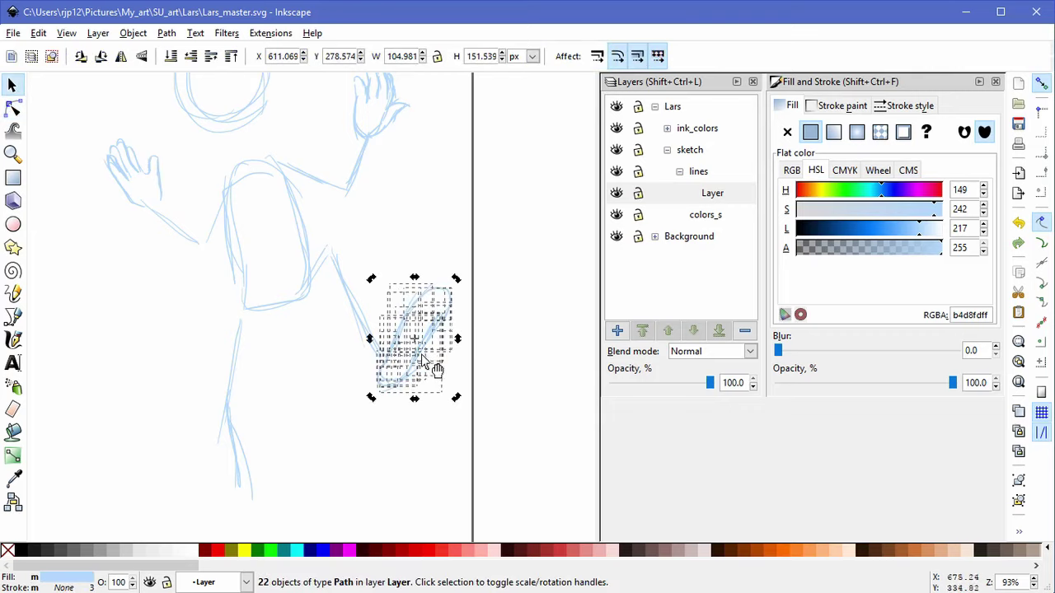
mouse_move(458, 339)
mouse_down()
mouse_move(453, 354)
mouse_move(451, 330)
mouse_up()
click(447, 286)
drag(457, 278, 449, 302)
click(409, 445)
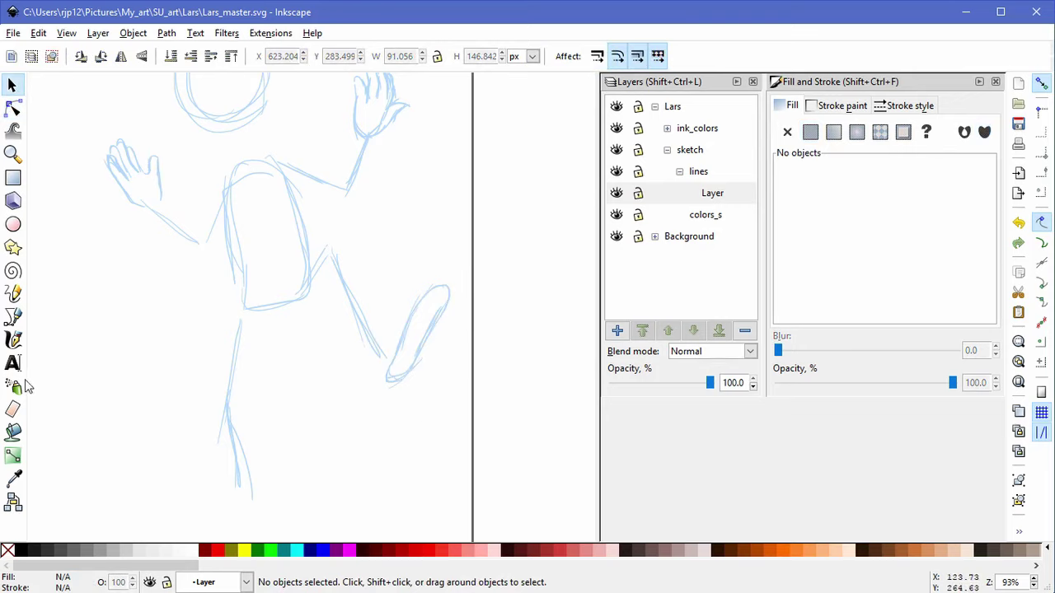
Step: Sketch the raised shoe's upper over the toe and instep and round off its heel beneath the shin
click(12, 340)
mouse_move(397, 297)
mouse_down()
mouse_move(441, 282)
mouse_move(404, 299)
mouse_move(422, 322)
mouse_move(410, 290)
mouse_up()
mouse_move(441, 277)
mouse_down()
mouse_move(417, 295)
mouse_move(425, 275)
mouse_move(396, 308)
mouse_move(426, 275)
mouse_up()
drag(392, 308, 392, 319)
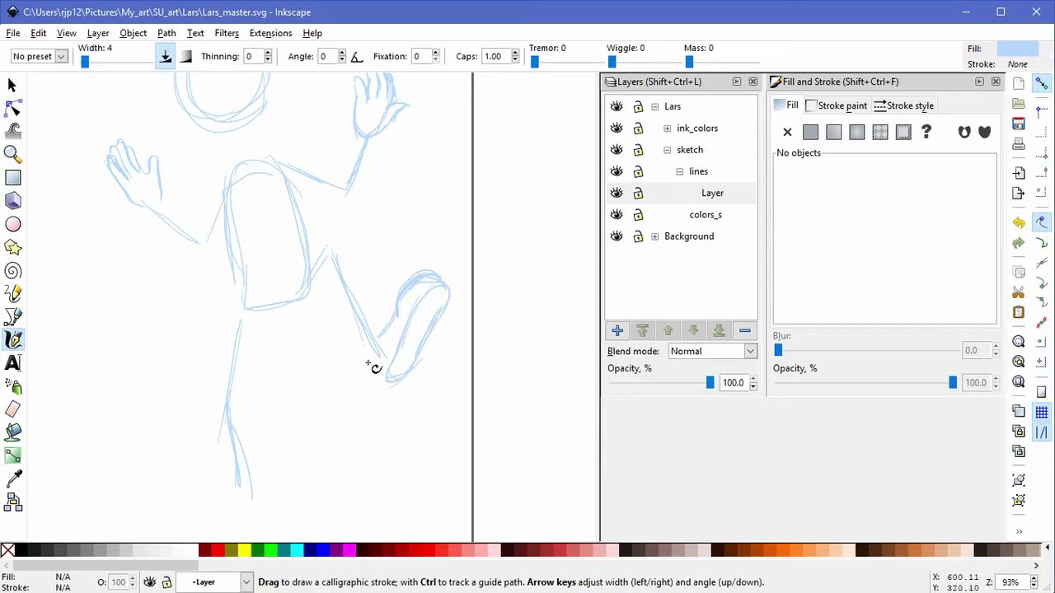
drag(393, 361, 389, 378)
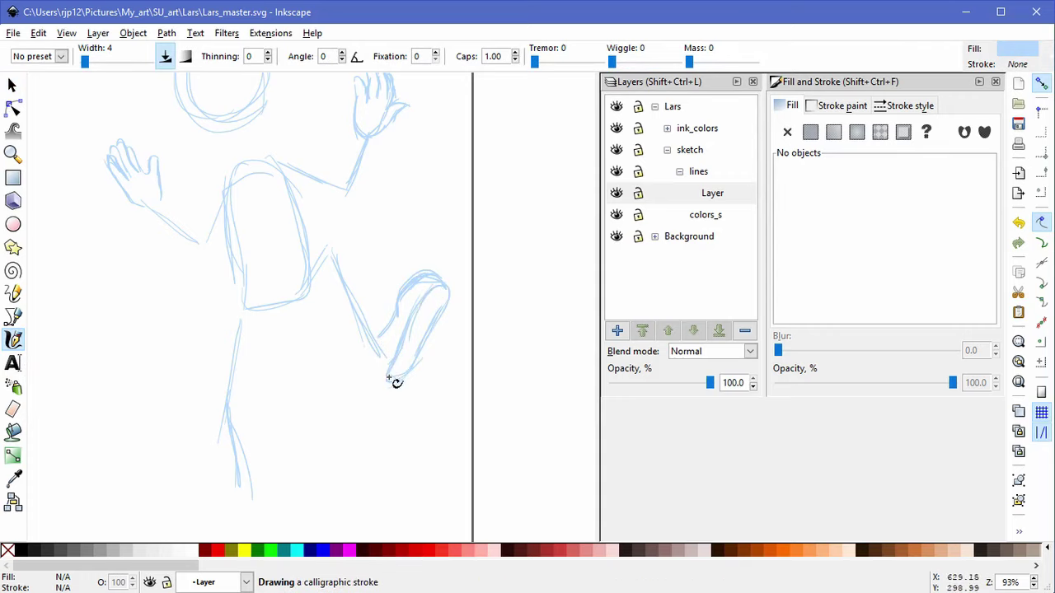
mouse_move(426, 341)
mouse_down()
mouse_move(392, 372)
mouse_move(396, 386)
mouse_up()
Step: Strengthen the line between the raised shoe's upper and sole, and add a rounded tongue at the ankle opening
scroll(418, 358, up, 3)
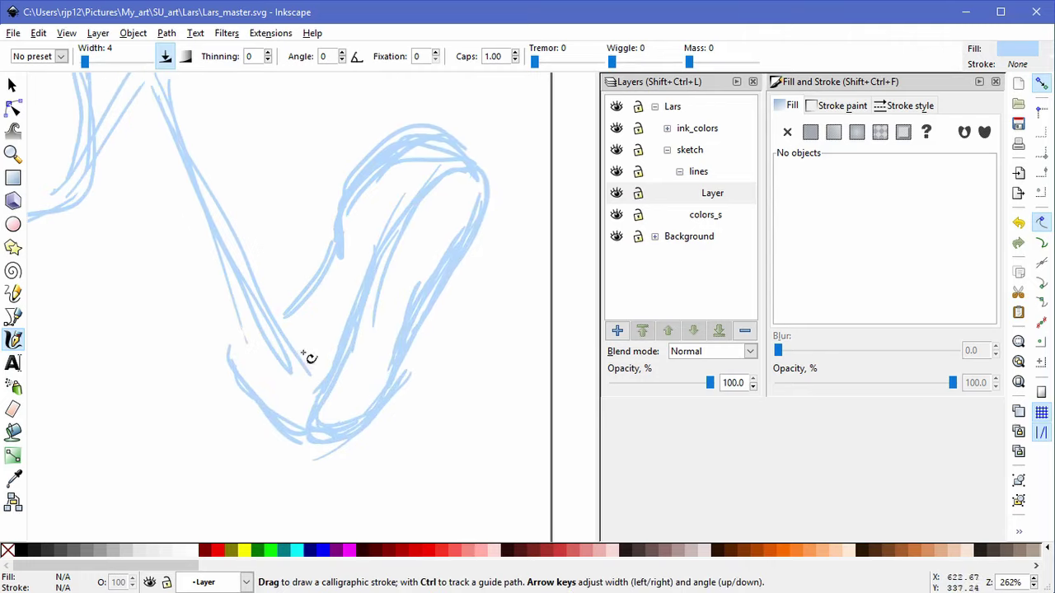
mouse_move(230, 346)
mouse_down()
mouse_move(315, 436)
mouse_move(353, 289)
mouse_move(424, 204)
mouse_move(469, 180)
mouse_up()
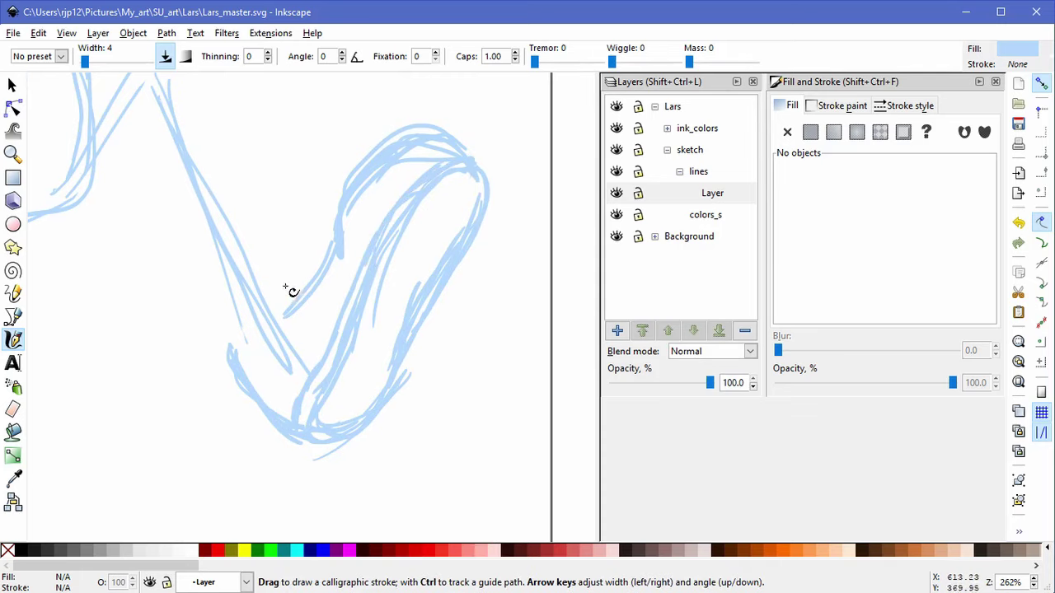
mouse_move(288, 278)
mouse_down()
mouse_move(282, 291)
mouse_move(273, 285)
mouse_move(293, 259)
mouse_move(296, 291)
mouse_move(307, 292)
mouse_up()
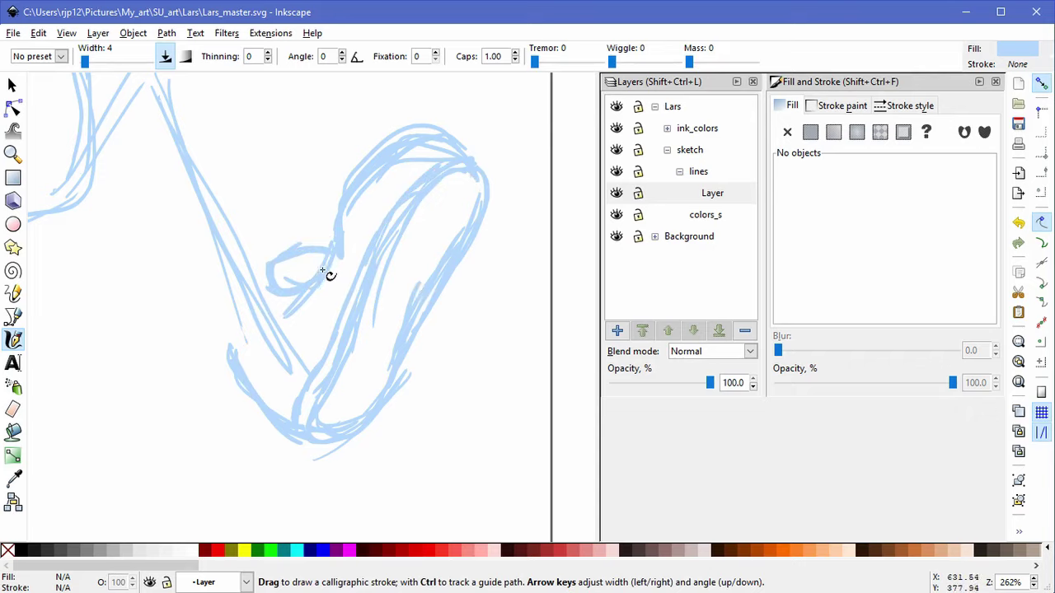
mouse_move(301, 295)
mouse_down()
mouse_move(342, 256)
mouse_move(305, 299)
mouse_move(333, 237)
mouse_move(285, 302)
mouse_move(338, 222)
mouse_up()
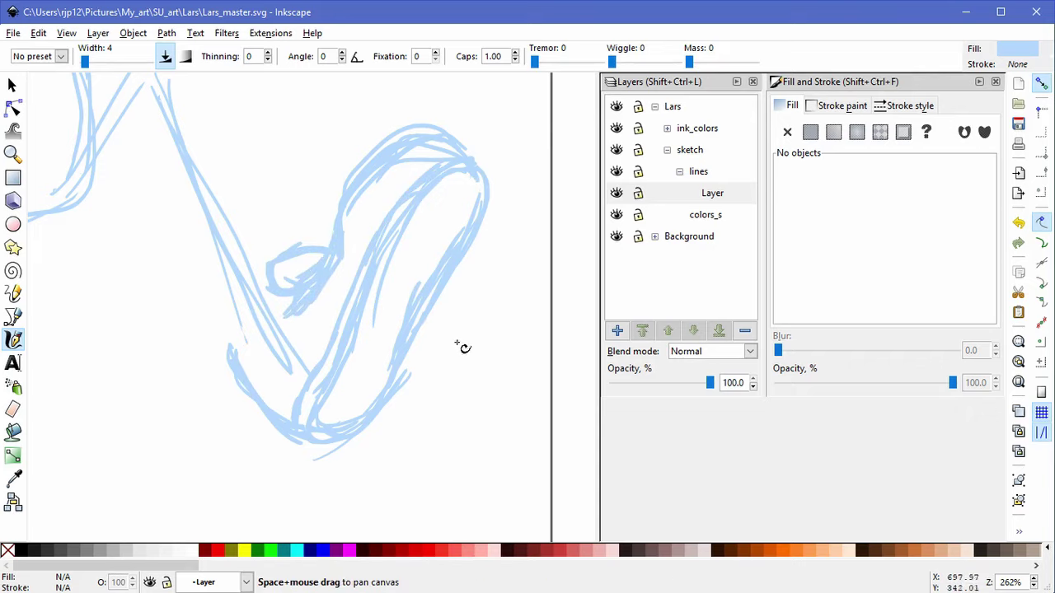
Step: Select all strokes of the raised shoe and reduce its size slightly
scroll(466, 350, down, 4)
scroll(437, 380, up, 1)
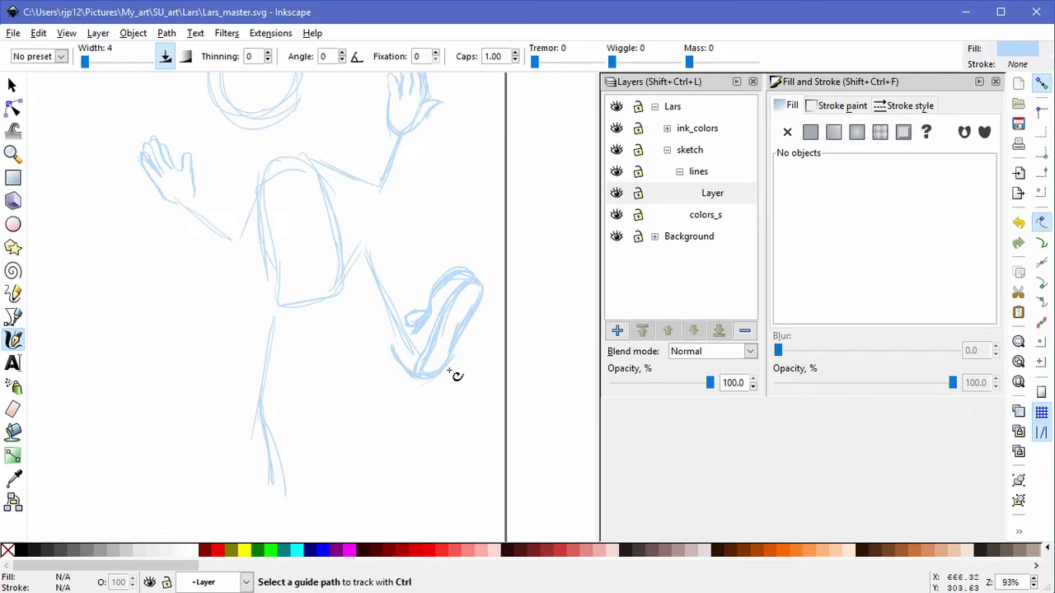
click(12, 86)
mouse_move(523, 418)
mouse_down()
mouse_move(384, 282)
mouse_move(379, 260)
mouse_up()
drag(489, 266, 478, 306)
click(430, 455)
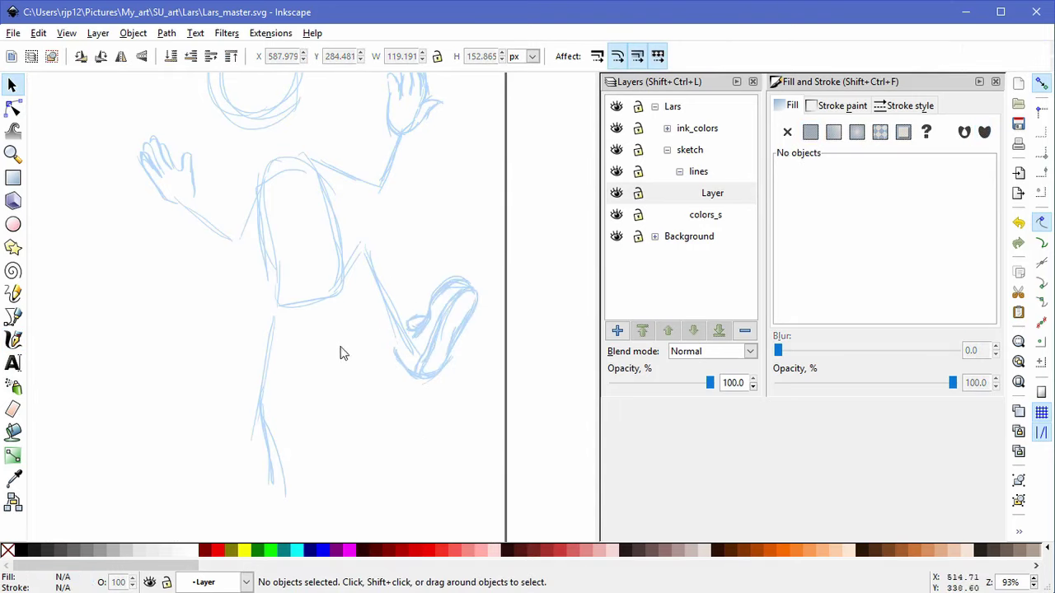
Step: Sketch the standing foot's rounded toe cap and sole line below the straight leg, redoing the toe stroke
click(13, 340)
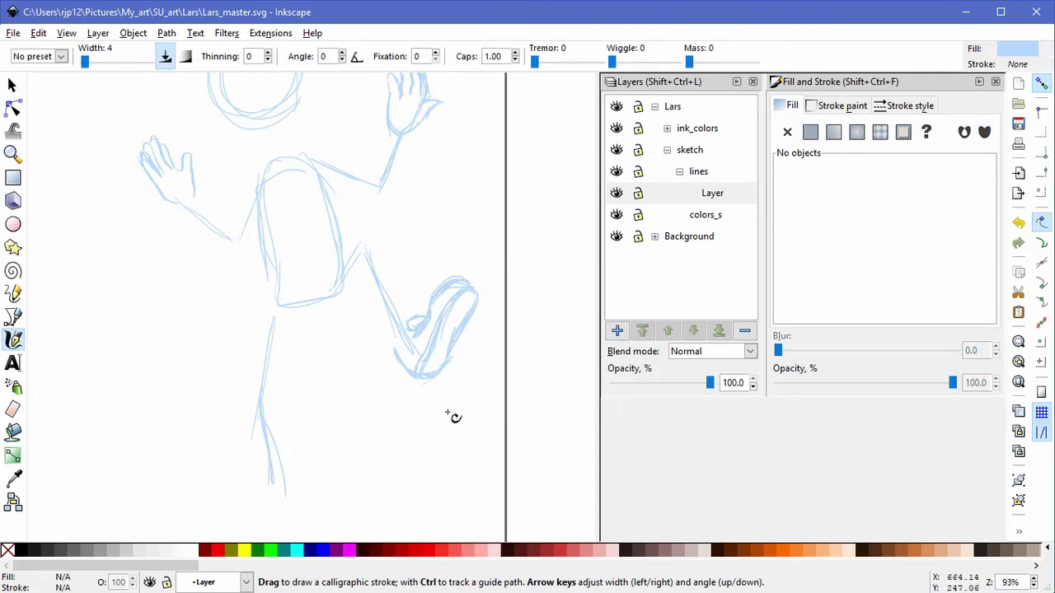
key(space)
drag(324, 449, 370, 327)
scroll(343, 384, up, 2)
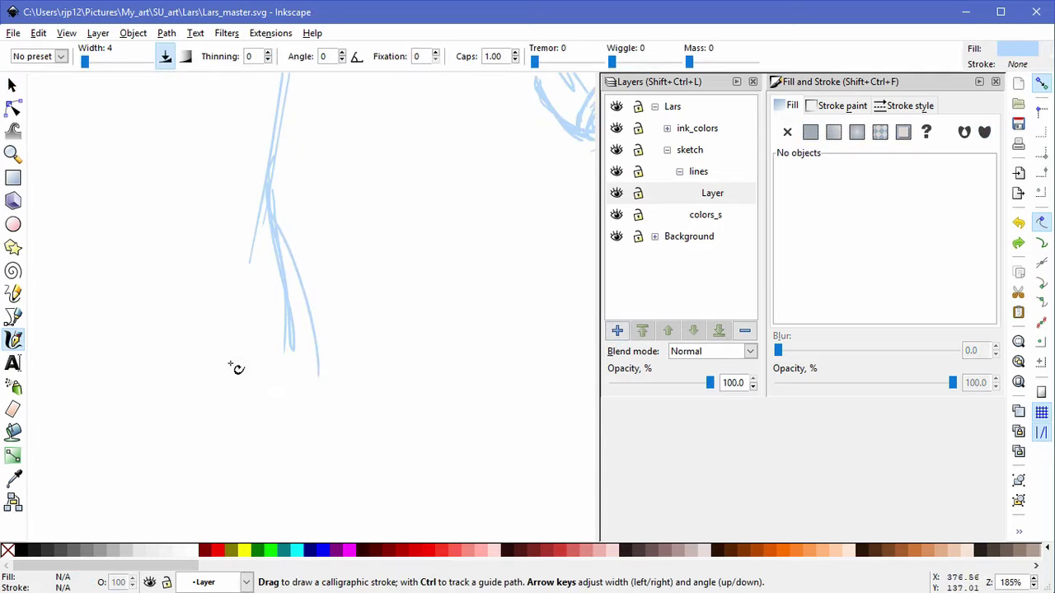
drag(190, 366, 278, 372)
key(ctrl+z)
drag(189, 366, 293, 371)
key(ctrl+z)
mouse_move(191, 384)
mouse_down()
mouse_move(258, 356)
mouse_move(299, 411)
mouse_move(285, 426)
mouse_up()
mouse_move(188, 416)
mouse_down()
mouse_move(286, 398)
mouse_move(289, 423)
mouse_up()
drag(182, 425, 276, 429)
drag(189, 418, 282, 425)
Step: Add the standing shoe's heel, back of the ankle and instep curve, and close the front of its toe
mouse_move(283, 424)
mouse_down()
mouse_move(301, 385)
mouse_move(321, 378)
mouse_up()
drag(293, 404, 326, 375)
drag(313, 322, 326, 386)
drag(242, 314, 236, 349)
drag(242, 316, 220, 347)
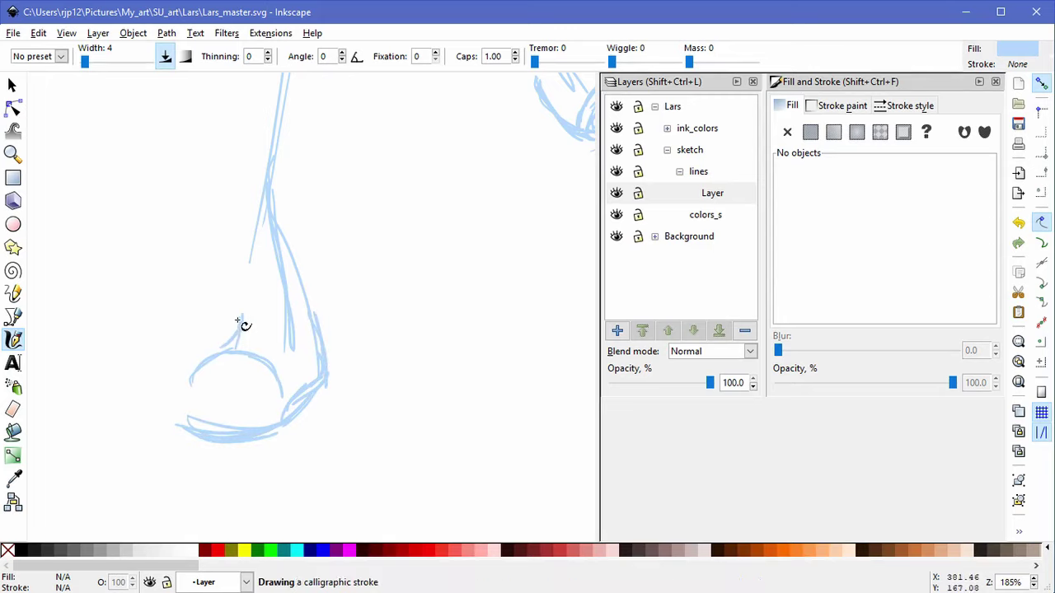
mouse_move(188, 386)
mouse_down()
mouse_move(195, 431)
mouse_move(182, 394)
mouse_up()
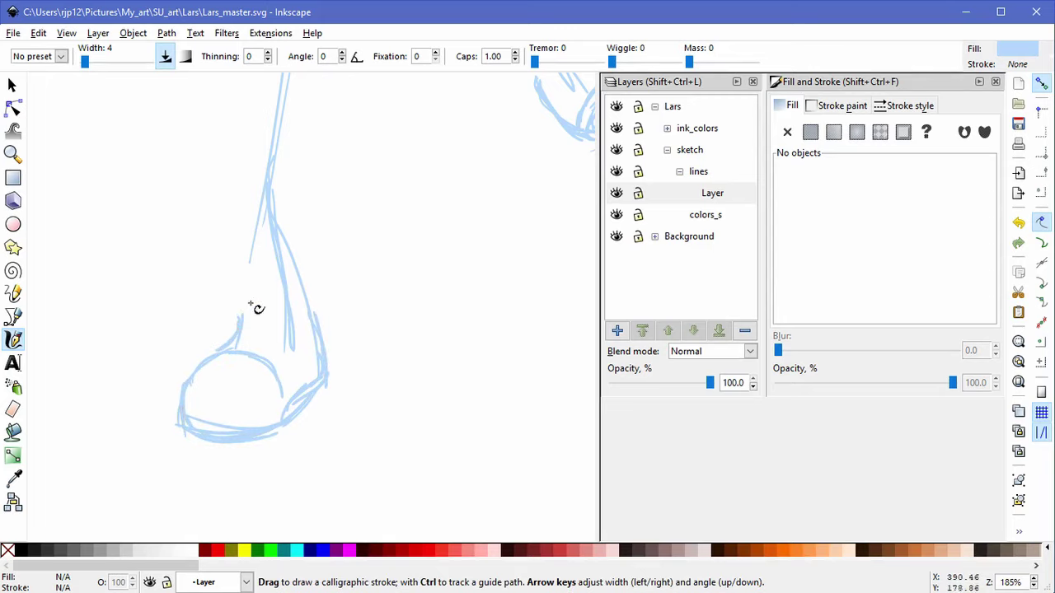
Step: Sketch the standing shoe's tongue and the curved bands across its instep, and thicken the sole
mouse_move(240, 327)
mouse_down()
mouse_move(278, 299)
mouse_move(299, 358)
mouse_move(290, 307)
mouse_up()
mouse_move(287, 345)
mouse_down()
mouse_move(237, 339)
mouse_move(278, 374)
mouse_move(235, 349)
mouse_move(266, 351)
mouse_up()
drag(230, 433, 274, 429)
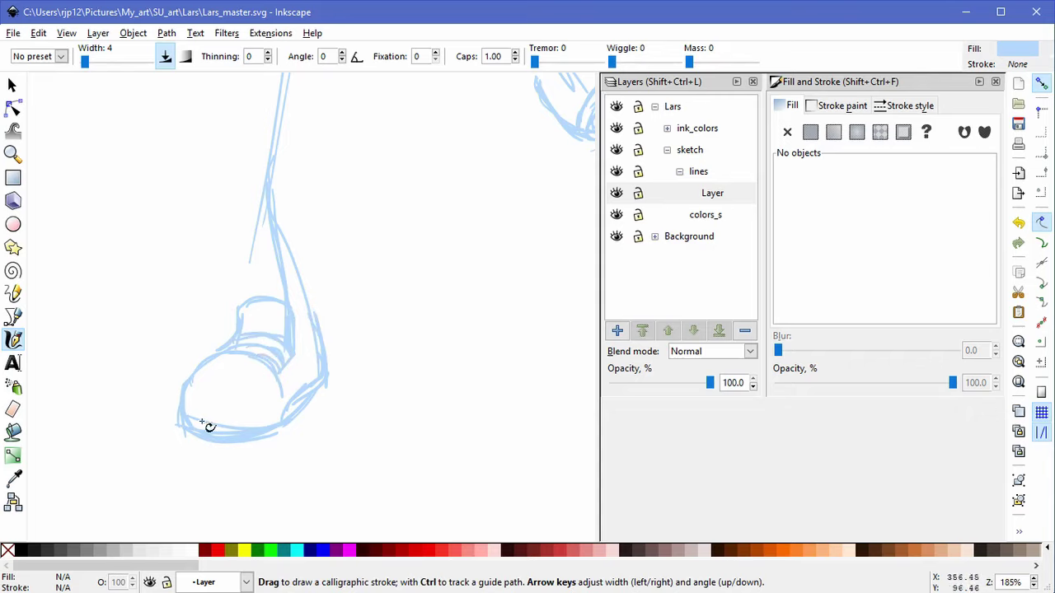
mouse_move(195, 418)
mouse_down()
mouse_move(294, 403)
mouse_move(330, 367)
mouse_move(258, 423)
mouse_move(189, 413)
mouse_up()
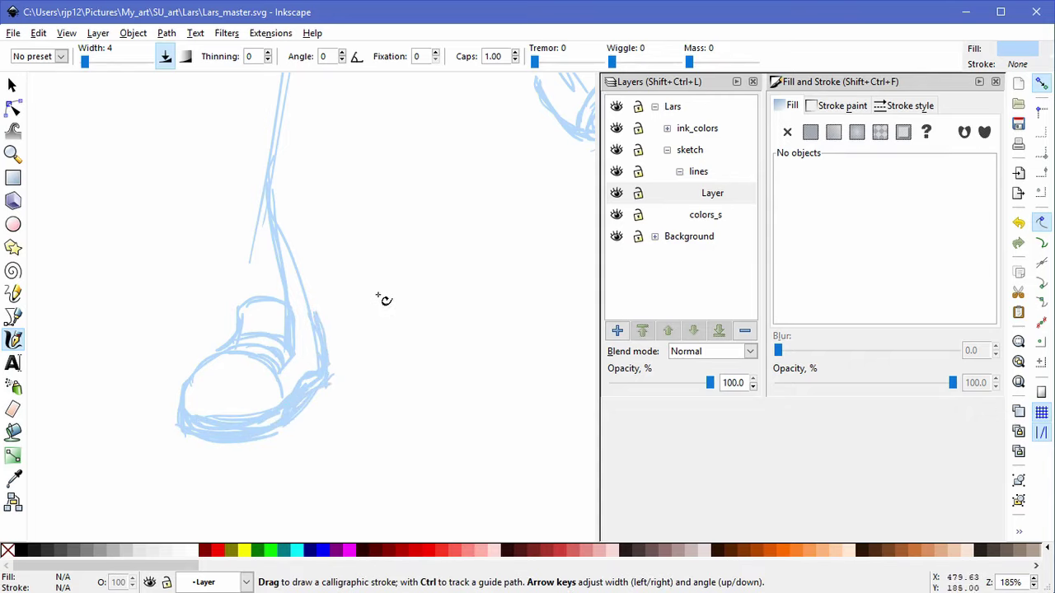
Step: Pull the standing leg's overlapping strokes aside and remove the curved lower-leg strokes above the shoe
scroll(384, 298, down, 2)
scroll(371, 307, up, 3)
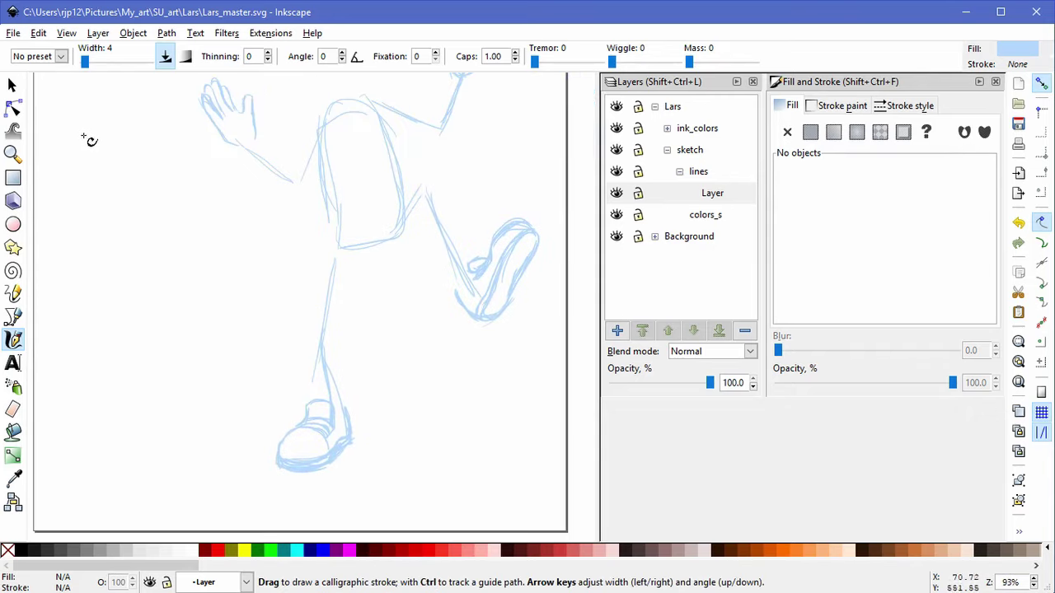
key(s)
drag(371, 344, 385, 318)
drag(314, 368, 184, 286)
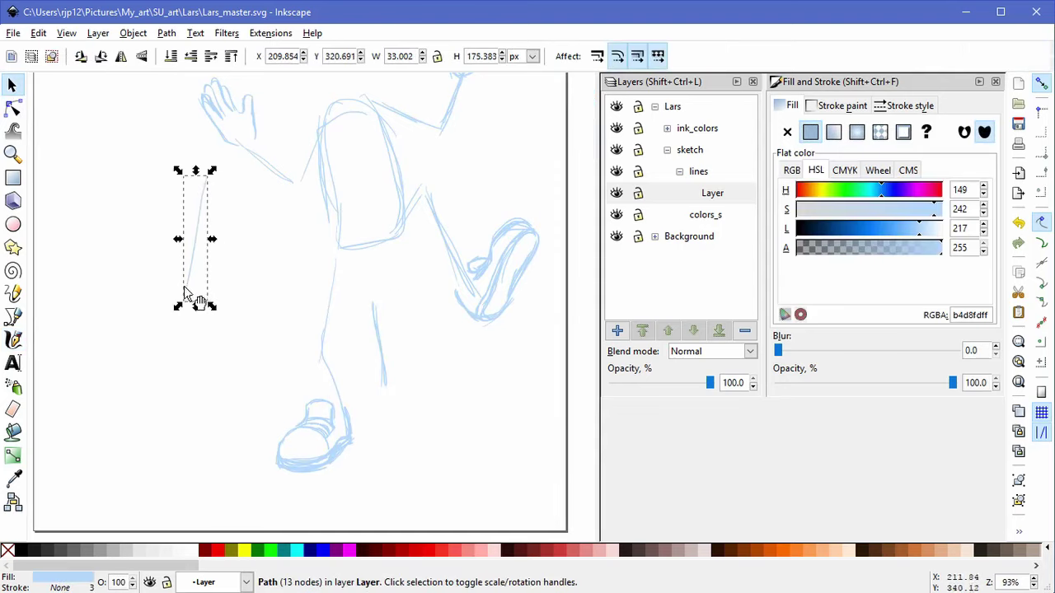
click(329, 370)
key(Escape)
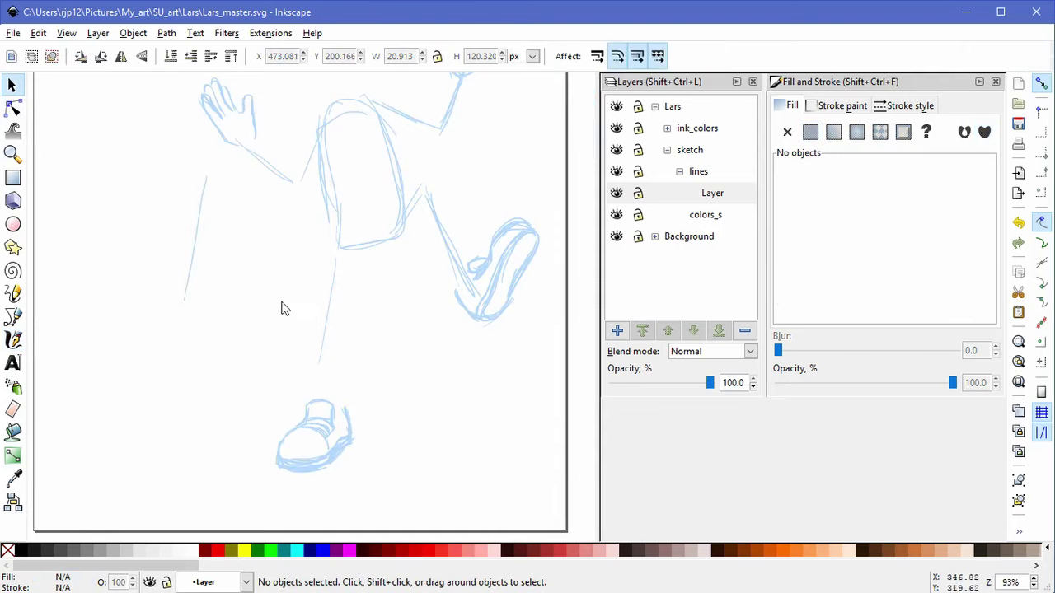
Step: Reposition and rotate the standing leg's two remaining strokes as thigh and shin, meeting at a bent knee between torso and shoe
click(328, 317)
drag(320, 372, 311, 342)
drag(332, 275, 330, 262)
drag(197, 251, 348, 356)
drag(359, 277, 310, 298)
drag(320, 346, 323, 363)
drag(310, 313, 310, 331)
click(328, 287)
click(396, 316)
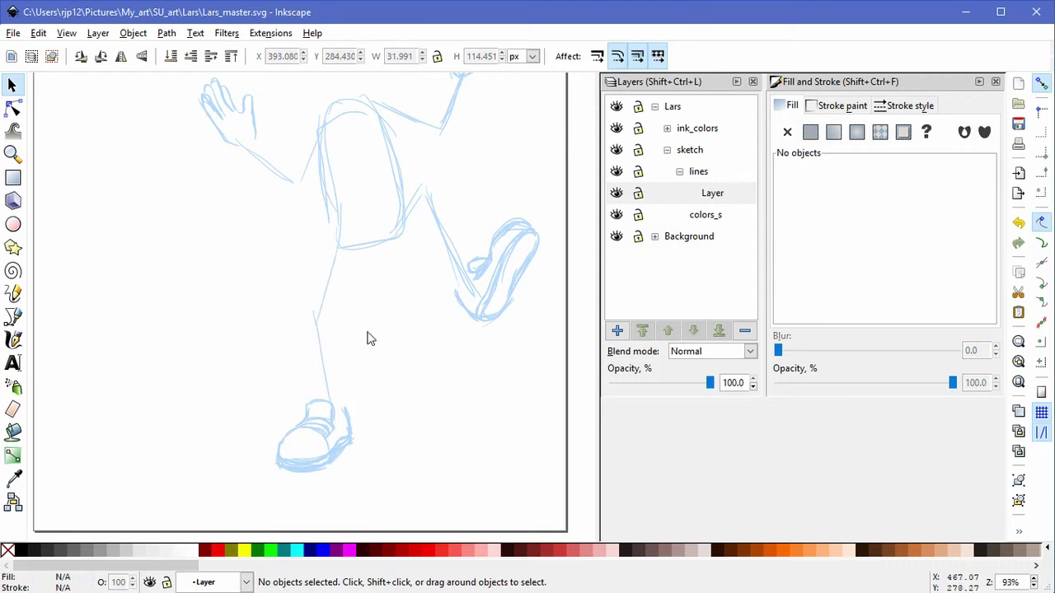
Step: Pull a surplus stroke away from the torso's lower left side and delete it
scroll(403, 342, up, 3)
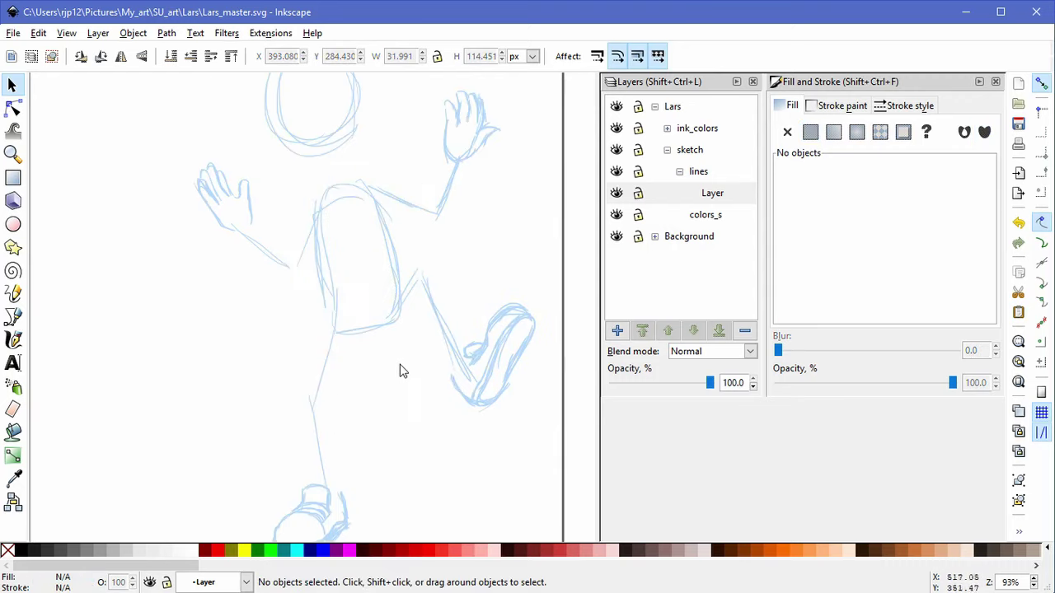
drag(324, 299, 254, 386)
key(Delete)
Step: Slightly skew the strokes of the torso's right and bottom edges and delete the extra stroke at its shoulder
drag(476, 224, 486, 317)
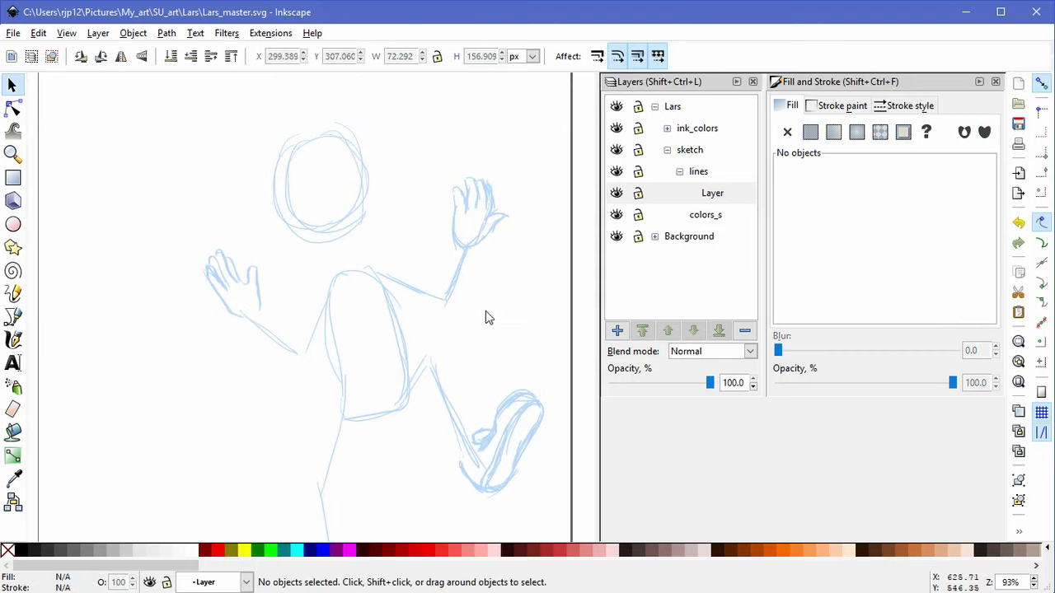
drag(441, 350, 468, 294)
drag(441, 387, 343, 303)
click(437, 350)
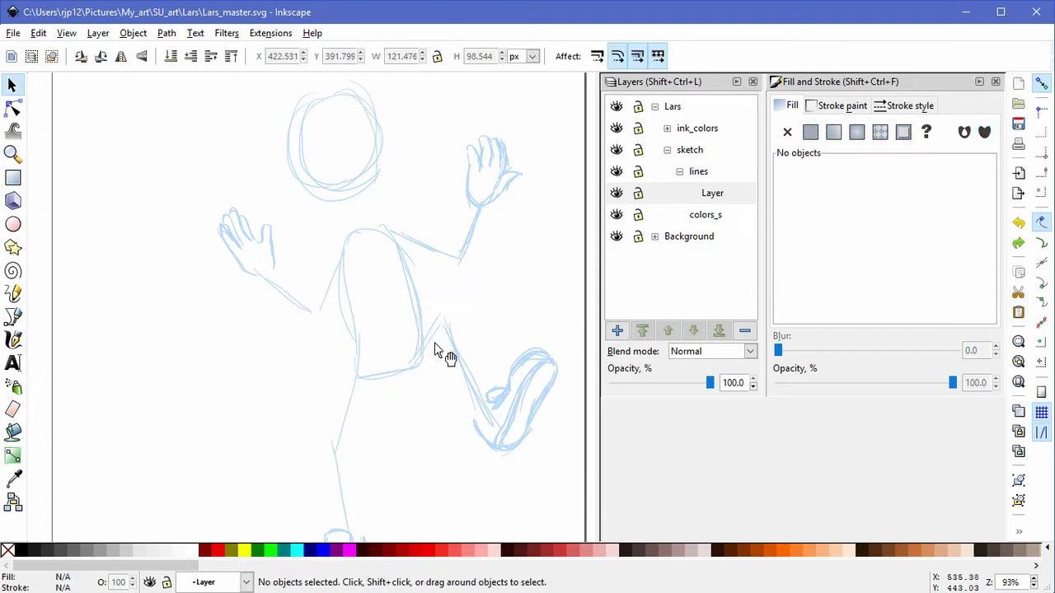
mouse_move(388, 420)
mouse_down()
mouse_move(409, 317)
mouse_move(402, 363)
mouse_up()
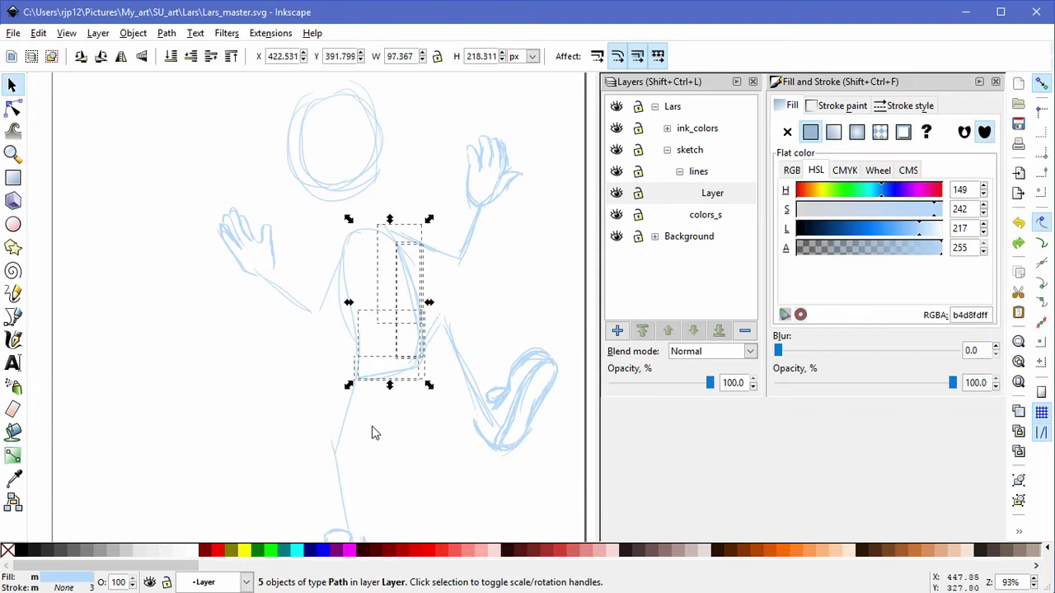
click(413, 374)
drag(434, 298, 433, 301)
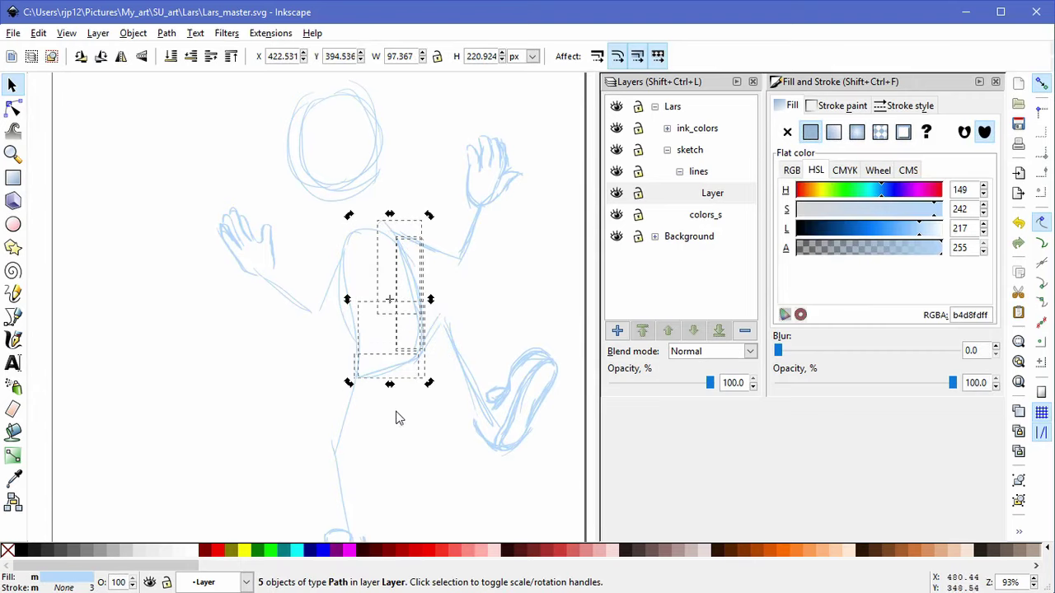
click(404, 418)
drag(382, 230, 362, 251)
key(Delete)
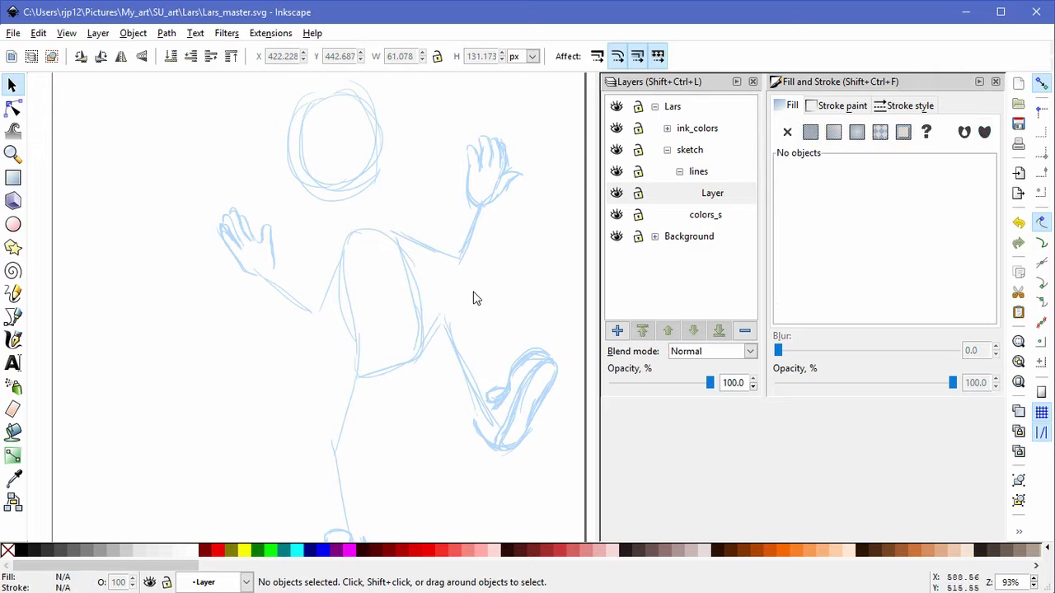
Step: Flip the left-side raised arm and hand vertically, rotate the strokes and place them beside the torso
mouse_move(195, 191)
mouse_down()
mouse_move(322, 331)
mouse_move(354, 344)
mouse_up()
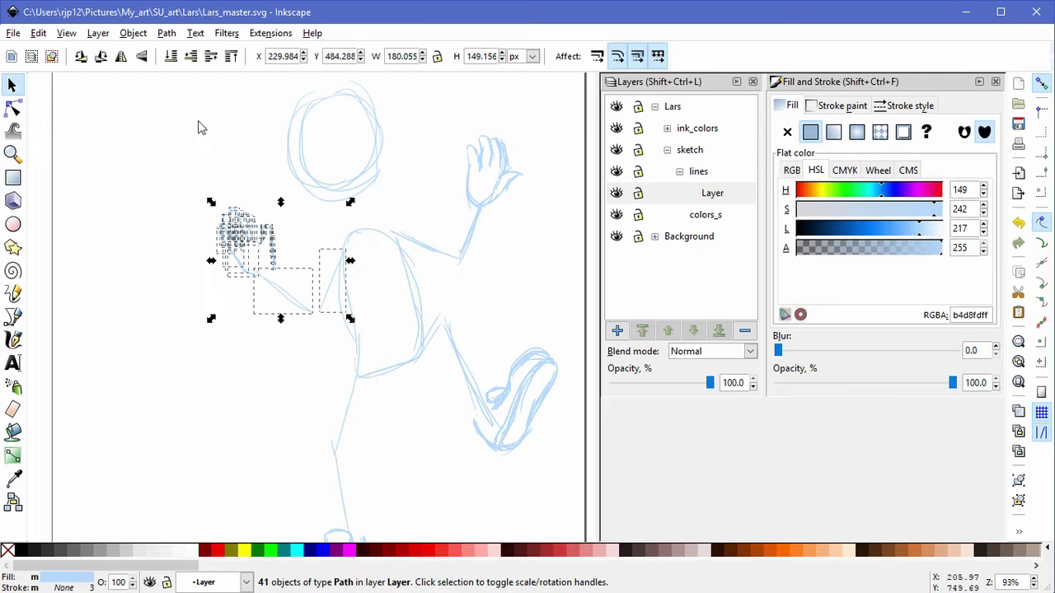
click(142, 56)
click(299, 235)
drag(213, 206, 218, 325)
drag(259, 226, 256, 268)
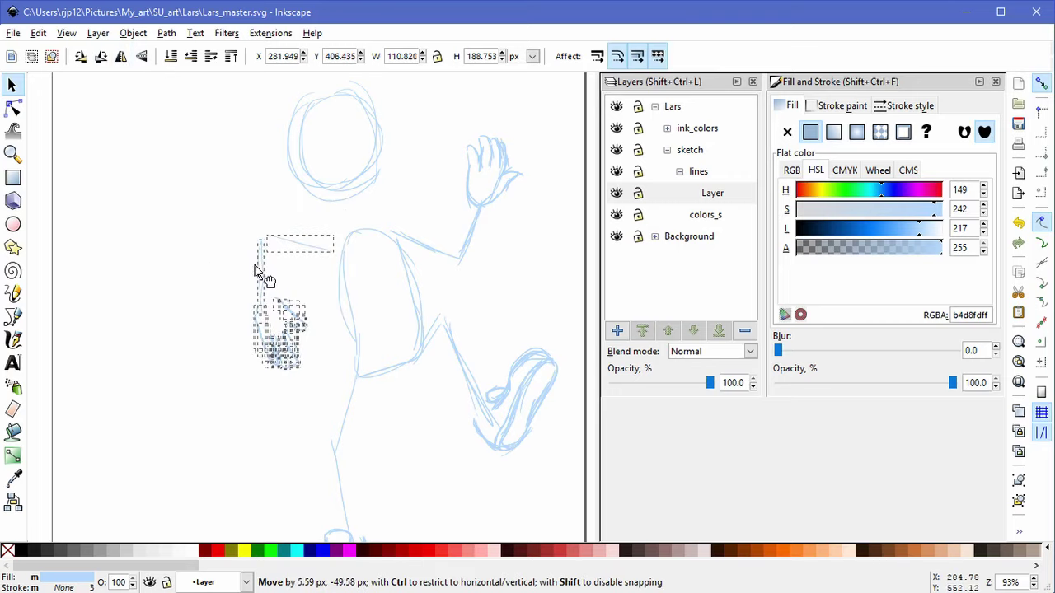
Step: Move the flipped forearm and hand lower and rotate the upper arm so it slopes down from the shoulder
click(267, 257)
drag(221, 231, 317, 379)
click(262, 281)
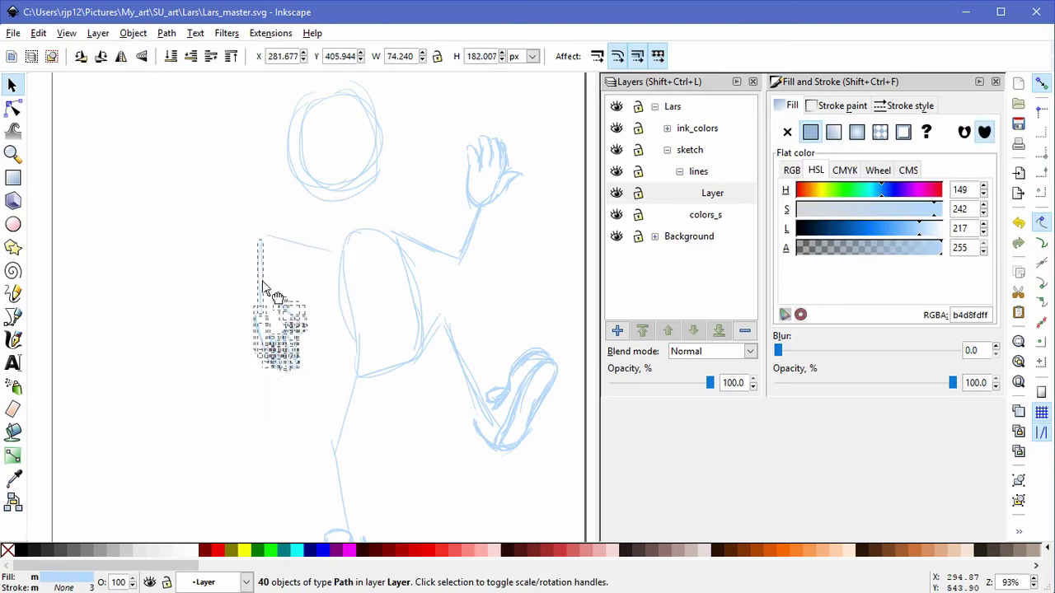
drag(262, 280, 267, 329)
click(284, 264)
click(287, 241)
click(277, 240)
drag(263, 256, 275, 303)
mouse_move(328, 254)
mouse_down()
mouse_move(279, 269)
mouse_move(338, 237)
mouse_up()
Step: Shift the flipped arm's forearm stroke to the elbow and rotate it toward the wrist
click(265, 307)
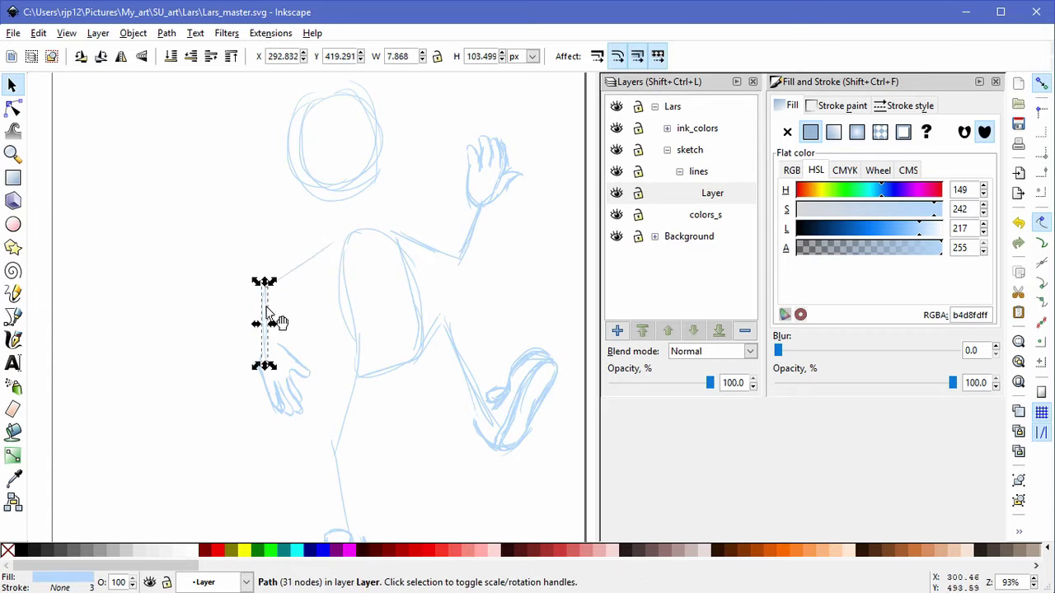
drag(267, 294, 276, 291)
click(276, 290)
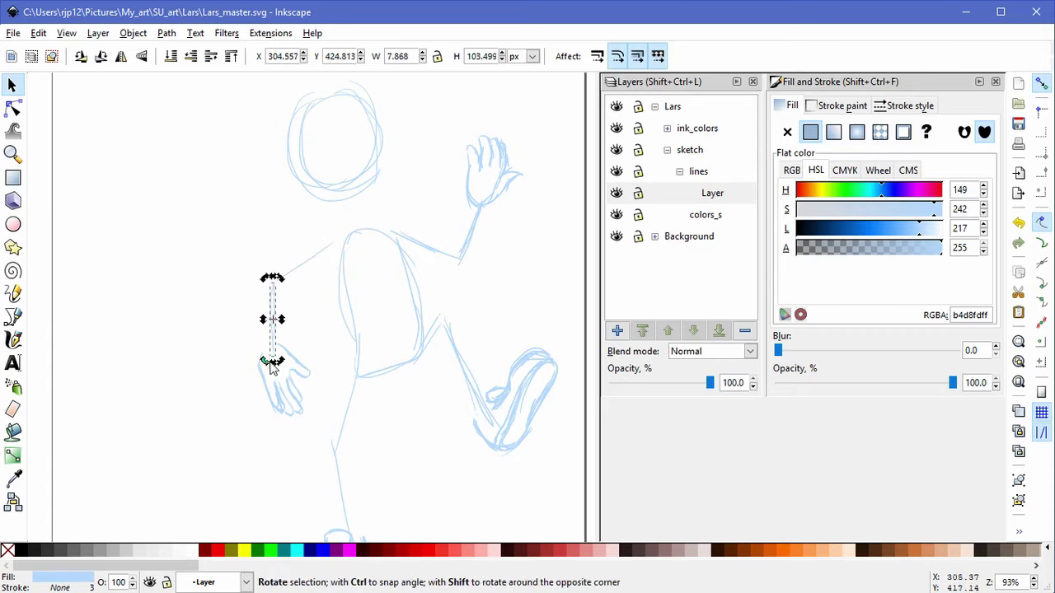
drag(272, 367, 251, 417)
click(327, 422)
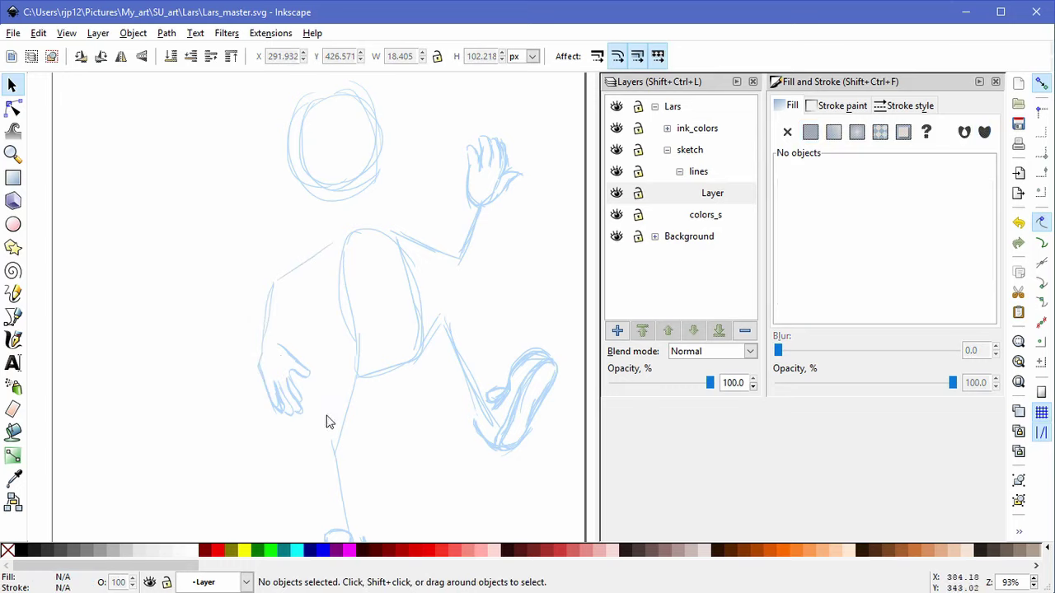
Step: Flip the lowered hand's strokes horizontally and move the hand to the end of the forearm
drag(326, 422, 213, 310)
click(121, 56)
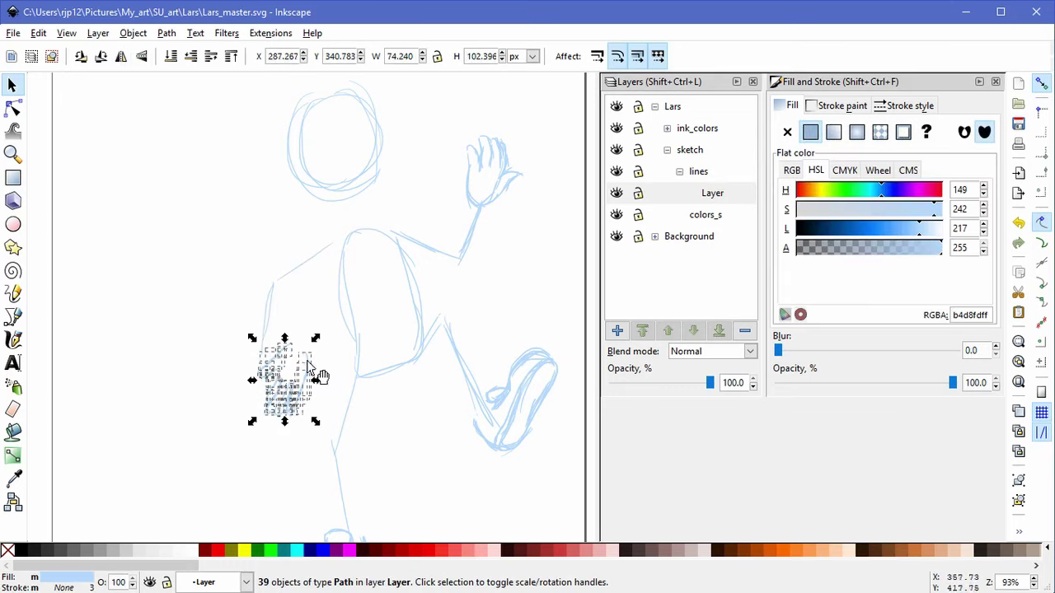
drag(307, 363, 271, 379)
click(318, 426)
mouse_move(311, 438)
mouse_down()
mouse_move(221, 409)
mouse_move(187, 325)
mouse_up()
click(220, 456)
Step: Undo the arm and hand changes back to the raised pose
key(ctrl+z)
key(ctrl+z)
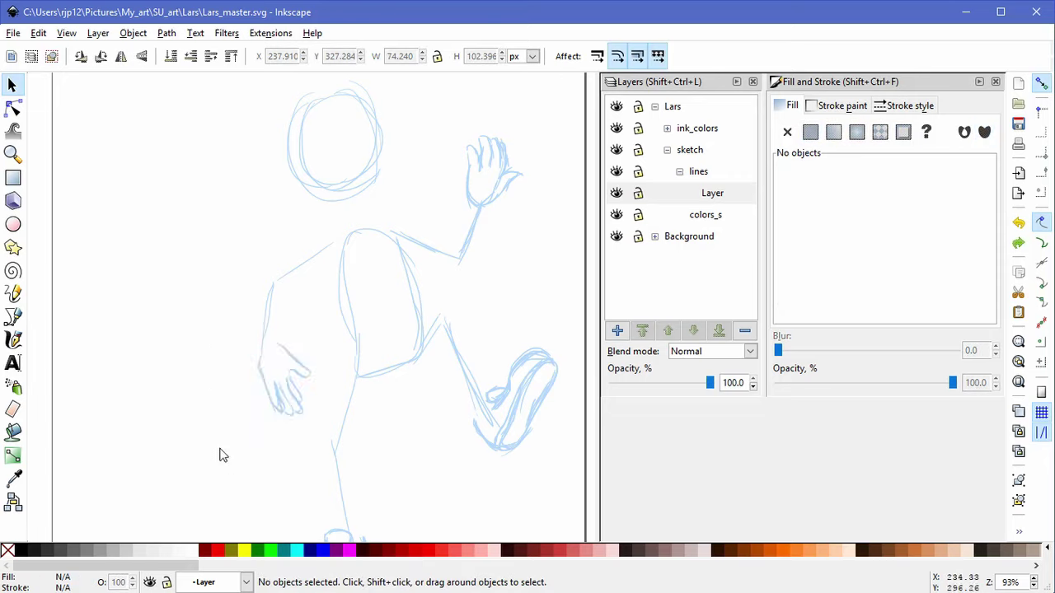
key(ctrl+z)
key(ctrl+z)
key(ctrl+z)
key(ctrl+z)
key(ctrl+z)
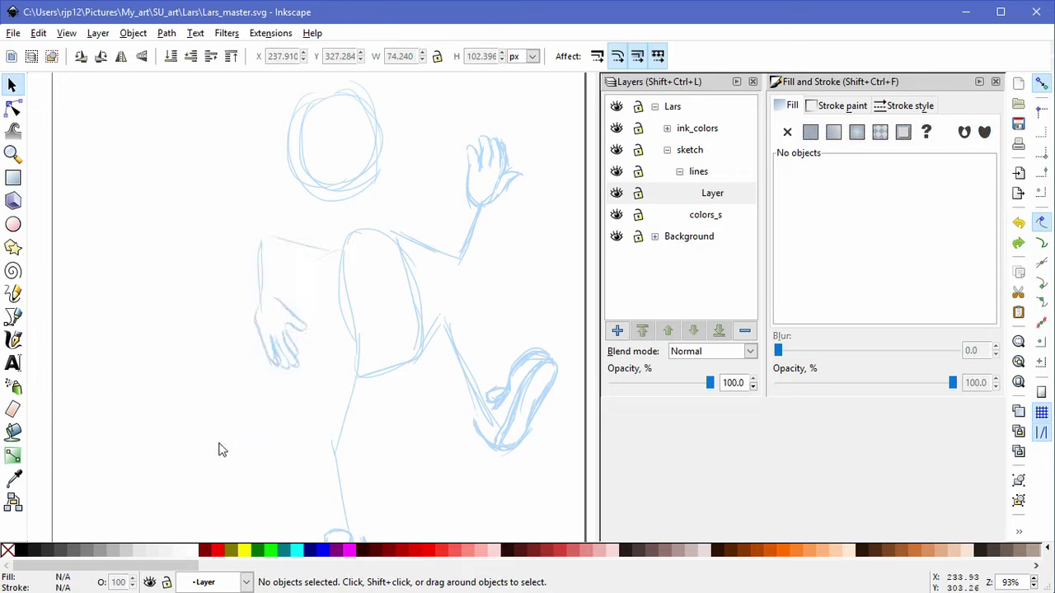
key(ctrl+z)
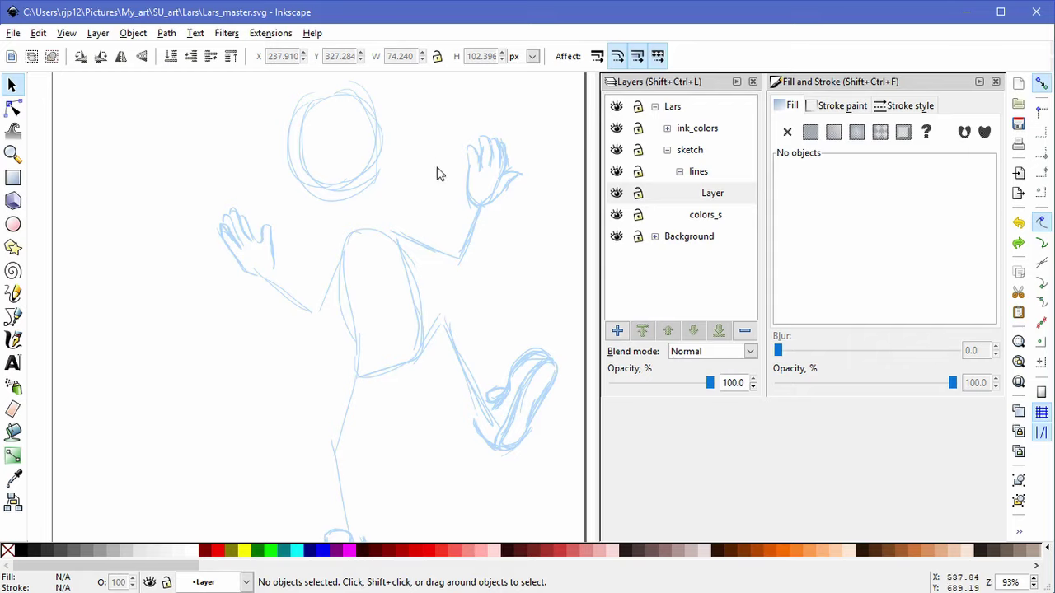
Step: Select the little finger's strokes on the left-side raised hand and rotate them slightly outward
key(ctrl)
scroll(298, 253, up, 2)
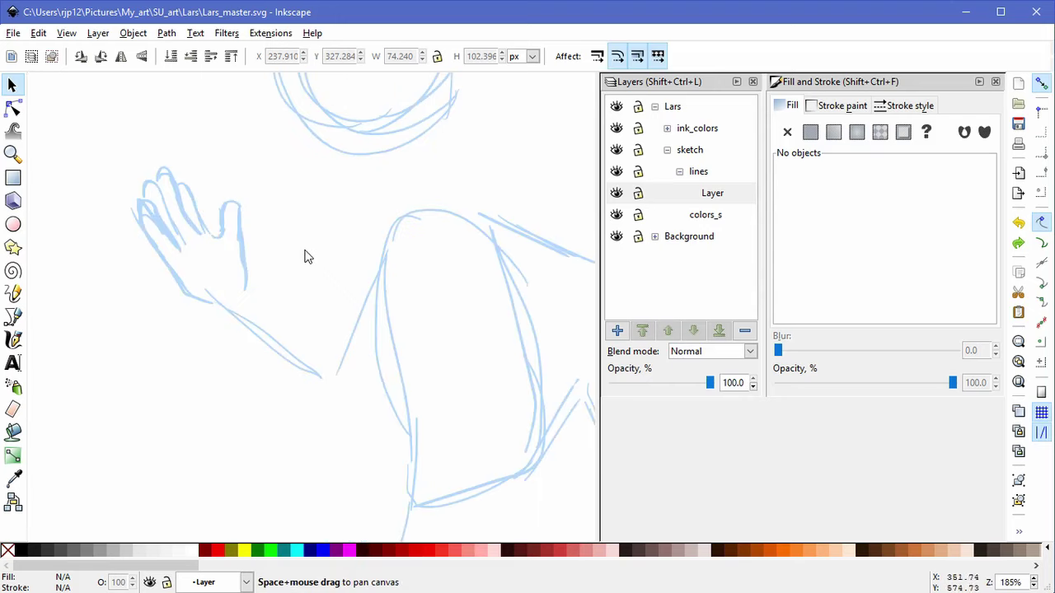
drag(108, 198, 179, 259)
click(171, 229)
mouse_move(128, 196)
mouse_down()
mouse_move(122, 212)
mouse_move(122, 203)
mouse_up()
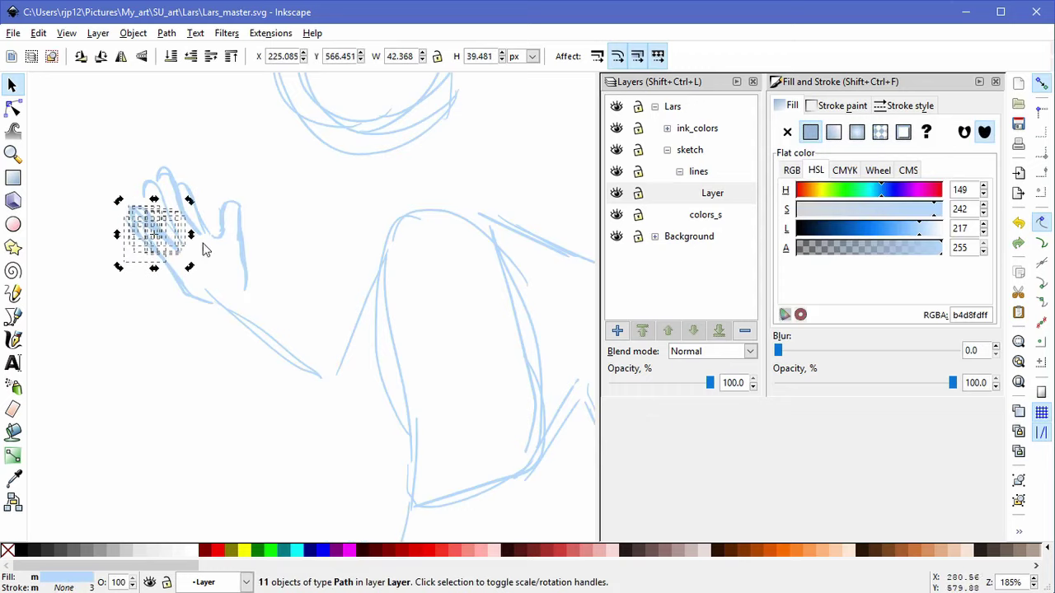
click(224, 271)
Step: Pull overlapping sketch strokes off the little finger and set them aside next to the hand
scroll(196, 242, up, 1)
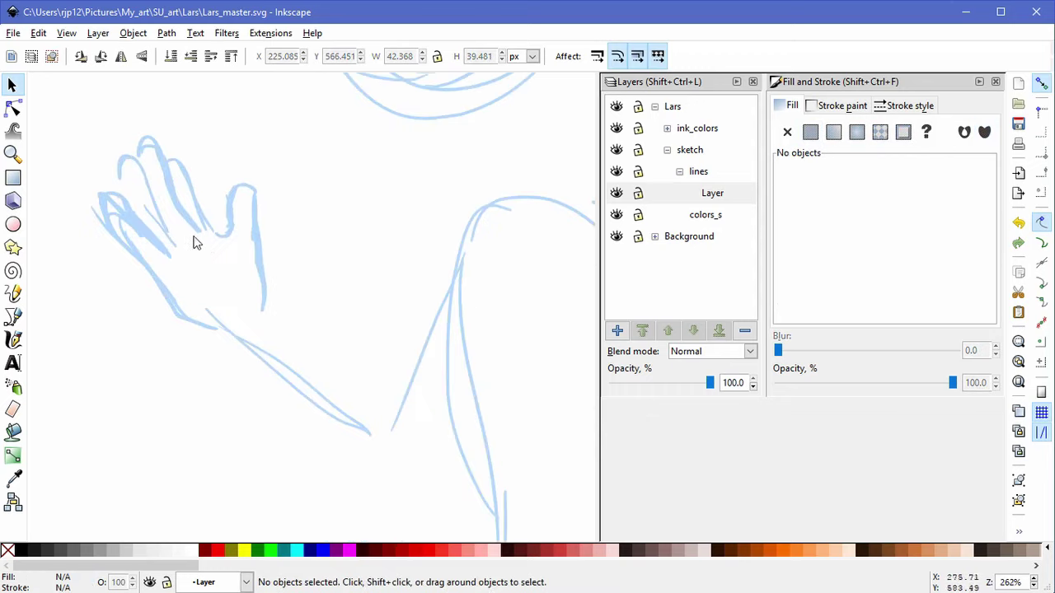
mouse_move(137, 250)
mouse_down()
mouse_move(92, 358)
mouse_move(85, 327)
mouse_move(44, 280)
mouse_up()
drag(121, 231, 58, 316)
drag(129, 228, 75, 392)
drag(124, 221, 78, 337)
Step: Shrink the little finger's outer edge stroke from its tip
click(101, 221)
click(88, 231)
click(95, 212)
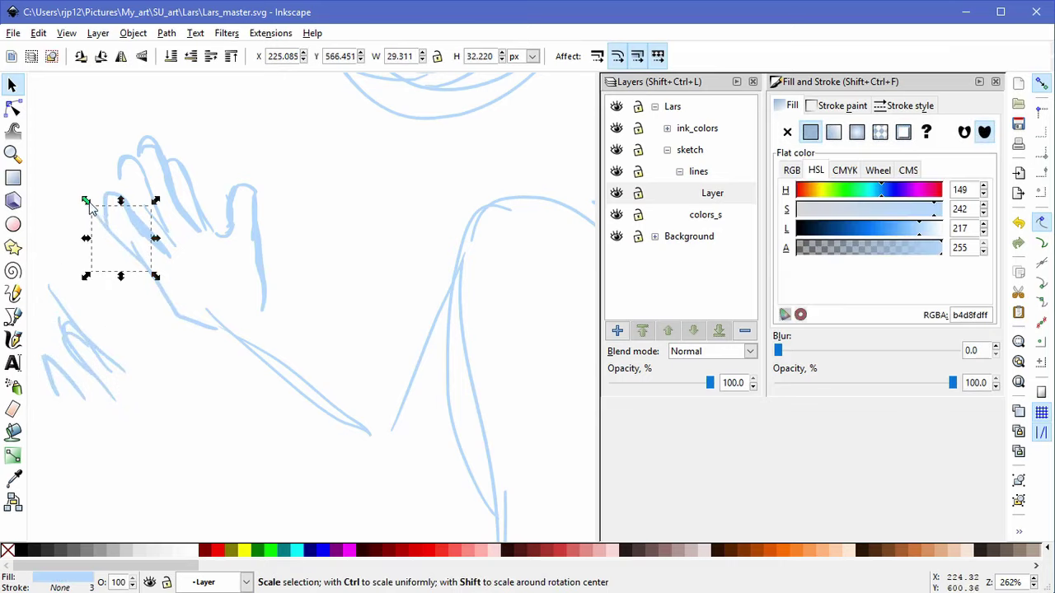
drag(86, 202, 104, 221)
click(136, 293)
Step: Adjust the little finger's tip strokes and delete the surplus stroke
click(108, 207)
drag(70, 179, 108, 254)
click(106, 219)
mouse_move(100, 210)
mouse_down()
mouse_move(97, 223)
mouse_move(114, 191)
mouse_move(161, 260)
mouse_up()
click(116, 291)
mouse_move(93, 184)
mouse_down()
mouse_move(183, 259)
mouse_move(202, 262)
mouse_move(181, 240)
mouse_up()
click(136, 310)
key(Delete)
Step: Move and rotate the ring finger's strokes outward, away from the middle finger
drag(152, 186, 146, 185)
drag(185, 250, 190, 247)
drag(96, 157, 145, 192)
drag(97, 153, 167, 215)
mouse_move(144, 179)
mouse_down()
mouse_move(106, 166)
mouse_move(138, 191)
mouse_up()
click(173, 221)
drag(188, 250, 193, 252)
click(224, 236)
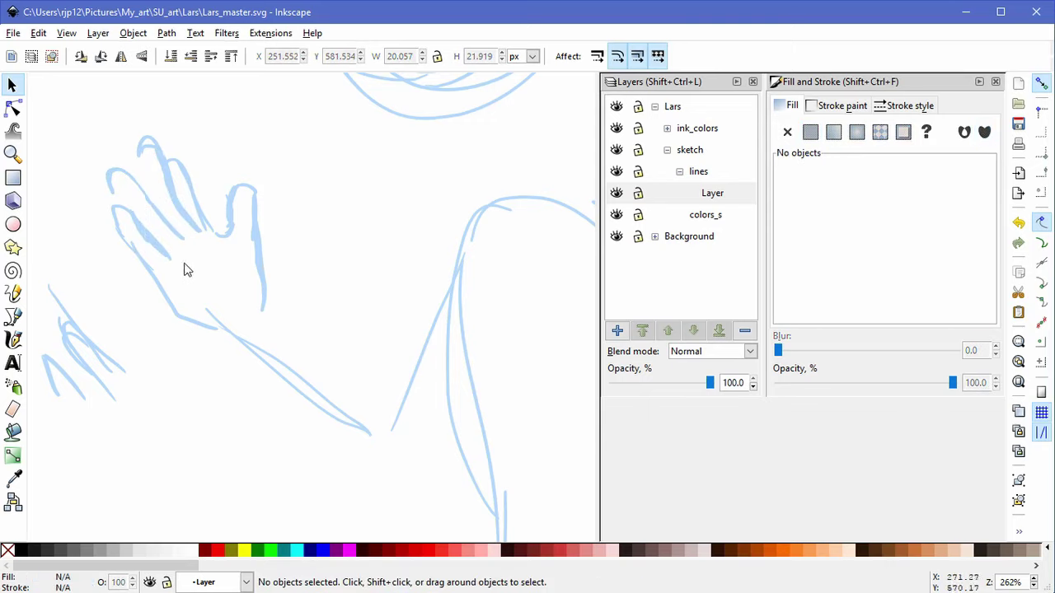
Step: Cut the finger strokes from the hand and delete the loose strokes lying beside it
drag(75, 133, 212, 278)
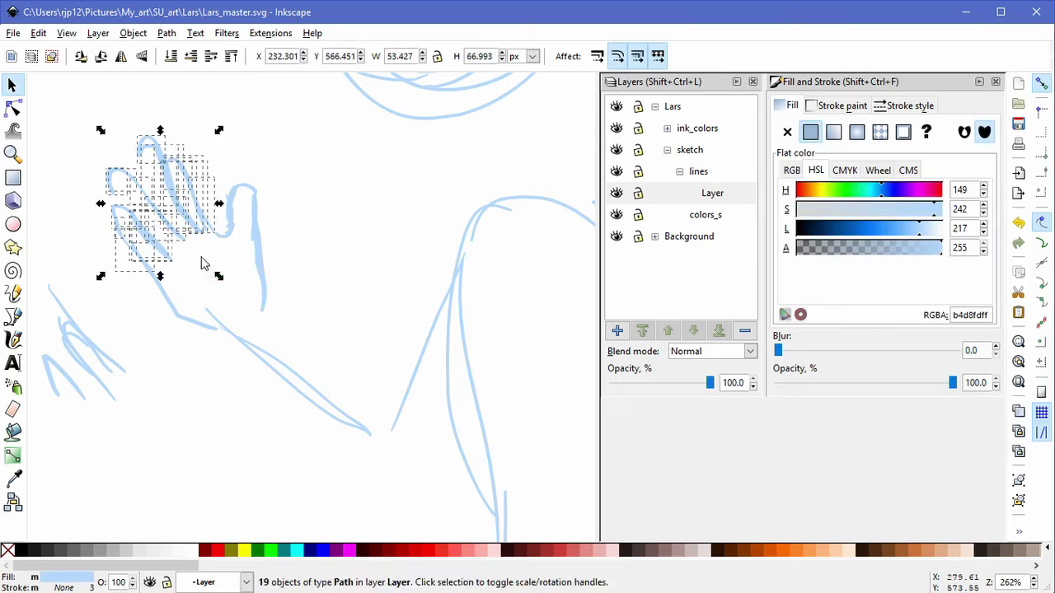
click(181, 290)
drag(177, 412, 266, 269)
key(Delete)
Step: Add a new layer above the current sketch layer and paste the cut fingers in place on it
click(616, 331)
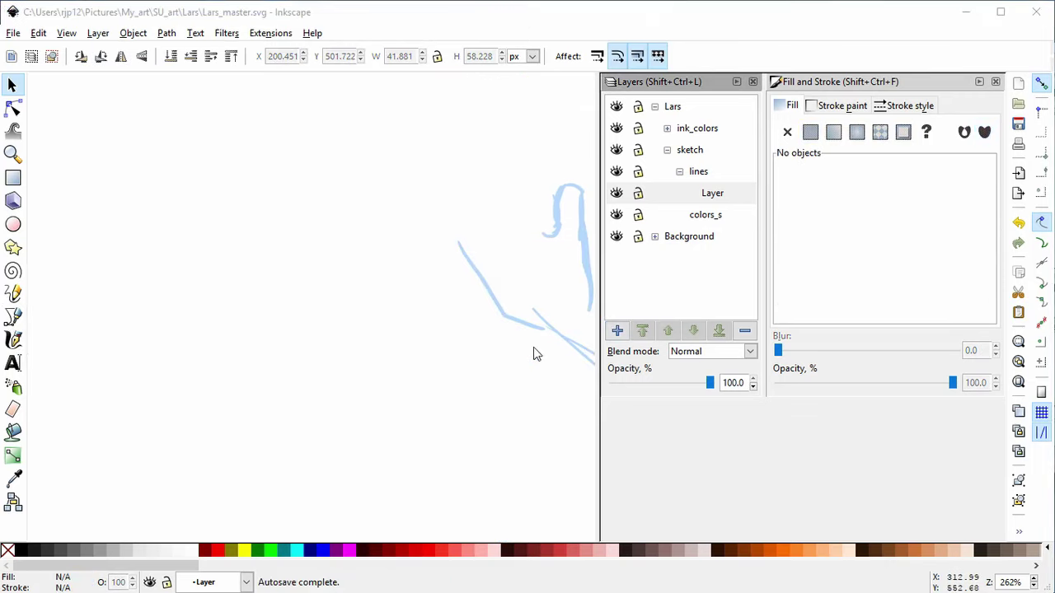
click(533, 347)
click(38, 33)
click(127, 171)
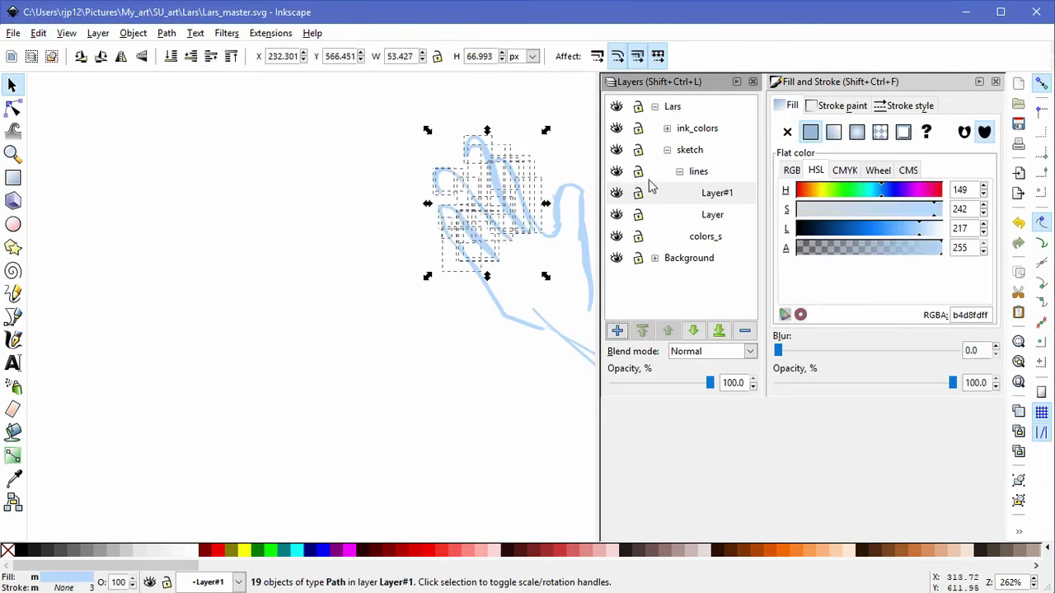
Step: Undo the pasted fingers, the new layer and all little and ring finger edits
click(453, 312)
key(ctrl+z)
key(ctrl+z)
key(ctrl+z)
key(ctrl+z)
key(ctrl+z)
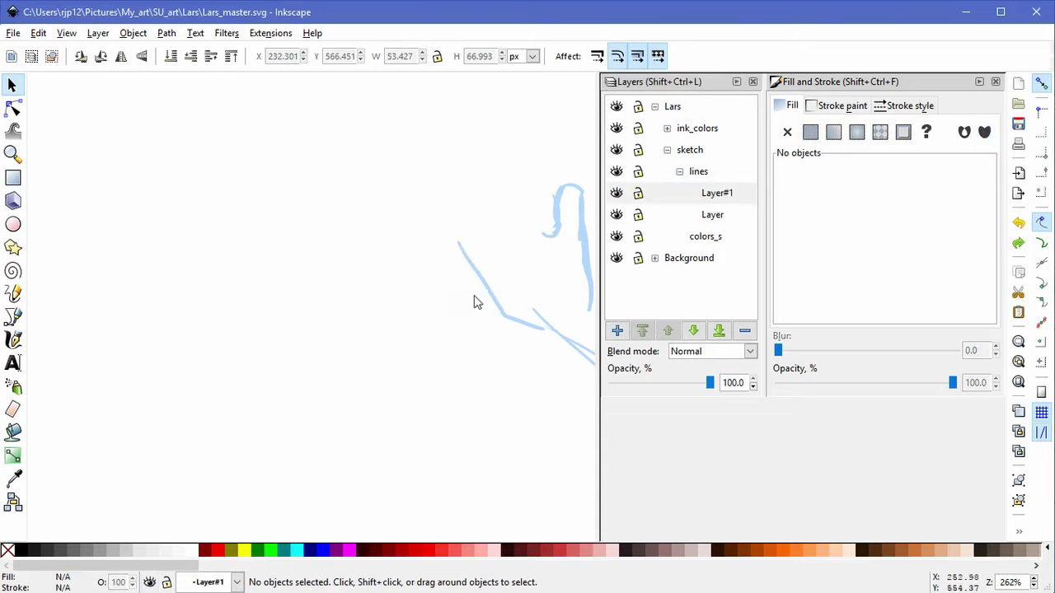
key(ctrl+z)
key(ctrl+z)
key(ctrl+z)
key(ctrl+z)
key(ctrl+z)
key(ctrl+z)
key(ctrl+z)
key(ctrl+z)
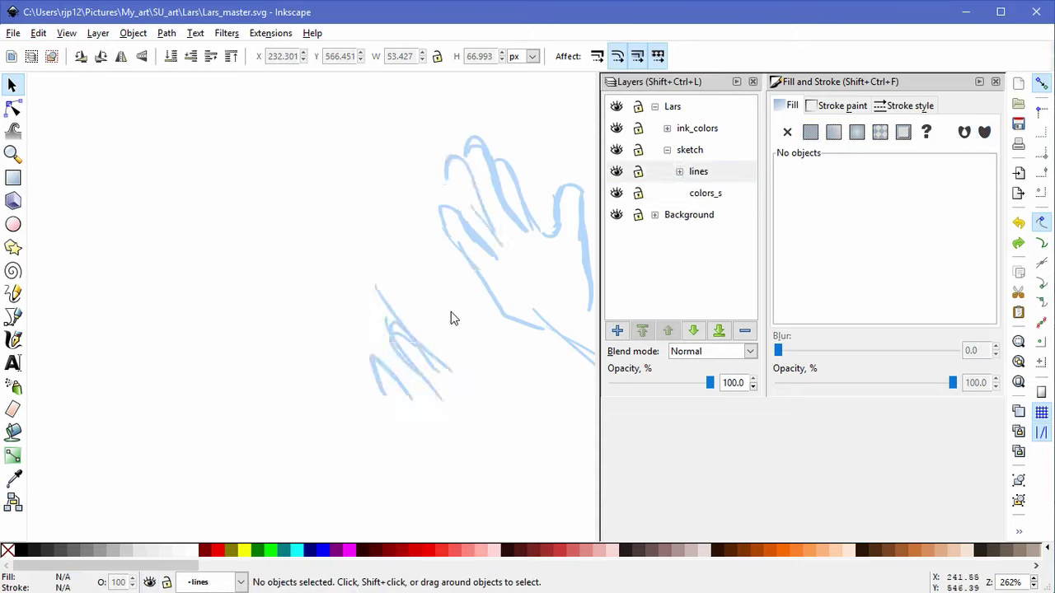
key(ctrl+z)
key(ctrl+z)
Step: Select the four finger strokes groups of the left-side raised hand, without the thumb, and cut them
drag(449, 333, 337, 387)
drag(272, 178, 434, 329)
key(Delete)
Step: Add a new layer above Layer within lines and paste the cut finger strokes in place on it
click(711, 198)
click(679, 170)
click(708, 196)
click(617, 330)
key(Return)
click(35, 35)
click(133, 174)
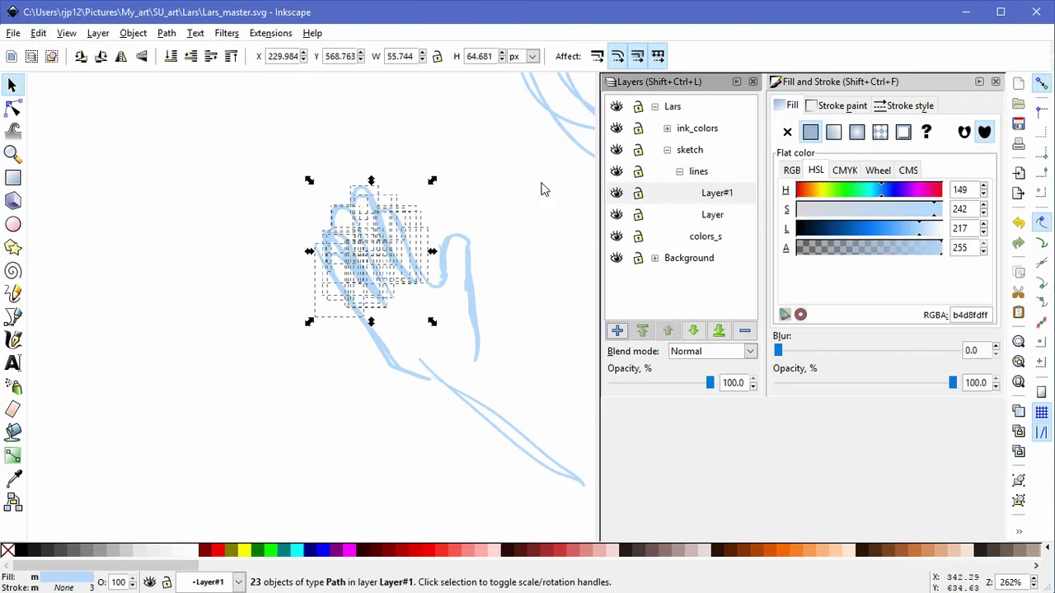
Step: Temporarily hide the finger layer to try moving the palm's outer edge stroke on Layer, restoring both
click(617, 195)
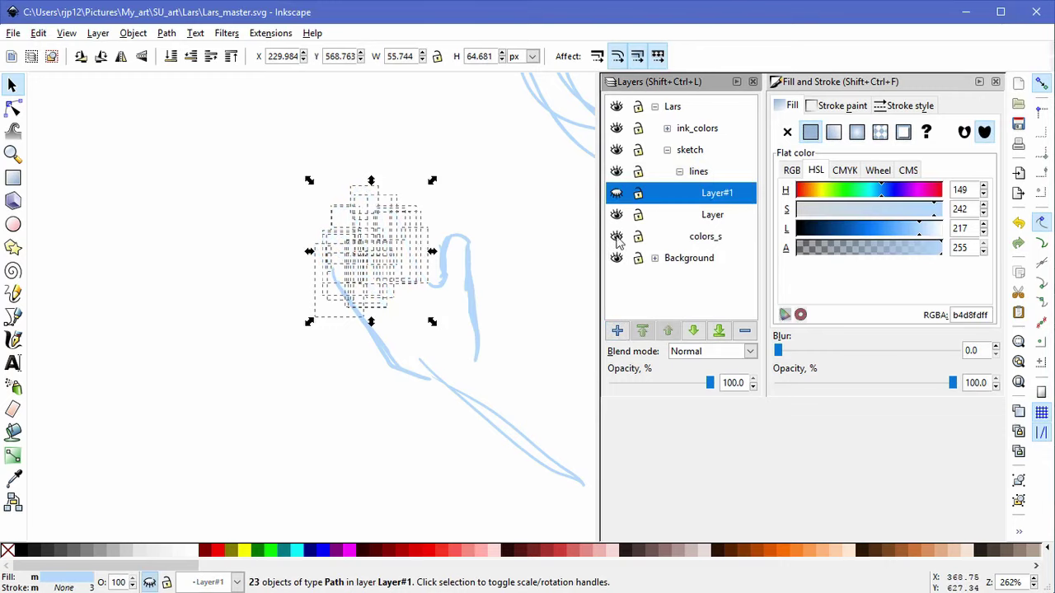
click(663, 216)
drag(337, 287, 298, 337)
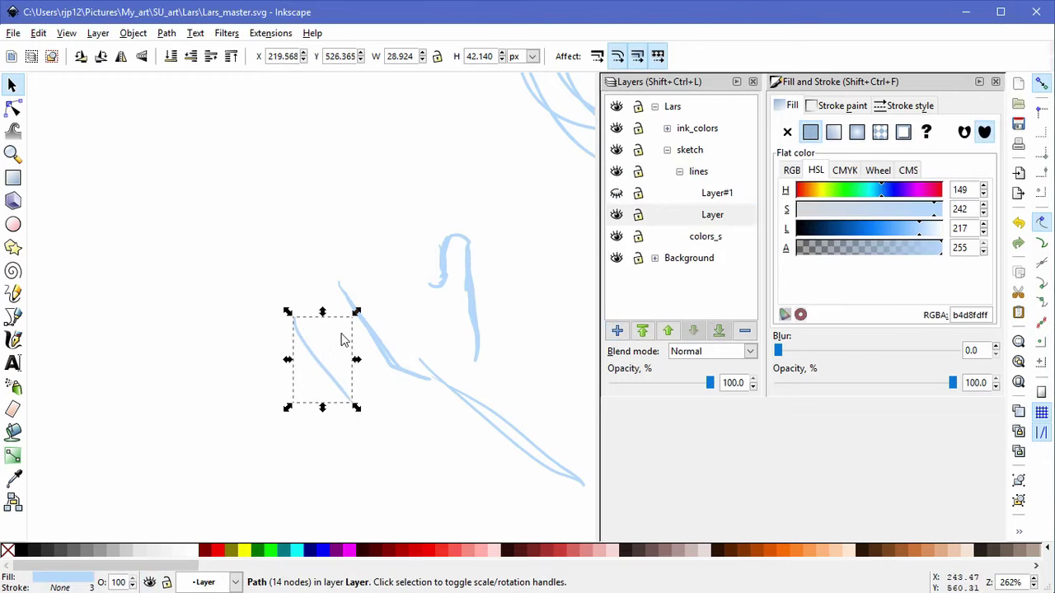
key(ctrl+z)
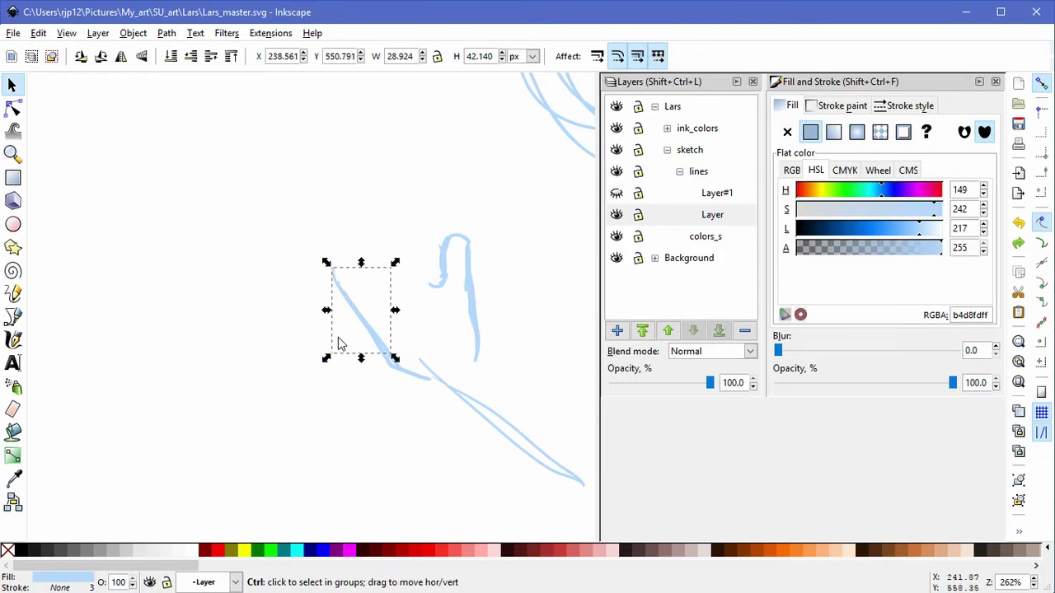
key(Escape)
click(630, 195)
click(616, 193)
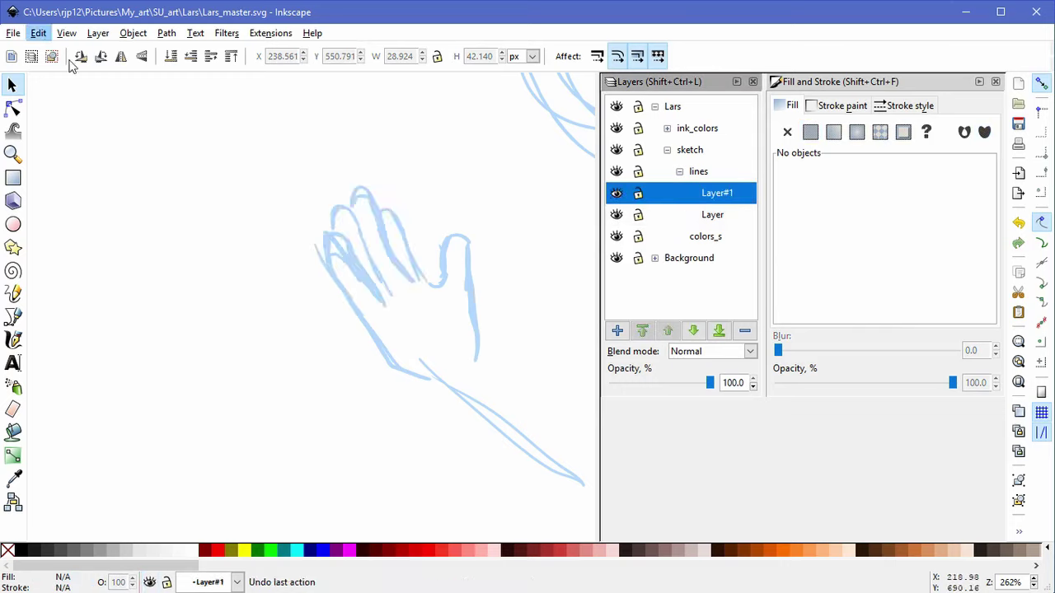
Step: Hide the finger layer Layer#1 and delete the surplus palm-edge stroke from Layer
click(129, 166)
click(616, 192)
click(380, 236)
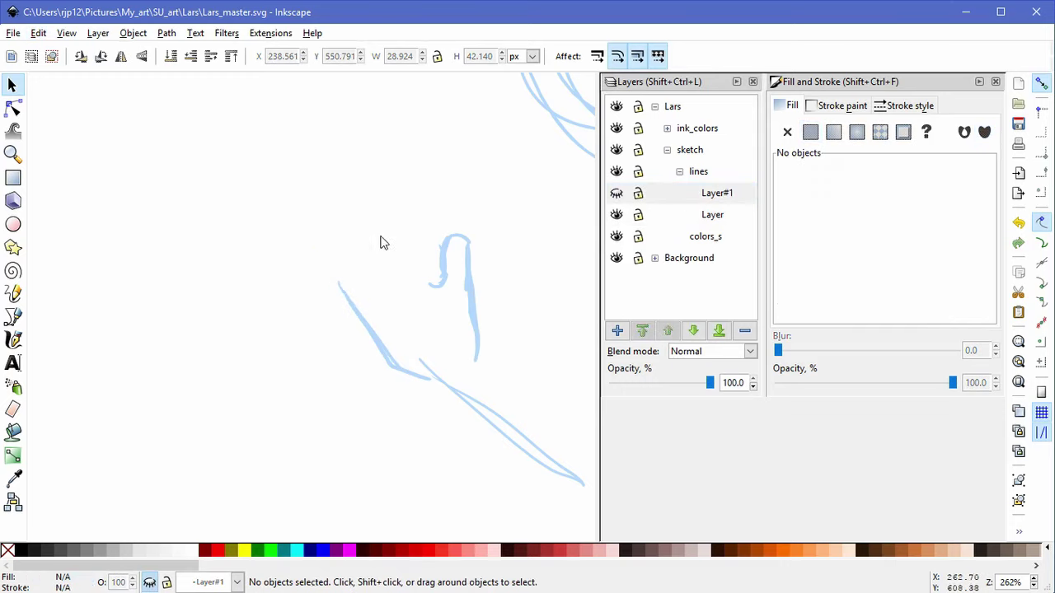
drag(349, 290, 313, 337)
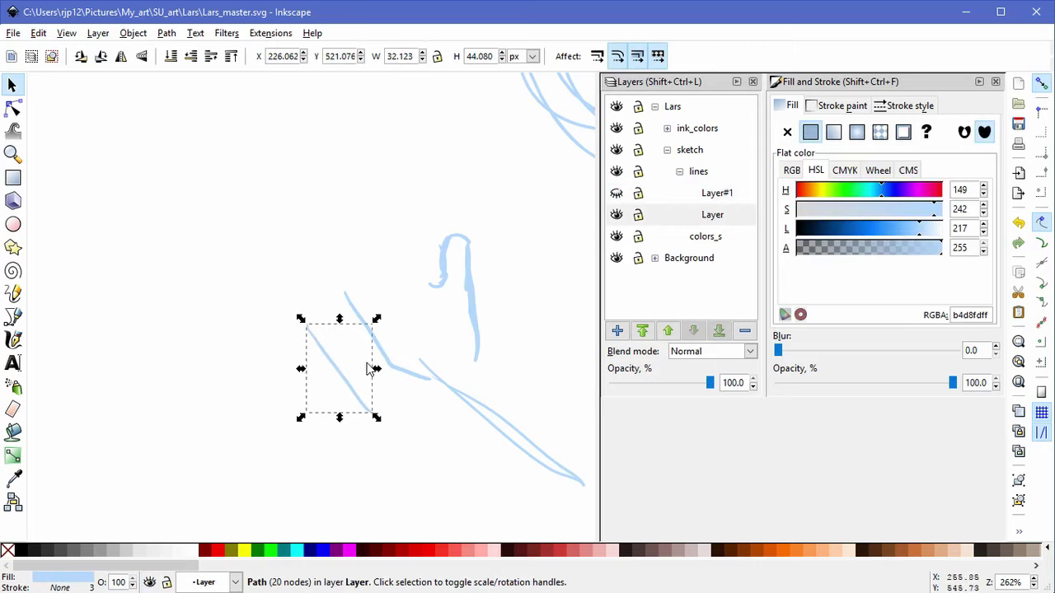
key(Delete)
Step: Try sketching a new spread little finger on the palm in Calligraphy strokes, with an index finger line beside the thumb, and undo the strokes
click(13, 339)
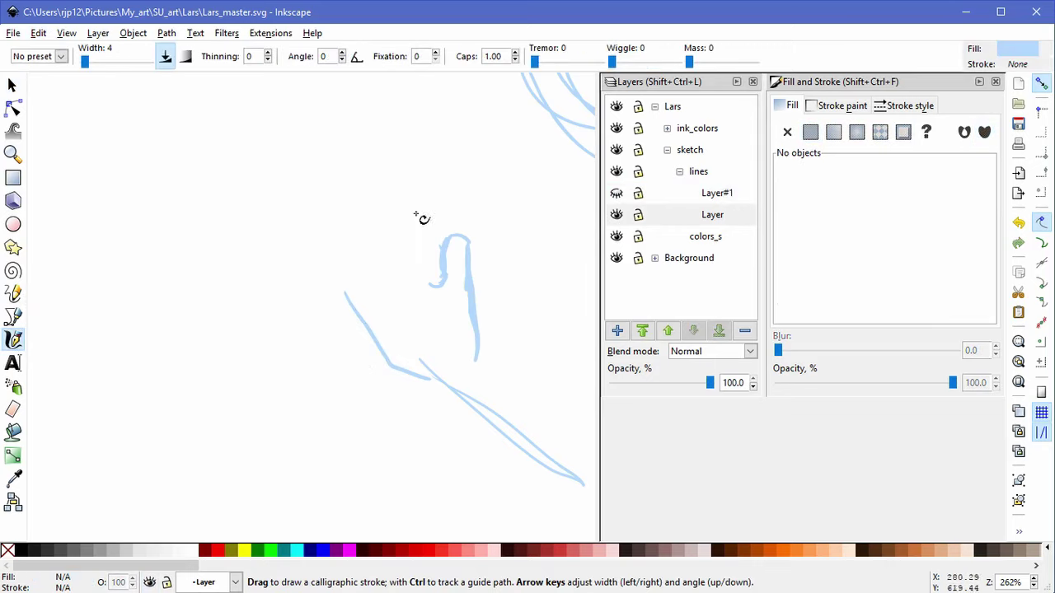
drag(419, 266, 418, 229)
mouse_move(357, 313)
mouse_down()
mouse_move(324, 279)
mouse_move(363, 313)
mouse_up()
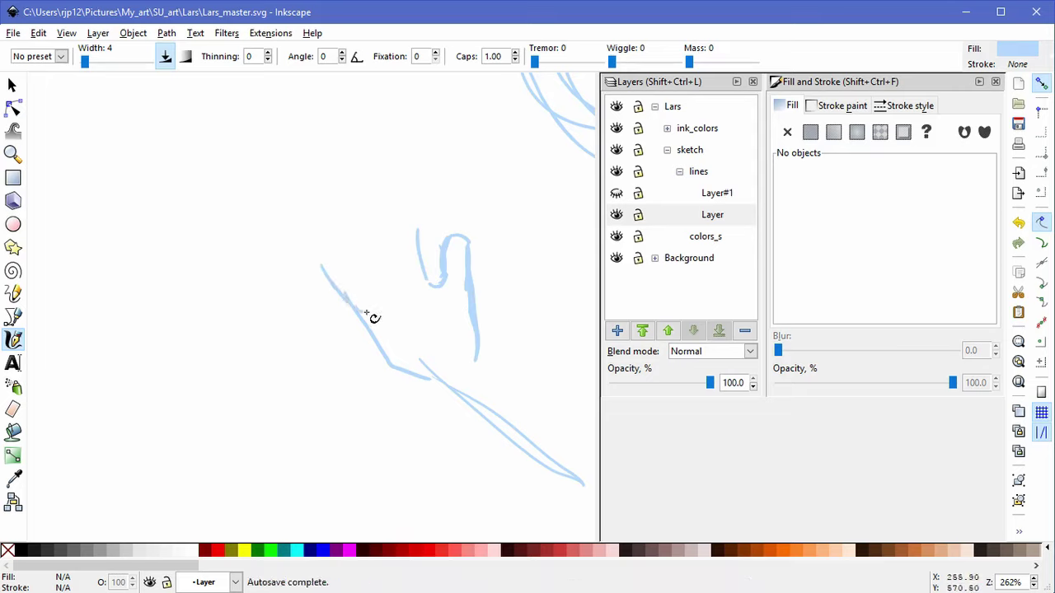
drag(321, 262, 360, 275)
key(ctrl+z)
drag(343, 263, 383, 297)
drag(327, 260, 358, 276)
drag(328, 273, 375, 346)
mouse_move(379, 285)
mouse_down()
mouse_move(416, 279)
mouse_move(445, 246)
mouse_up()
key(ctrl+z)
key(ctrl+z)
key(ctrl+z)
key(ctrl+z)
key(ctrl+z)
key(ctrl+z)
key(ctrl+z)
key(ctrl+z)
key(ctrl+z)
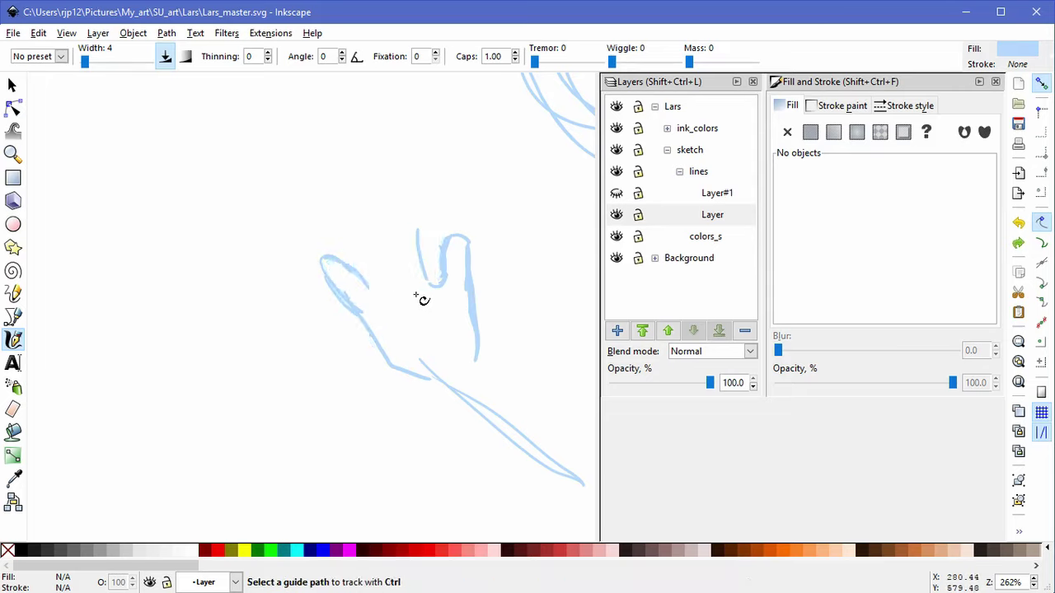
key(ctrl+z)
Step: Try drawing a single curved line across the top of the palm and undo it
drag(354, 298, 438, 279)
key(ctrl+z)
mouse_move(353, 302)
mouse_down()
mouse_move(446, 268)
mouse_move(415, 261)
mouse_up()
key(ctrl+z)
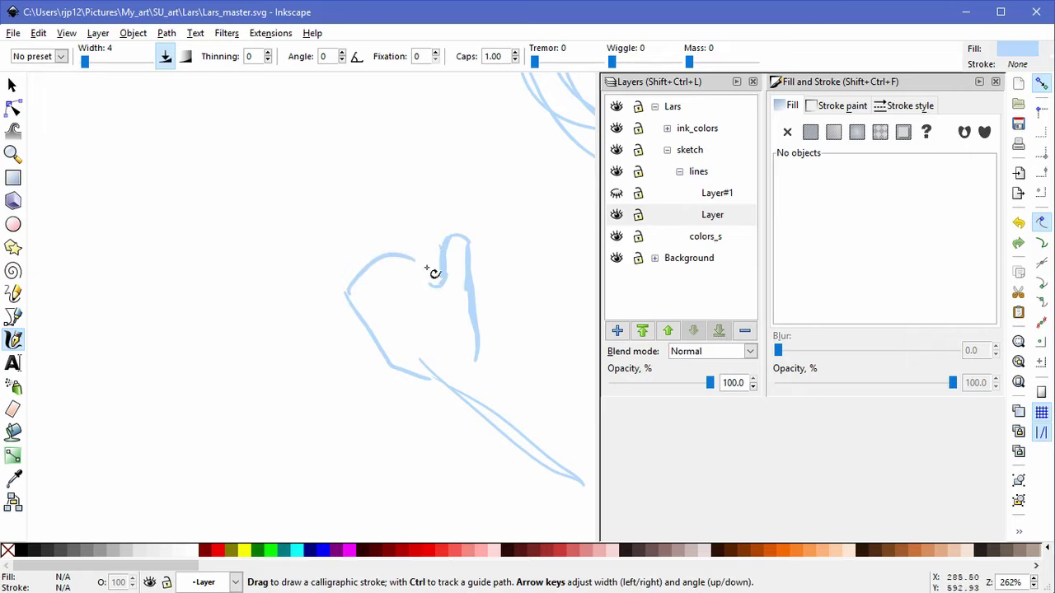
key(ctrl+z)
Step: Try sketching a rounded palm outline with loose finger strokes above it, and undo all of them
mouse_move(353, 300)
mouse_down()
mouse_move(407, 274)
mouse_move(356, 322)
mouse_up()
key(ctrl+z)
drag(361, 314, 371, 356)
drag(392, 365, 352, 328)
drag(358, 319, 370, 305)
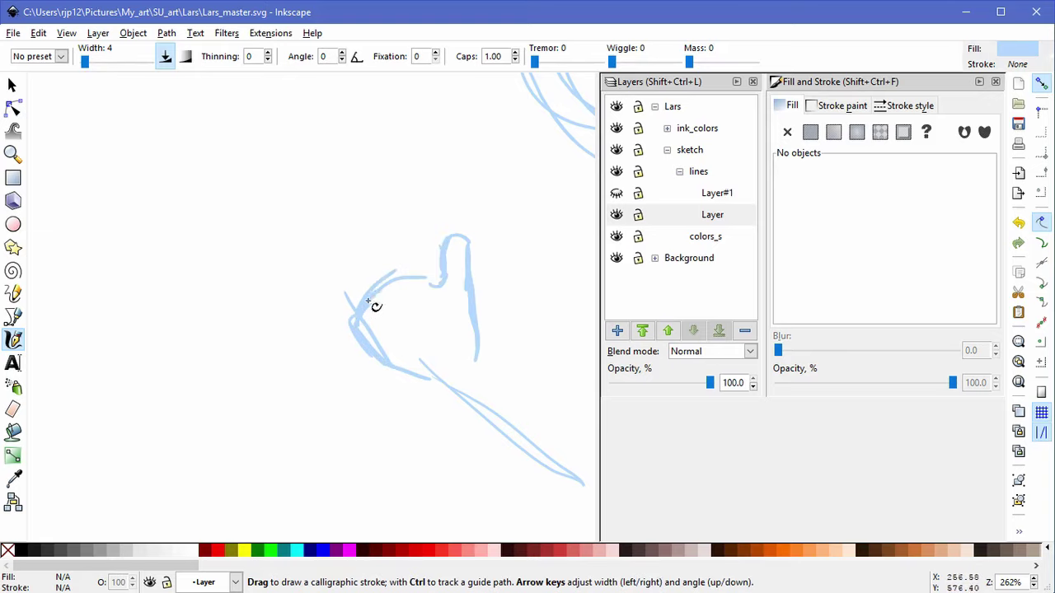
drag(303, 275, 353, 311)
drag(338, 234, 375, 283)
mouse_move(387, 224)
mouse_down()
mouse_move(400, 273)
mouse_move(415, 255)
mouse_up()
key(ctrl+z)
key(ctrl+z)
key(ctrl+z)
key(ctrl+z)
key(ctrl+z)
key(ctrl+z)
key(ctrl+z)
key(ctrl+z)
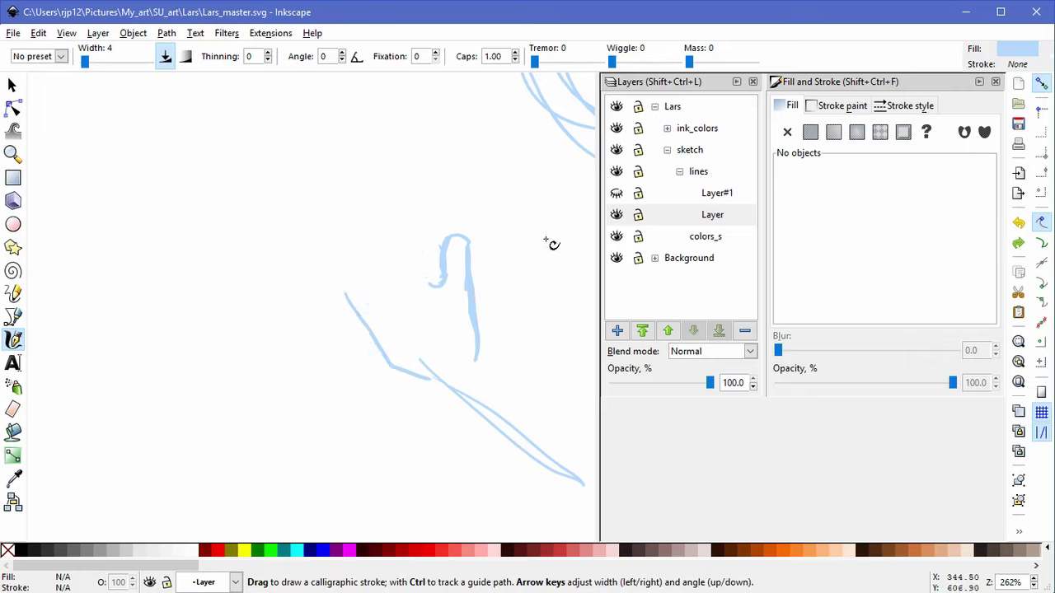
Step: Show the finger layer again and nudge the index finger's stroke slightly away from the thumb
click(616, 193)
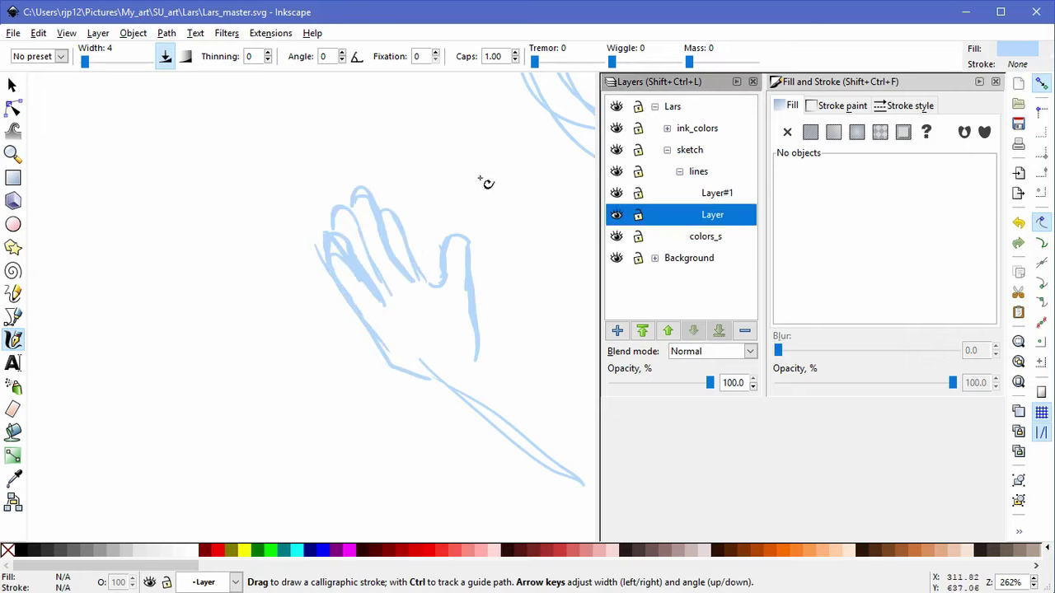
click(12, 85)
click(421, 298)
click(419, 296)
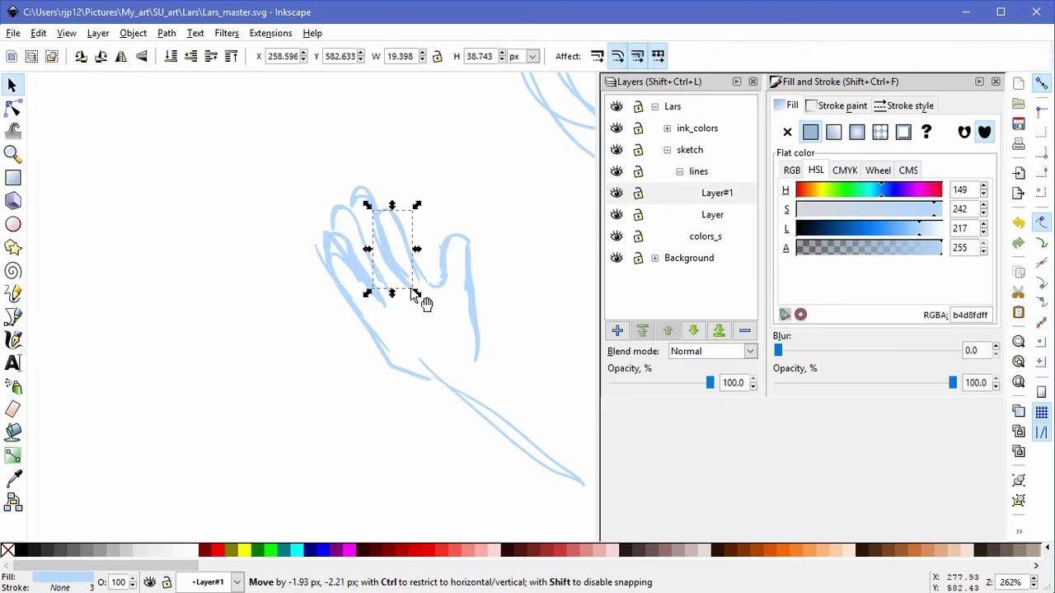
drag(419, 291, 420, 292)
click(414, 308)
Step: Remove the surplus overlapping strokes around the little finger's tip and outer side
mouse_move(345, 253)
mouse_down()
mouse_move(257, 305)
mouse_move(186, 207)
mouse_up()
key(ctrl+z)
click(301, 276)
drag(342, 246, 216, 260)
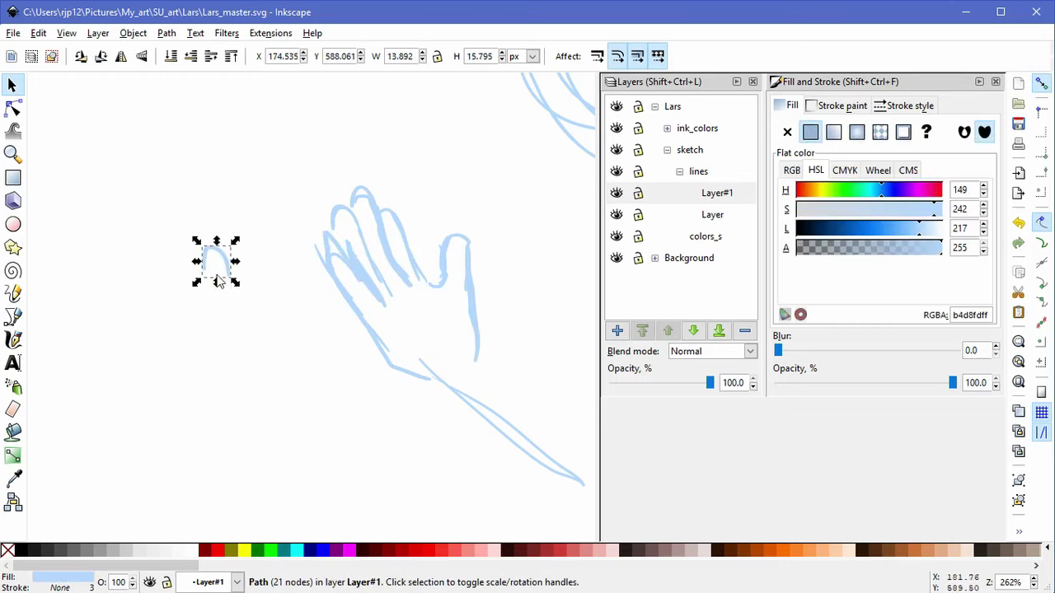
key(ctrl+z)
click(261, 281)
mouse_move(336, 259)
mouse_down()
mouse_move(250, 353)
mouse_move(230, 319)
mouse_up()
key(ctrl+z)
click(298, 278)
drag(316, 255, 236, 341)
key(ctrl+z)
drag(336, 264, 287, 311)
key(ctrl+z)
mouse_move(330, 276)
mouse_down()
mouse_move(294, 314)
mouse_move(327, 276)
mouse_move(325, 259)
mouse_up()
key(ctrl+z)
Step: Align the little finger's outer stroke with the palm edge and save the document
drag(389, 342, 380, 348)
click(435, 310)
key(ctrl+s)
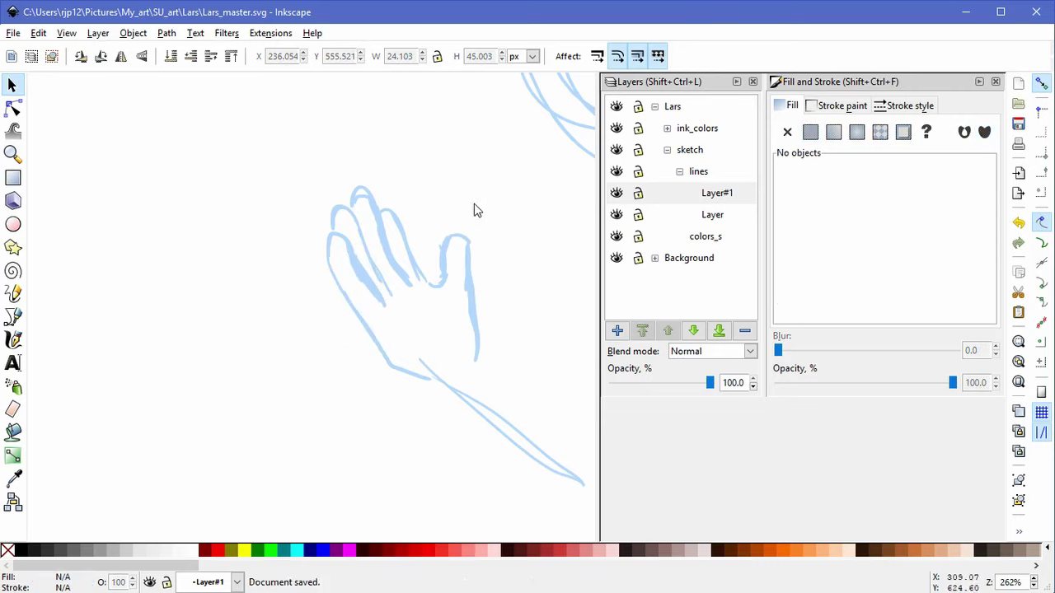
Step: Add a new layer above Layer#1 within lines and lock the two sketch layers, Layer#1 and Layer
key(5)
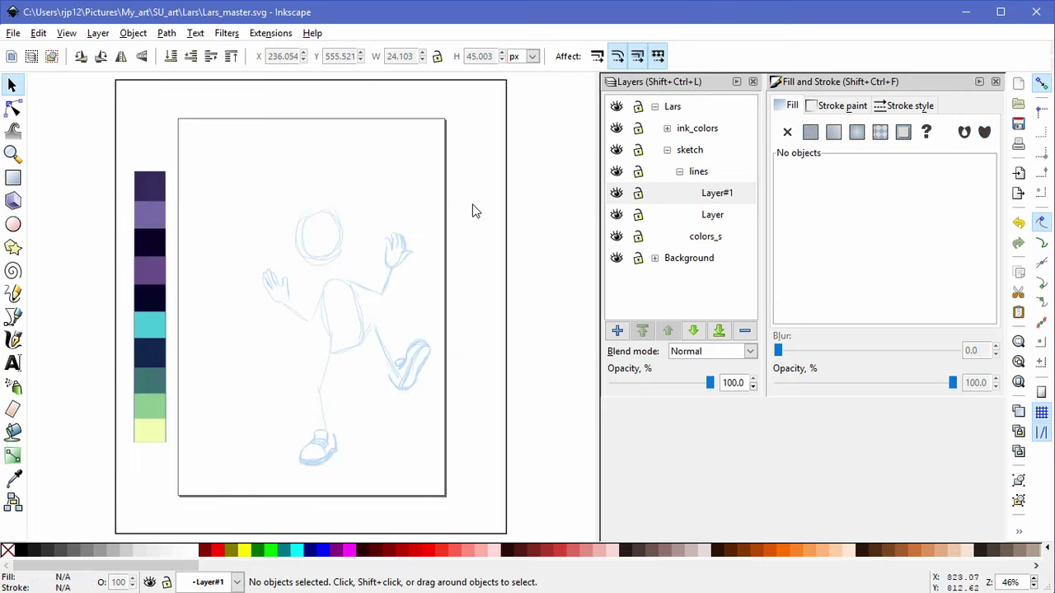
click(617, 331)
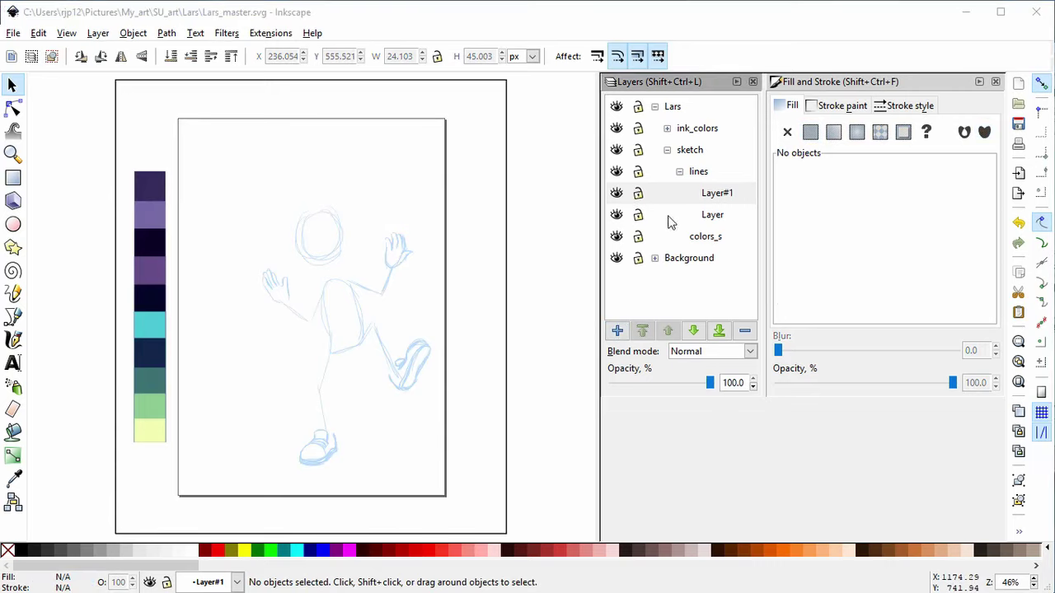
key(Return)
click(637, 237)
click(638, 214)
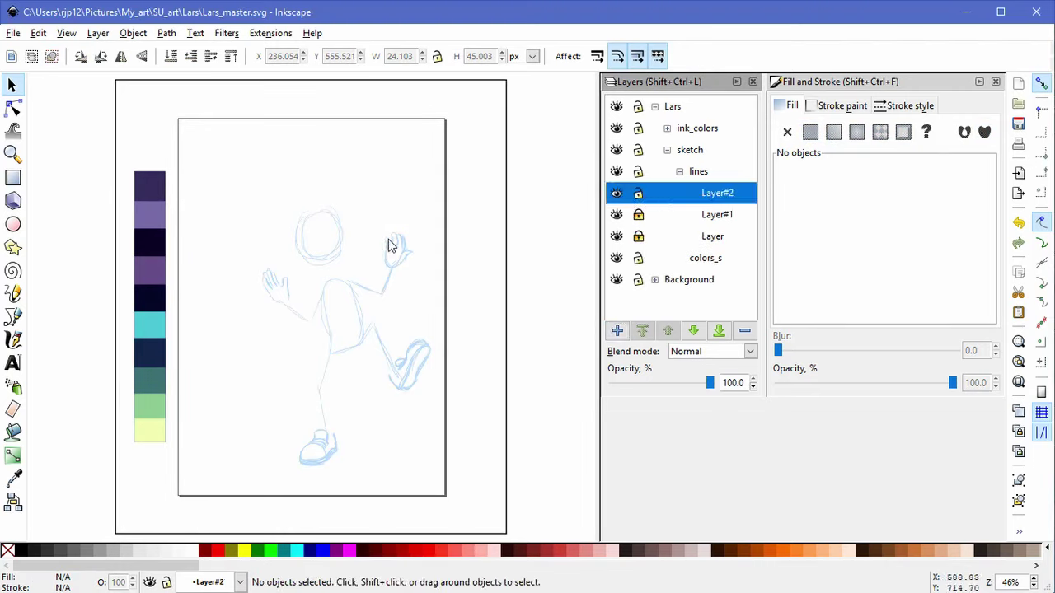
Step: Set the Calligraphy colour to a darker blue by recolouring a test stroke beside the head and deleting that stroke
key(c)
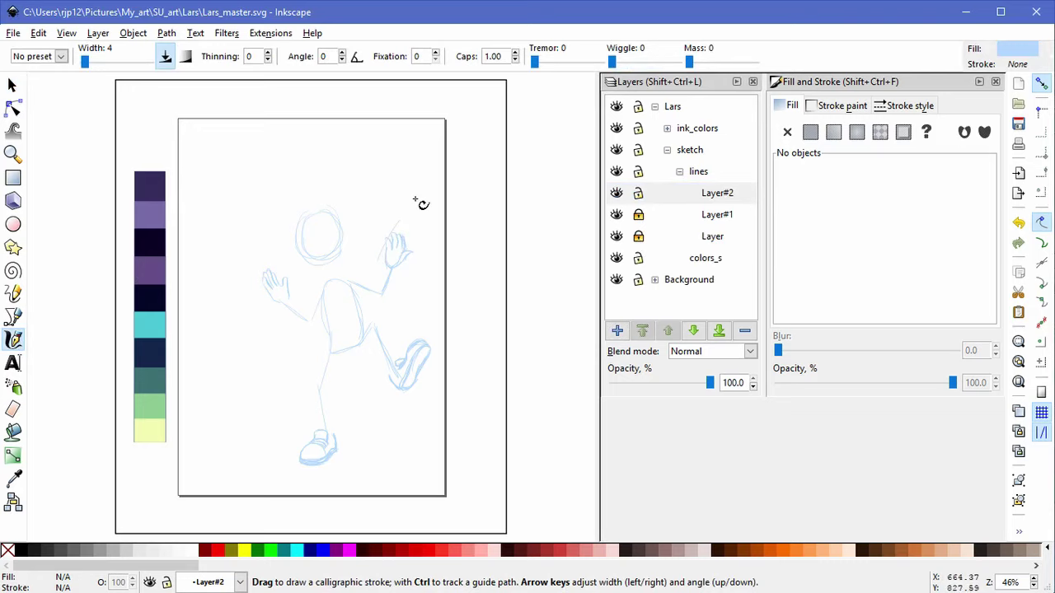
scroll(365, 259, up, 3)
drag(388, 165, 344, 284)
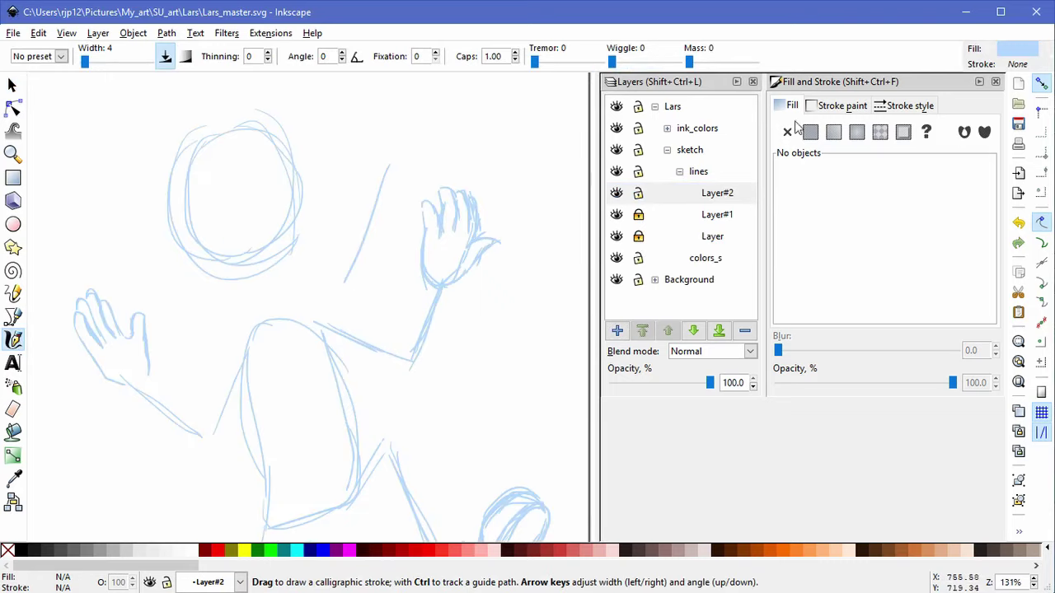
click(12, 85)
click(387, 216)
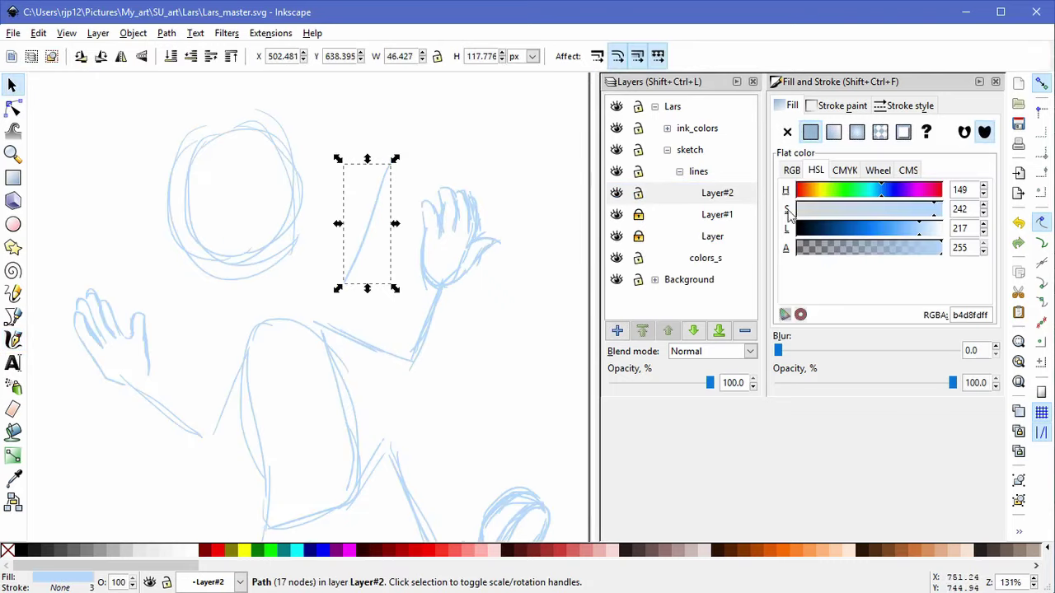
click(887, 230)
click(315, 185)
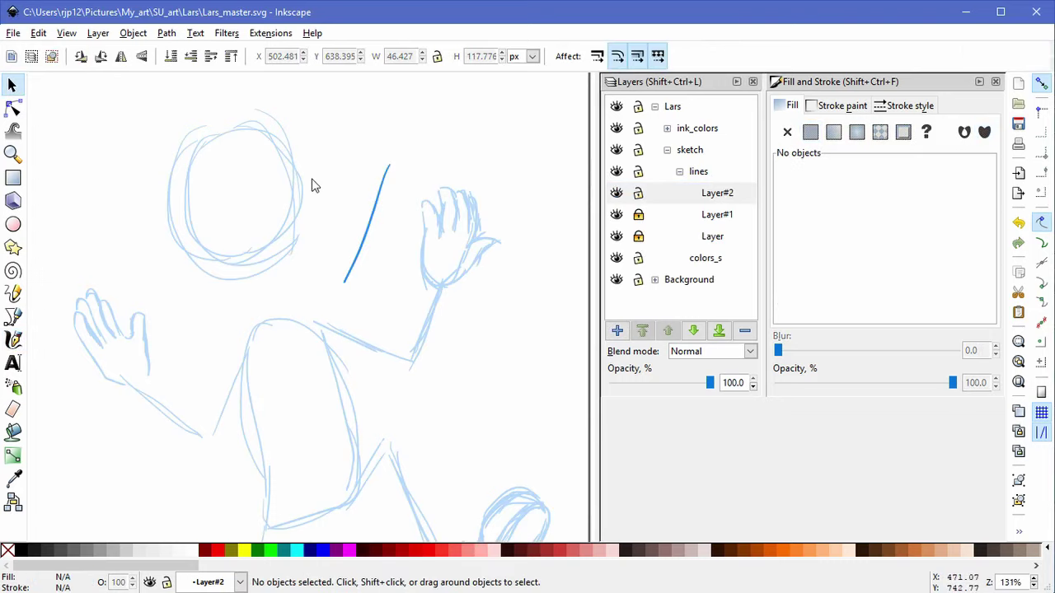
click(378, 215)
key(Delete)
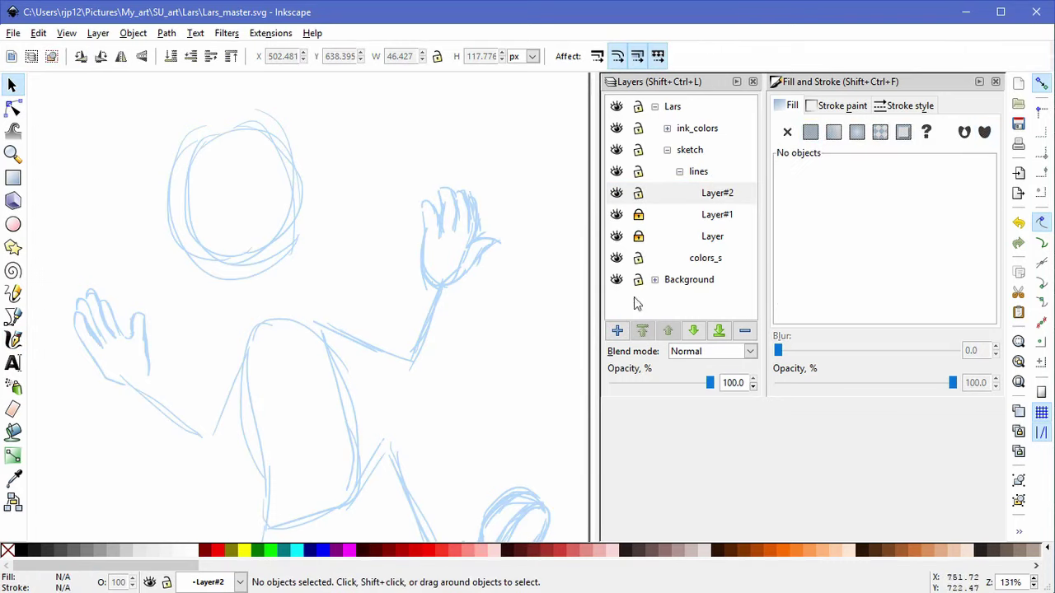
Step: Outline the left-side arm in darker blue from shoulder to wrist, drawing both edges around the bent elbow
key(c)
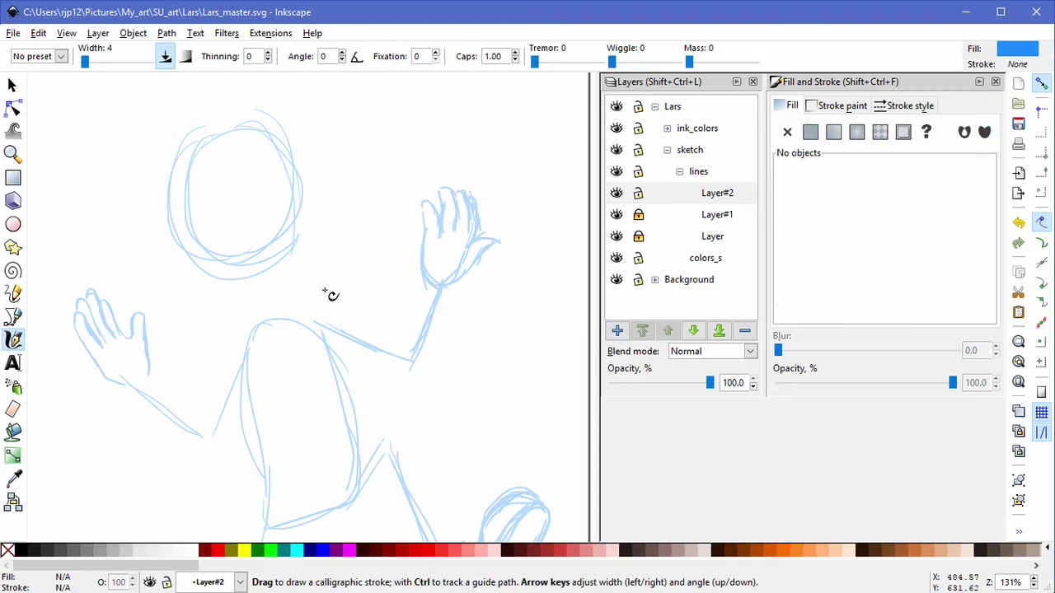
scroll(360, 230, down, 2)
scroll(305, 297, down, 2)
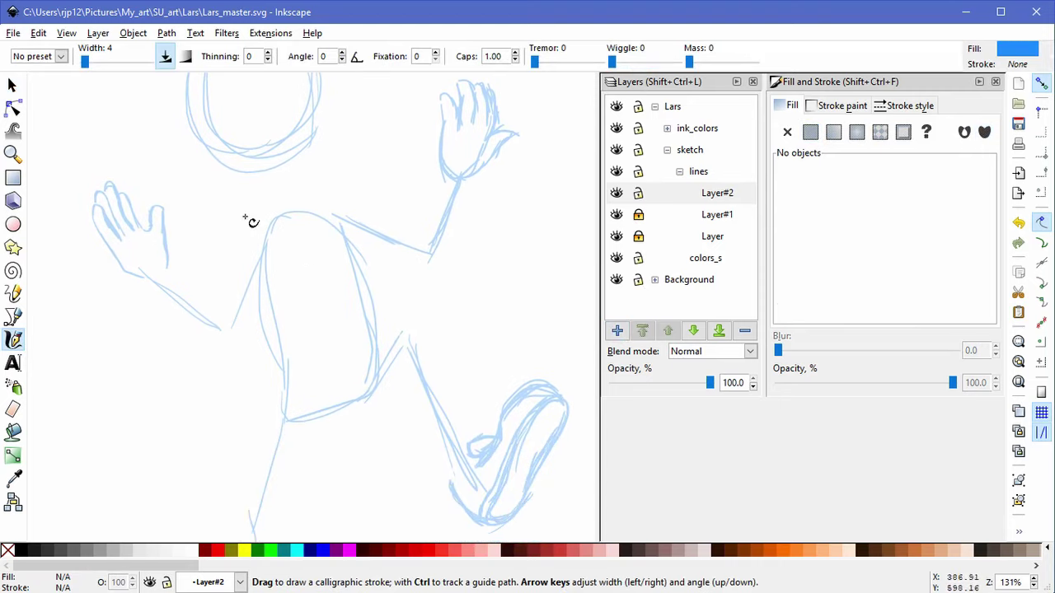
drag(263, 210, 226, 299)
drag(249, 241, 224, 293)
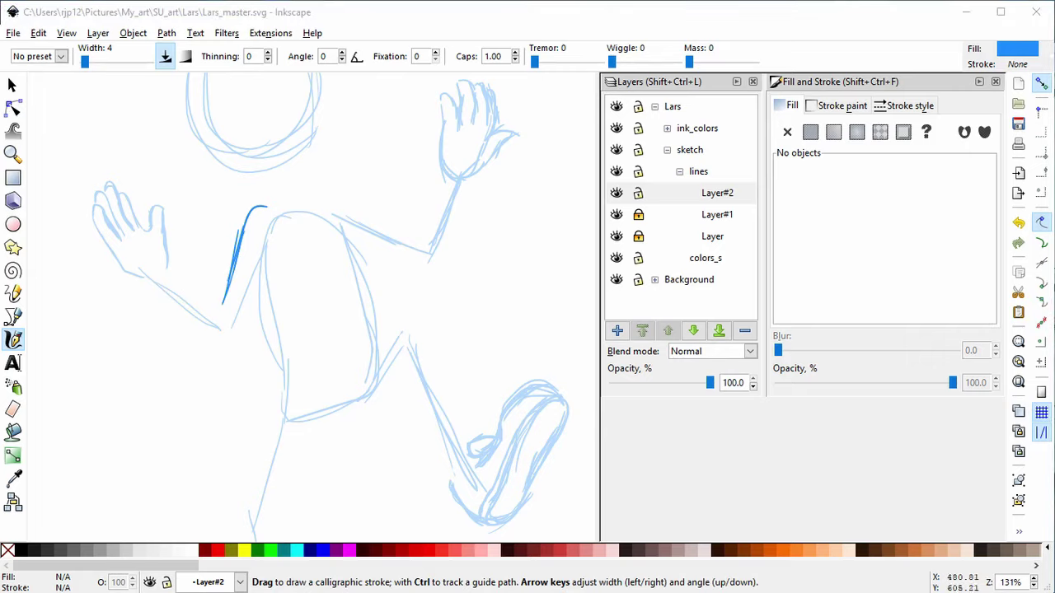
drag(169, 266, 228, 313)
mouse_move(154, 287)
mouse_down()
mouse_move(179, 318)
mouse_move(232, 338)
mouse_up()
drag(261, 282, 247, 343)
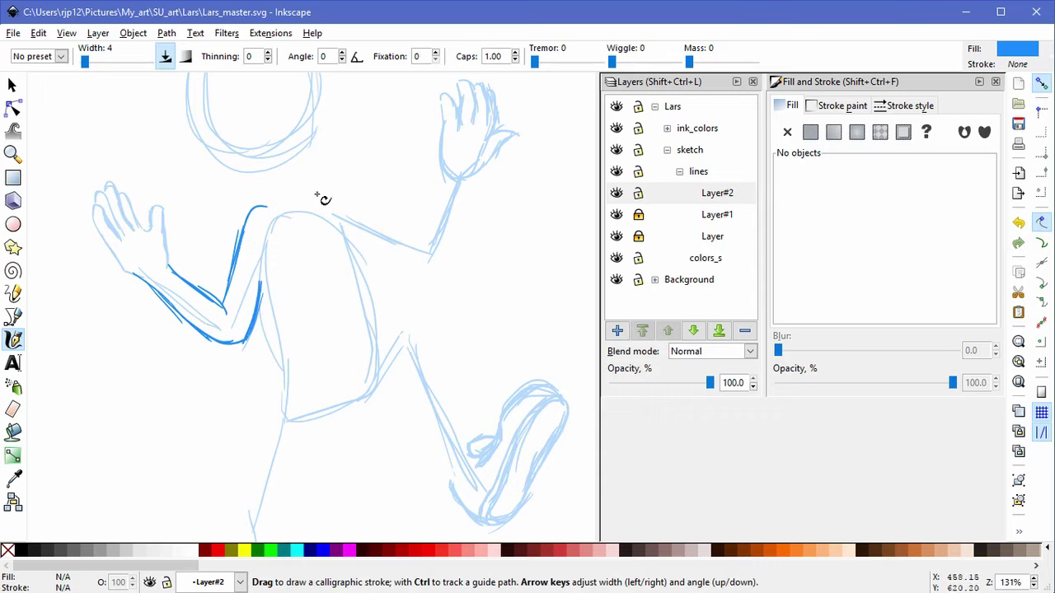
Step: Outline the right-side arm in darker blue, drawing the upper arm, bent elbow and forearm edges
drag(315, 194, 414, 234)
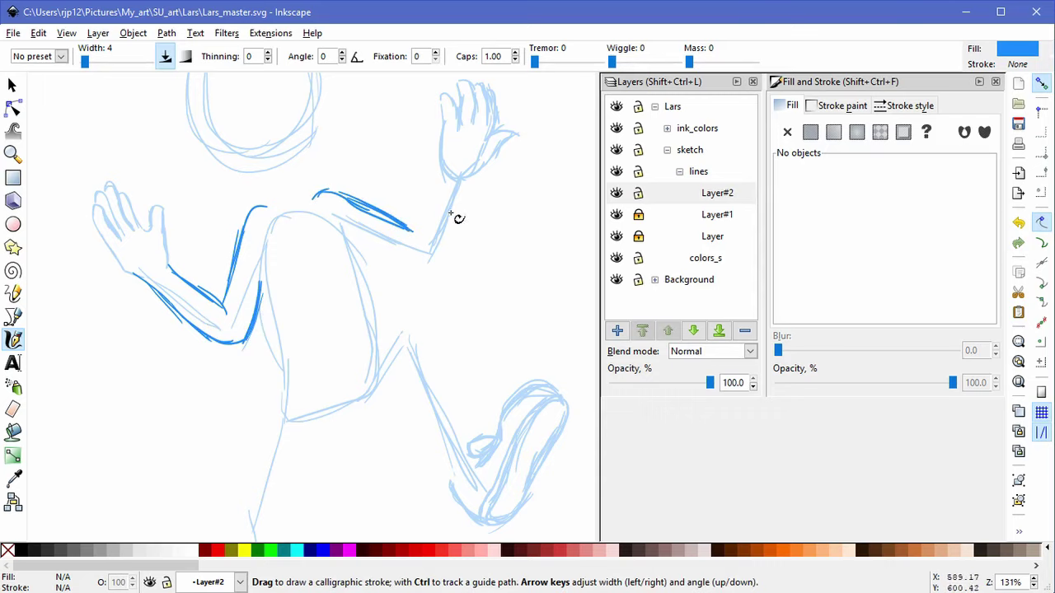
drag(445, 186, 427, 268)
drag(350, 244, 424, 274)
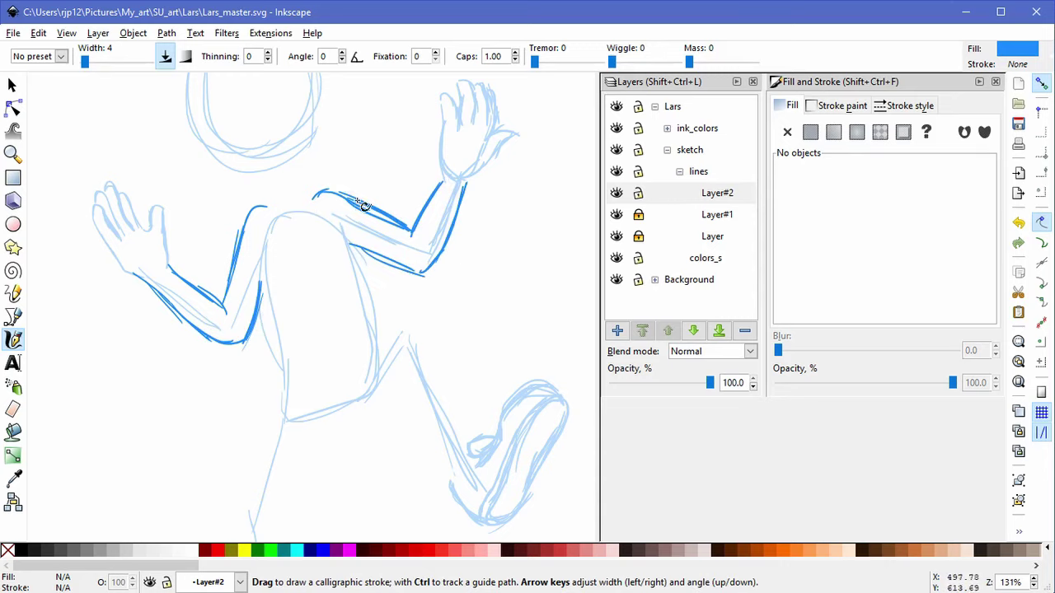
Step: Trace the thumb, thumb-side palm edge and adjacent finger strokes of the right-side raised hand in darker blue
scroll(487, 164, up, 2)
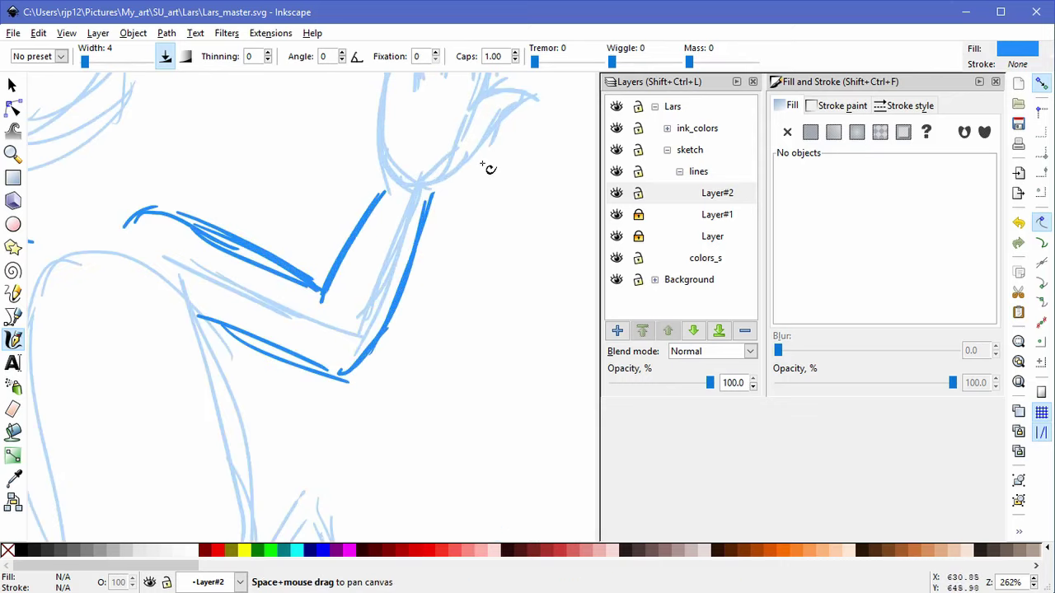
mouse_move(412, 282)
mouse_down()
mouse_move(471, 215)
mouse_move(458, 187)
mouse_move(479, 198)
mouse_move(450, 203)
mouse_move(470, 176)
mouse_move(472, 226)
mouse_up()
scroll(461, 208, up, 2)
mouse_move(425, 127)
mouse_down()
mouse_move(456, 149)
mouse_move(456, 170)
mouse_move(448, 134)
mouse_up()
drag(455, 153, 453, 211)
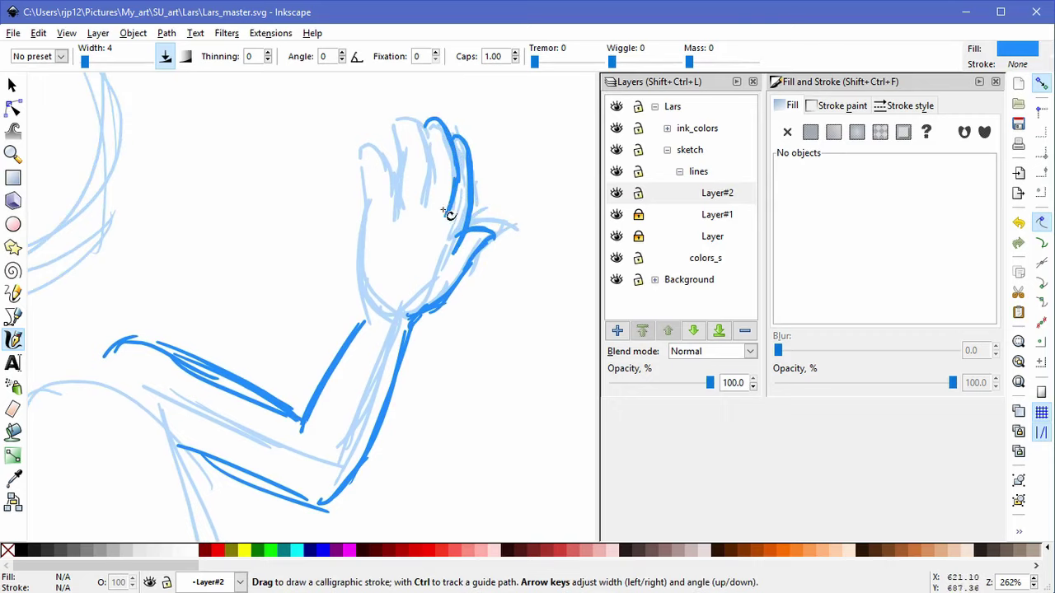
Step: Trace the remaining fingers and outer palm edge of the right-side hand, joining the edge to the forearm
mouse_move(419, 122)
mouse_down()
mouse_move(431, 176)
mouse_move(422, 208)
mouse_up()
key(ctrl+z)
drag(433, 169, 422, 212)
drag(421, 125, 397, 132)
mouse_move(409, 116)
mouse_down()
mouse_move(399, 121)
mouse_move(391, 190)
mouse_up()
drag(376, 146, 398, 213)
drag(379, 152, 362, 157)
mouse_move(361, 152)
mouse_down()
mouse_move(368, 304)
mouse_move(336, 352)
mouse_up()
Step: Add a new layer above Layer#2 within lines
scroll(289, 299, down, 3)
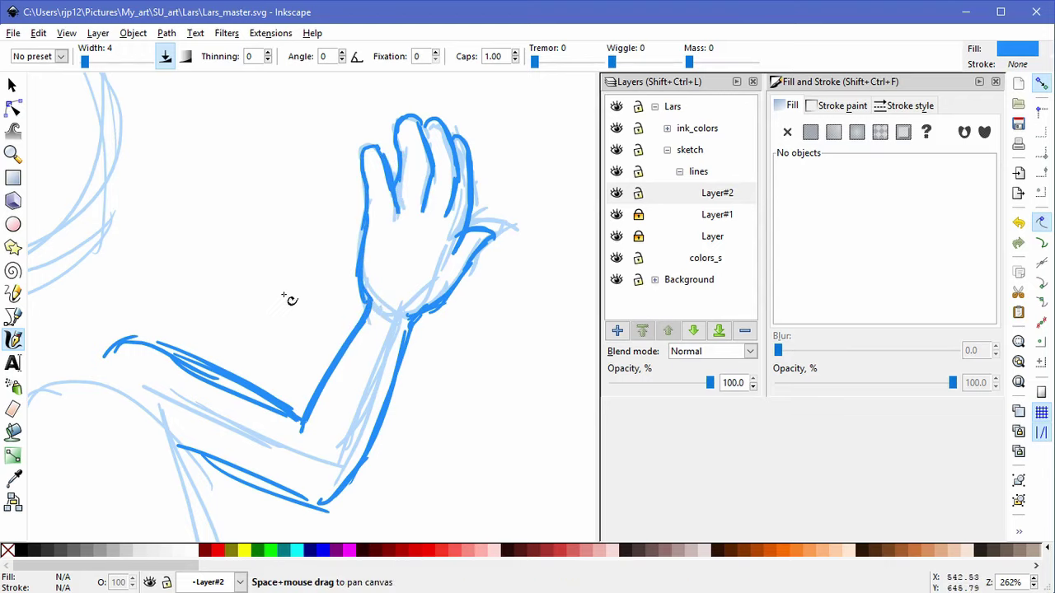
scroll(275, 290, down, 2)
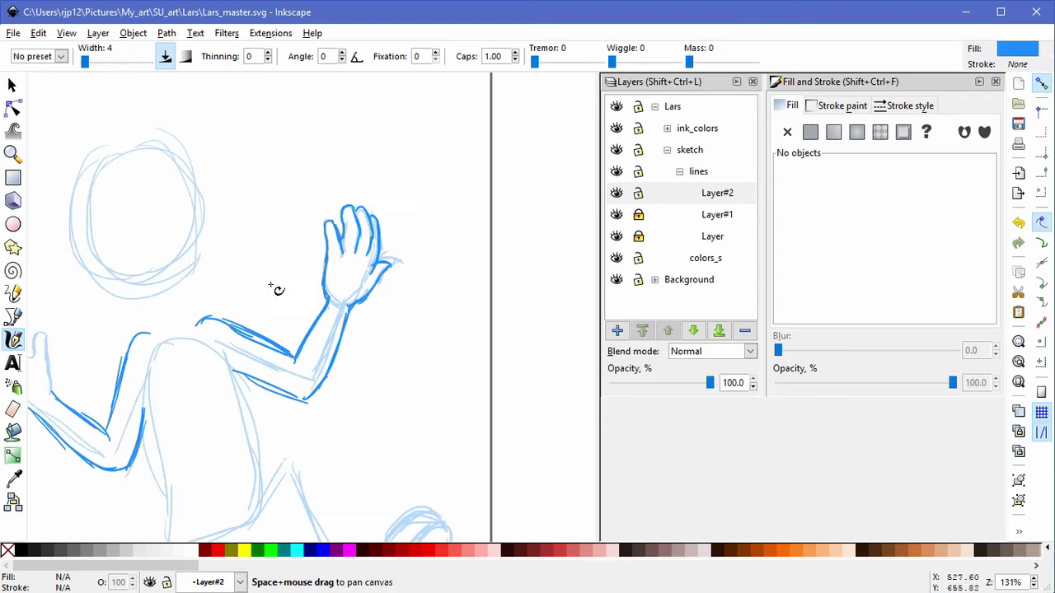
click(616, 330)
key(Return)
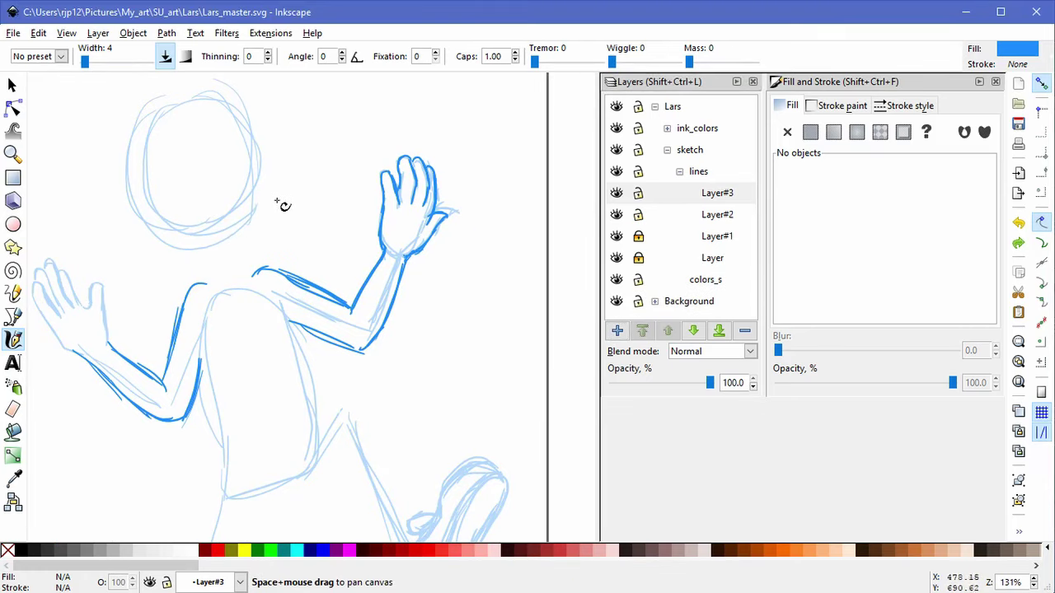
Step: Trace the right side of the head in darker blue, with a rounded cheek bulging out below the brow
drag(274, 204, 312, 253)
scroll(308, 206, up, 1)
drag(308, 206, 355, 246)
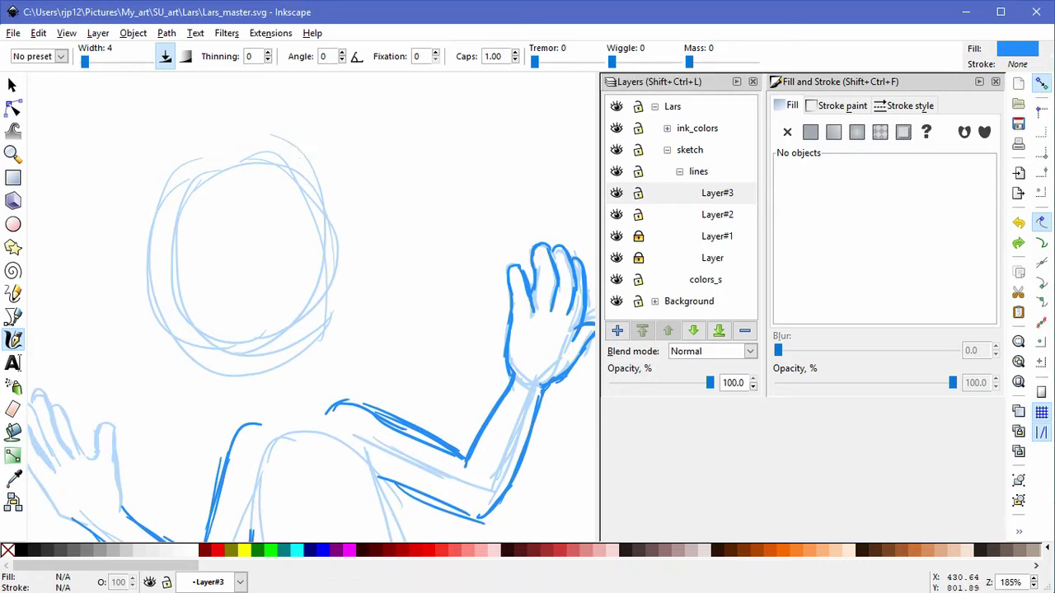
click(497, 14)
drag(279, 155, 339, 242)
drag(321, 190, 338, 257)
drag(337, 216, 308, 356)
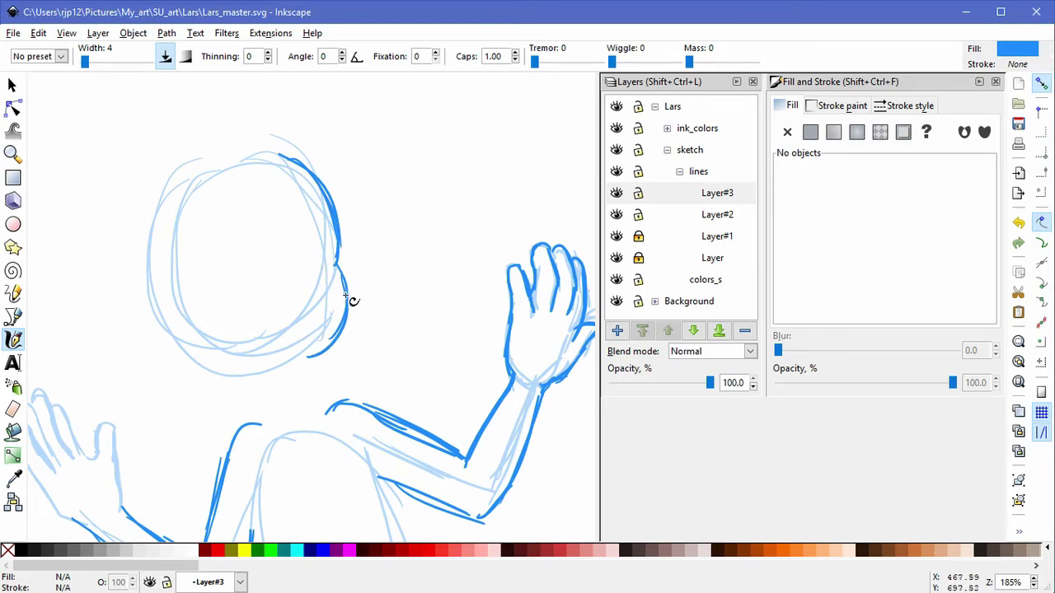
key(ctrl+z)
mouse_move(336, 264)
mouse_down()
mouse_move(349, 292)
mouse_move(331, 333)
mouse_up()
Step: Trace the top, left side and jaw of the head in darker blue, closing the outline at the cheek
mouse_move(298, 170)
mouse_down()
mouse_move(178, 191)
mouse_move(164, 245)
mouse_up()
drag(180, 187, 155, 285)
drag(157, 219, 179, 349)
key(ctrl+z)
drag(170, 208, 165, 302)
mouse_move(165, 214)
mouse_down()
mouse_move(167, 280)
mouse_move(227, 353)
mouse_move(297, 360)
mouse_move(341, 337)
mouse_move(324, 352)
mouse_move(288, 357)
mouse_up()
mouse_move(163, 295)
mouse_down()
mouse_move(222, 359)
mouse_move(166, 315)
mouse_move(214, 358)
mouse_move(292, 363)
mouse_move(338, 338)
mouse_move(351, 283)
mouse_move(346, 290)
mouse_up()
key(ctrl+z)
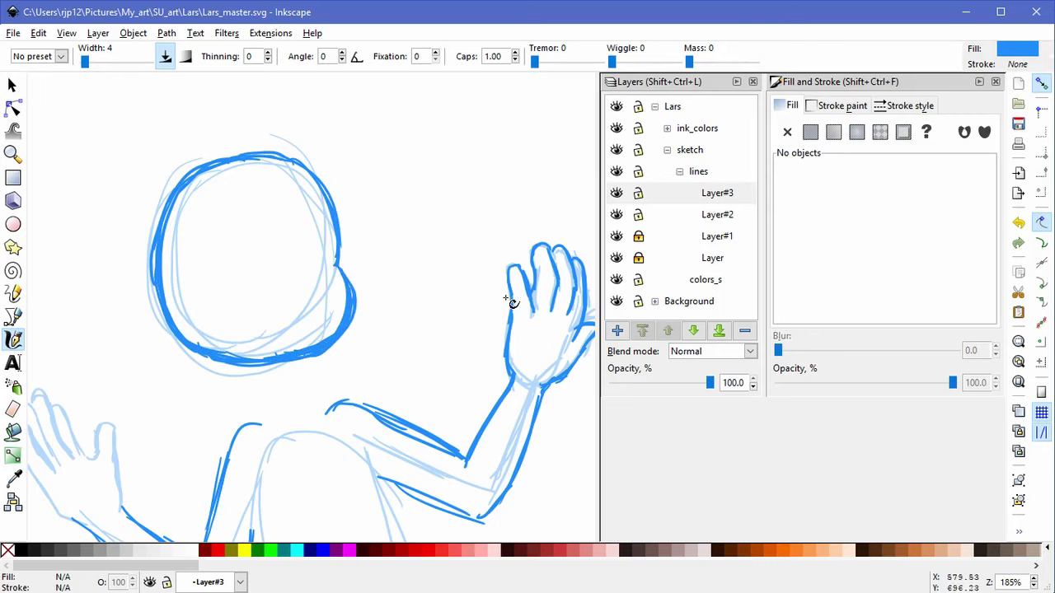
Step: Add a new layer above Layer#3 within lines
click(617, 330)
key(Return)
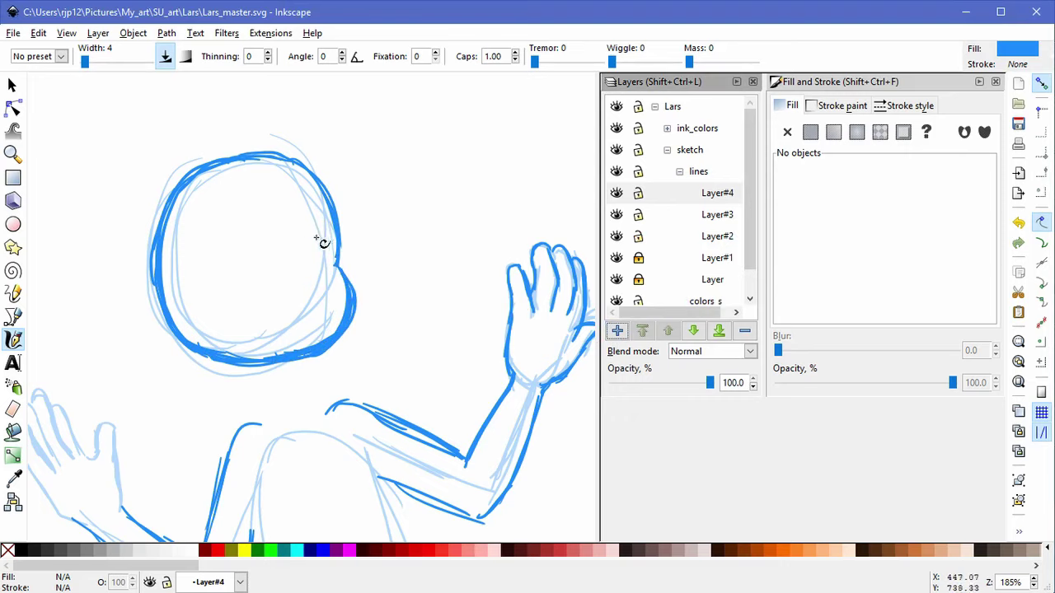
Step: Draw the two oval eye outlines on the face in darker blue on Layer#4
mouse_move(299, 255)
mouse_down()
mouse_move(322, 236)
mouse_move(326, 287)
mouse_up()
drag(302, 244, 309, 291)
mouse_move(300, 249)
mouse_down()
mouse_move(299, 278)
mouse_move(317, 288)
mouse_up()
key(ctrl+z)
drag(228, 270, 257, 244)
mouse_move(251, 240)
mouse_down()
mouse_move(261, 299)
mouse_move(242, 299)
mouse_up()
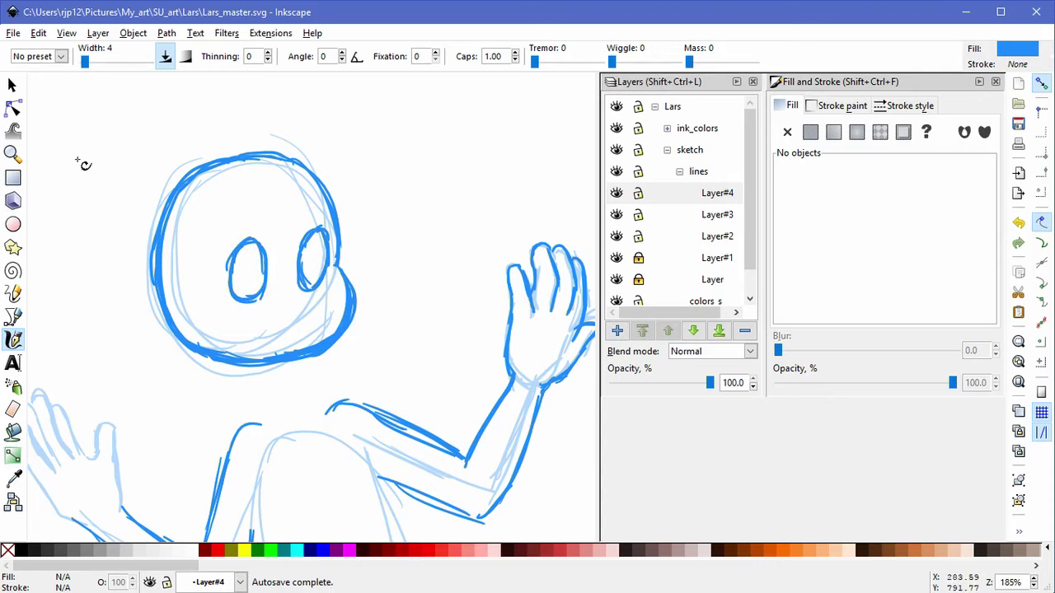
Step: Select both eyes, shift them slightly higher on the face and adjust their tilt
click(12, 84)
mouse_move(203, 202)
mouse_down()
mouse_move(324, 305)
mouse_move(315, 274)
mouse_up()
drag(285, 318, 215, 214)
drag(264, 256, 268, 266)
click(128, 387)
click(13, 339)
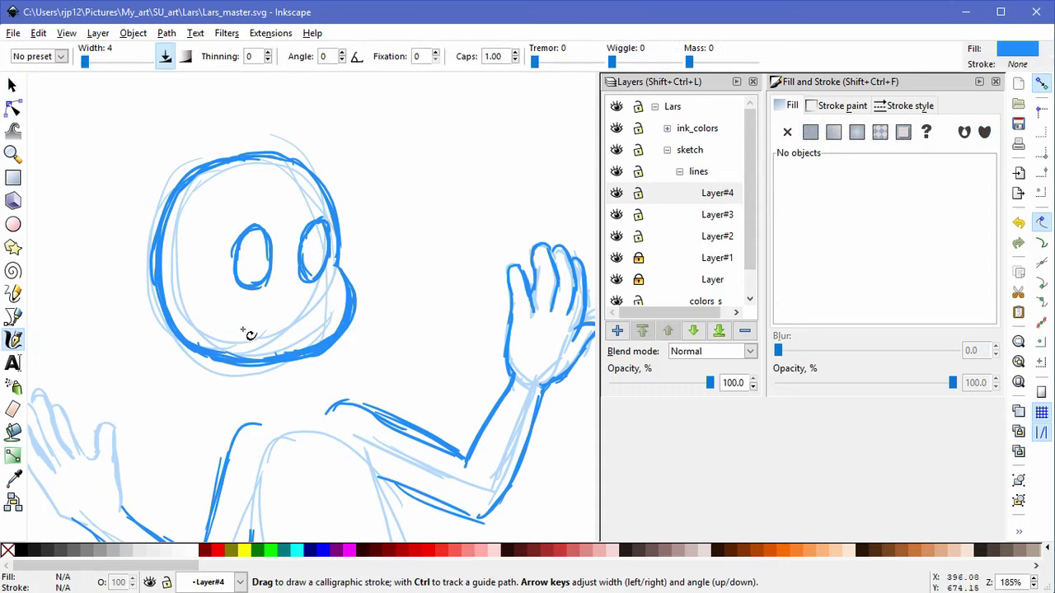
Step: Select the head with its eyes, narrow it to about 142 by 150 px and lower it towards the shoulders
click(11, 85)
click(637, 194)
drag(112, 115, 371, 398)
click(199, 349)
drag(144, 260, 144, 252)
drag(403, 375, 115, 79)
mouse_move(363, 367)
mouse_down()
mouse_move(347, 381)
mouse_move(378, 377)
mouse_up()
click(416, 290)
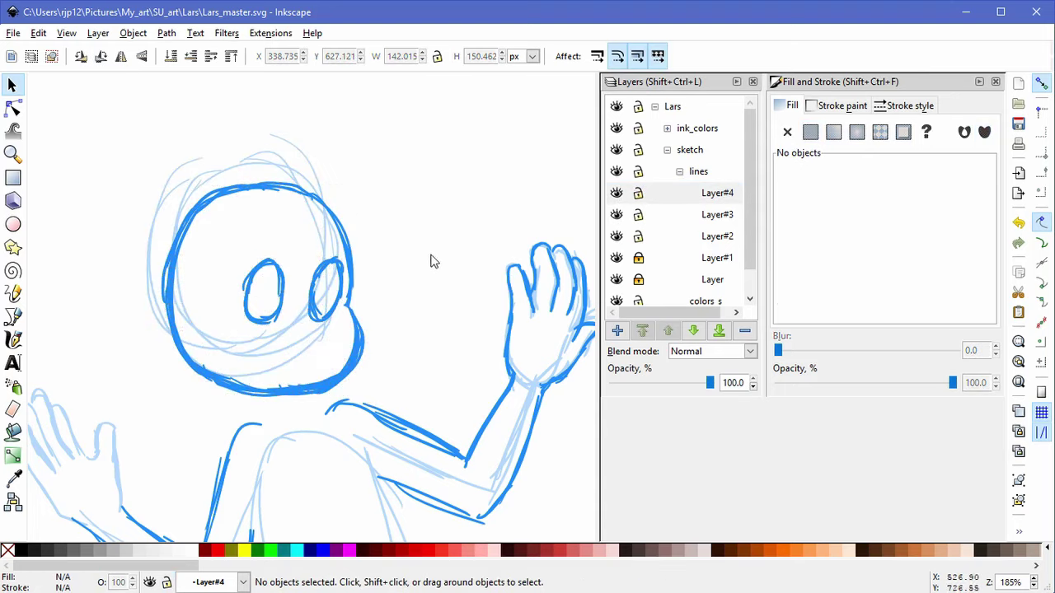
Step: Add a new layer above Layer#4 within lines and lock Layer#2, Layer#3 and Layer#4
click(628, 204)
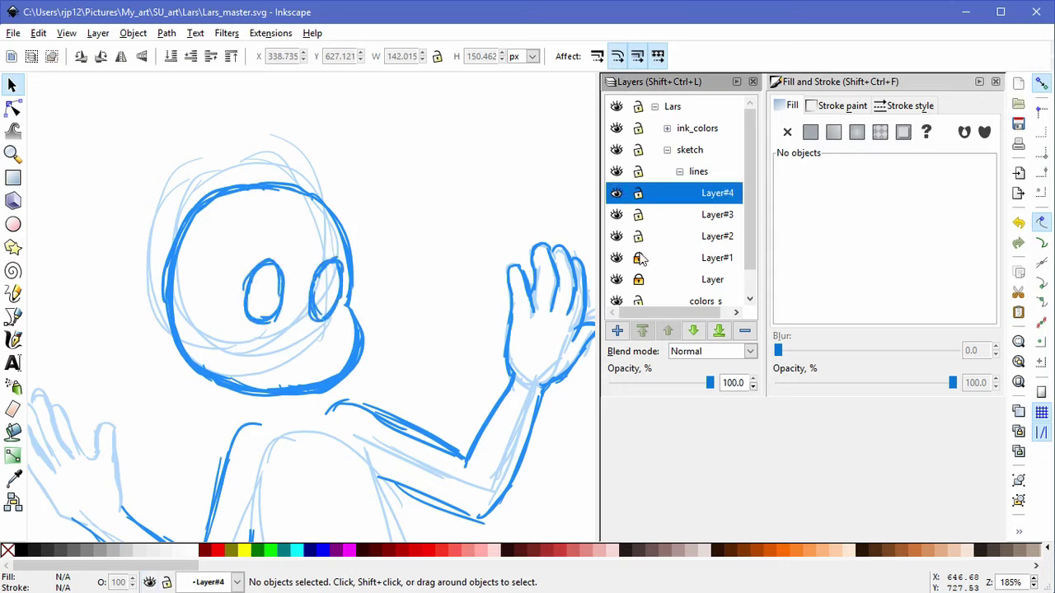
drag(639, 260, 638, 214)
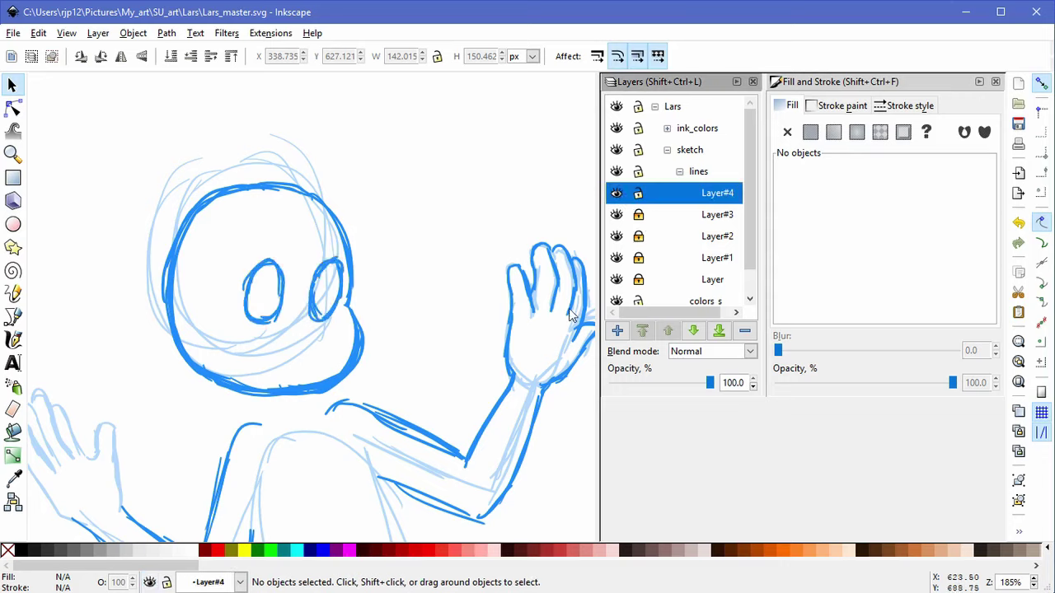
click(617, 330)
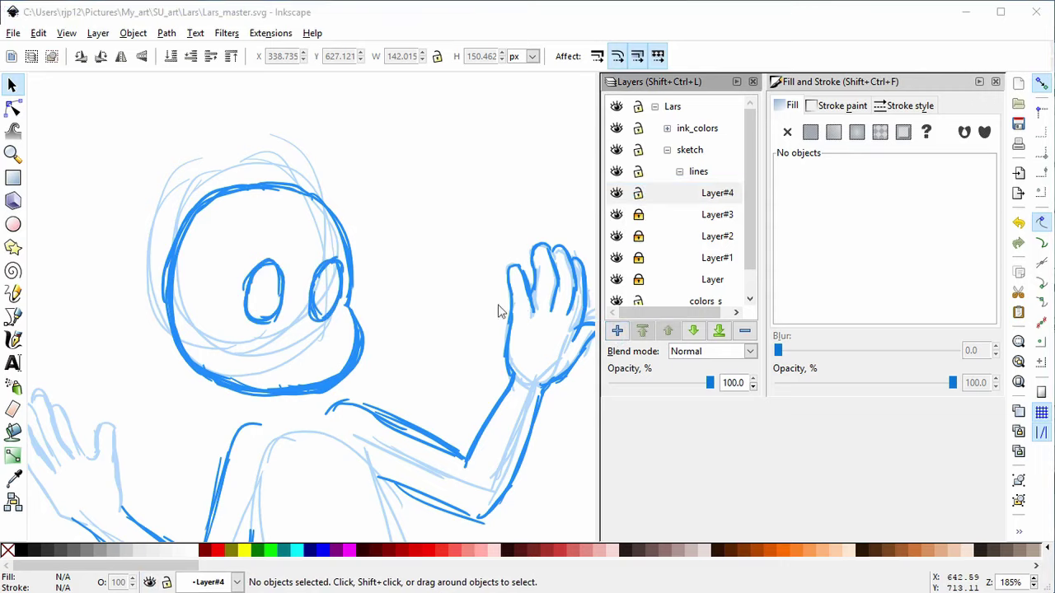
key(Return)
click(637, 218)
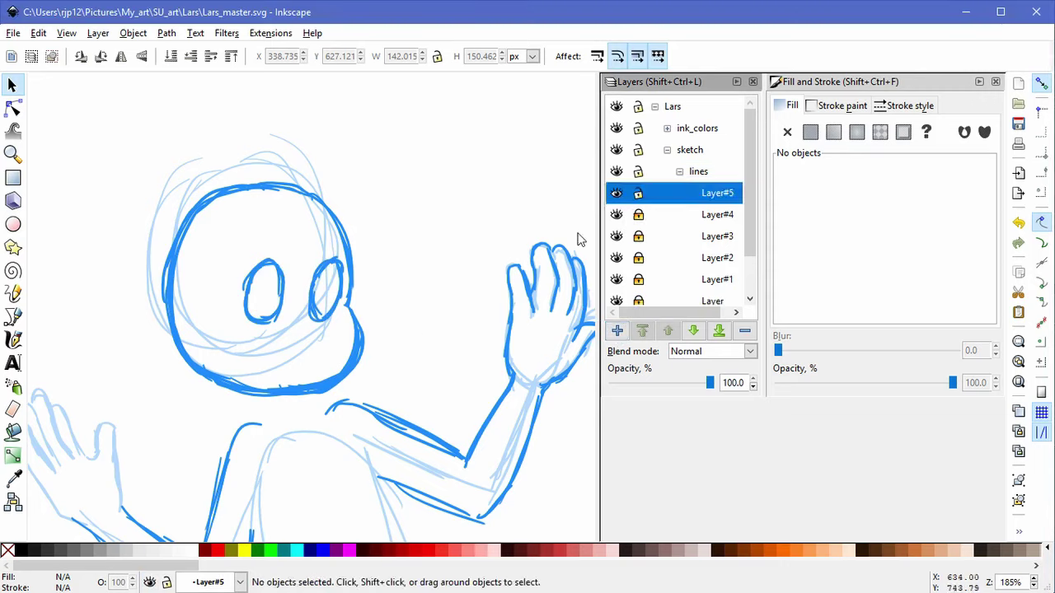
Step: Draw filled pupils, arched eyebrows and short strokes beside the right eye's lower edge on Layer#5
click(12, 339)
scroll(293, 314, up, 2)
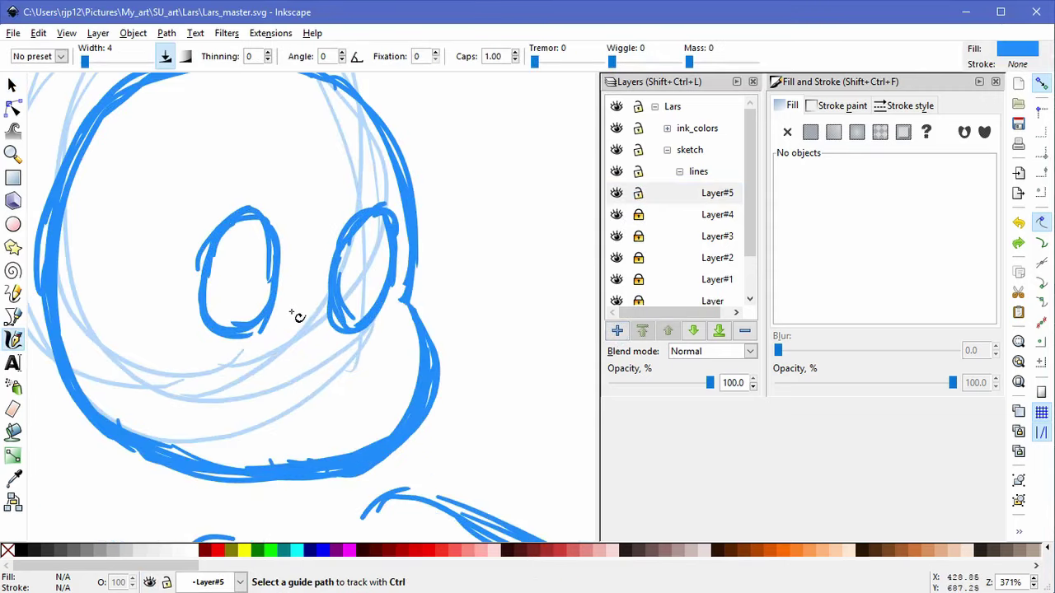
mouse_move(244, 250)
mouse_down()
mouse_move(234, 280)
mouse_move(263, 296)
mouse_move(251, 249)
mouse_move(252, 302)
mouse_move(248, 285)
mouse_up()
mouse_move(373, 272)
mouse_down()
mouse_move(365, 264)
mouse_move(377, 255)
mouse_move(365, 249)
mouse_move(368, 268)
mouse_up()
mouse_move(247, 156)
mouse_down()
mouse_move(264, 157)
mouse_move(211, 174)
mouse_up()
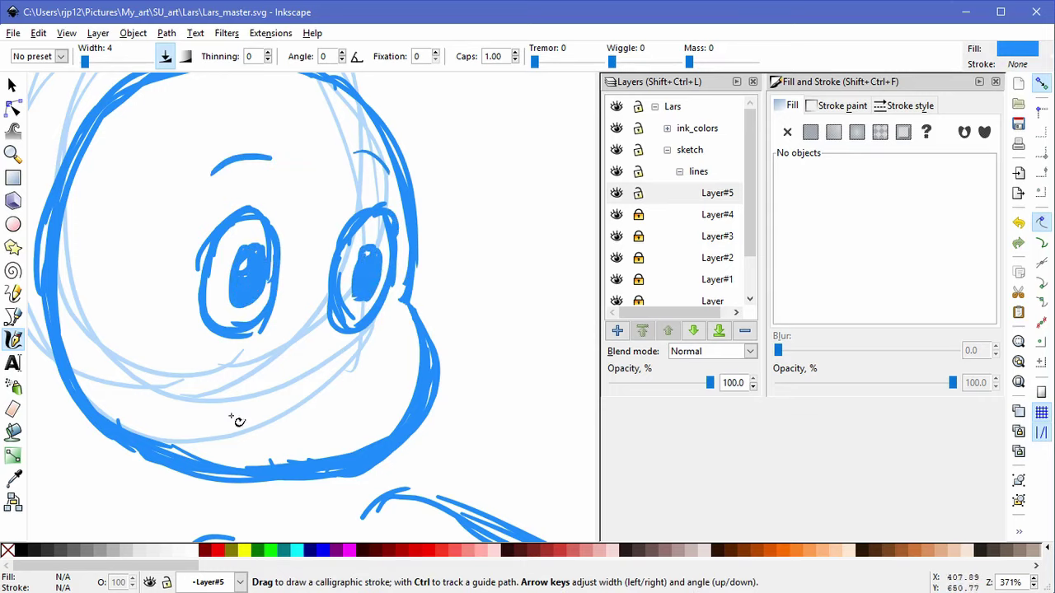
mouse_move(309, 313)
mouse_down()
mouse_move(352, 322)
mouse_move(337, 346)
mouse_move(318, 335)
mouse_up()
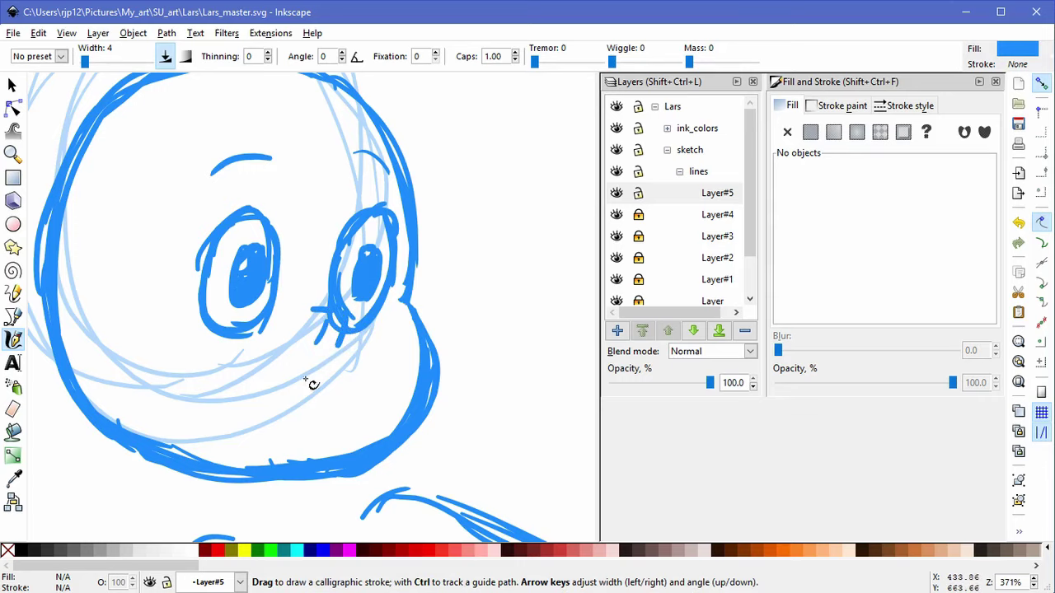
Step: Draw the mouth's upper line below the eyes, curving down at its left corner
drag(234, 365, 333, 394)
key(ctrl+z)
drag(275, 372, 212, 385)
key(ctrl+z)
mouse_move(307, 374)
mouse_down()
mouse_move(252, 364)
mouse_move(217, 404)
mouse_up()
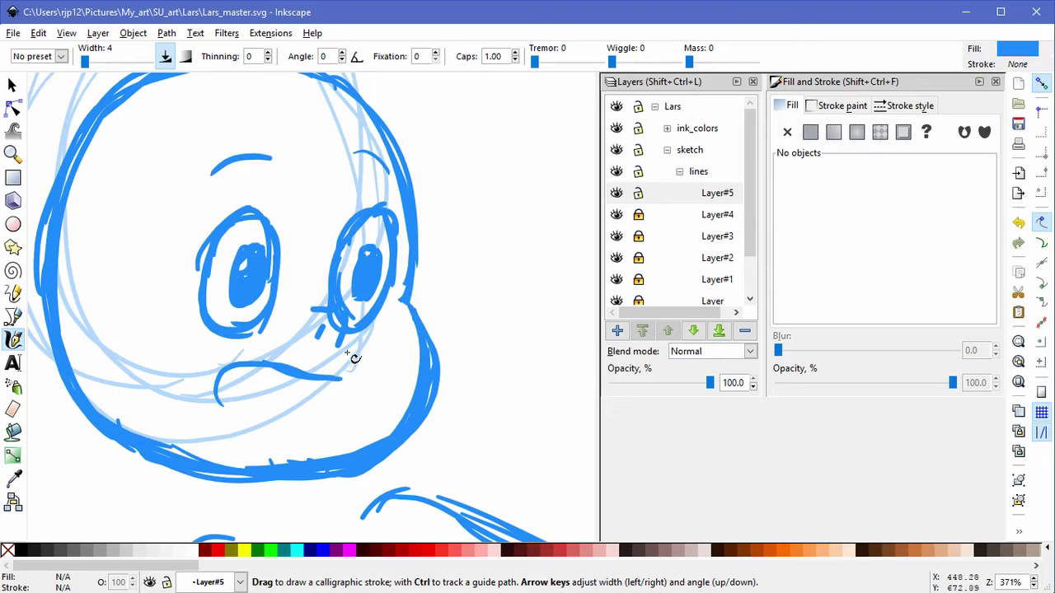
Step: Close the mouth with a lower lip line and add a curved tongue line inside it
drag(236, 408, 288, 418)
drag(222, 401, 310, 417)
mouse_move(253, 421)
mouse_down()
mouse_move(329, 393)
mouse_move(306, 419)
mouse_move(292, 423)
mouse_move(340, 382)
mouse_move(335, 410)
mouse_move(319, 403)
mouse_move(301, 428)
mouse_up()
key(ctrl+z)
drag(223, 389, 289, 416)
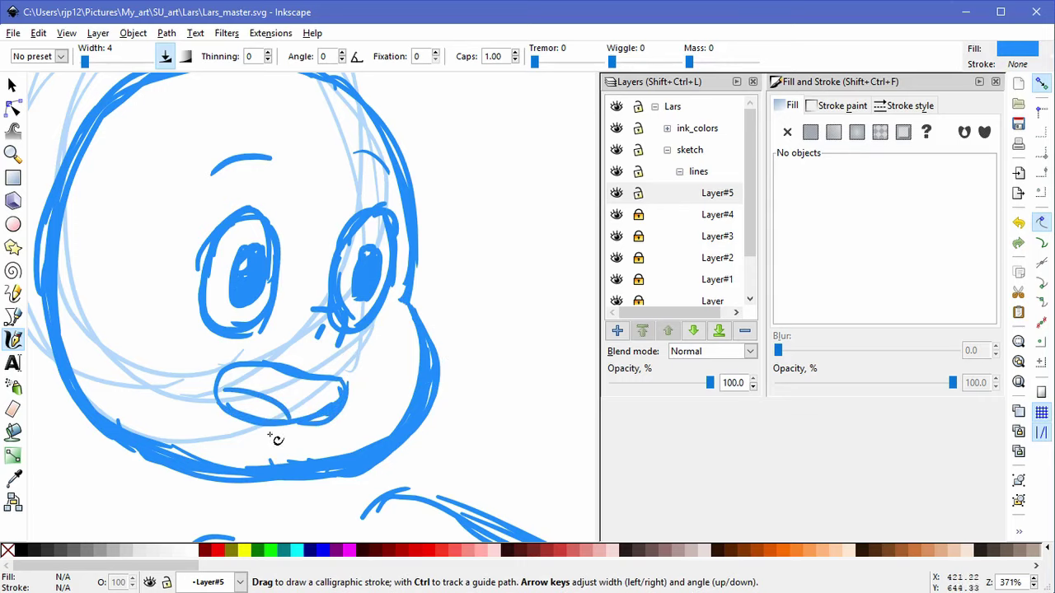
Step: Add strokes along the top of the mouth to build up a raised upper lip on its left side
drag(224, 369, 342, 386)
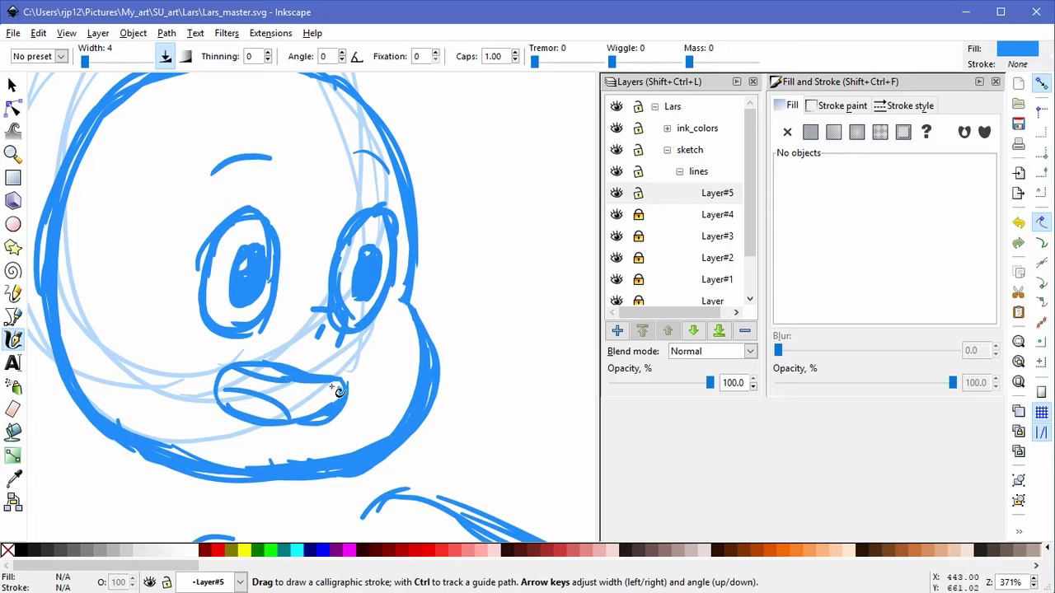
drag(251, 359, 218, 356)
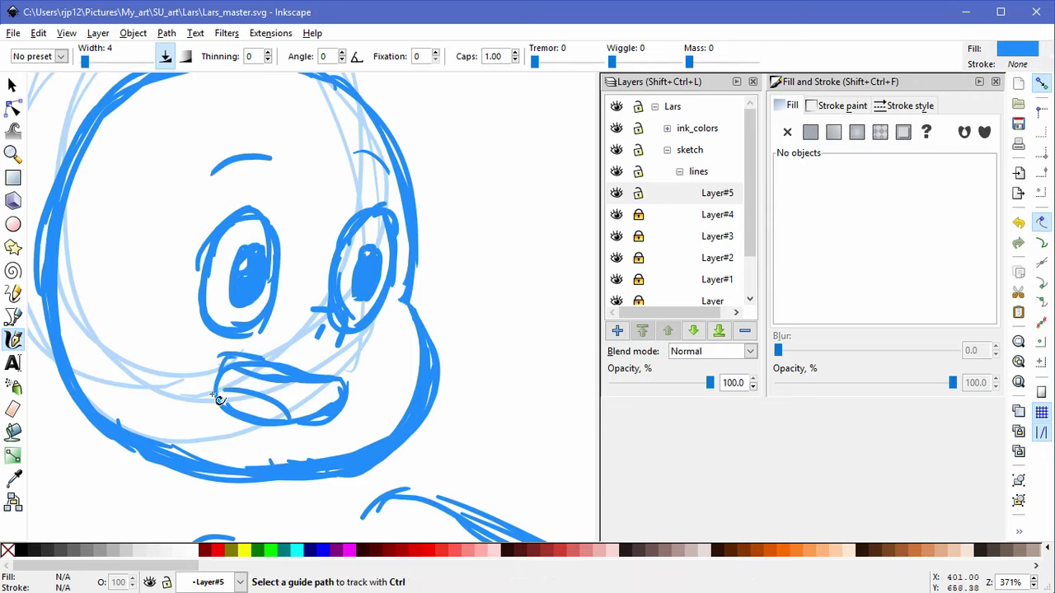
drag(298, 373, 221, 363)
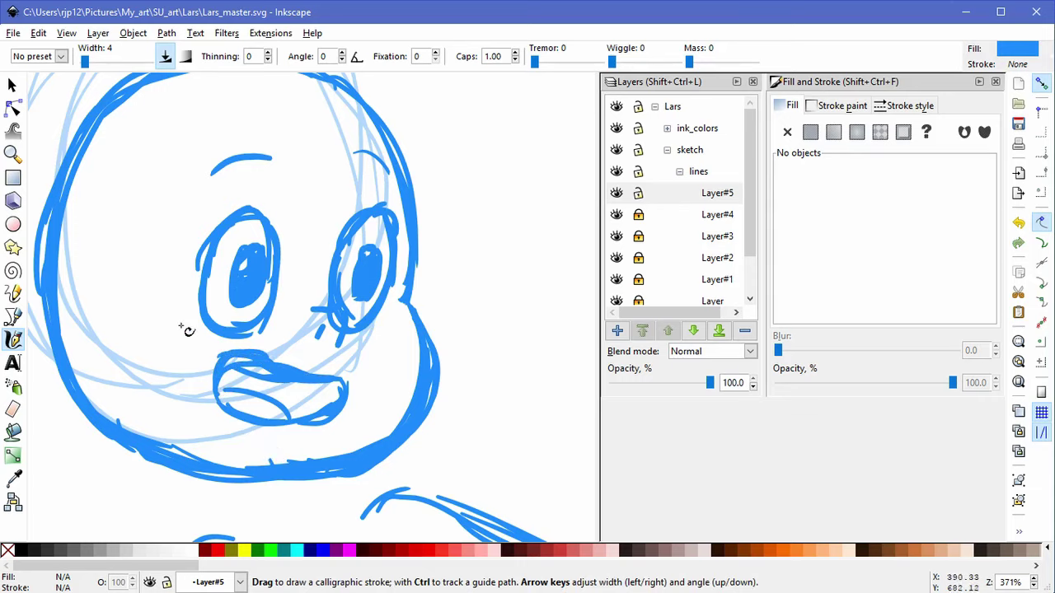
Step: Move the surplus strokes at the mouth's upper left out onto the cheek and delete them
key(s)
drag(201, 389, 137, 327)
drag(237, 365, 164, 394)
key(ctrl+z)
click(237, 377)
click(184, 385)
drag(251, 367, 152, 338)
drag(257, 351, 177, 319)
key(ctrl+z)
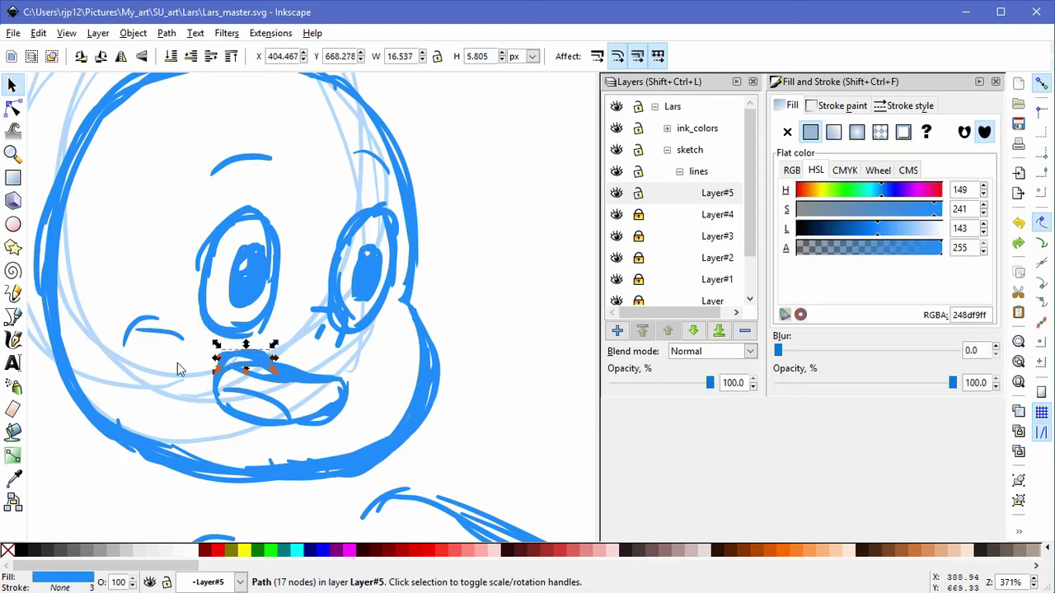
click(183, 383)
mouse_move(231, 371)
mouse_down()
mouse_move(243, 391)
mouse_move(234, 401)
mouse_up()
key(ctrl+z)
scroll(197, 394, up, 4)
mouse_move(263, 348)
mouse_down()
mouse_move(194, 379)
mouse_move(8, 248)
mouse_up()
key(Delete)
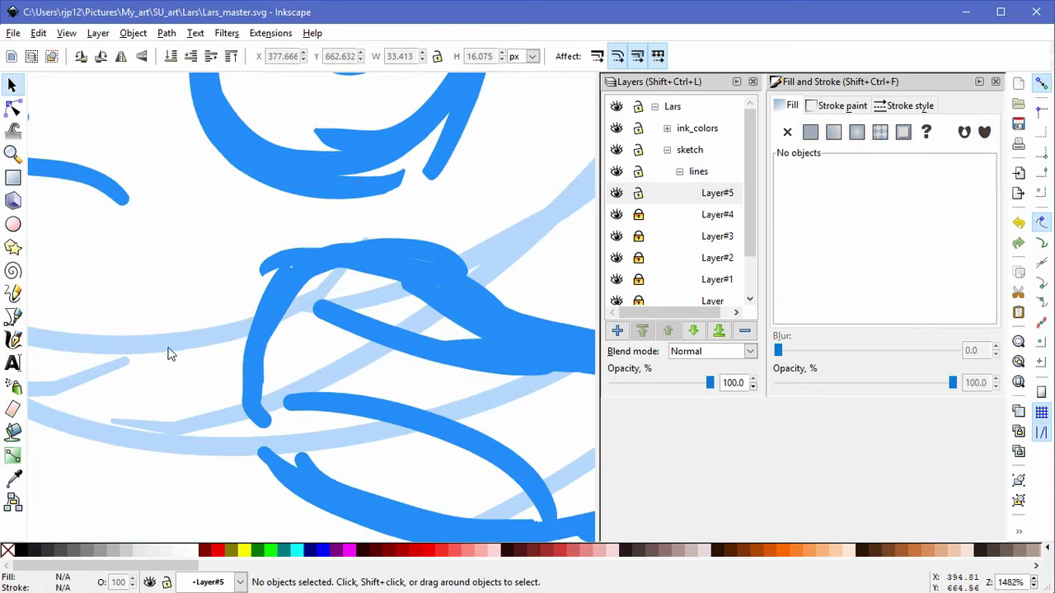
Step: Close the gap at the mouth's left corner and shift the overlapping upper lip strokes out to the left
click(262, 417)
drag(268, 435, 271, 469)
mouse_move(268, 262)
mouse_down()
mouse_move(321, 206)
mouse_move(145, 244)
mouse_up()
mouse_move(378, 274)
mouse_down()
mouse_move(236, 278)
mouse_move(81, 256)
mouse_up()
mouse_move(437, 291)
mouse_down()
mouse_move(28, 233)
mouse_move(73, 214)
mouse_move(43, 200)
mouse_up()
mouse_move(418, 269)
mouse_down()
mouse_move(353, 249)
mouse_move(434, 253)
mouse_up()
Step: Reposition the upper lip strokes so they form one continuous curve joining the mouth's left corner
key(space)
mouse_move(432, 302)
mouse_down()
mouse_move(248, 273)
mouse_move(260, 256)
mouse_move(316, 263)
mouse_up()
click(265, 268)
drag(286, 315, 361, 169)
drag(247, 319, 224, 294)
click(346, 307)
drag(360, 286, 361, 301)
click(423, 275)
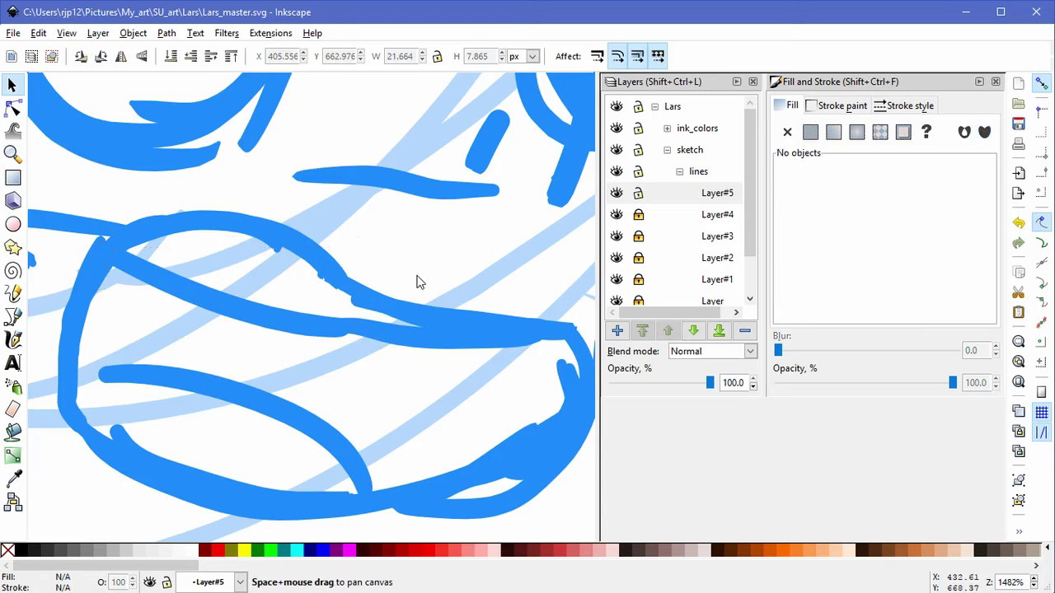
Step: Move the leftover lip strokes clear of the mouth and delete them
scroll(422, 277, down, 2)
key(space)
drag(417, 234, 141, 276)
key(space)
mouse_move(171, 288)
mouse_down()
mouse_move(258, 330)
mouse_move(203, 265)
mouse_up()
click(189, 249)
mouse_move(262, 281)
mouse_down()
mouse_move(212, 261)
mouse_move(232, 278)
mouse_up()
drag(224, 309, 194, 268)
drag(295, 331, 111, 188)
key(Delete)
Step: Select all the mouth strokes, enlarge them to about 68 by 35 px and position the mouth above the jaw
key(space)
drag(542, 262, 296, 228)
key(space)
drag(360, 400, 432, 395)
mouse_move(452, 413)
mouse_down()
mouse_move(439, 423)
mouse_move(111, 232)
mouse_up()
drag(148, 411, 74, 452)
drag(75, 349, 44, 350)
mouse_move(430, 352)
mouse_down()
mouse_move(453, 358)
mouse_move(454, 372)
mouse_move(445, 346)
mouse_move(446, 360)
mouse_up()
key(shift+s)
click(454, 299)
shift+middle_click(473, 297)
shift+middle_click(478, 299)
shift+middle_click(482, 299)
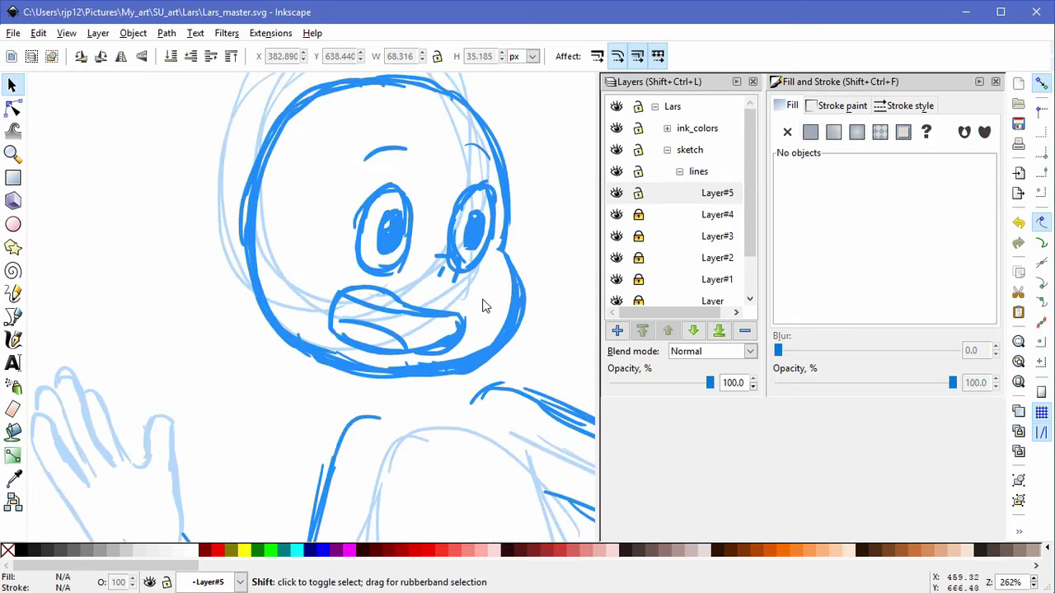
Step: Move and rotate the tongue line into a low arch on the lower lip, about 27 px wide
scroll(482, 306, up, 2)
scroll(299, 278, up, 2)
click(236, 365)
mouse_move(247, 349)
mouse_down()
mouse_move(164, 335)
mouse_move(258, 356)
mouse_up()
click(185, 338)
drag(157, 352, 164, 399)
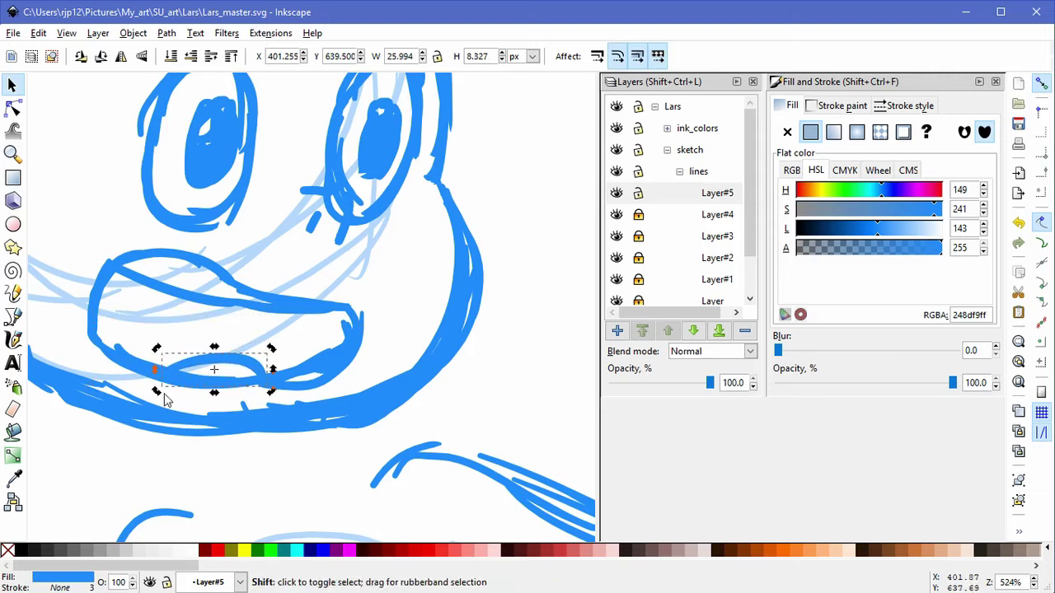
mouse_move(220, 346)
mouse_down()
mouse_move(197, 346)
mouse_move(215, 346)
mouse_up()
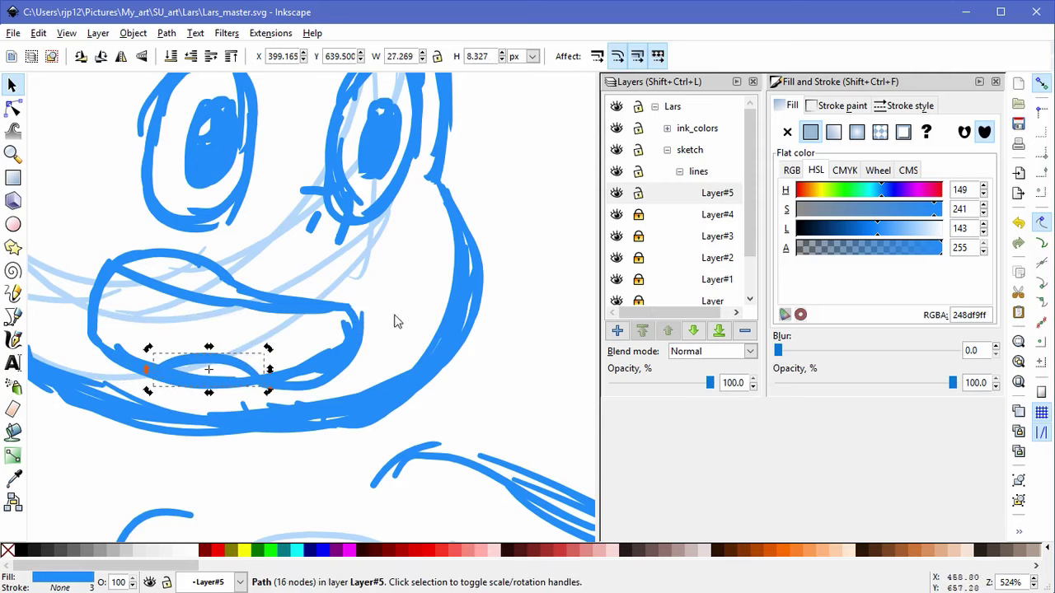
Step: Try sketching extra shapes inside the mouth with calligraphy strokes
key(c)
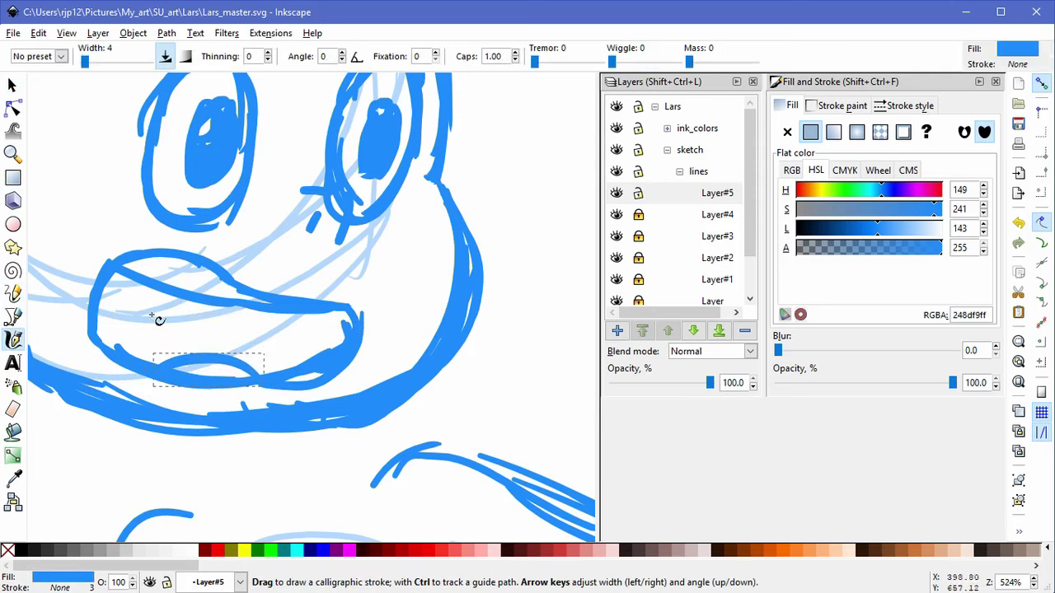
mouse_move(102, 310)
mouse_down()
mouse_move(161, 308)
mouse_move(157, 328)
mouse_move(219, 330)
mouse_move(240, 358)
mouse_up()
key(ctrl+z)
key(ctrl+z)
drag(176, 337, 241, 348)
mouse_move(115, 320)
mouse_down()
mouse_move(116, 346)
mouse_move(153, 337)
mouse_move(158, 360)
mouse_move(193, 336)
mouse_move(234, 350)
mouse_up()
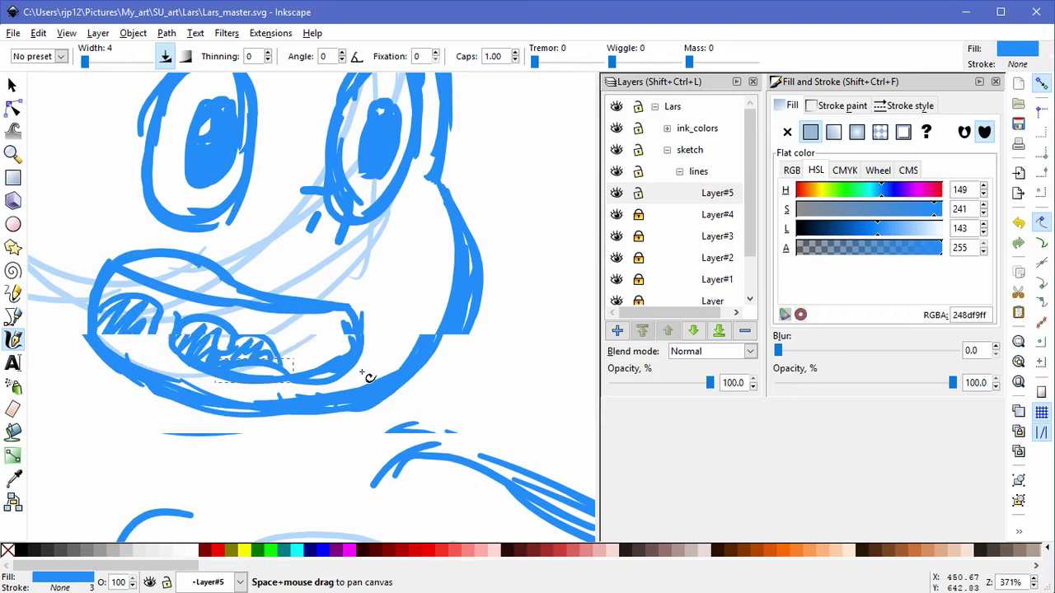
scroll(365, 376, down, 3)
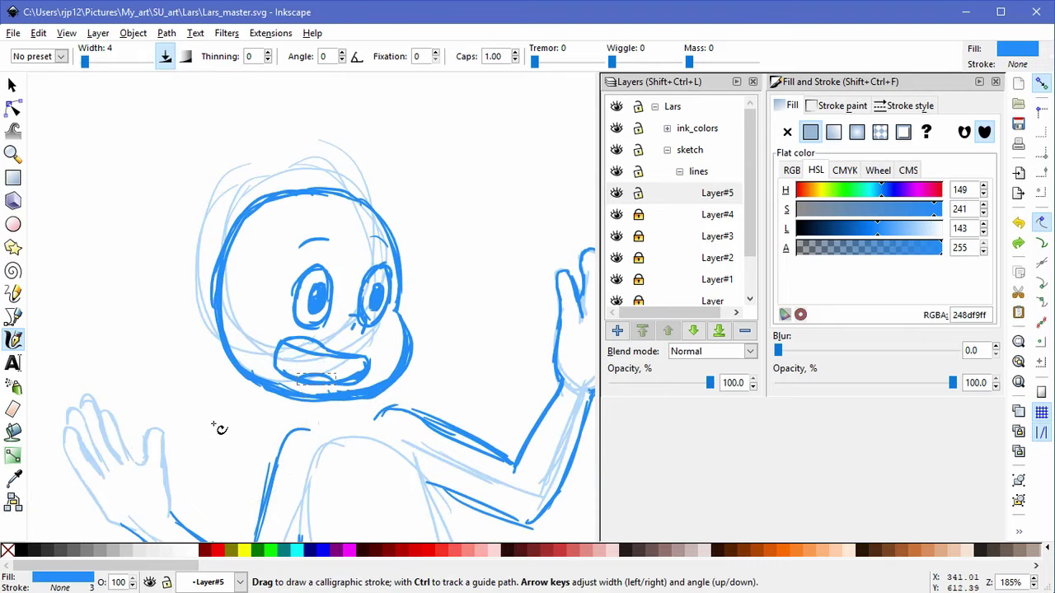
Step: Select all the mouth strokes and skew them slightly to about 69 by 37 px
click(12, 85)
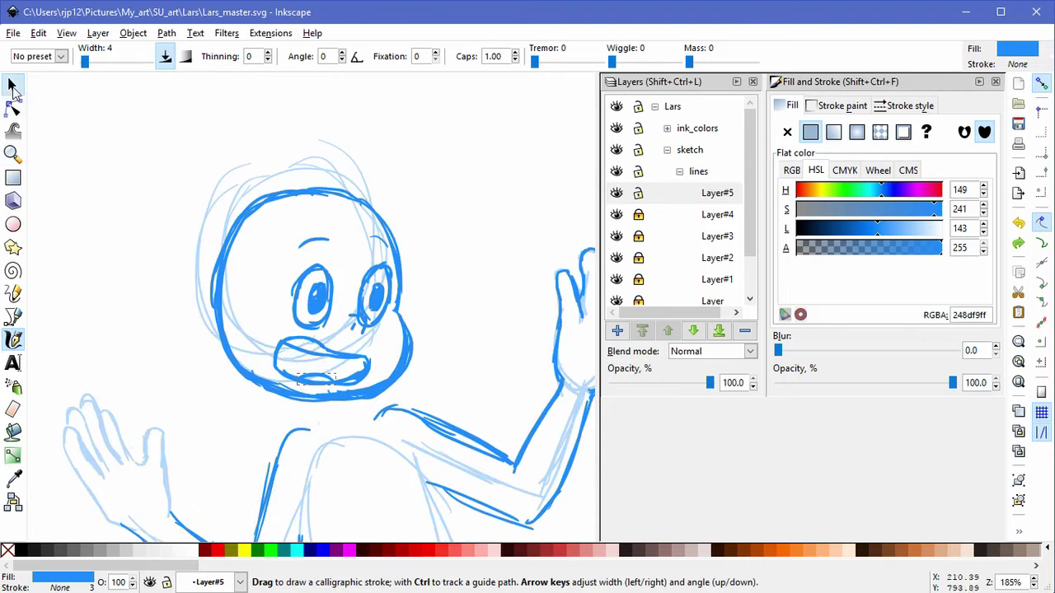
scroll(412, 371, up, 1)
drag(217, 324, 364, 403)
click(223, 326)
drag(205, 350, 205, 352)
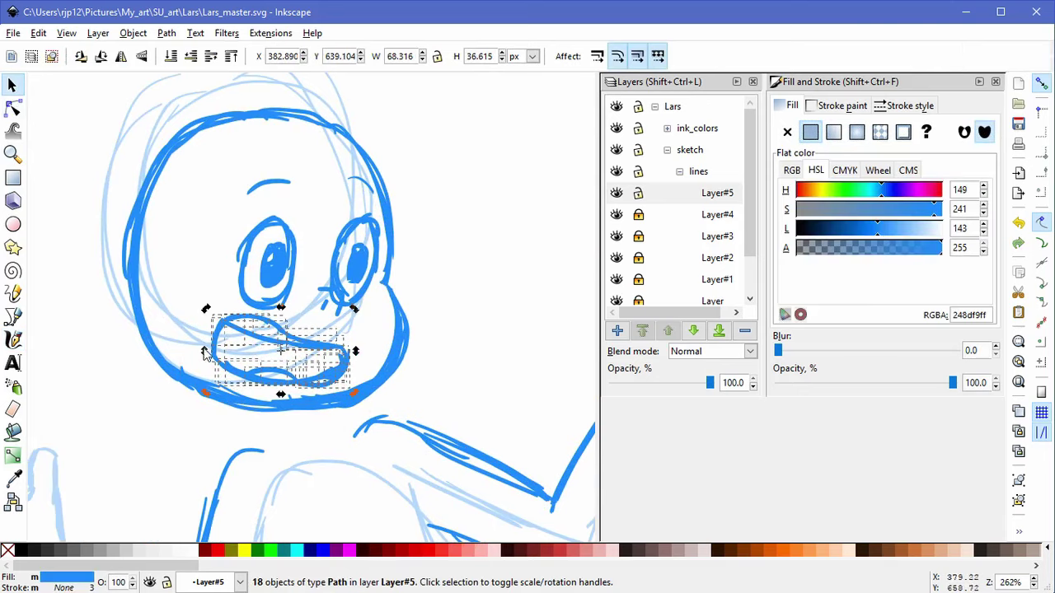
drag(269, 399, 284, 395)
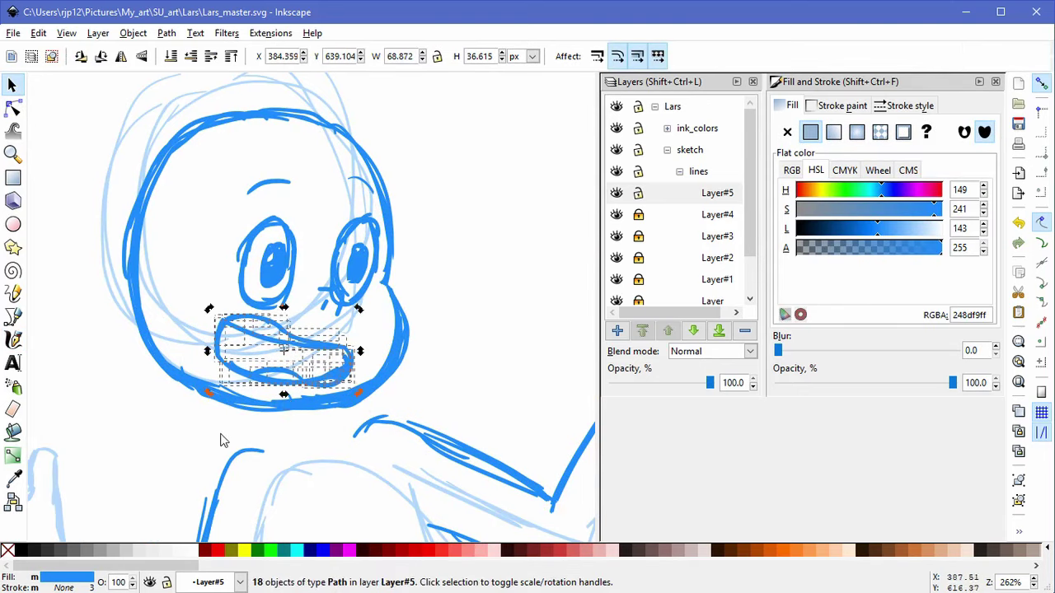
Step: Move the tongue line to the mouth's left corner and skew it about -13.8° down to the lower lip
click(223, 437)
click(293, 383)
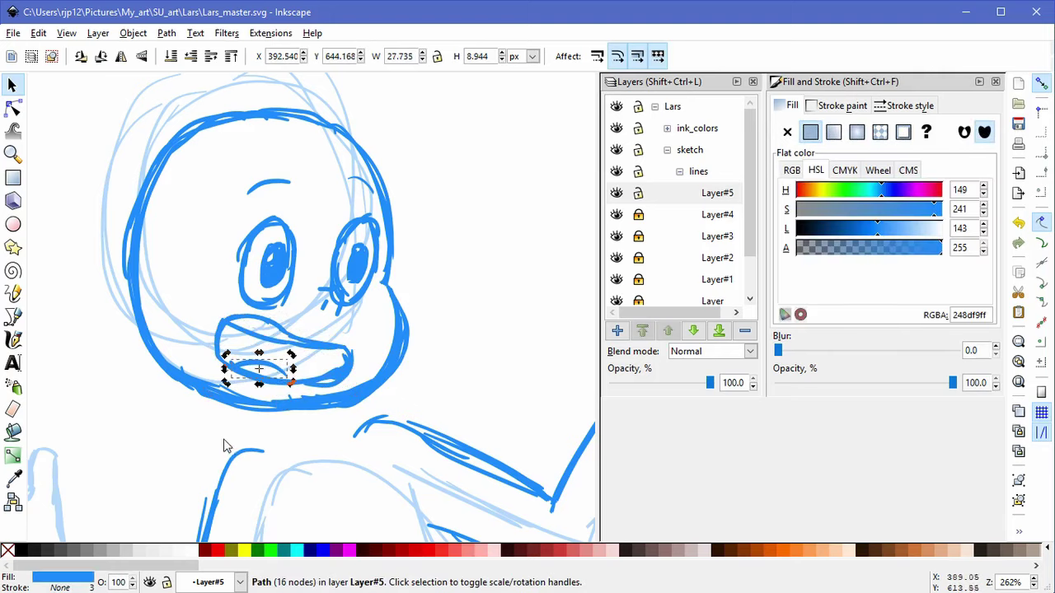
drag(274, 385, 262, 378)
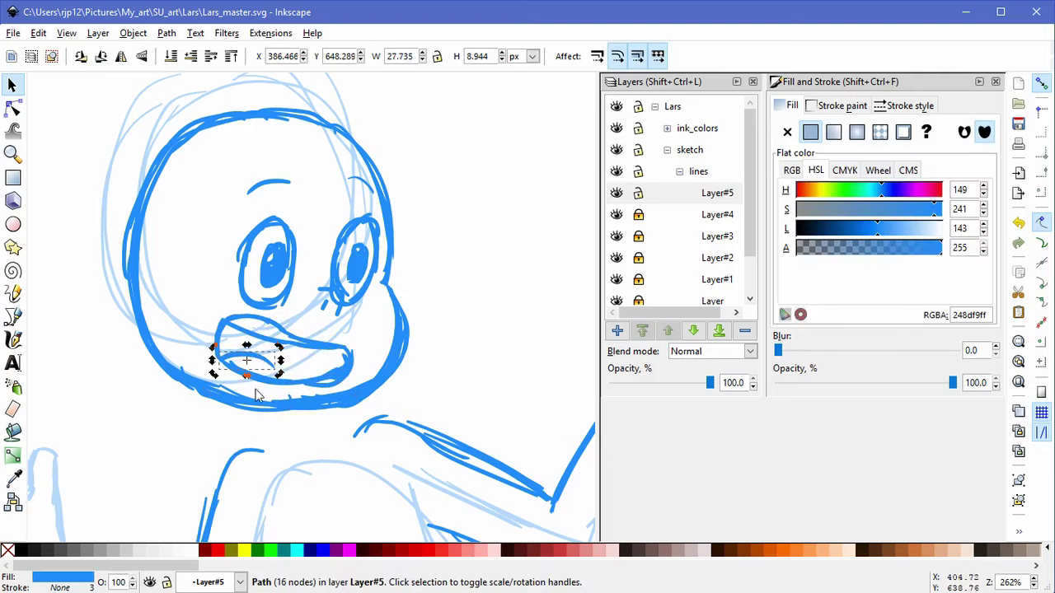
click(221, 434)
key(ctrl+z)
key(ctrl+z)
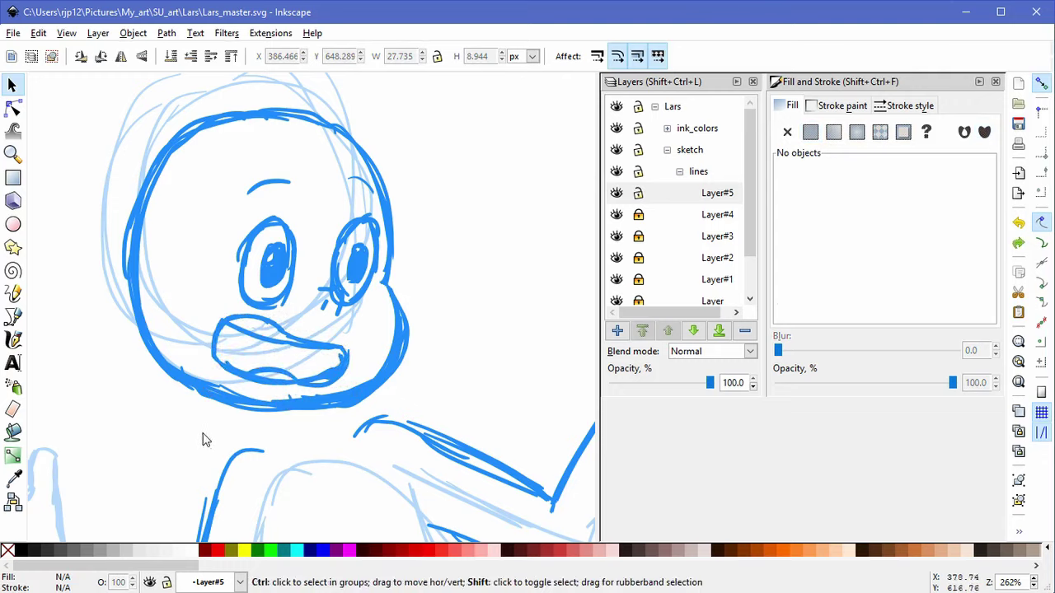
key(ctrl+z)
mouse_move(257, 367)
mouse_down()
mouse_move(249, 354)
mouse_move(279, 377)
mouse_up()
click(248, 354)
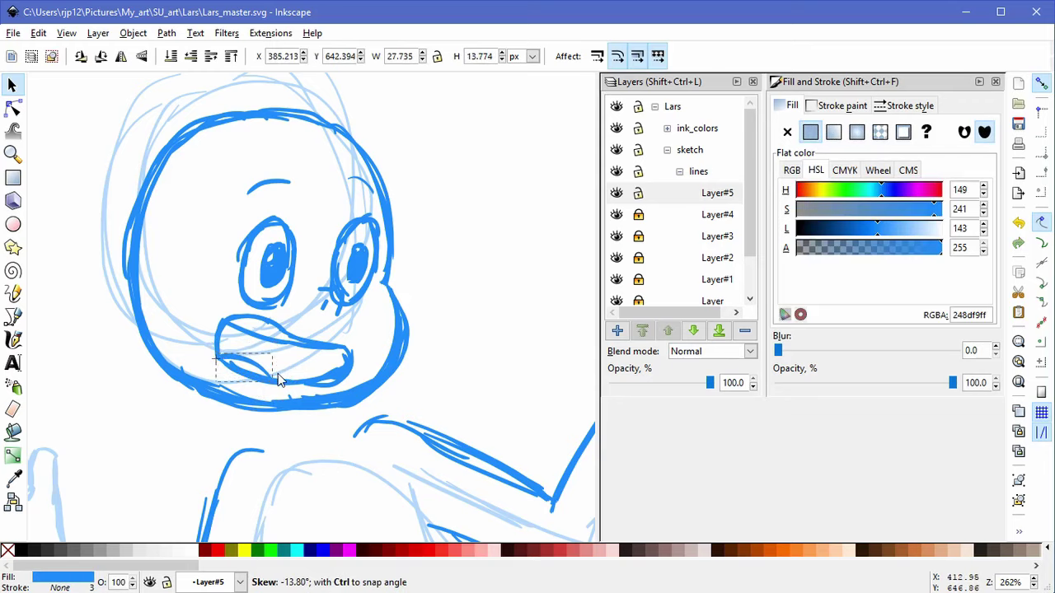
click(215, 447)
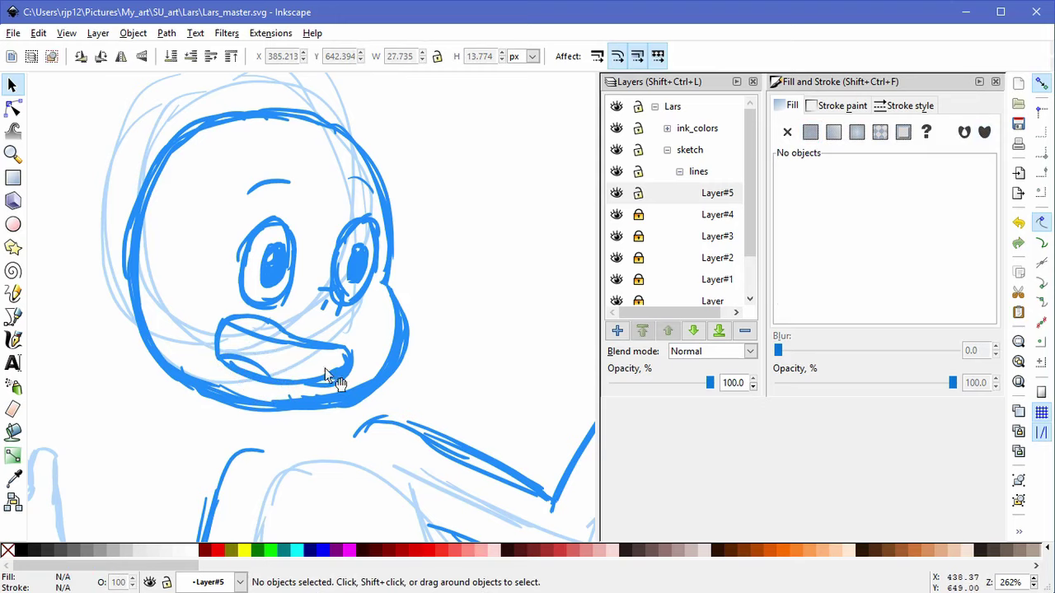
Step: Move four surplus strokes from the mouth's right corner outside the head and delete them
drag(297, 369, 467, 297)
mouse_move(332, 373)
mouse_down()
mouse_move(464, 248)
mouse_move(329, 345)
mouse_move(462, 266)
mouse_move(315, 368)
mouse_move(356, 373)
mouse_move(357, 392)
mouse_move(490, 296)
mouse_up()
click(373, 375)
mouse_move(542, 361)
mouse_down()
mouse_move(514, 362)
mouse_move(415, 196)
mouse_up()
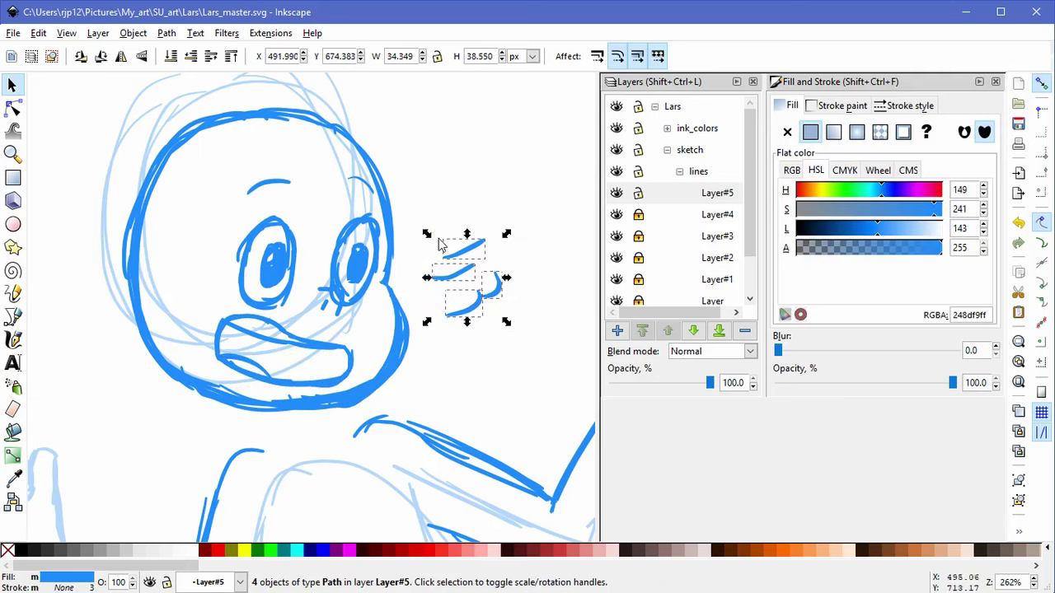
key(Delete)
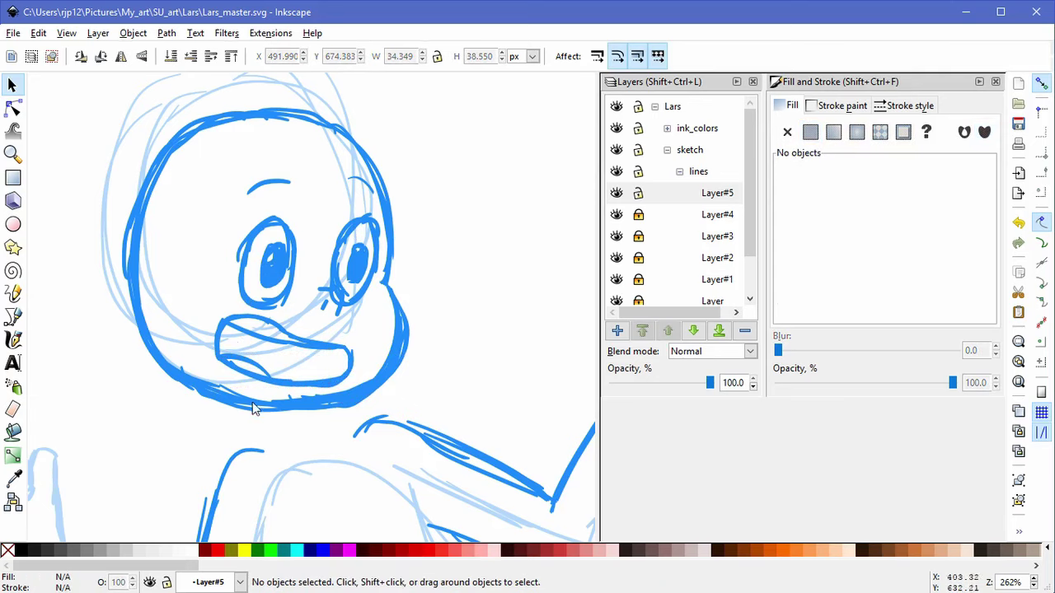
Step: Try skewing all the mouth strokes horizontally to about 70 px wide and tilting the mouth's left side
ctrl+scroll(254, 410, up, 1)
drag(176, 257, 389, 373)
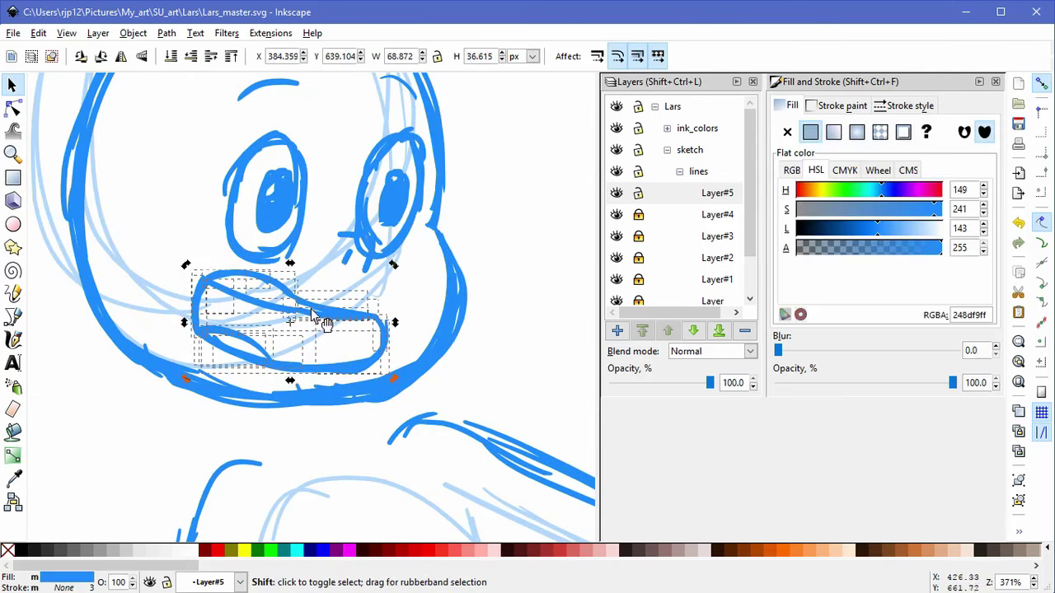
drag(290, 380, 300, 385)
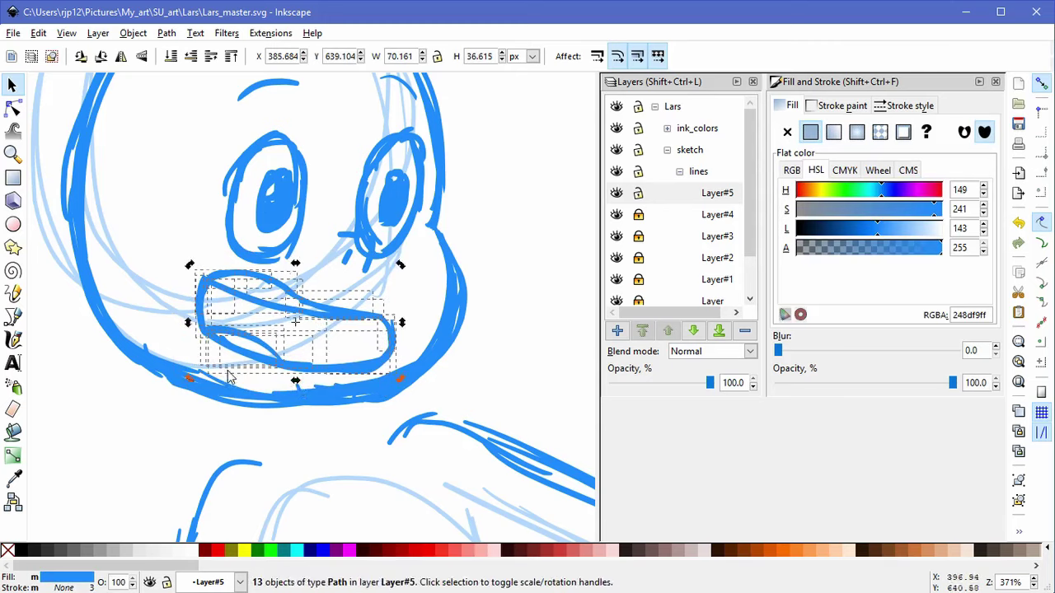
drag(185, 322, 190, 346)
click(290, 323)
click(317, 344)
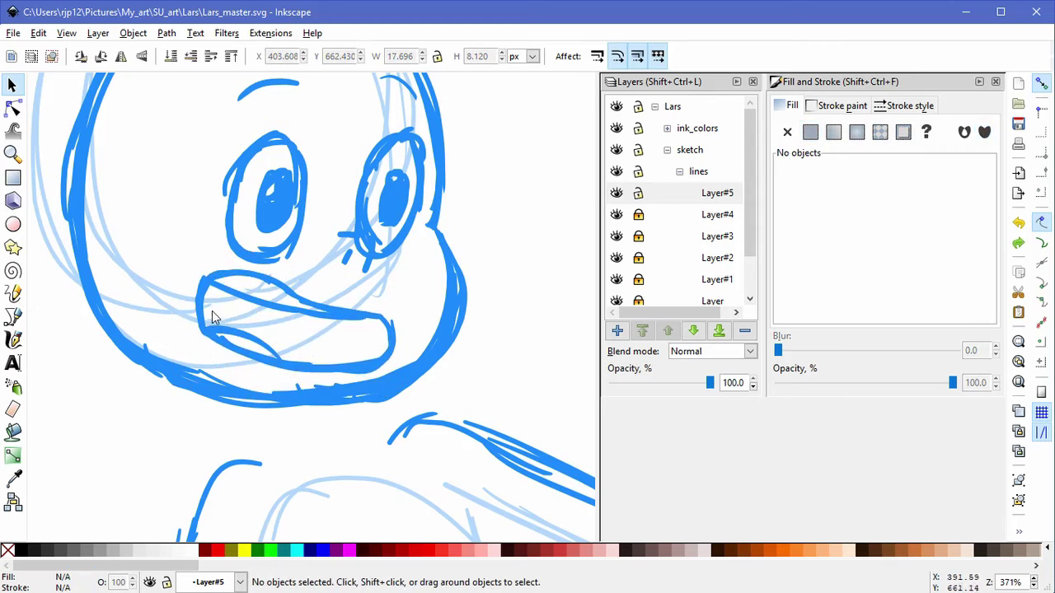
Step: Select all the mouth strokes and skew them vertically to about 69 by 35 px
mouse_move(160, 252)
mouse_down()
mouse_move(388, 371)
mouse_move(396, 404)
mouse_up()
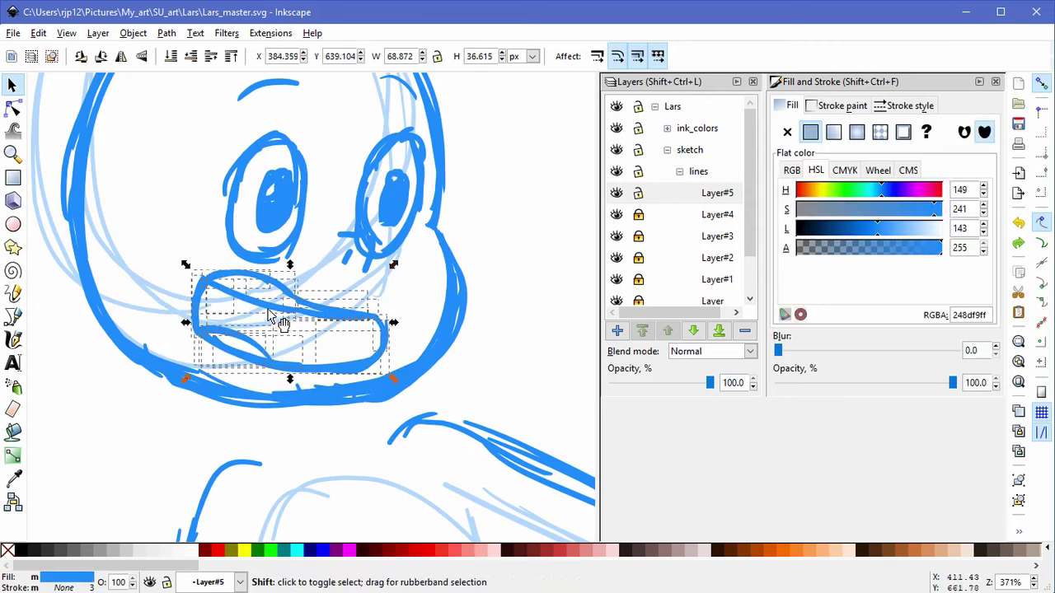
click(208, 303)
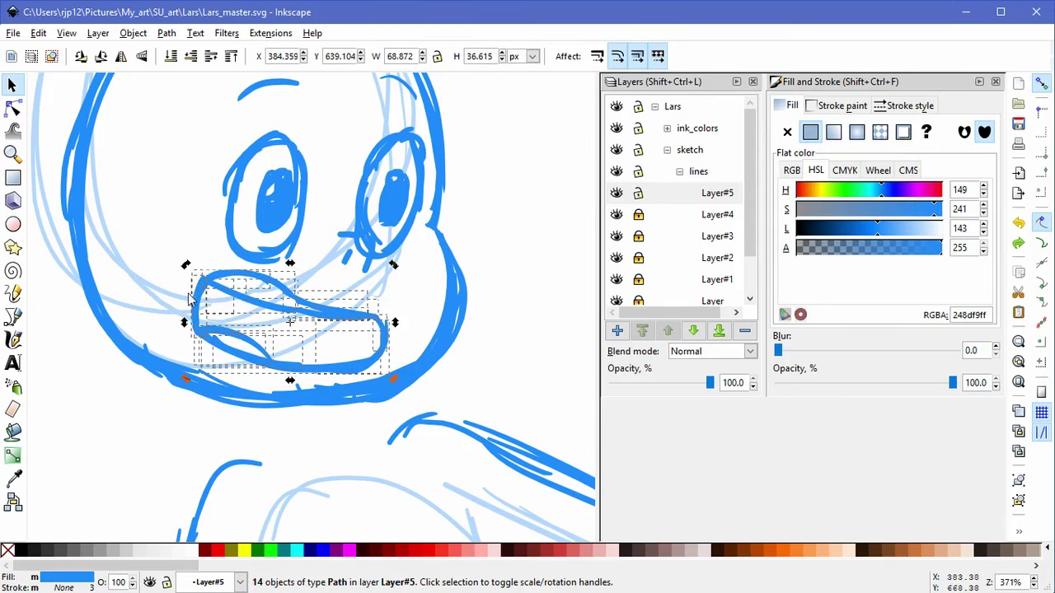
drag(183, 323, 185, 330)
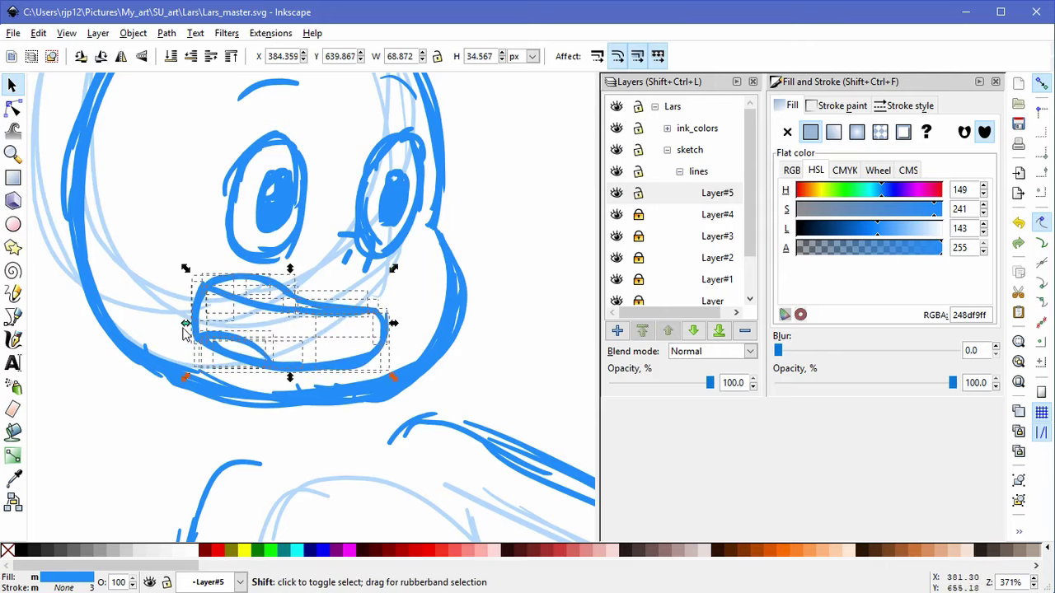
click(497, 263)
Step: Try selecting only the lower mouth and tongue strokes and skewing them horizontally
click(199, 317)
drag(159, 273, 280, 374)
key(Escape)
mouse_move(216, 353)
mouse_down()
mouse_move(165, 282)
mouse_move(169, 258)
mouse_up()
drag(405, 402, 179, 317)
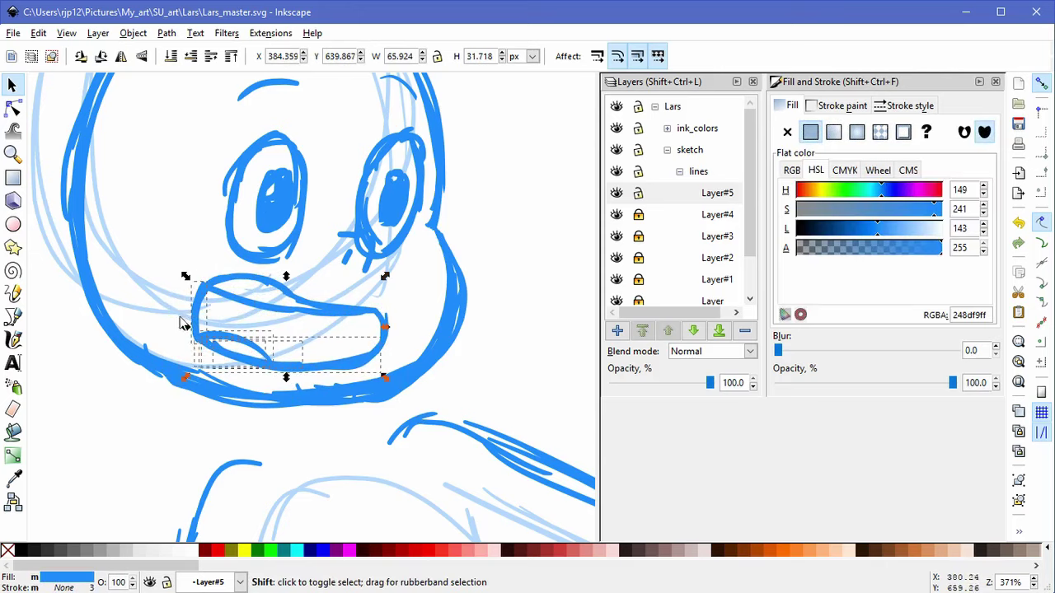
drag(412, 412, 172, 325)
click(271, 365)
mouse_move(286, 379)
mouse_down()
mouse_move(308, 387)
mouse_move(299, 382)
mouse_up()
key(ctrl+z)
key(ctrl+z)
Step: Move the surplus vertical stroke off the mouth's left edge, clear of the mouth, and delete it
click(169, 322)
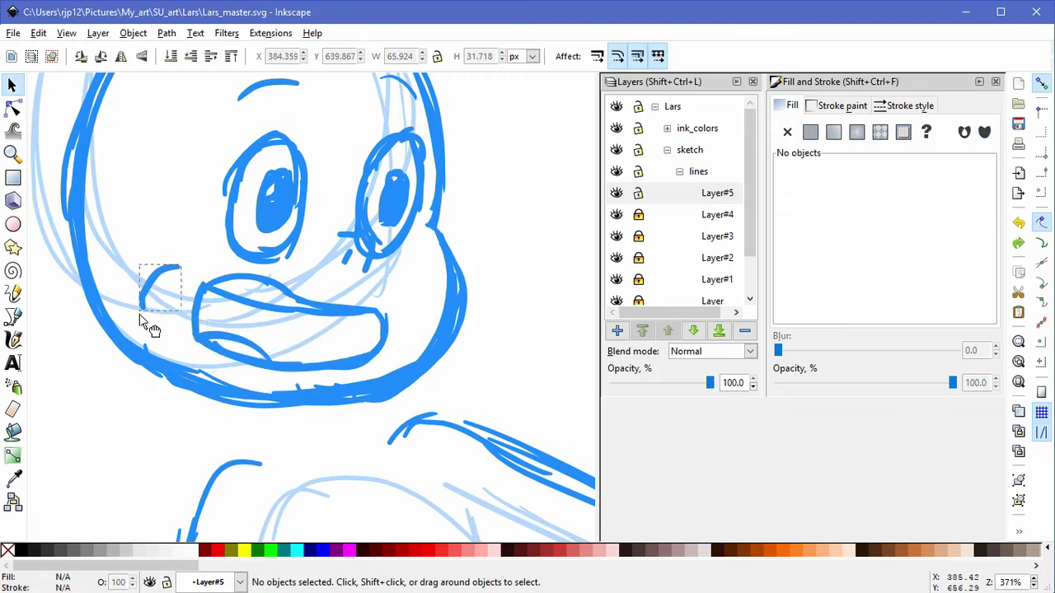
click(191, 339)
mouse_move(191, 340)
mouse_down()
mouse_move(122, 346)
mouse_move(126, 323)
mouse_move(228, 337)
mouse_move(186, 335)
mouse_up()
click(195, 316)
click(151, 333)
click(140, 322)
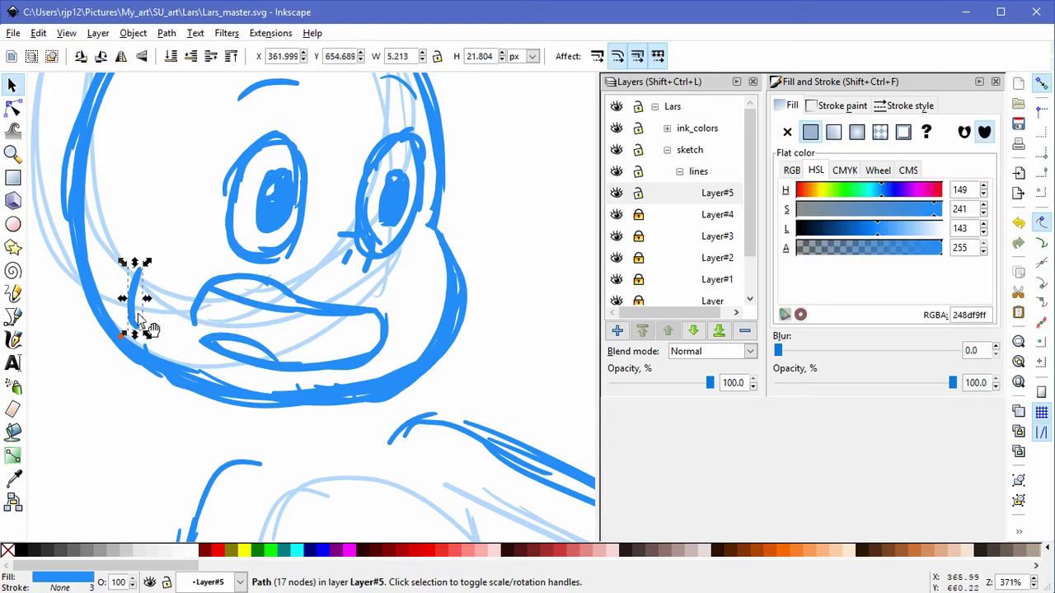
key(Delete)
Step: Redraw the mouth's left edge with a calligraphy stroke joining the upper lip to the tongue corner
scroll(188, 346, up, 2)
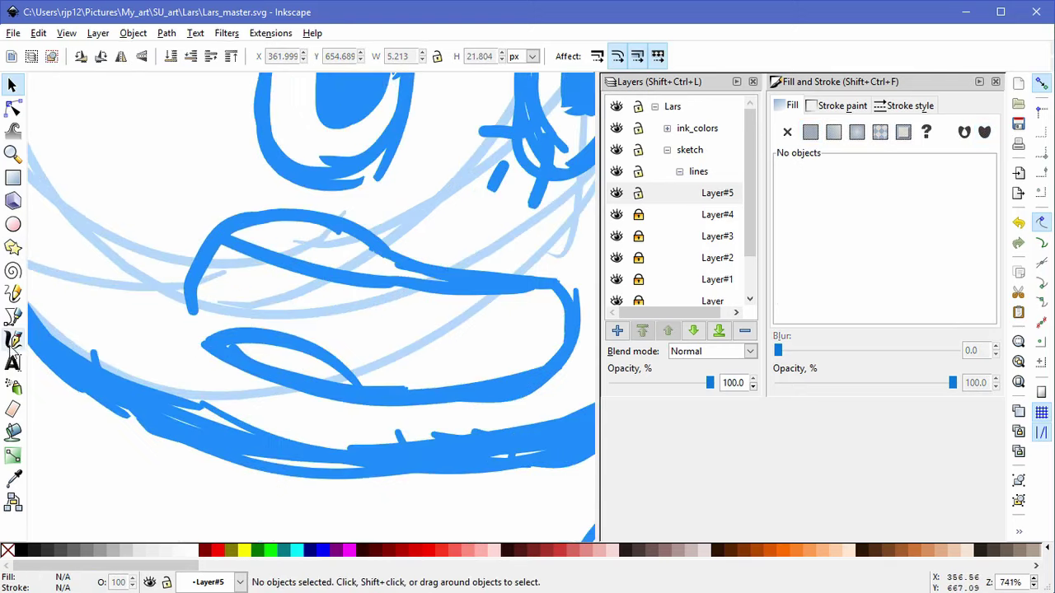
key(c)
drag(197, 302, 206, 340)
key(ctrl+z)
key(ctrl+z)
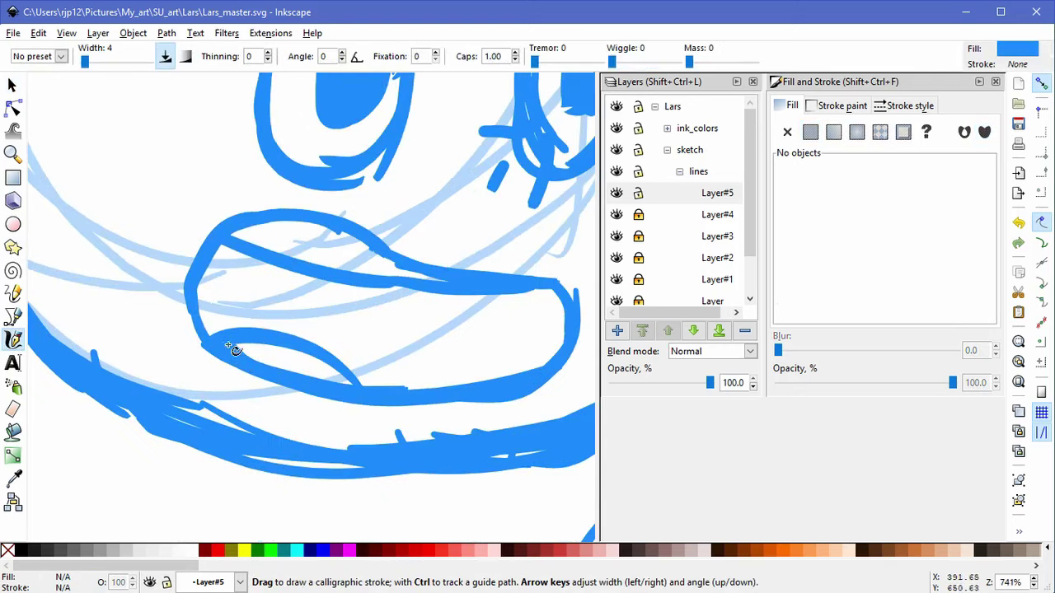
Step: Sketch the two neck lines from the chin down to the shoulders with calligraphy strokes
scroll(347, 344, down, 3)
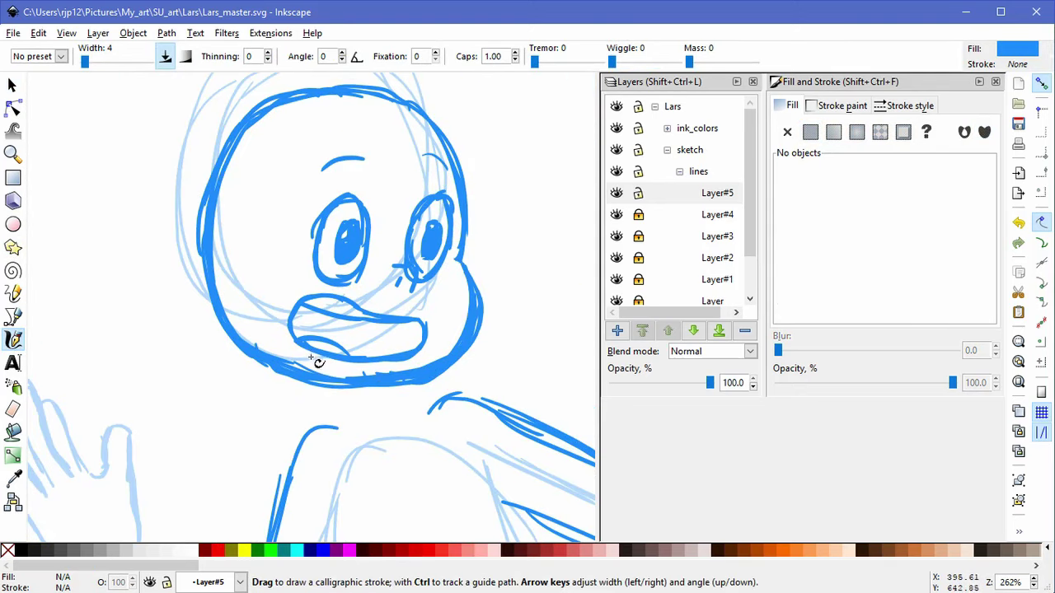
drag(515, 293, 424, 187)
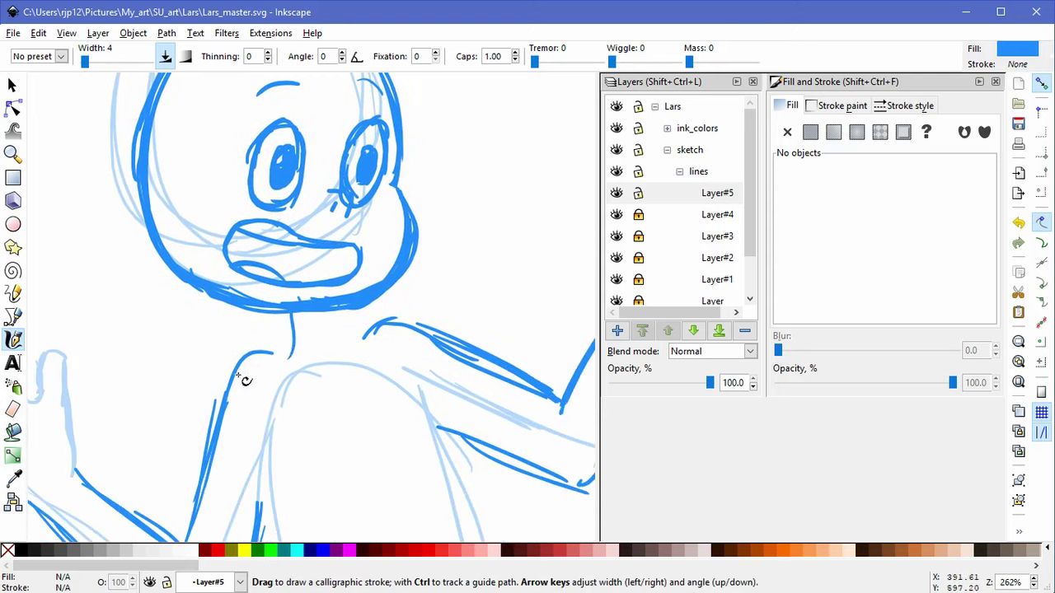
drag(277, 307, 274, 351)
drag(324, 310, 360, 350)
drag(325, 311, 363, 345)
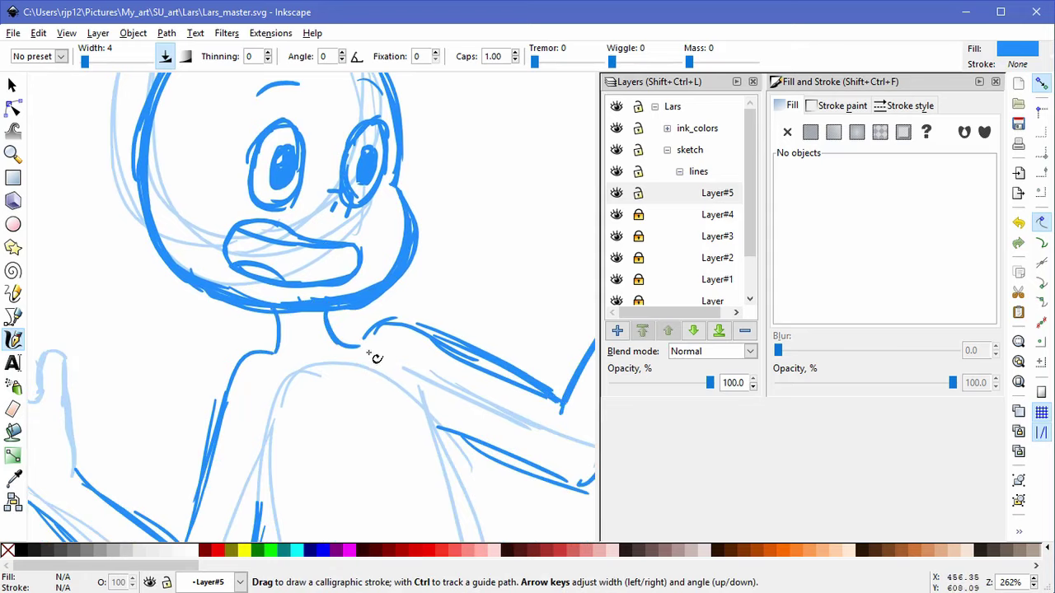
Step: Add a new layer above Layer#5 and sketch the ear with its inner loop on the head's left side
drag(414, 177, 443, 273)
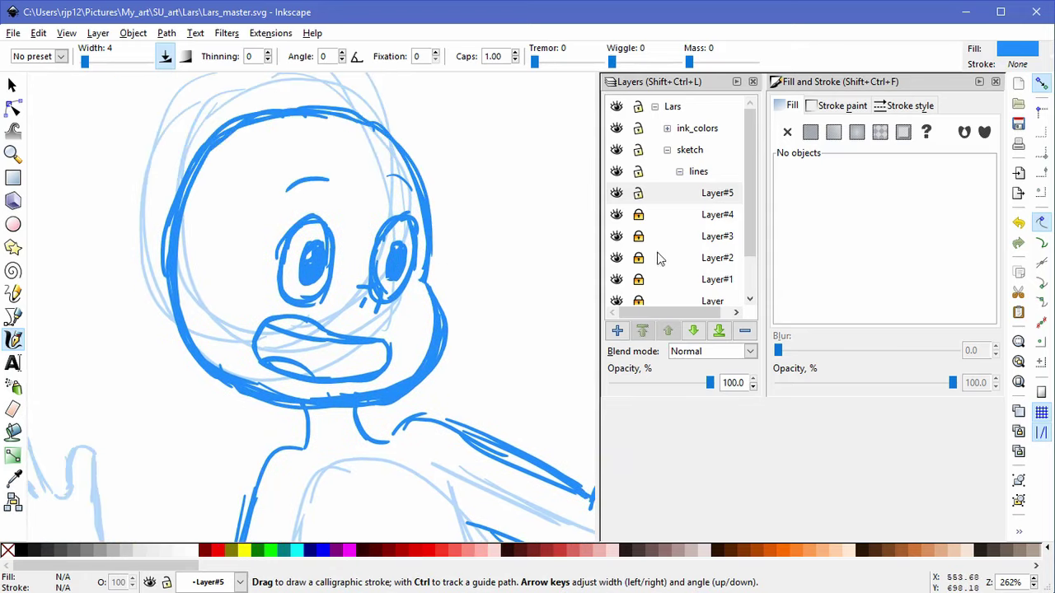
click(616, 330)
click(236, 278)
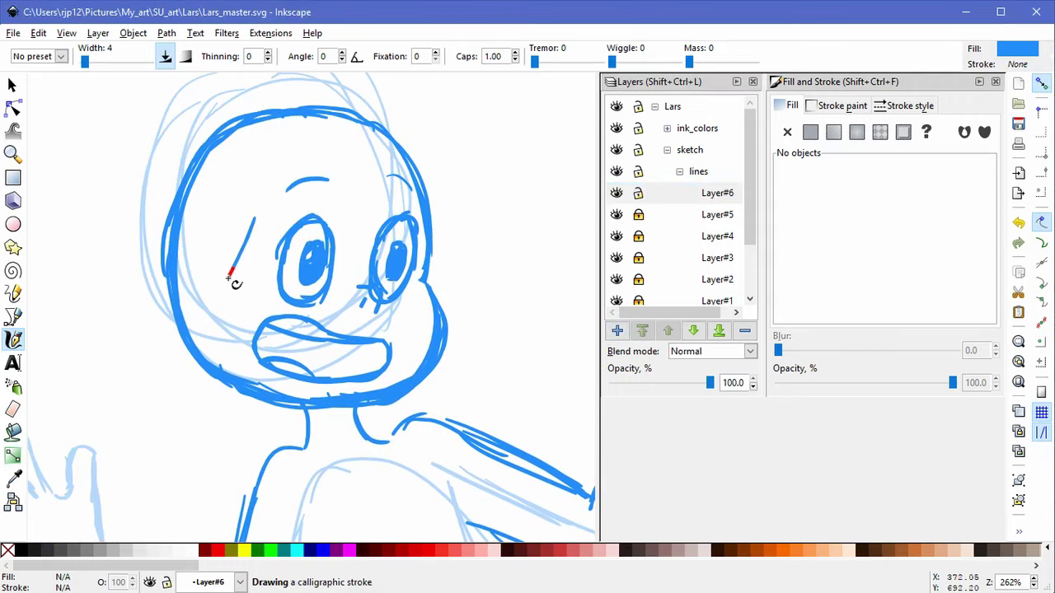
drag(169, 287, 190, 353)
key(ctrl+z)
drag(166, 278, 202, 350)
mouse_move(137, 332)
mouse_down()
mouse_move(172, 313)
mouse_move(159, 355)
mouse_up()
Step: Add a new layer above Layer#6 and sketch the curved hair lock hanging over the forehead
click(616, 330)
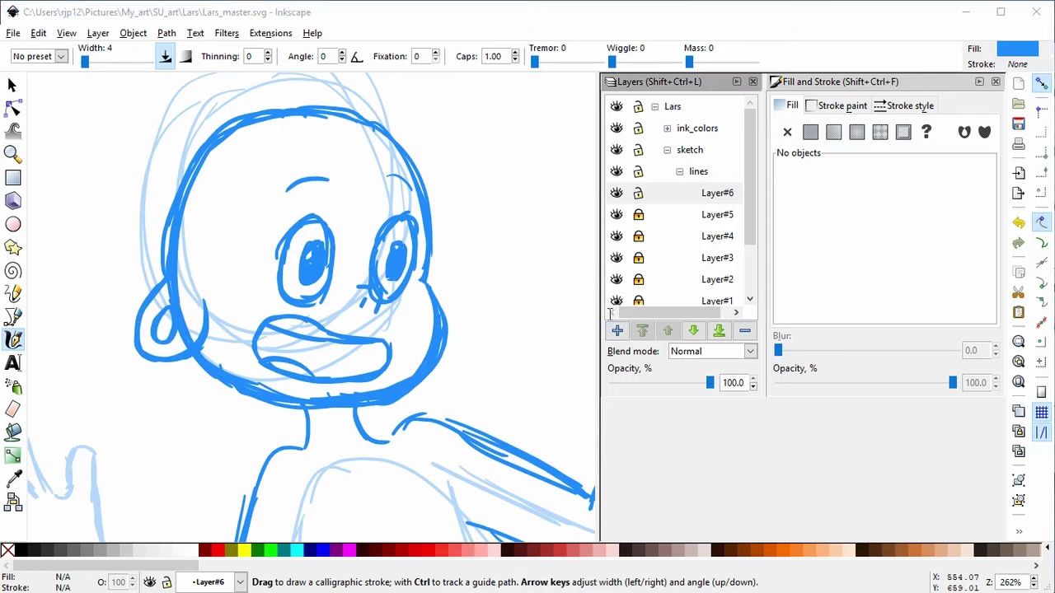
click(566, 358)
drag(403, 108, 338, 178)
key(ctrl+z)
key(space)
drag(408, 170, 379, 247)
mouse_move(291, 209)
mouse_down()
mouse_move(364, 246)
mouse_move(348, 253)
mouse_move(364, 216)
mouse_up()
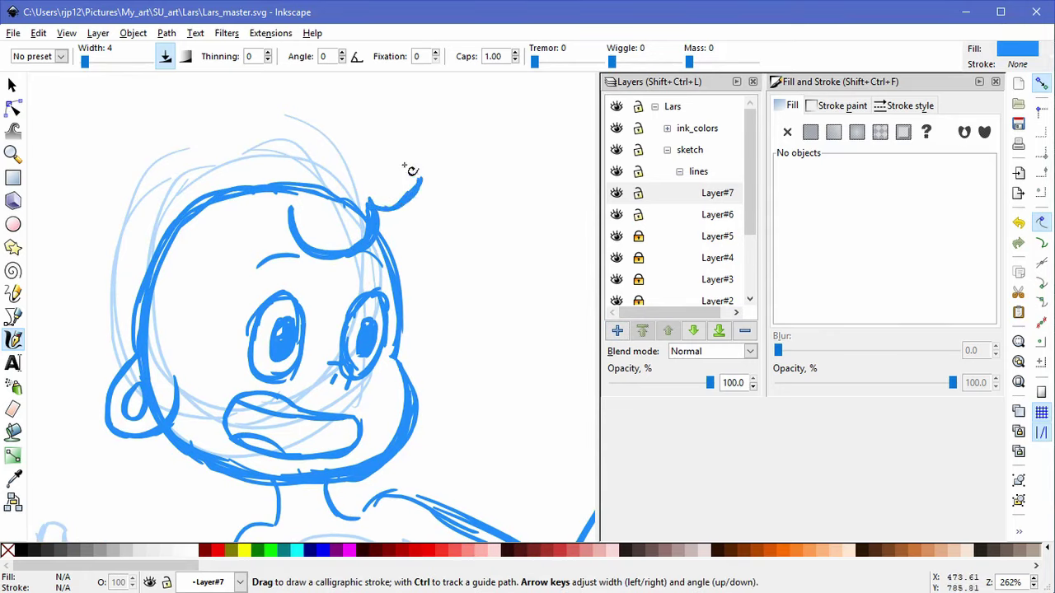
Step: Outline the hair with a large round puff at the front and smaller bumps reaching back over the head
mouse_move(311, 118)
mouse_down()
mouse_move(354, 95)
mouse_move(395, 97)
mouse_move(424, 142)
mouse_up()
key(ctrl+z)
mouse_move(314, 119)
mouse_down()
mouse_move(342, 94)
mouse_move(398, 95)
mouse_move(429, 129)
mouse_move(422, 188)
mouse_move(391, 210)
mouse_up()
mouse_move(313, 116)
mouse_down()
mouse_move(264, 108)
mouse_move(201, 182)
mouse_move(246, 132)
mouse_up()
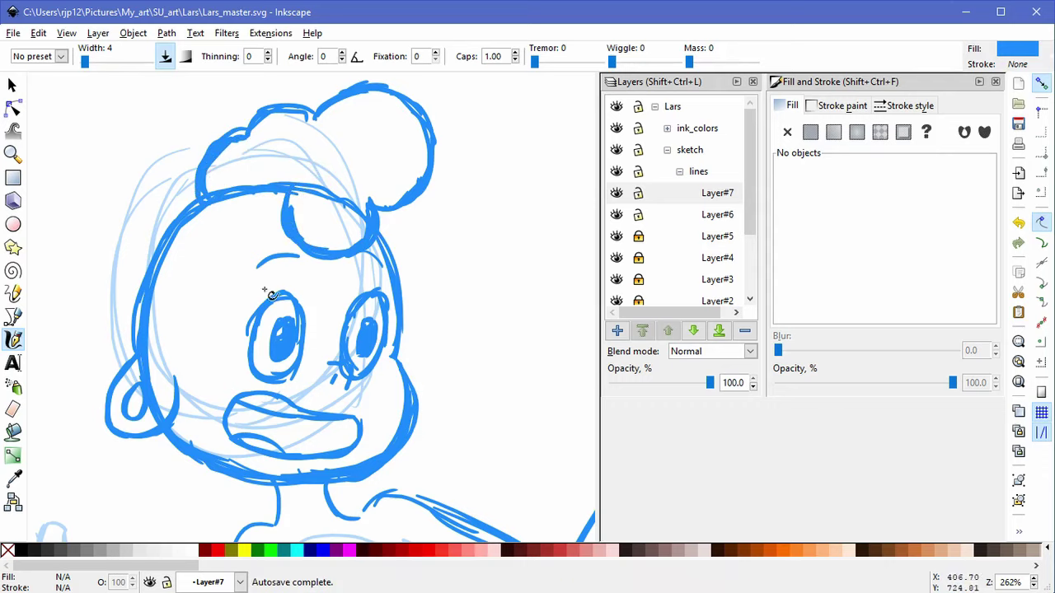
Step: Lock Layer#7 and Layer#6, and add a new layer above them
click(639, 194)
click(639, 215)
click(617, 331)
key(Return)
drag(535, 227, 493, 376)
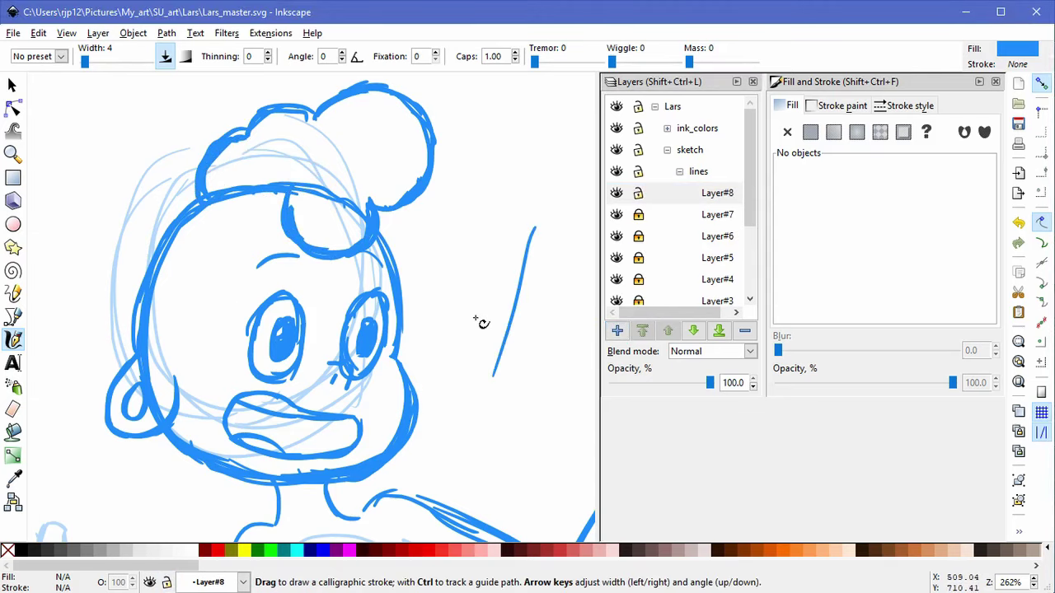
key(5)
ctrl+scroll(424, 298, up, 4)
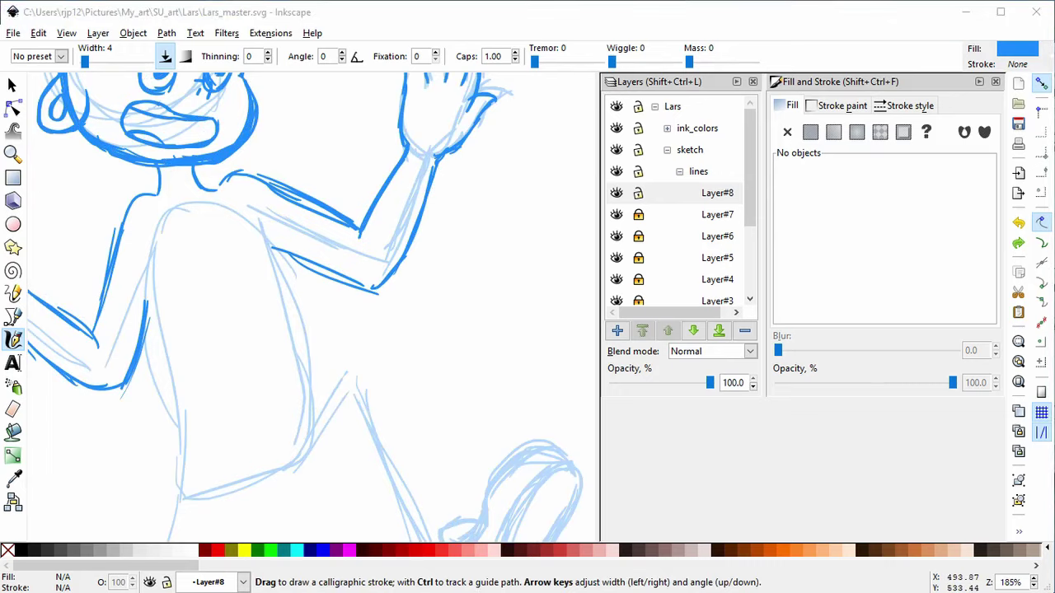
drag(255, 292, 200, 242)
key(ctrl+z)
Step: Sketch the shirt's curved collar around the base of the neck
ctrl+scroll(188, 235, up, 2)
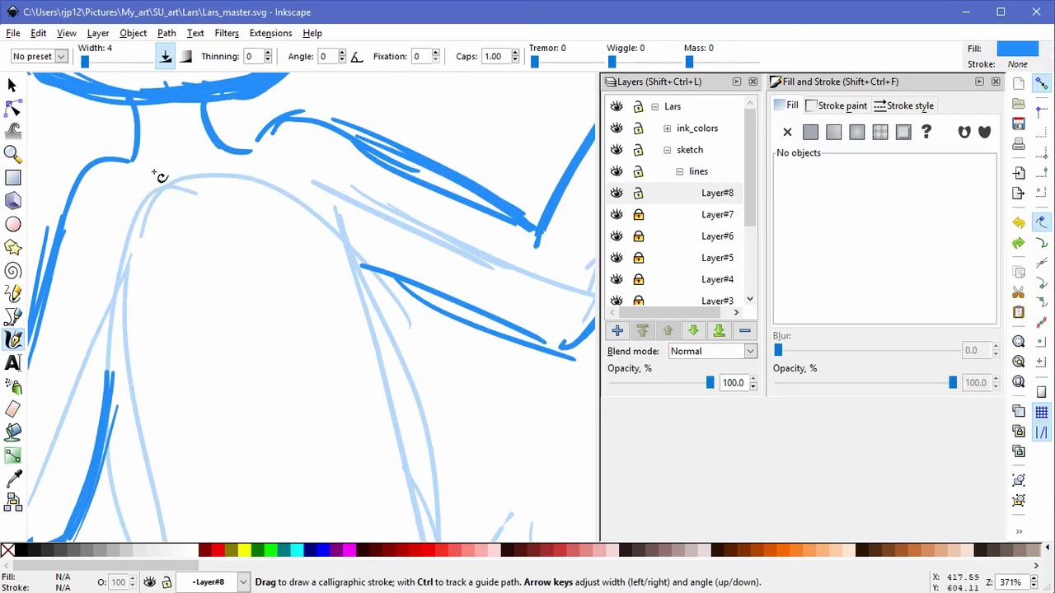
mouse_move(129, 161)
mouse_down()
mouse_move(178, 211)
mouse_move(135, 157)
mouse_move(219, 195)
mouse_up()
drag(228, 182, 155, 188)
mouse_move(251, 136)
mouse_down()
mouse_move(223, 134)
mouse_move(234, 138)
mouse_move(225, 187)
mouse_up()
drag(133, 152, 153, 191)
Step: Sketch the shirt's short left sleeve from the collar over the shoulder, with its hem across the upper arm
key(space)
drag(99, 261, 236, 168)
key(space)
drag(197, 132, 190, 191)
mouse_move(245, 105)
mouse_down()
mouse_move(191, 161)
mouse_move(171, 210)
mouse_move(223, 363)
mouse_move(248, 375)
mouse_up()
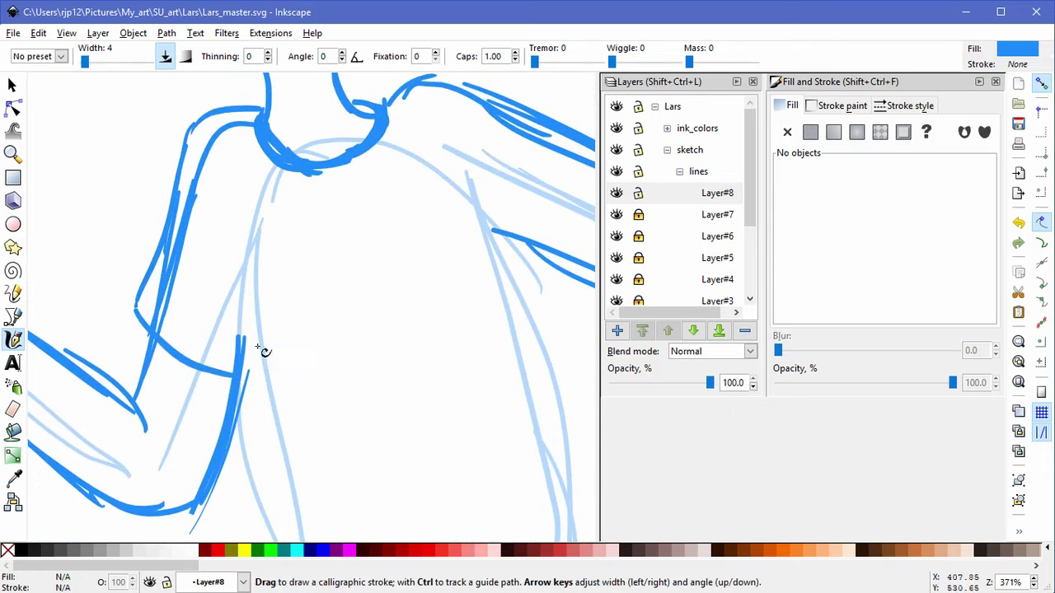
Step: Trace the shirt's left side from the underarm down to the waist with overlapping strokes
key(space)
drag(260, 340, 247, 198)
mouse_move(212, 95)
mouse_down()
mouse_move(207, 122)
mouse_move(238, 362)
mouse_up()
drag(213, 247, 236, 385)
drag(210, 245, 231, 485)
Step: Sketch the shirt's bottom hem, curving around the lower left corner and rising to the right side
key(space)
drag(241, 435, 229, 350)
mouse_move(222, 303)
mouse_down()
mouse_move(223, 435)
mouse_move(231, 393)
mouse_move(231, 416)
mouse_move(225, 398)
mouse_move(226, 413)
mouse_move(366, 347)
mouse_move(270, 421)
mouse_move(328, 378)
mouse_move(542, 288)
mouse_up()
drag(323, 386, 493, 291)
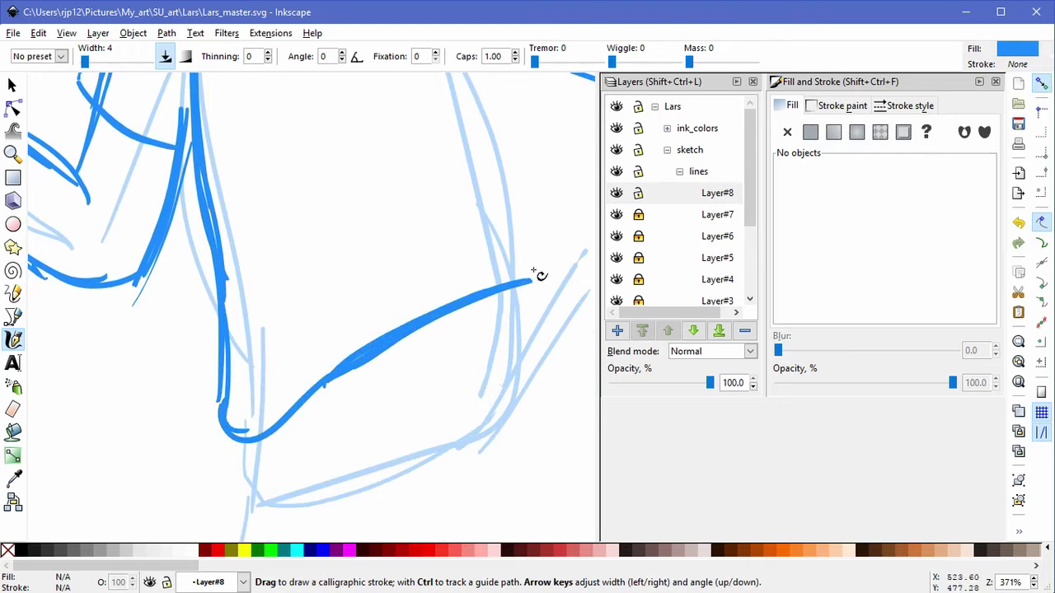
Step: Trace the shirt's right side from the underarm down to the hem with overlapping strokes
key(space)
drag(482, 108, 430, 234)
key(space)
mouse_move(367, 95)
mouse_down()
mouse_move(402, 219)
mouse_move(440, 256)
mouse_up()
drag(388, 192, 449, 301)
drag(434, 257, 503, 412)
key(space)
drag(463, 347, 436, 245)
drag(473, 287, 493, 386)
drag(481, 330, 496, 409)
drag(478, 318, 492, 428)
Step: Sketch the right sleeve's curved hem around the upper arm, closing it beneath the arm
key(space)
drag(342, 210, 378, 380)
key(space)
drag(483, 302, 359, 301)
mouse_move(417, 239)
mouse_down()
mouse_move(336, 386)
mouse_move(379, 335)
mouse_up()
key(ctrl+z)
drag(414, 245, 369, 395)
drag(402, 360, 377, 402)
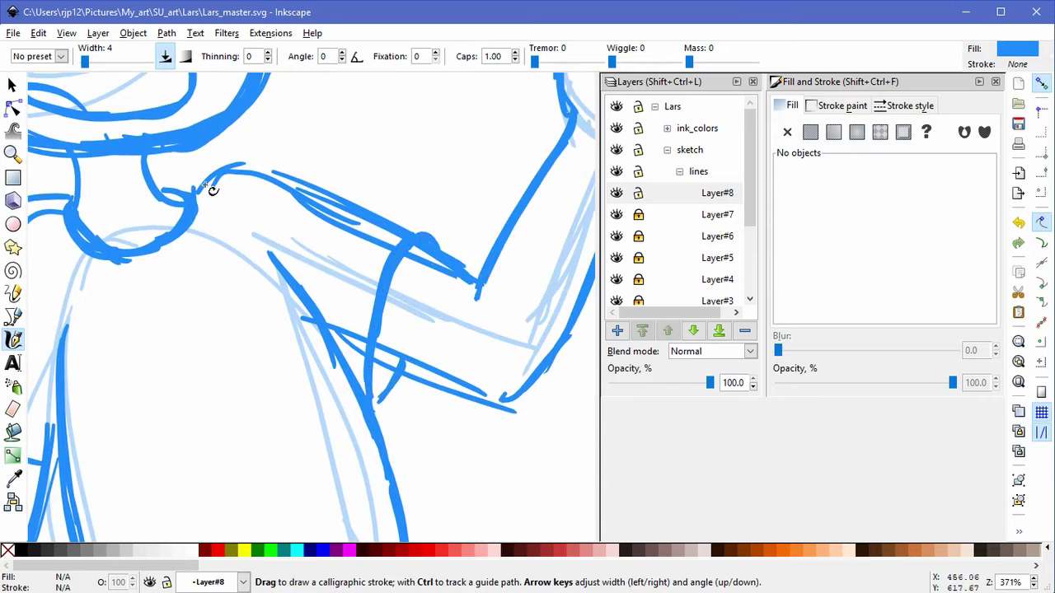
Step: Sketch the right sleeve's upper edge from the collar over the shoulder to the sleeve hem
drag(196, 188, 235, 154)
drag(226, 165, 320, 182)
mouse_move(284, 175)
mouse_down()
mouse_move(327, 198)
mouse_move(308, 178)
mouse_move(387, 218)
mouse_up()
key(ctrl+z)
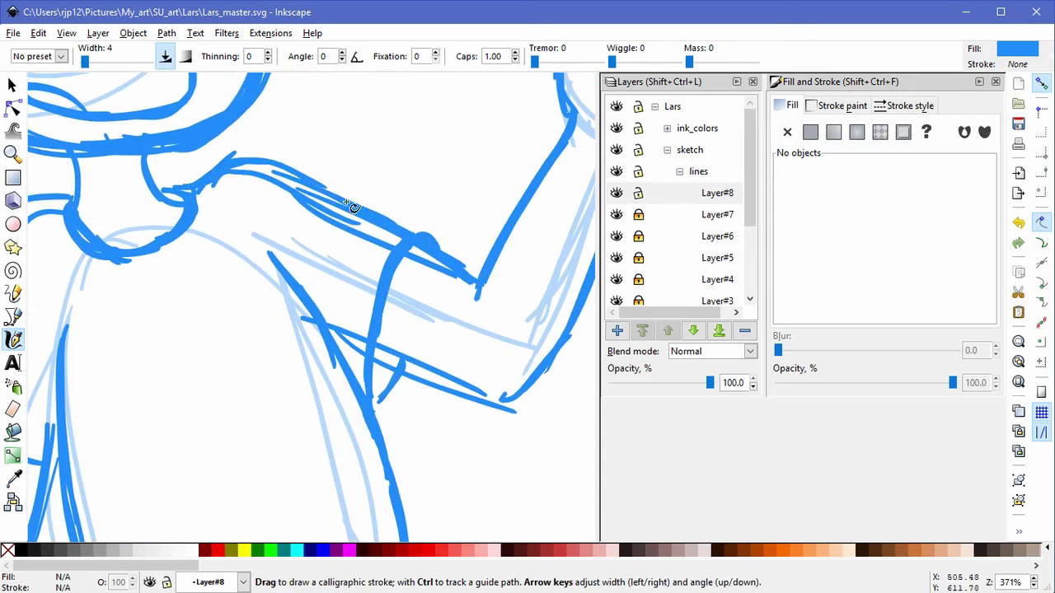
drag(319, 183, 436, 240)
Step: Sketch two curved lines forming a slanted crescent band across the shirt's chest
scroll(299, 318, down, 3)
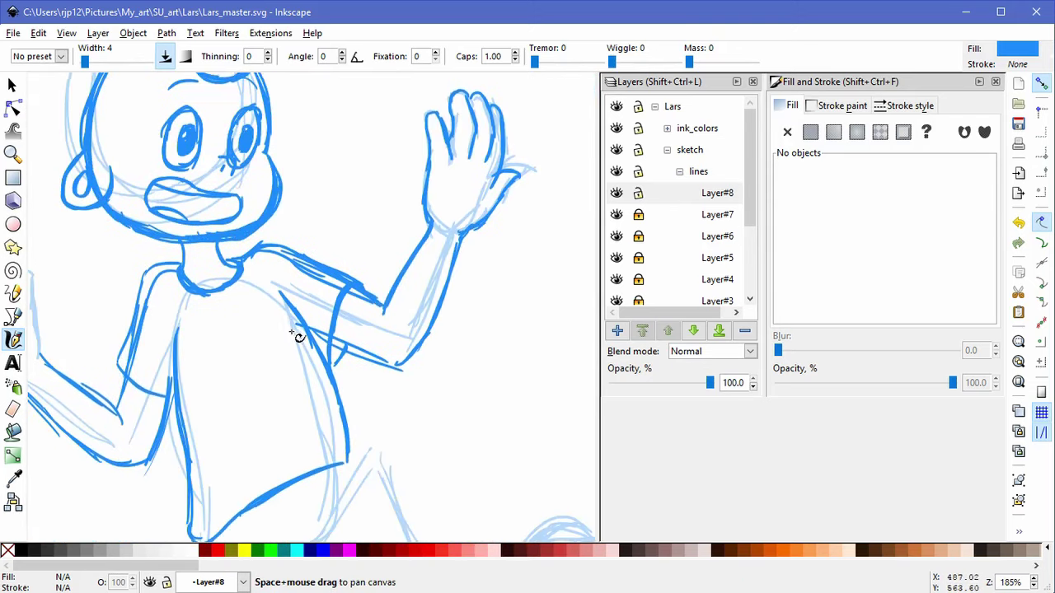
scroll(367, 270, up, 2)
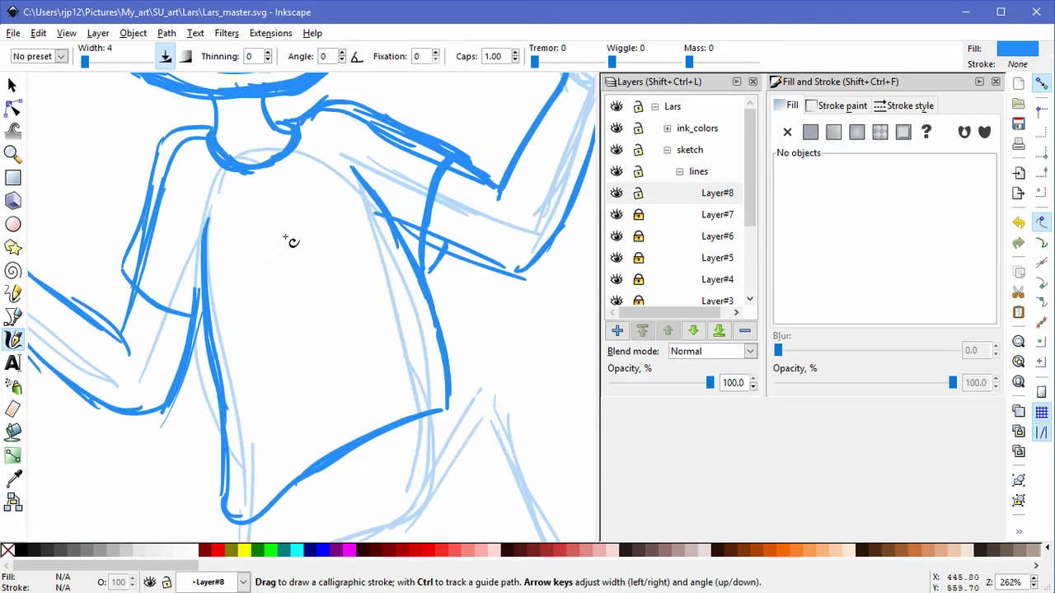
mouse_move(241, 219)
mouse_down()
mouse_move(368, 276)
mouse_move(356, 265)
mouse_up()
key(ctrl+z)
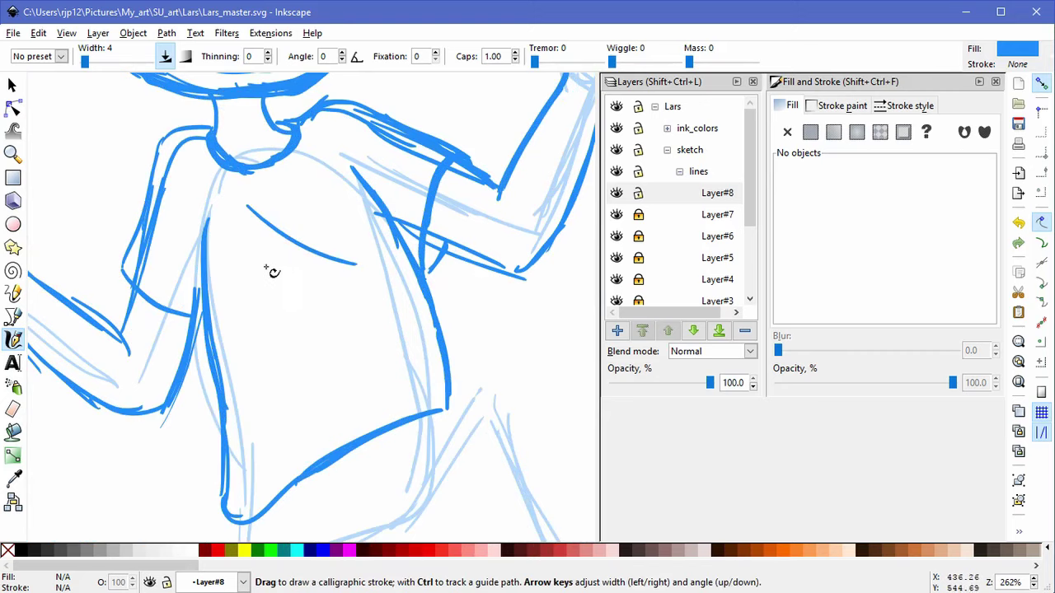
scroll(303, 266, up, 1)
drag(220, 183, 388, 262)
key(ctrl+z)
drag(220, 181, 358, 270)
key(ctrl+z)
key(ctrl+z)
drag(221, 182, 384, 268)
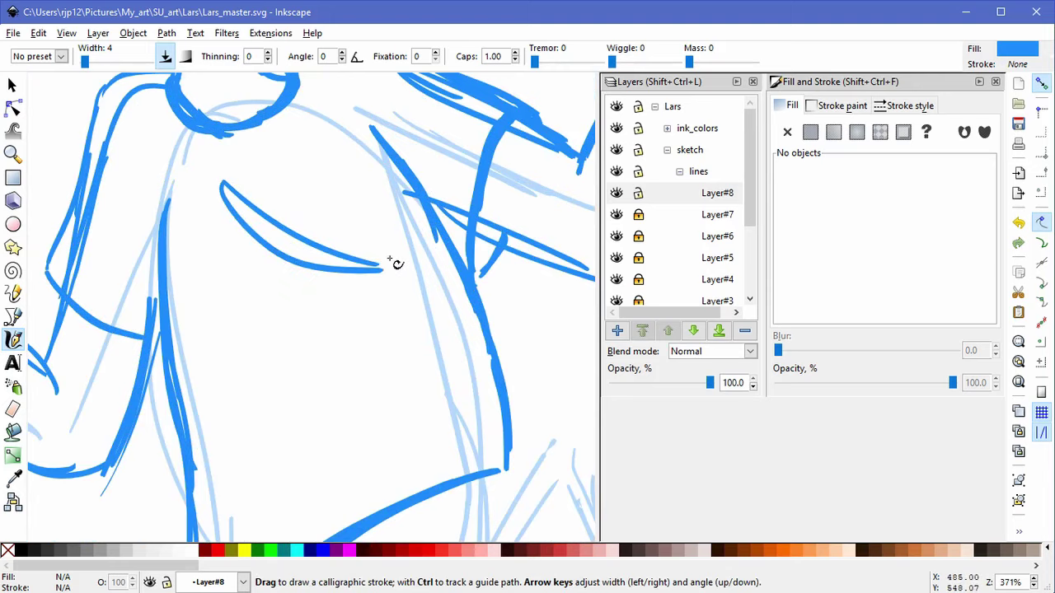
Step: Sketch a jagged, pointed fringe hanging beneath the crescent band on the shirt
drag(222, 191, 234, 269)
key(ctrl+z)
mouse_move(248, 252)
mouse_down()
mouse_move(237, 279)
mouse_move(289, 324)
mouse_move(280, 306)
mouse_move(282, 314)
mouse_up()
key(ctrl+z)
drag(299, 277, 352, 315)
drag(381, 271, 353, 324)
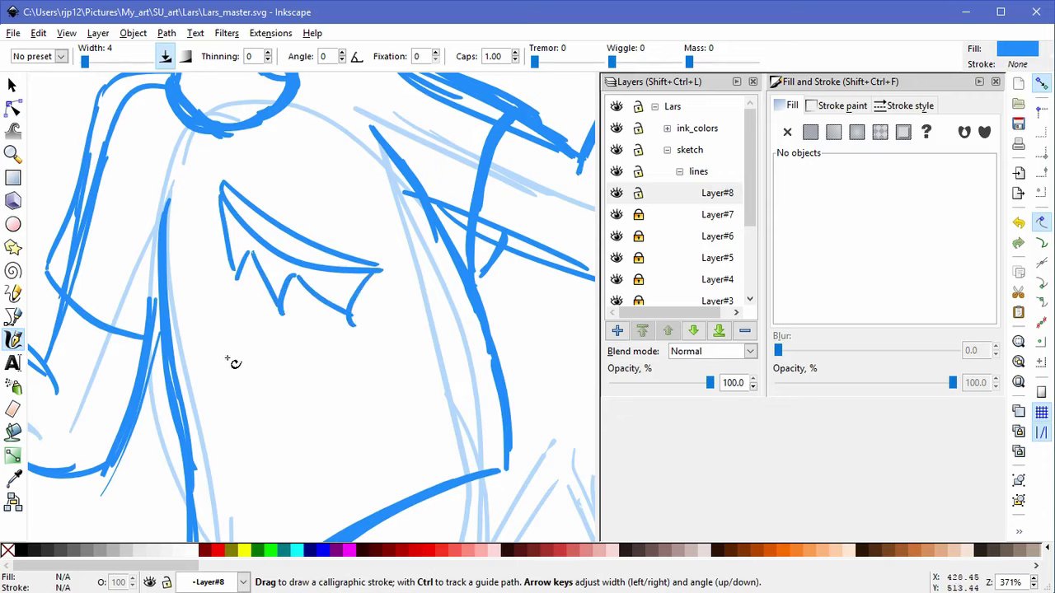
Step: Add a new layer above Layer#8 and sketch a round shape and a short slanted line below the fringe
click(616, 331)
key(Return)
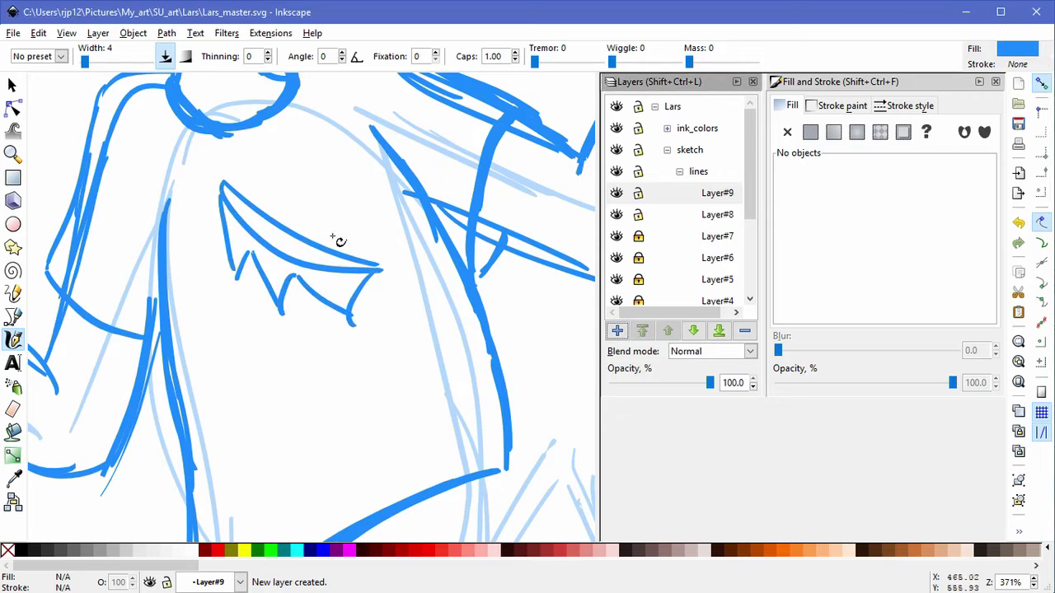
mouse_move(257, 309)
mouse_down()
mouse_move(252, 285)
mouse_move(281, 312)
mouse_up()
drag(283, 360, 365, 343)
key(ctrl+z)
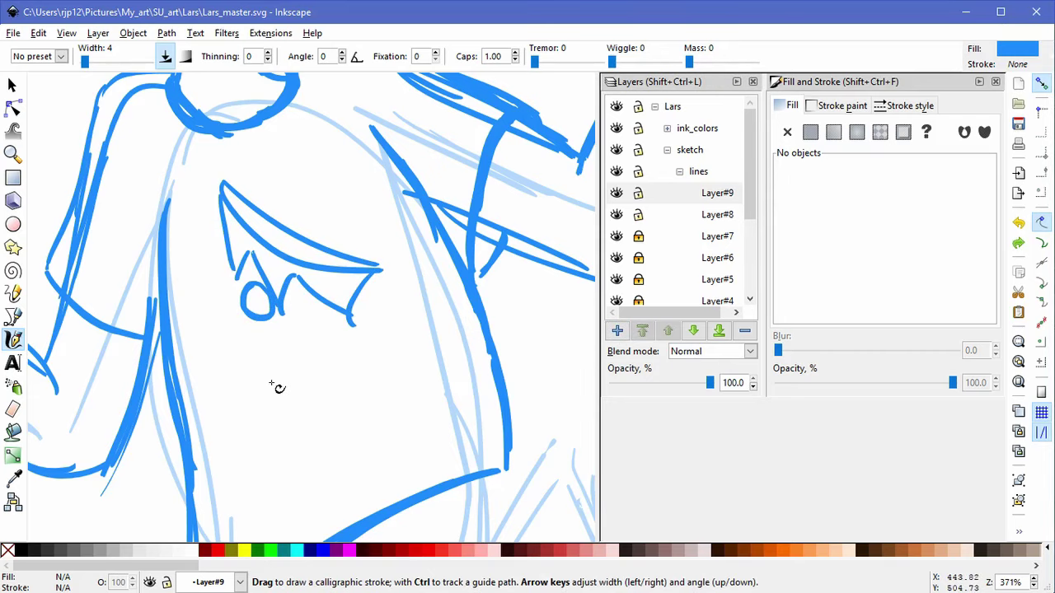
drag(276, 381, 360, 344)
key(ctrl+z)
drag(292, 360, 352, 344)
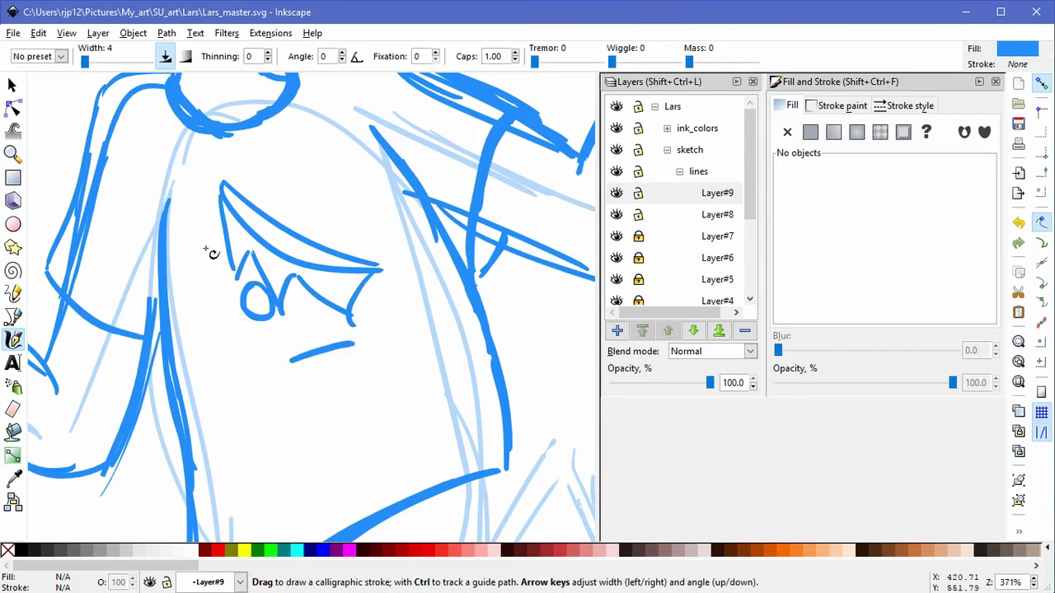
Step: Sketch the shirt emblem's left edge around the round shape and a domed arc above the crescent band
drag(229, 242, 241, 317)
drag(228, 257, 270, 337)
key(ctrl+z)
key(ctrl+z)
mouse_move(224, 263)
mouse_down()
mouse_move(241, 315)
mouse_move(271, 328)
mouse_up()
key(ctrl+z)
key(ctrl+z)
drag(234, 283, 258, 333)
drag(224, 243, 226, 251)
mouse_move(240, 191)
mouse_down()
mouse_move(309, 171)
mouse_move(360, 220)
mouse_up()
drag(361, 258, 354, 211)
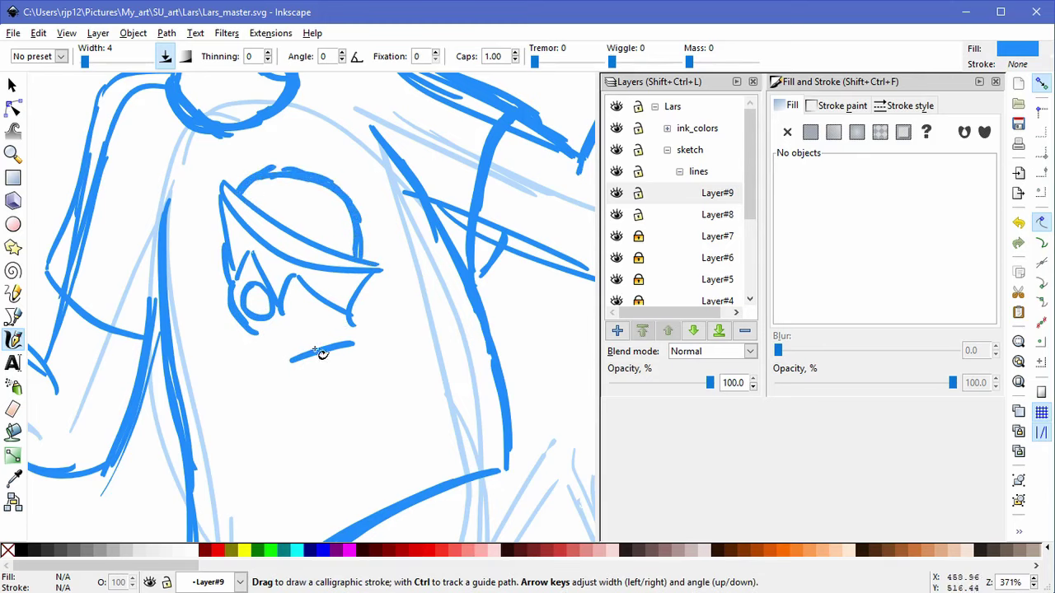
Step: Sketch the emblem's lower outline from below the round shape, curving around the short slanted line and up to the fringe
mouse_move(257, 331)
mouse_down()
mouse_move(286, 366)
mouse_move(354, 365)
mouse_up()
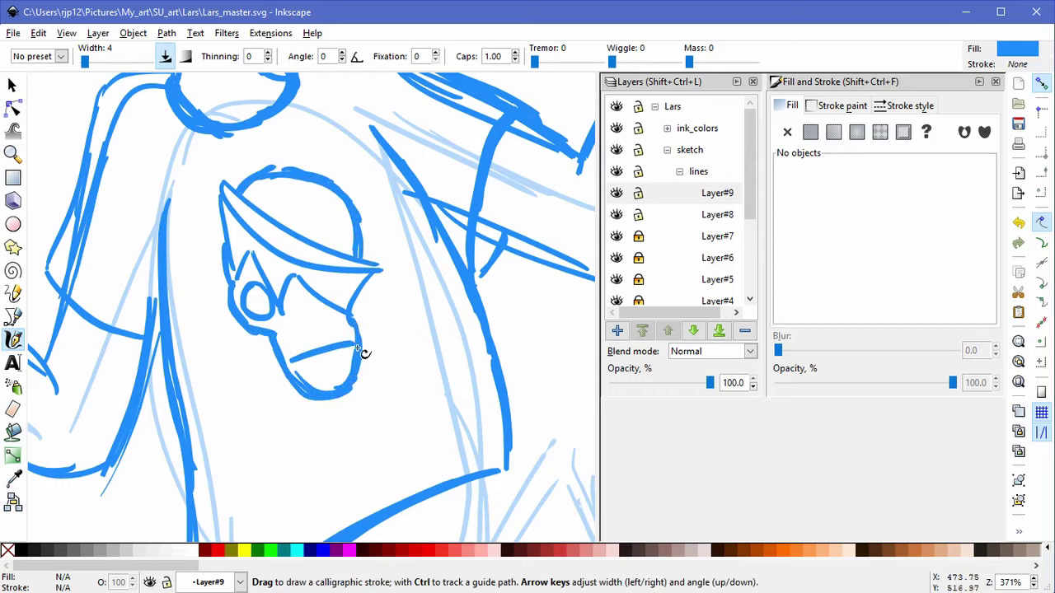
scroll(384, 302, down, 2)
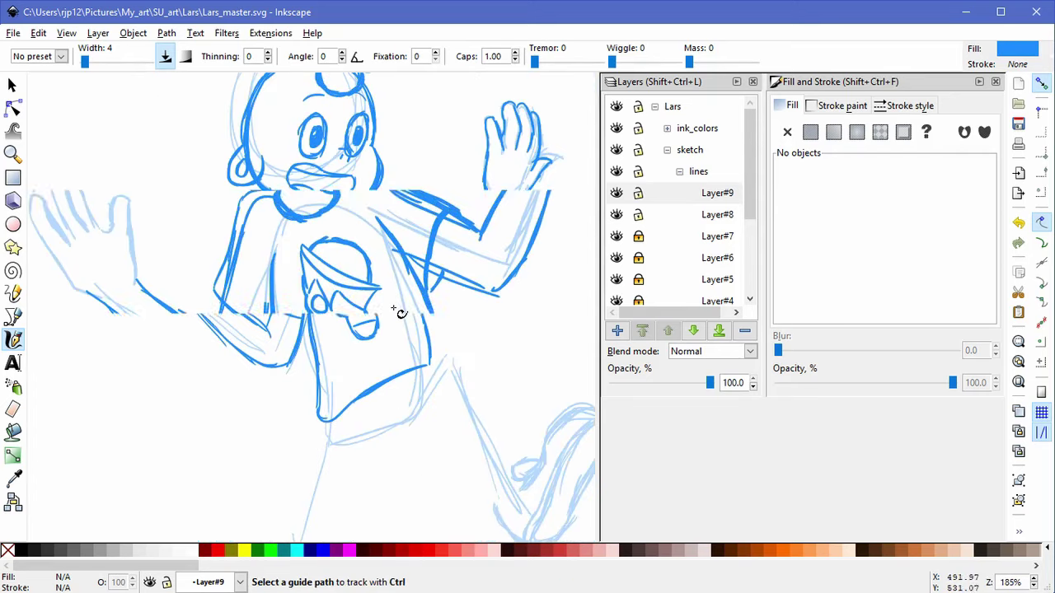
Step: Lock Layer#8 and make Layer#9 the current layer
click(638, 215)
key(ctrl+z)
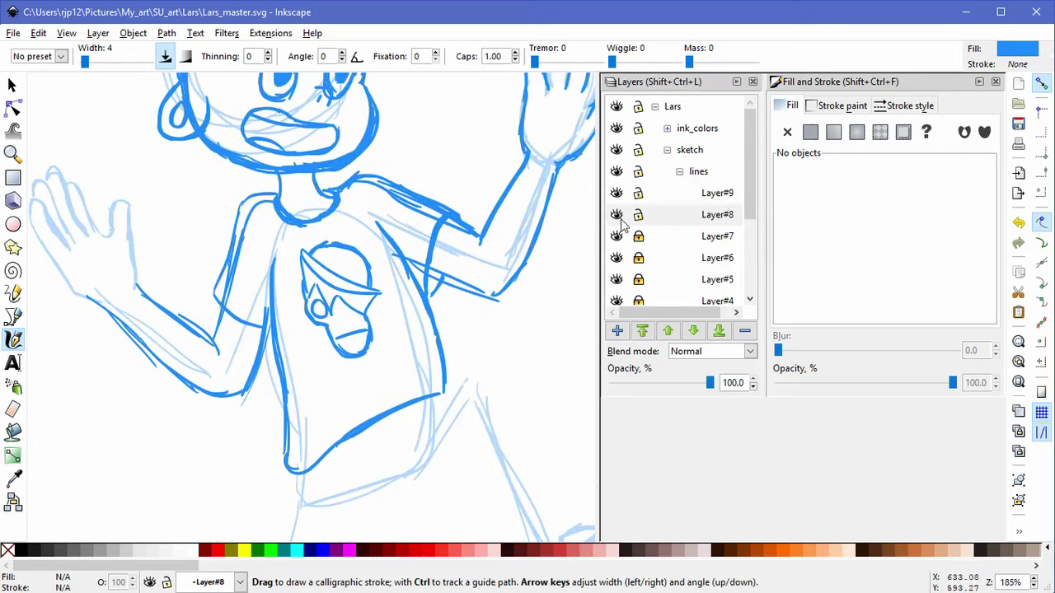
click(638, 215)
click(716, 193)
Step: Select all the emblem strokes on Layer#9 and skew them vertically so their right side sits slightly lower
scroll(350, 346, up, 2)
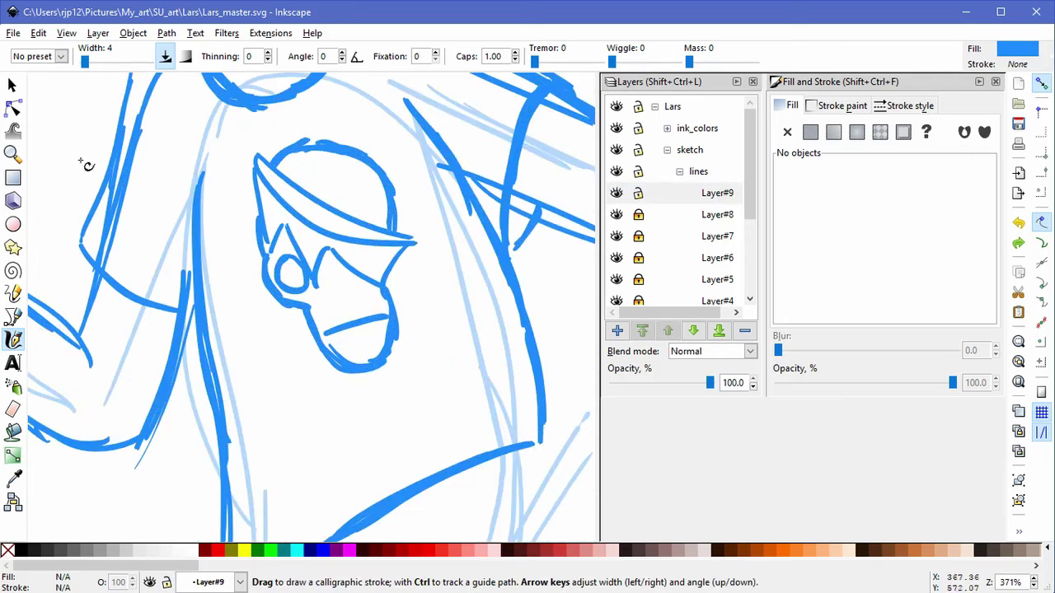
key(s)
drag(207, 113, 443, 405)
click(405, 328)
mouse_move(412, 255)
mouse_down()
mouse_move(403, 243)
mouse_move(403, 272)
mouse_up()
drag(387, 320, 387, 314)
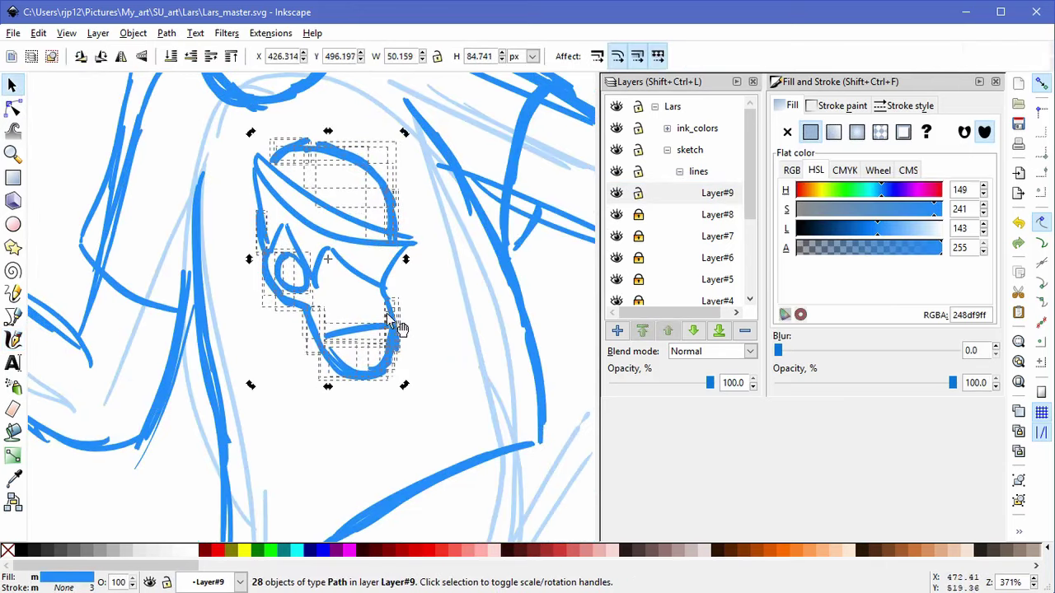
Step: Try a slight horizontal skew on the selected emblem strokes, undoing it and clearing the selection
drag(327, 385, 324, 387)
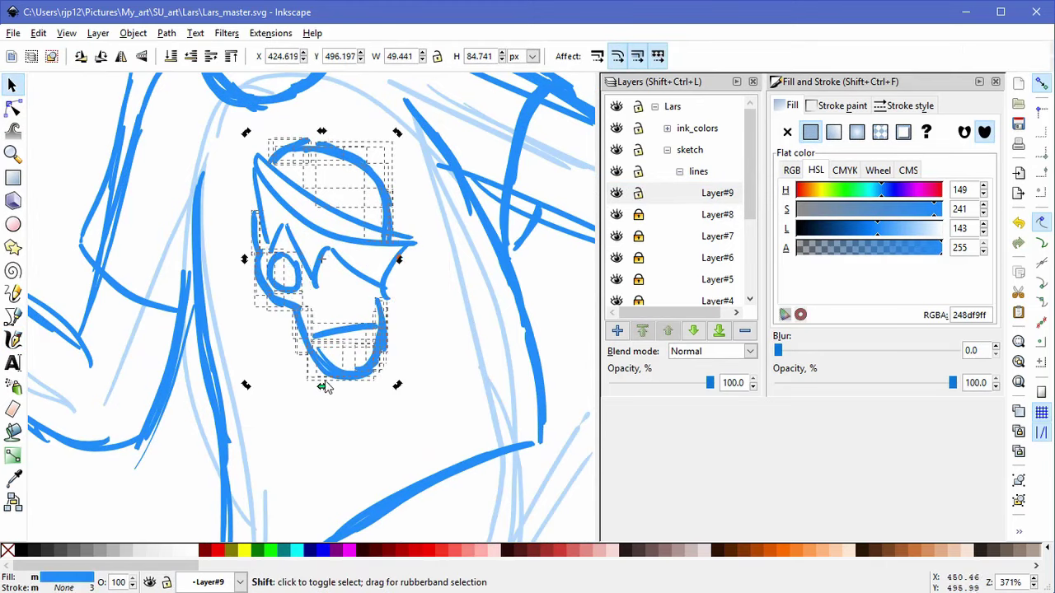
key(ctrl+z)
key(ctrl+z)
key(ctrl+z)
click(480, 346)
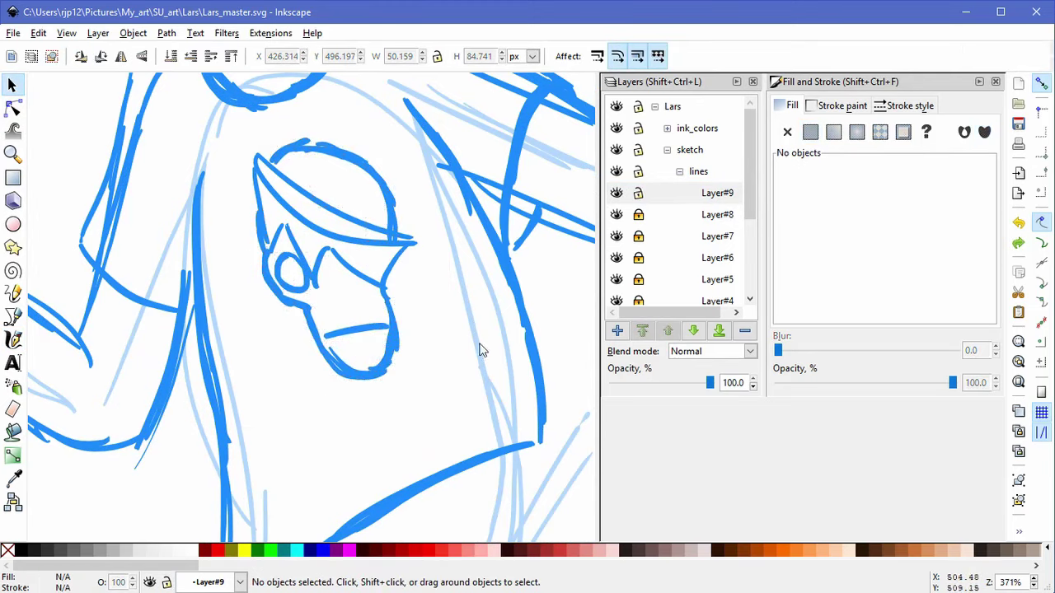
shift+middle_click(456, 333)
scroll(459, 334, down, 2)
scroll(452, 302, right, 3)
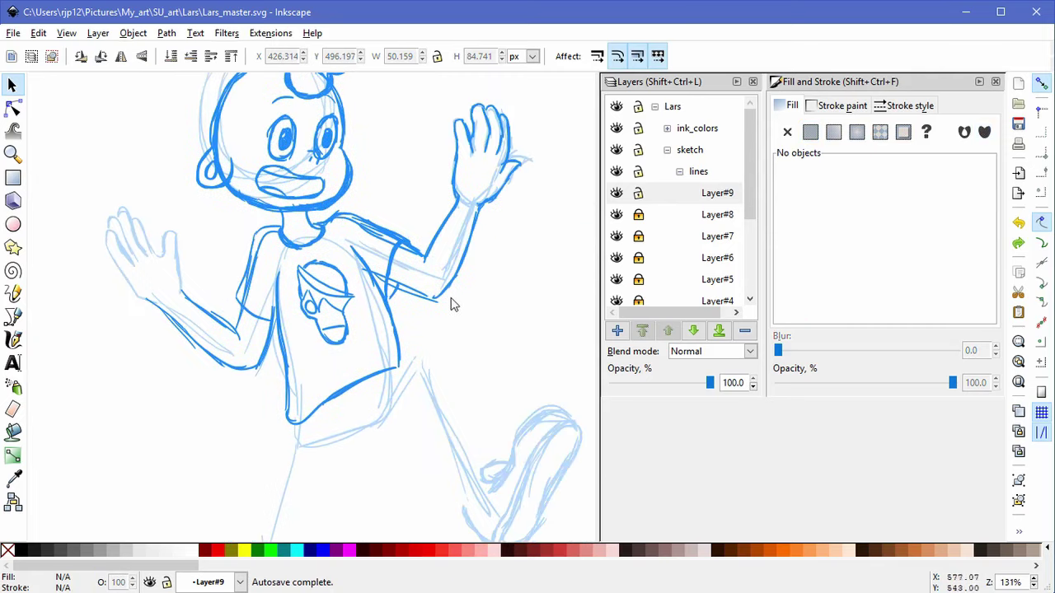
Step: Identify the layer holding the pupils by toggling layer visibility, then unlock Layer#5 and lock Layer#9
scroll(374, 162, up, 3)
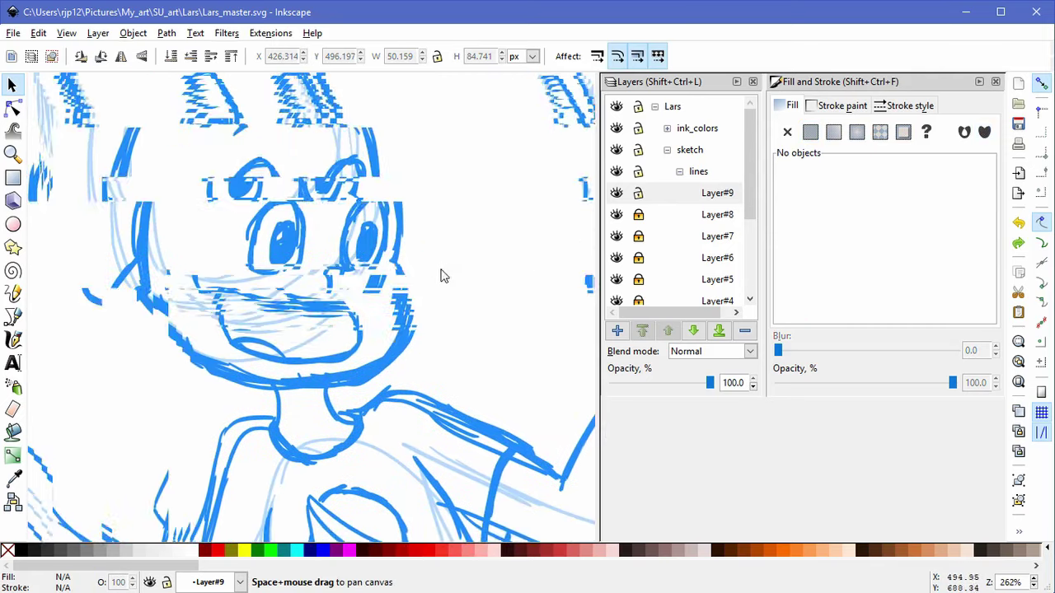
click(616, 236)
click(617, 237)
click(618, 257)
click(616, 278)
click(621, 255)
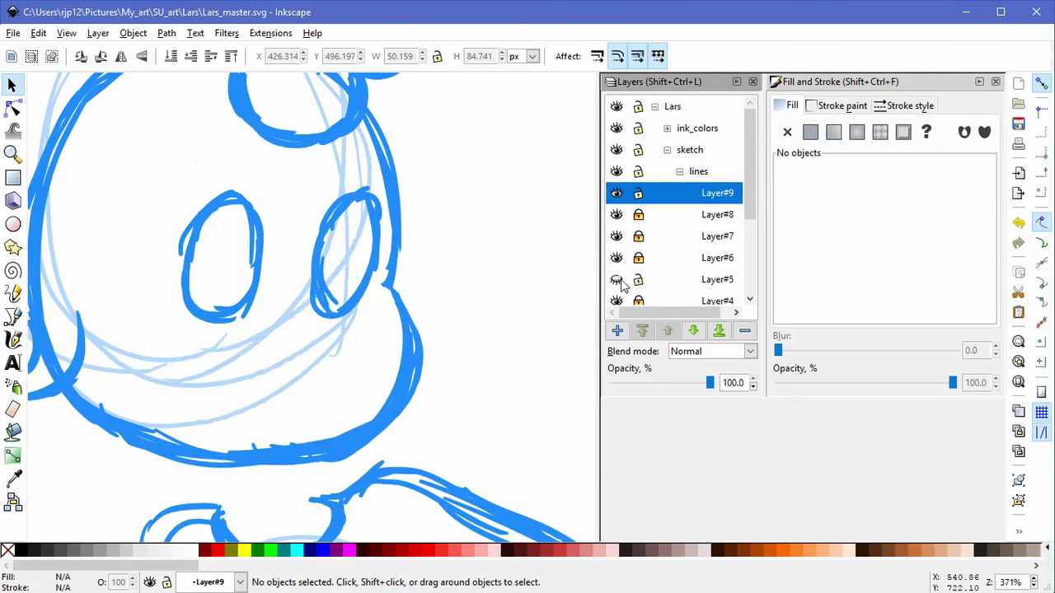
click(618, 280)
click(637, 196)
Step: Move the pupils of both eyes slightly downward
drag(320, 200, 377, 291)
drag(356, 256, 359, 270)
click(239, 272)
drag(239, 272, 243, 278)
click(411, 264)
scroll(457, 295, down, 3)
drag(487, 306, 456, 246)
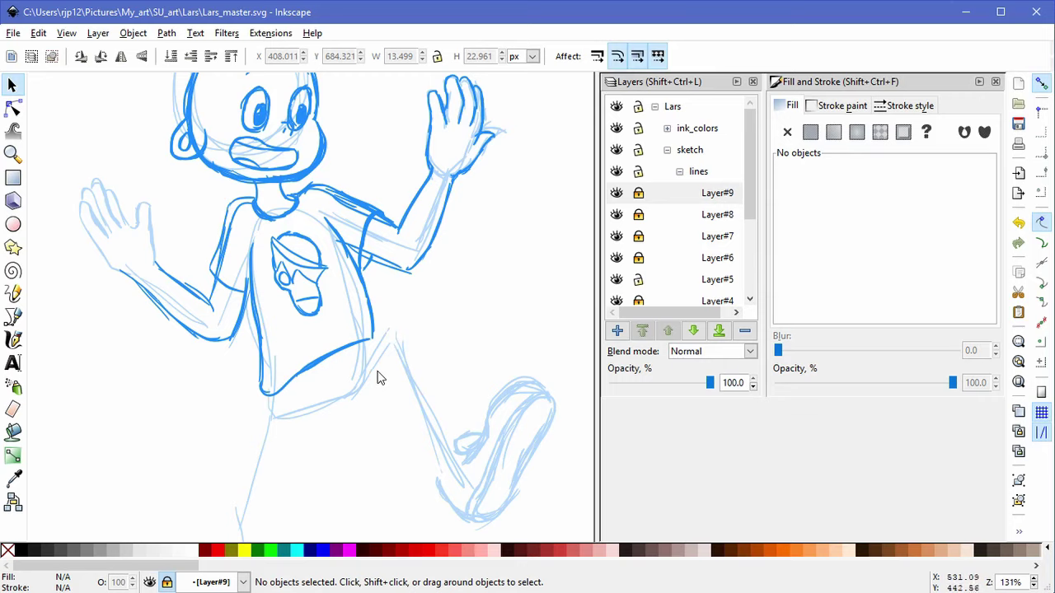
Step: Lock Layer#5 again and add a new layer above Layer#9, keeping Layer#9 locked
click(617, 281)
click(616, 281)
click(638, 280)
click(638, 196)
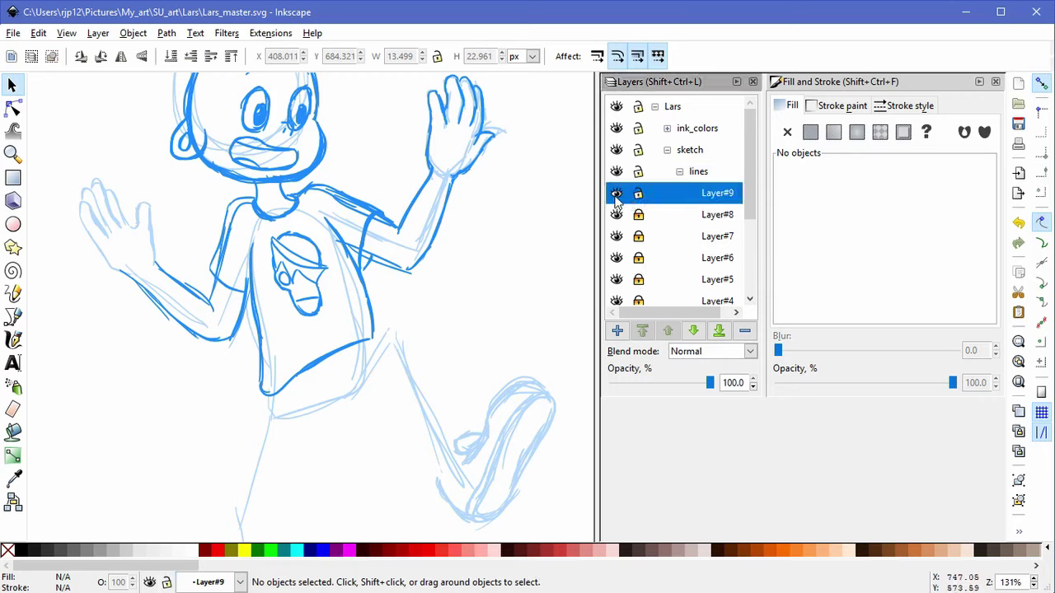
click(616, 330)
key(Return)
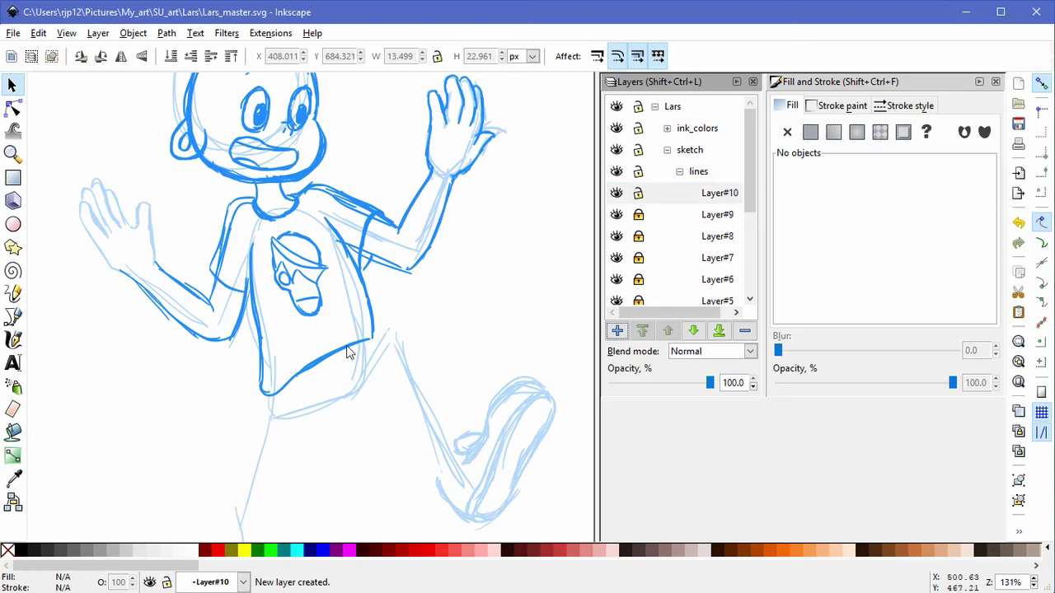
Step: Draw the raised leg's upper contour, shin line and trouser cuff with Calligraphy strokes
click(13, 340)
ctrl+scroll(377, 384, up, 1)
drag(343, 339, 400, 268)
drag(468, 315, 381, 216)
mouse_move(307, 173)
mouse_down()
mouse_move(318, 174)
mouse_move(418, 356)
mouse_move(377, 430)
mouse_up()
drag(399, 369, 368, 401)
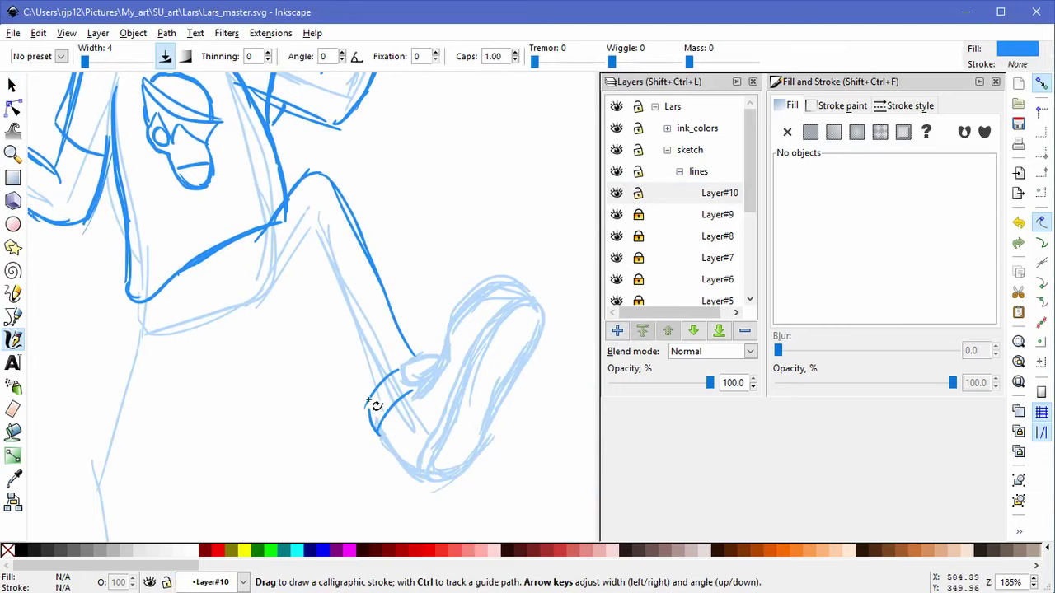
drag(309, 254, 367, 404)
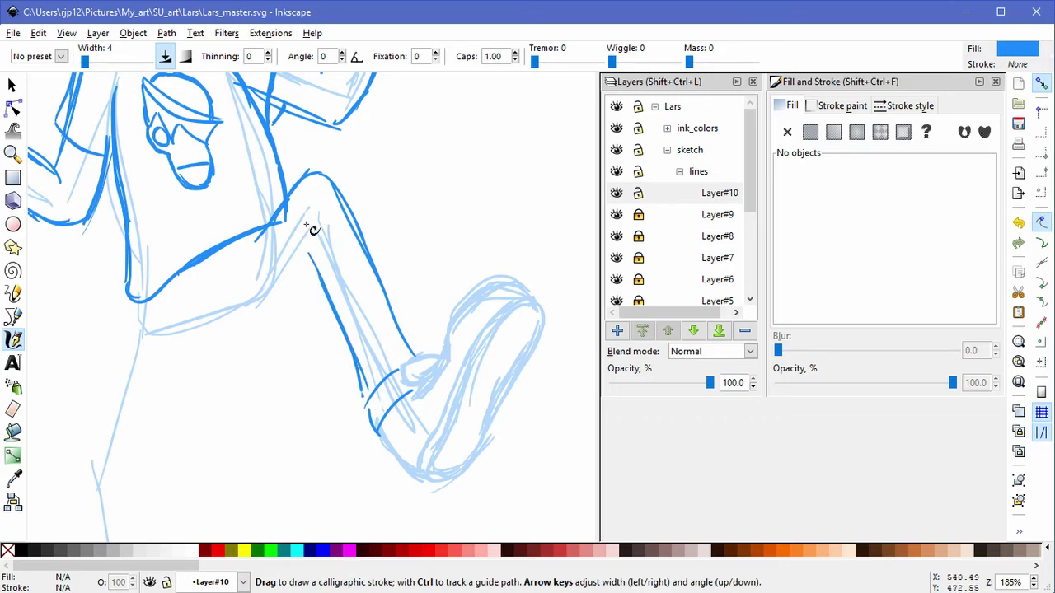
Step: Sketch the underside of the raised thigh from behind the knee toward the crotch
mouse_move(307, 259)
mouse_down()
mouse_move(246, 336)
mouse_move(236, 329)
mouse_move(196, 358)
mouse_up()
drag(237, 328, 267, 319)
key(space)
drag(173, 324, 262, 246)
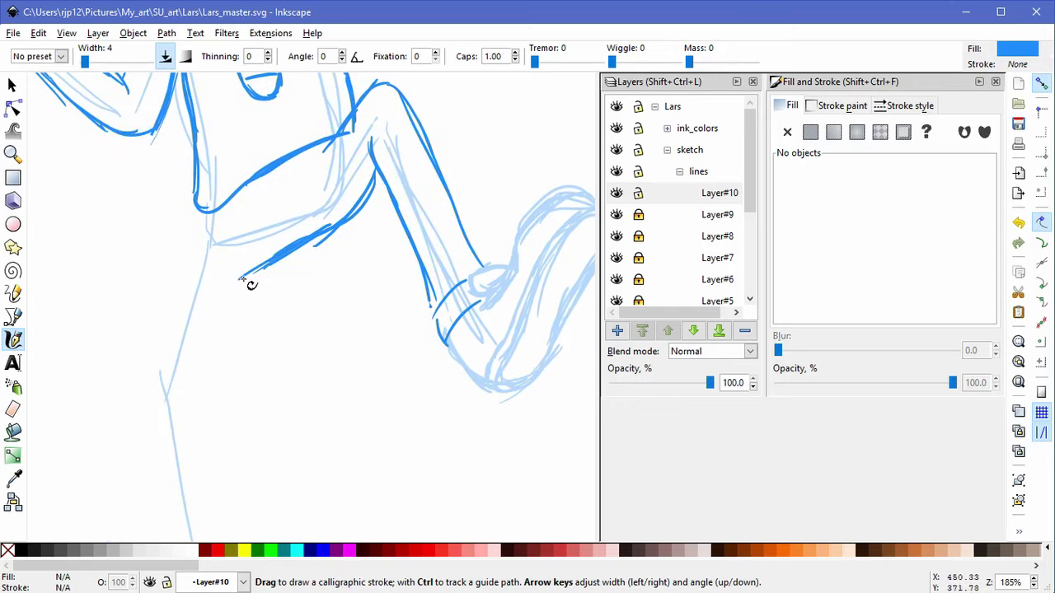
Step: Draw the outer and inner thigh lines of the standing leg, redoing the inner line once
drag(193, 216, 177, 282)
drag(196, 219, 167, 325)
drag(200, 213, 165, 334)
drag(249, 250, 223, 341)
drag(250, 251, 240, 295)
key(ctrl+z)
mouse_move(265, 259)
mouse_down()
mouse_move(236, 298)
mouse_move(202, 399)
mouse_up()
key(space)
mouse_move(192, 314)
mouse_down()
mouse_move(215, 244)
mouse_move(175, 327)
mouse_up()
Step: Draw both shin lines of the standing leg down to the ankle and thicken its inner thigh line
mouse_move(189, 260)
mouse_down()
mouse_move(164, 347)
mouse_move(180, 474)
mouse_up()
drag(165, 346, 172, 466)
drag(166, 325, 175, 484)
mouse_move(267, 240)
mouse_down()
mouse_move(226, 344)
mouse_move(239, 452)
mouse_up()
drag(219, 316, 234, 481)
drag(228, 417, 243, 487)
drag(220, 334, 260, 228)
drag(226, 293, 258, 231)
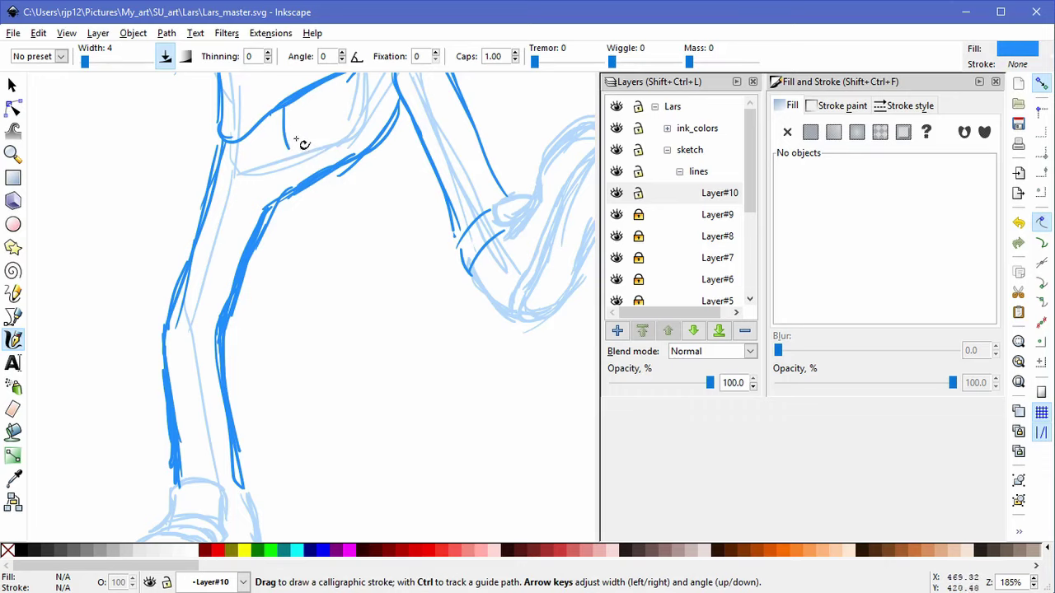
Step: Sketch the fly detail below the shirt hem and thicken the underside of the raised thigh
drag(336, 216, 304, 320)
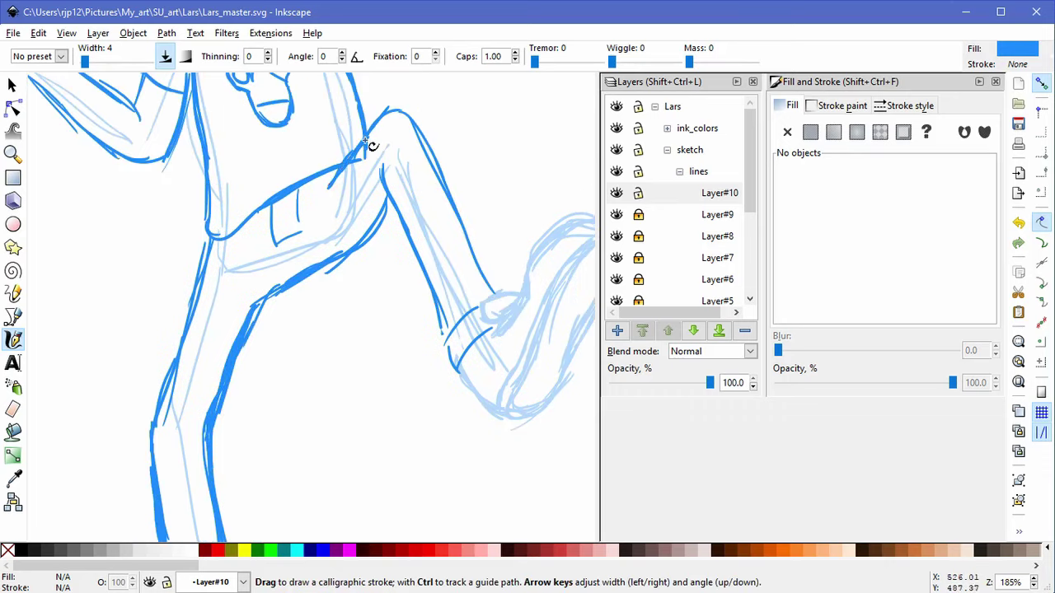
scroll(339, 361, down, 5)
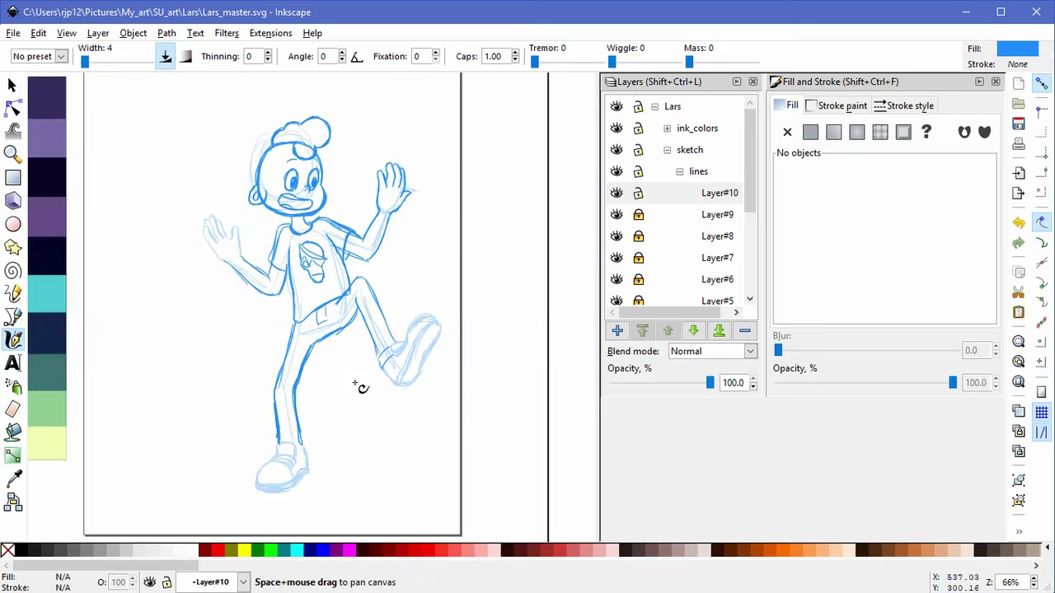
scroll(332, 352, up, 1)
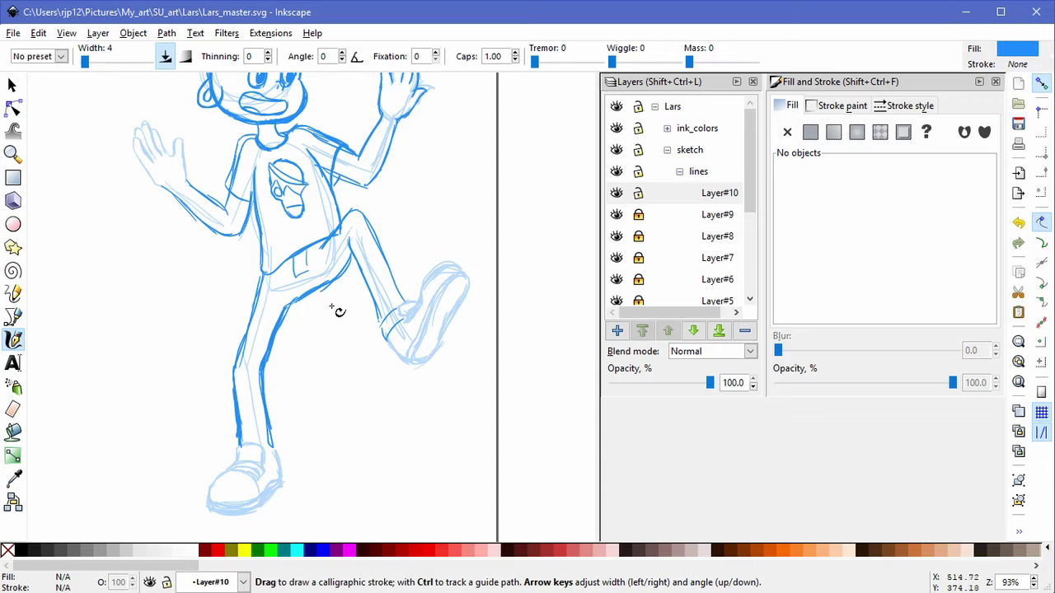
scroll(339, 301, up, 1)
mouse_move(340, 262)
mouse_down()
mouse_move(360, 239)
mouse_move(332, 278)
mouse_move(265, 306)
mouse_up()
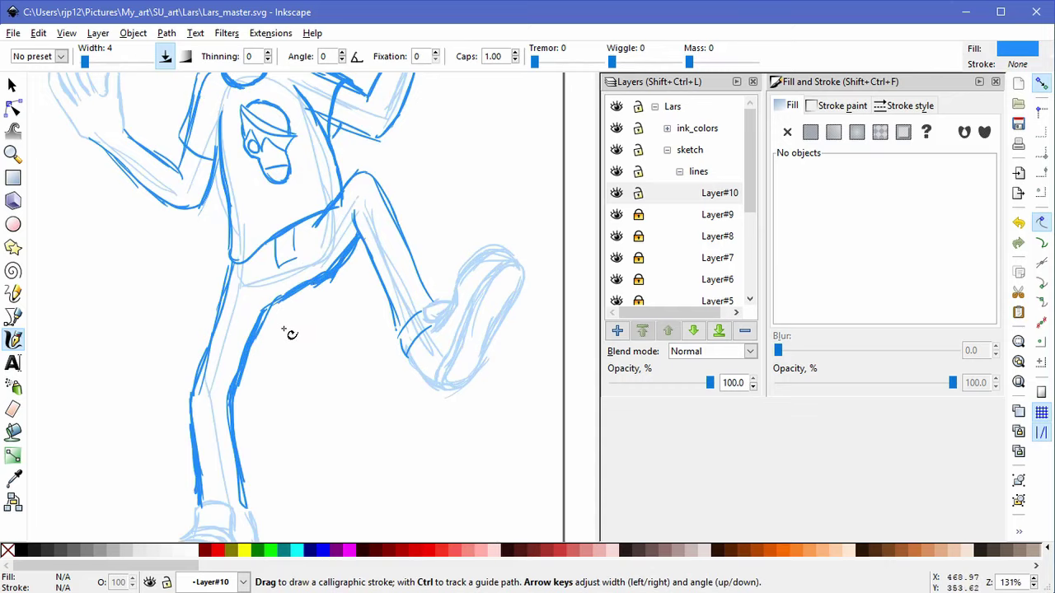
drag(306, 353, 294, 287)
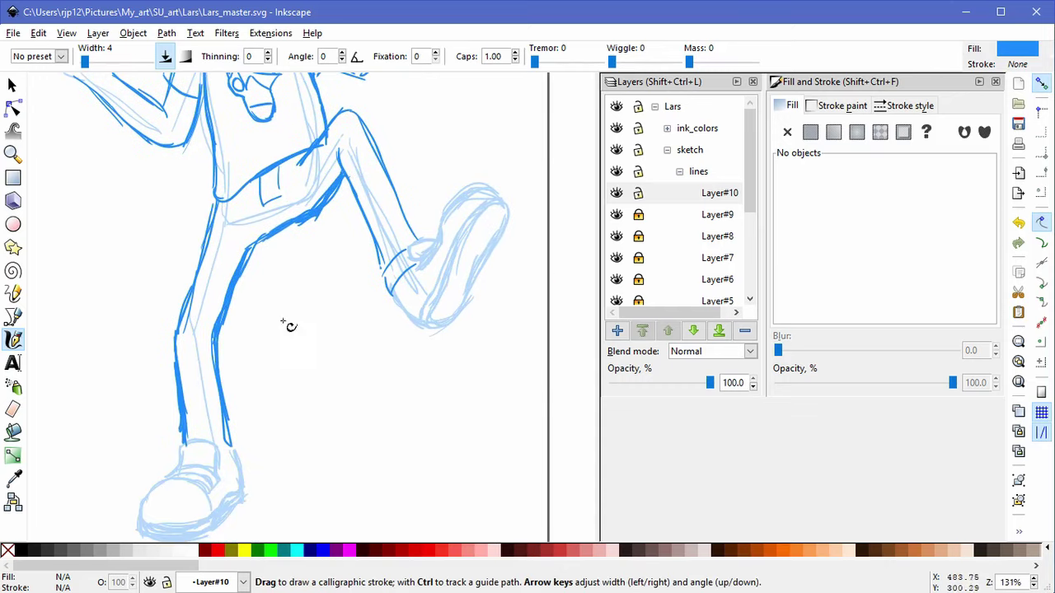
Step: Draw the trouser hem at the standing leg's ankle, undoing the first strokes and redrawing them
scroll(285, 367, up, 3)
drag(195, 388, 248, 384)
drag(224, 323, 246, 384)
mouse_move(105, 328)
mouse_down()
mouse_move(259, 355)
mouse_move(127, 309)
mouse_up()
key(ctrl+z)
key(ctrl+z)
key(ctrl+z)
mouse_move(108, 320)
mouse_down()
mouse_move(176, 318)
mouse_move(245, 363)
mouse_up()
scroll(305, 316, down, 2)
scroll(330, 288, down, 1)
scroll(371, 230, down, 1)
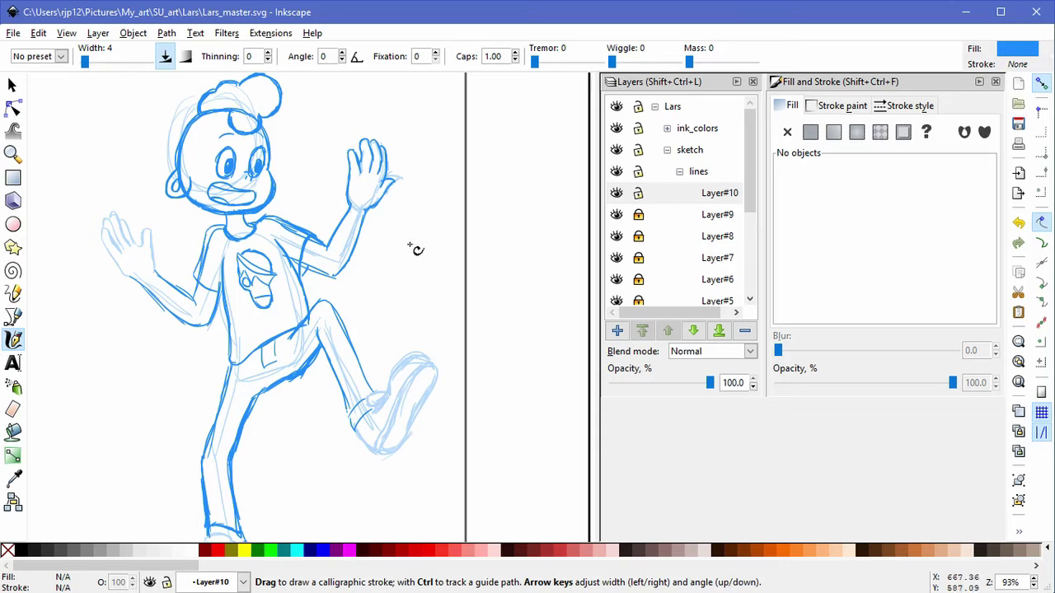
Step: Unlock the line layers from Layer#9 down to the lowest ones so the whole sketch is editable
key(5)
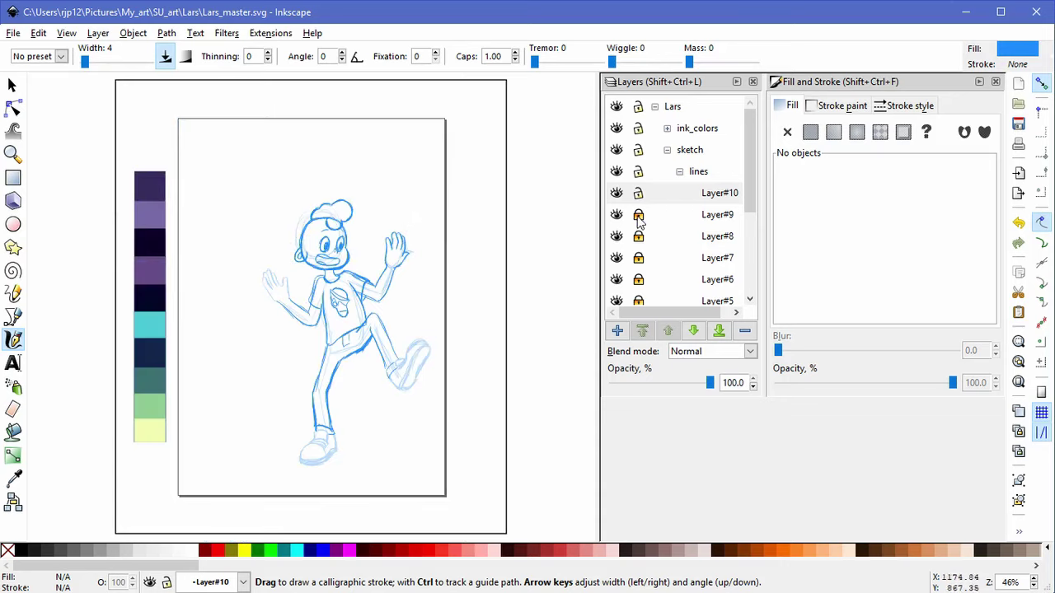
click(638, 215)
scroll(659, 247, down, 5)
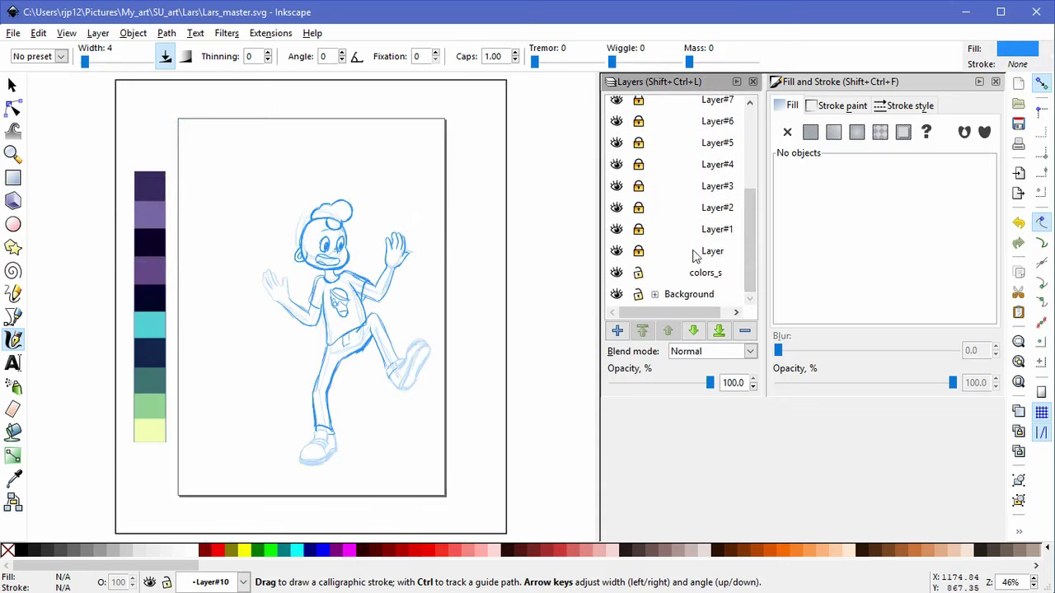
click(617, 251)
click(617, 252)
click(616, 230)
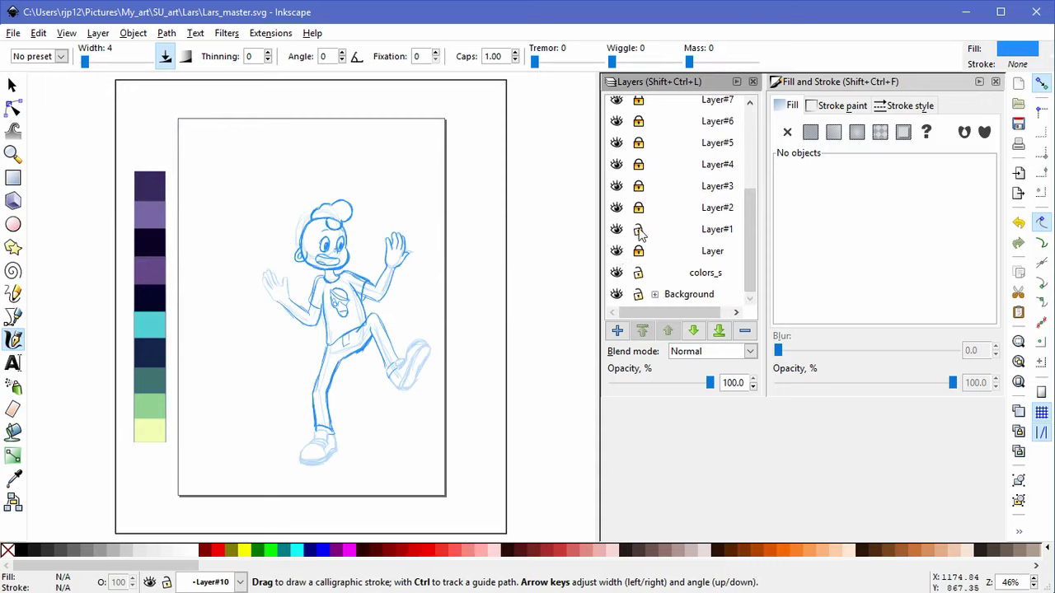
click(640, 104)
drag(751, 195, 751, 113)
Step: Select the whole character, scale it up proportionally to about 592 by 939 px, and reposition it on the page
click(12, 86)
mouse_move(216, 163)
mouse_down()
mouse_move(442, 431)
mouse_move(493, 519)
mouse_up()
drag(256, 194, 195, 129)
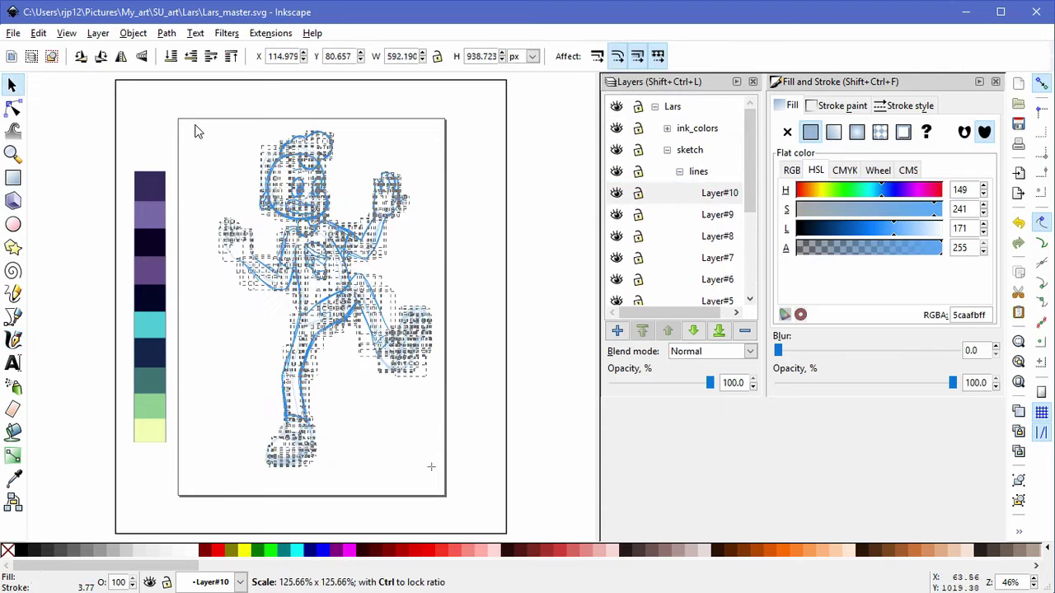
drag(316, 224, 304, 208)
click(444, 221)
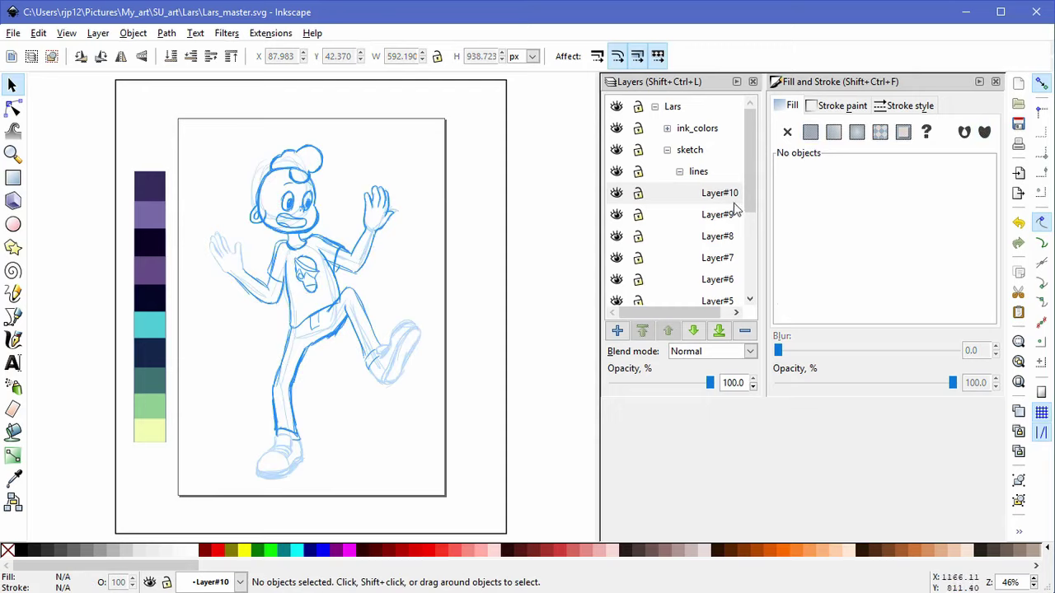
Step: Lock the line layers from Layer#9 down to Layer
click(638, 214)
scroll(641, 216, down, 2)
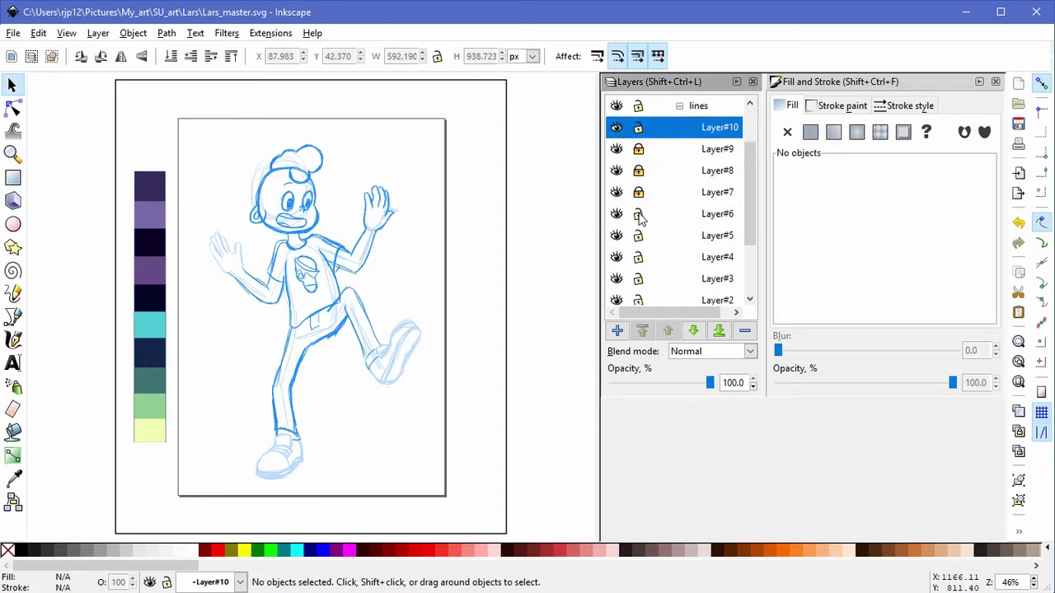
click(638, 278)
scroll(642, 216, down, 3)
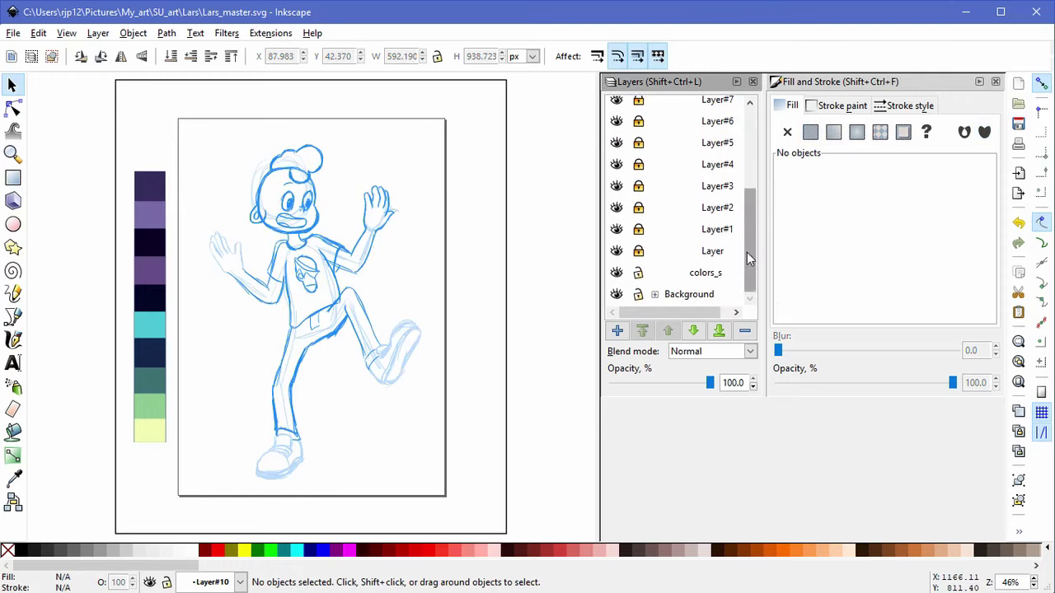
drag(750, 242, 750, 158)
Step: Add a new layer above Layer#10, check Layer#10's visibility and lock it
click(617, 330)
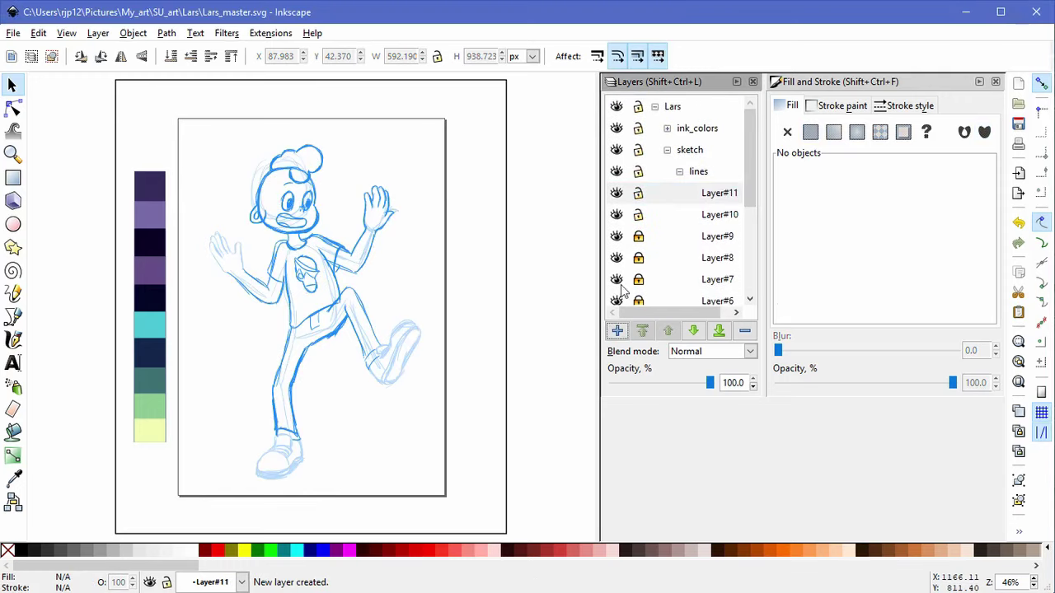
click(617, 214)
click(616, 214)
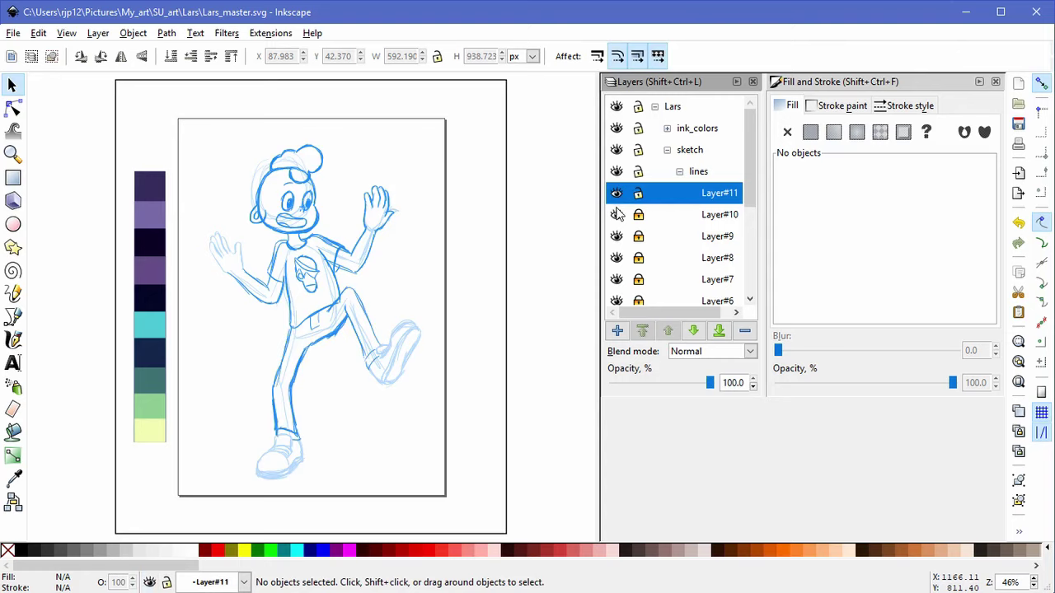
click(303, 274)
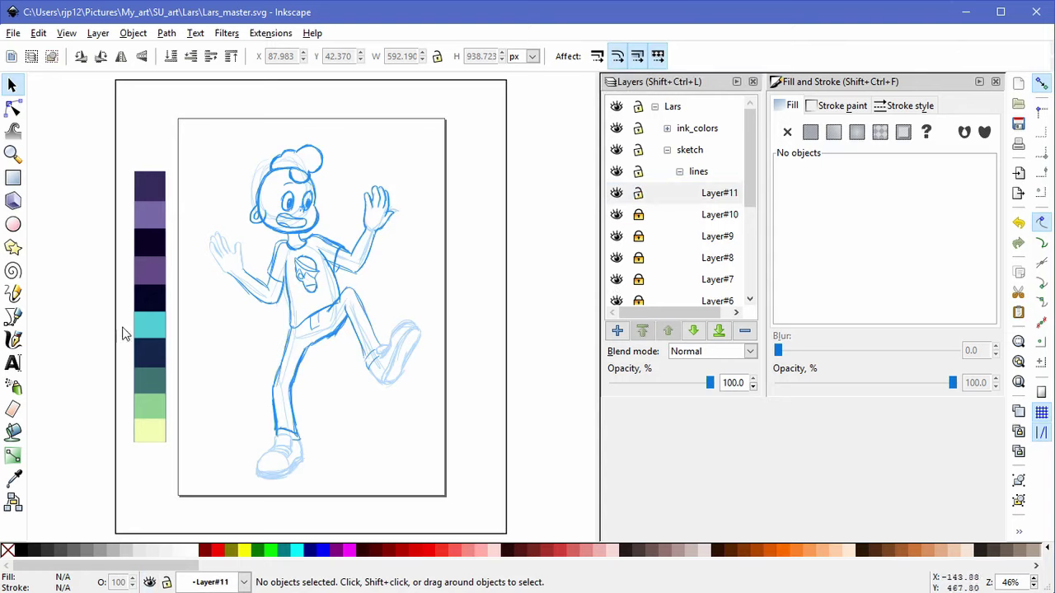
Step: Trace the heel of the palm into the wrist on the unfinished hand with the Calligraphy tool, redoing the stroke once
click(17, 341)
scroll(265, 264, up, 4)
drag(261, 260, 320, 265)
scroll(258, 249, up, 1)
mouse_move(123, 299)
mouse_down()
mouse_move(175, 310)
mouse_move(215, 376)
mouse_up()
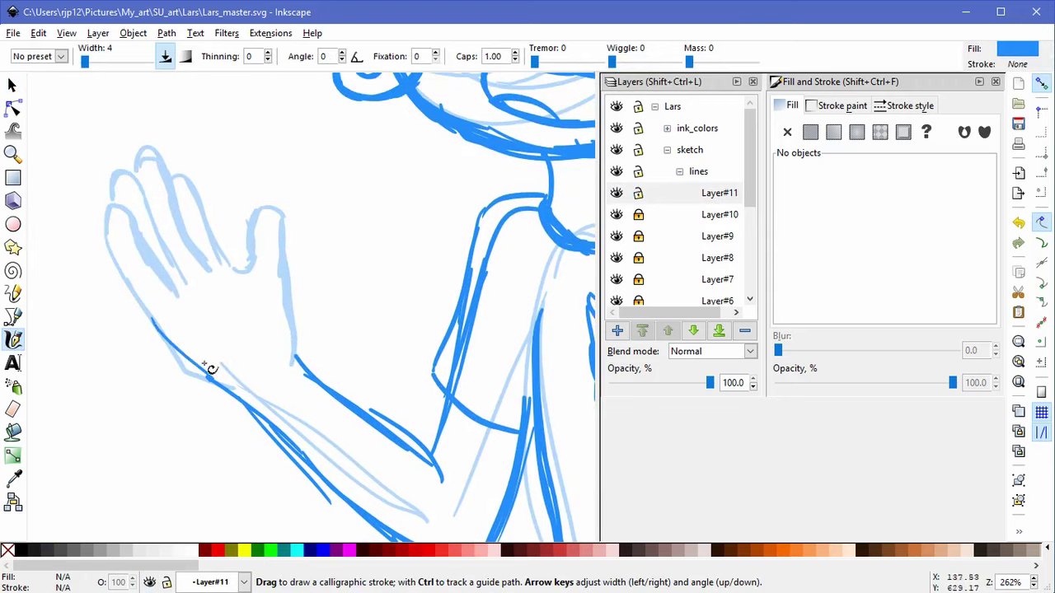
key(ctrl+z)
drag(162, 329, 229, 384)
Step: Draw the thumb of the unfinished hand and the curve between thumb and index finger
mouse_move(286, 282)
mouse_down()
mouse_move(281, 353)
mouse_move(290, 331)
mouse_move(291, 348)
mouse_move(287, 221)
mouse_up()
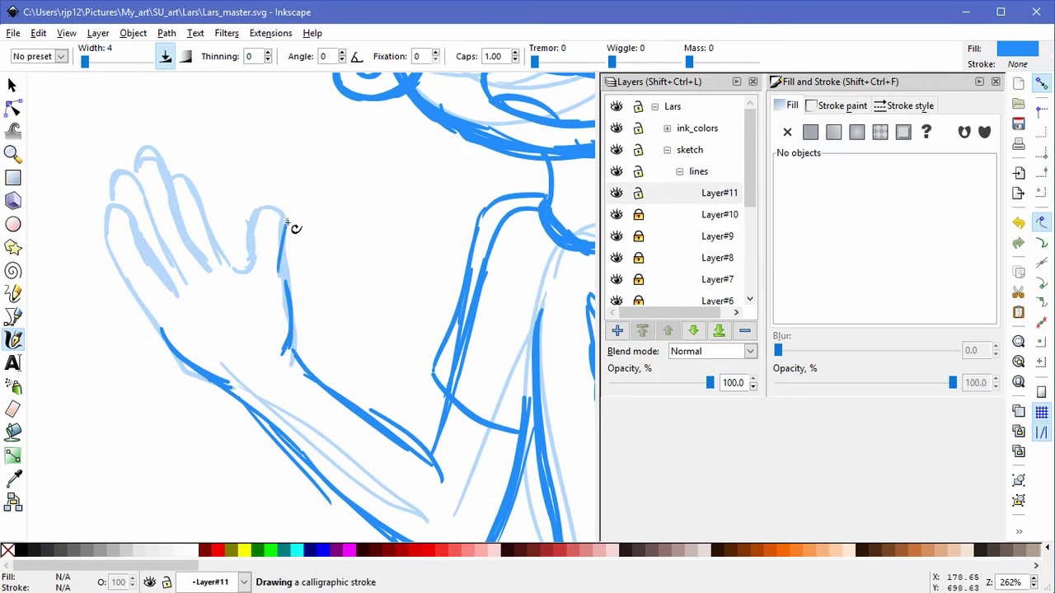
drag(250, 250, 283, 218)
mouse_move(254, 250)
mouse_down()
mouse_move(239, 262)
mouse_move(244, 245)
mouse_up()
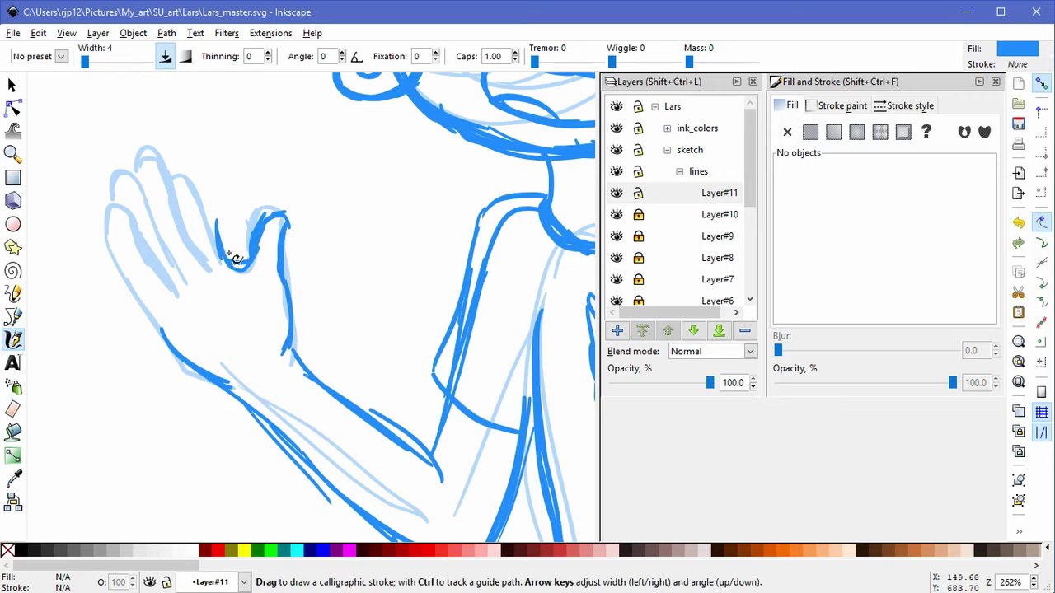
mouse_move(194, 189)
mouse_down()
mouse_move(188, 235)
mouse_move(197, 180)
mouse_move(223, 180)
mouse_up()
mouse_move(222, 180)
mouse_down()
mouse_move(221, 239)
mouse_move(198, 184)
mouse_move(219, 196)
mouse_move(193, 242)
mouse_move(188, 233)
mouse_up()
mouse_move(164, 176)
mouse_down()
mouse_move(192, 188)
mouse_move(171, 151)
mouse_move(157, 216)
mouse_move(184, 282)
mouse_up()
drag(128, 195, 143, 253)
mouse_move(150, 212)
mouse_down()
mouse_move(133, 194)
mouse_move(122, 244)
mouse_up()
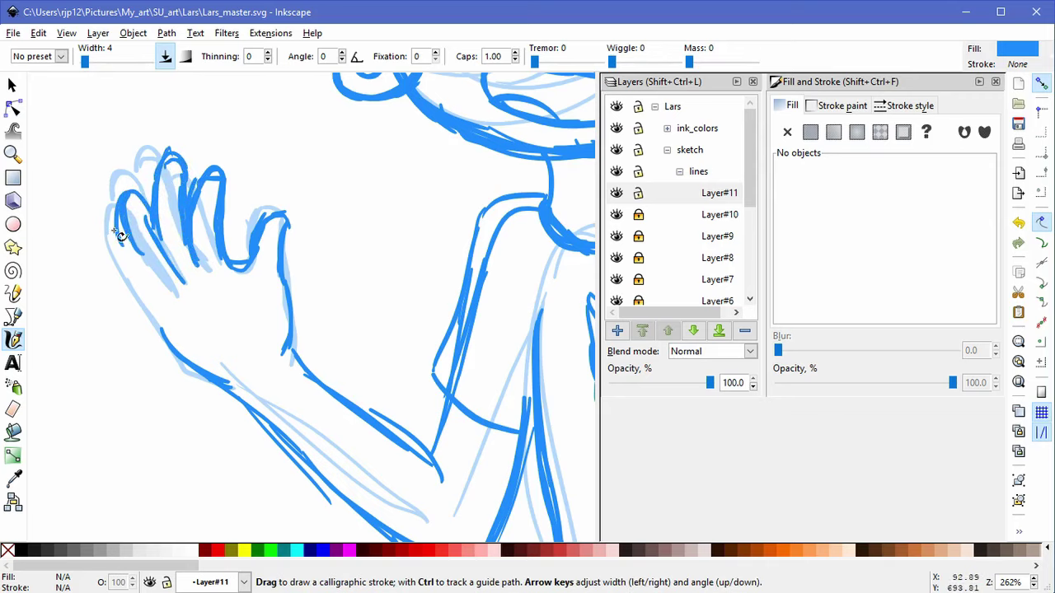
key(ctrl+z)
key(ctrl+z)
key(ctrl+z)
key(ctrl+z)
key(ctrl+z)
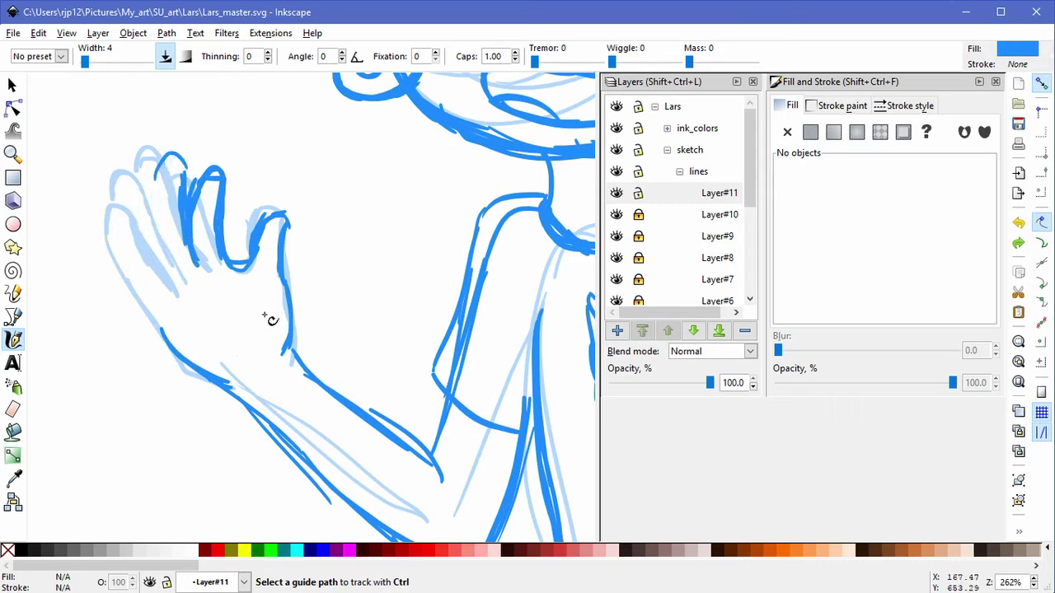
key(ctrl+z)
key(ctrl+z)
key(ctrl+z)
key(ctrl+z)
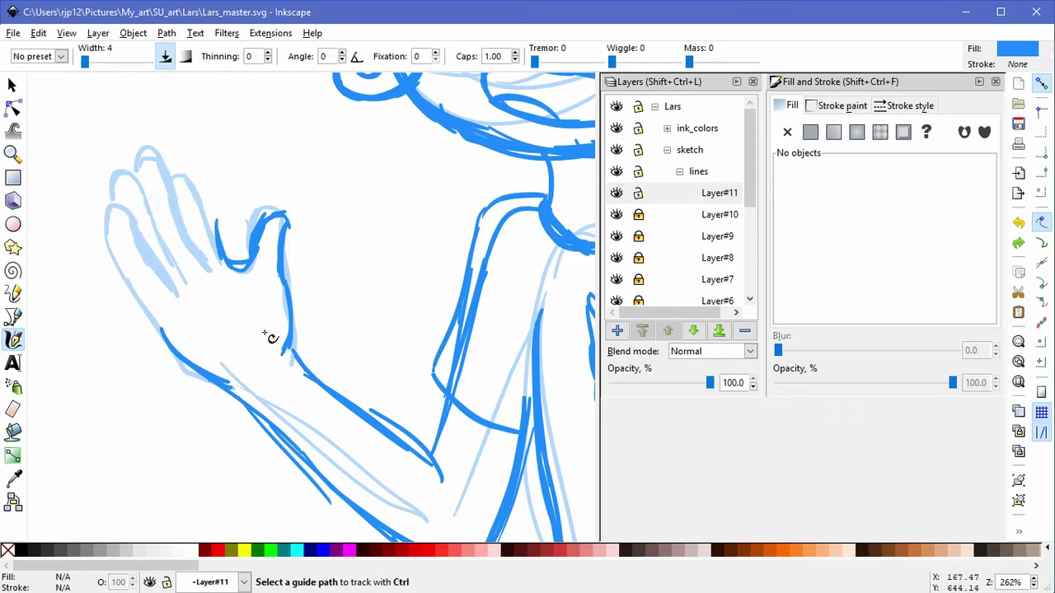
Step: Draw the little finger and the outer edge of the palm down to the wrist
drag(122, 239, 127, 292)
key(ctrl+z)
drag(124, 234, 132, 293)
drag(130, 282, 161, 330)
drag(162, 274, 175, 293)
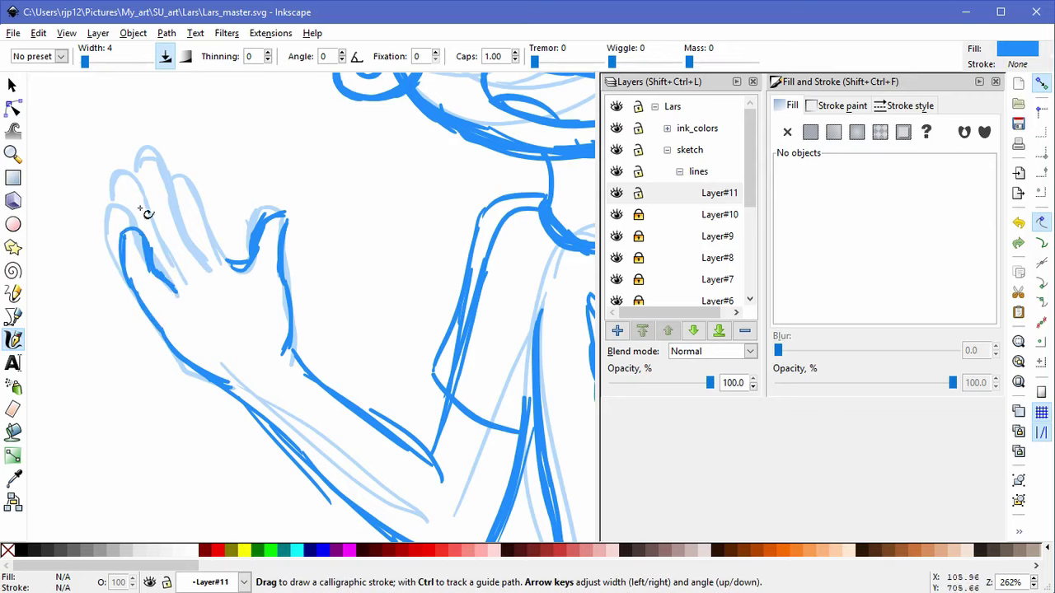
Step: Draw the ring, middle and index fingers and join the index finger to the thumb curve
mouse_move(126, 224)
mouse_down()
mouse_move(131, 203)
mouse_move(128, 218)
mouse_move(163, 233)
mouse_up()
key(ctrl+z)
key(ctrl+z)
drag(147, 202, 175, 250)
mouse_move(150, 199)
mouse_down()
mouse_move(168, 190)
mouse_move(208, 265)
mouse_up()
mouse_move(189, 210)
mouse_down()
mouse_move(182, 200)
mouse_move(201, 201)
mouse_up()
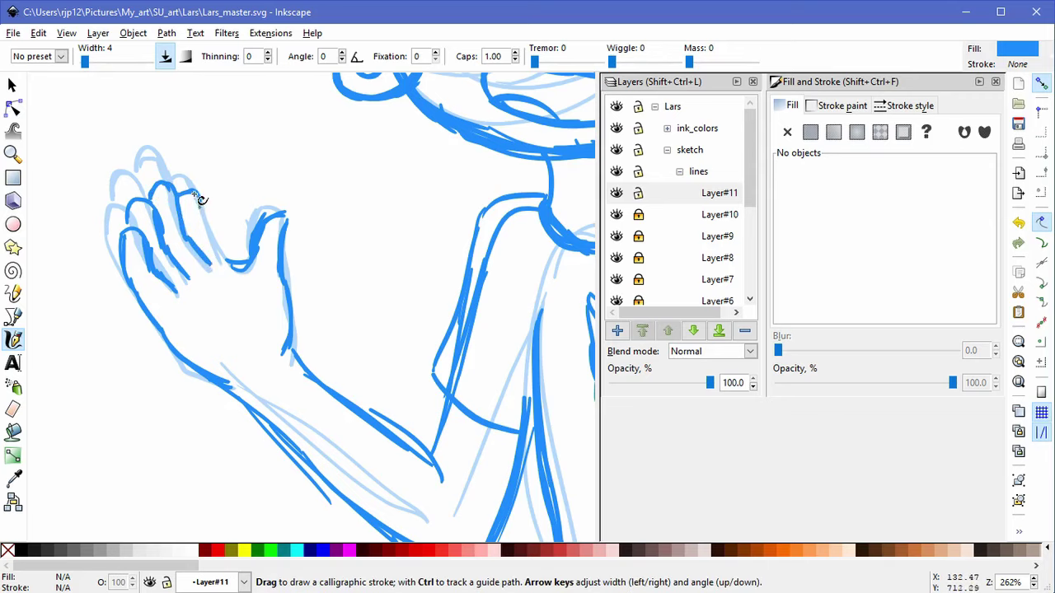
drag(215, 272, 255, 254)
scroll(365, 264, down, 5)
scroll(312, 310, up, 4)
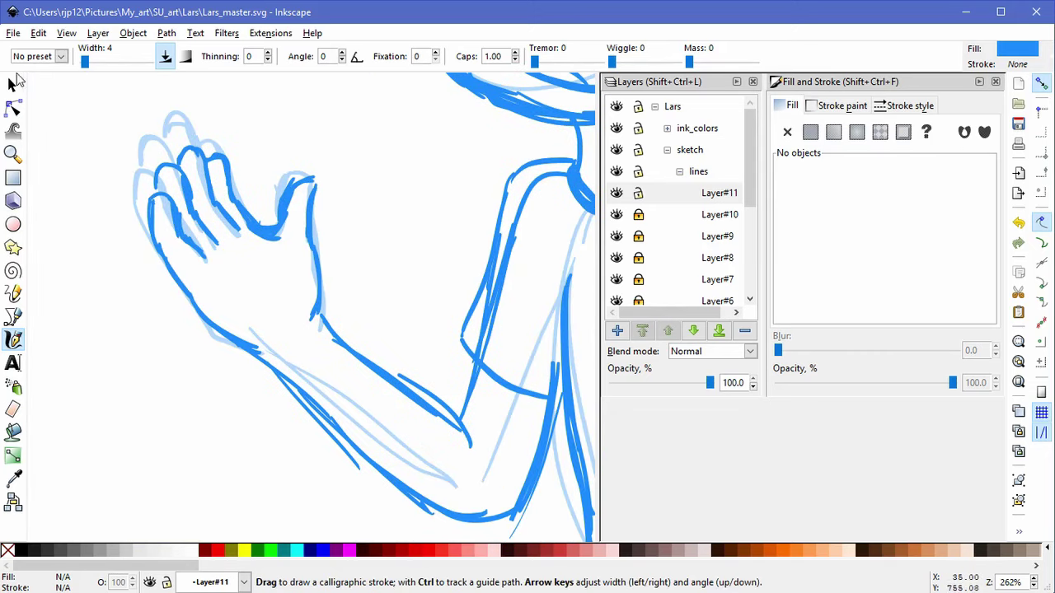
Step: Select individual strokes of the newly drawn hand and adjust their placement
click(15, 84)
drag(223, 274, 170, 228)
mouse_move(212, 263)
mouse_down()
mouse_move(214, 273)
mouse_move(248, 247)
mouse_up()
click(218, 257)
click(215, 241)
click(240, 228)
click(232, 226)
click(356, 212)
Step: Select the finger strokes together and shift them slightly upward toward the rough sketch's fingertips
drag(75, 154, 257, 237)
drag(85, 131, 243, 207)
click(118, 265)
mouse_move(118, 265)
alt+mouse_down()
mouse_move(223, 152)
mouse_move(125, 225)
alt+mouse_up()
drag(192, 140, 184, 132)
click(194, 164)
drag(221, 169, 238, 172)
click(332, 247)
ctrl+scroll(393, 239, down, 2)
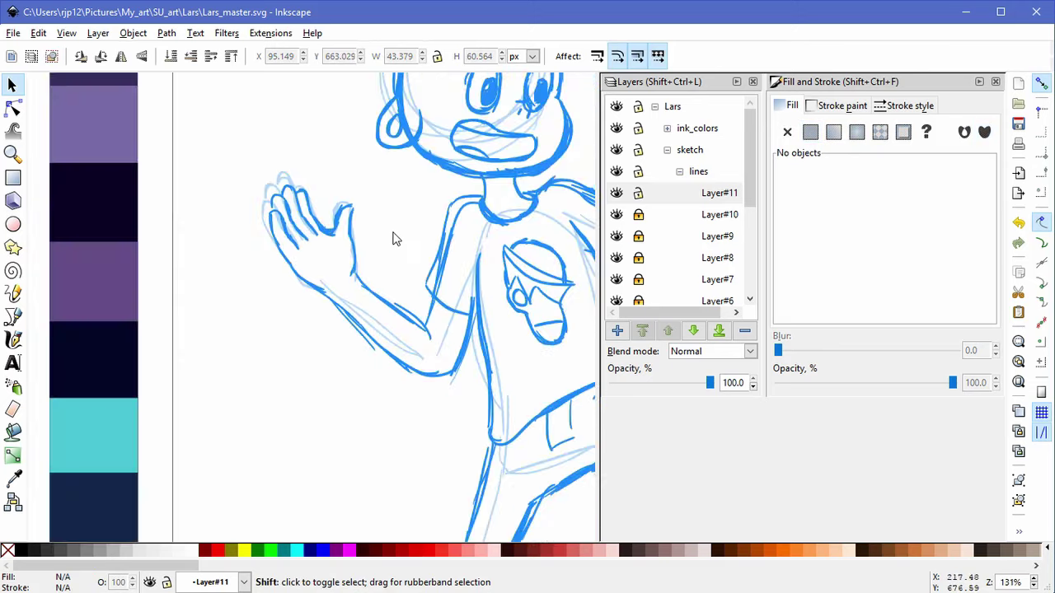
Step: Draw the ankle collar and the rounded toe outline of the raised foot's shoe over the rough sketch
drag(393, 239, 240, 238)
key(space)
drag(467, 167, 351, 195)
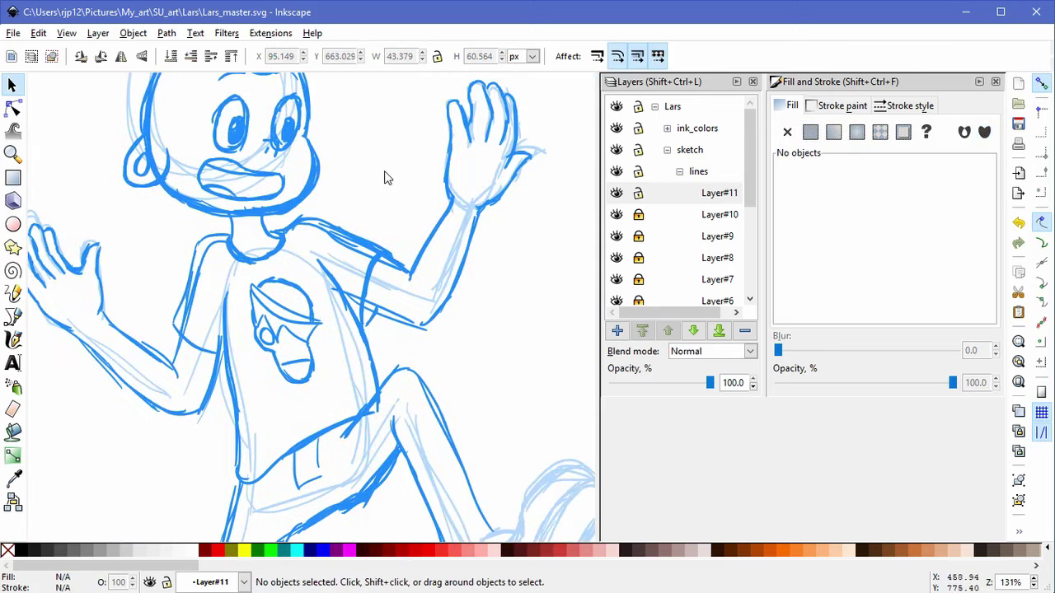
ctrl+scroll(387, 180, down, 3)
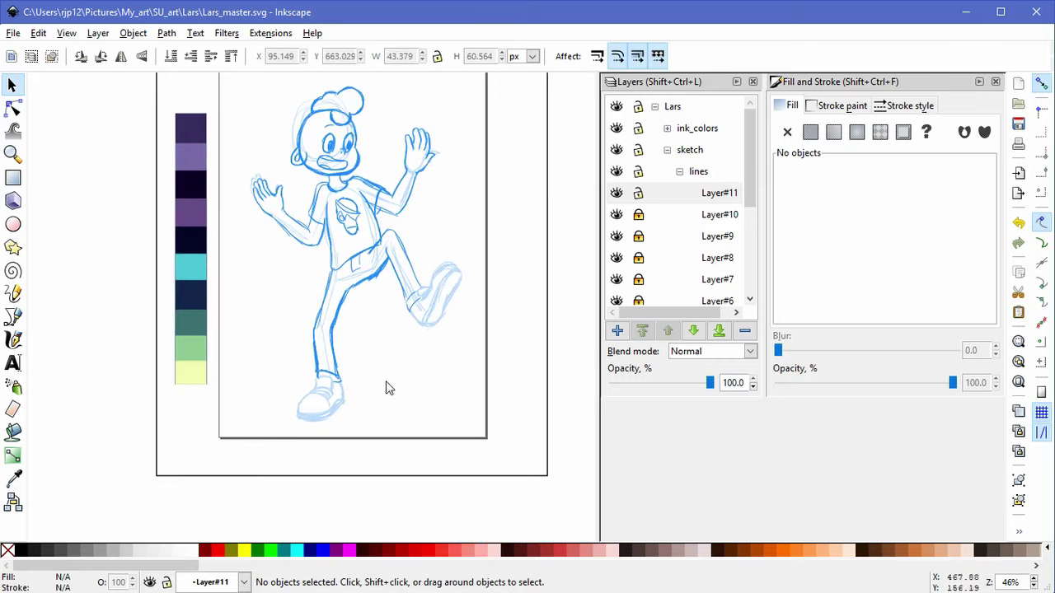
click(13, 340)
ctrl+scroll(454, 330, up, 5)
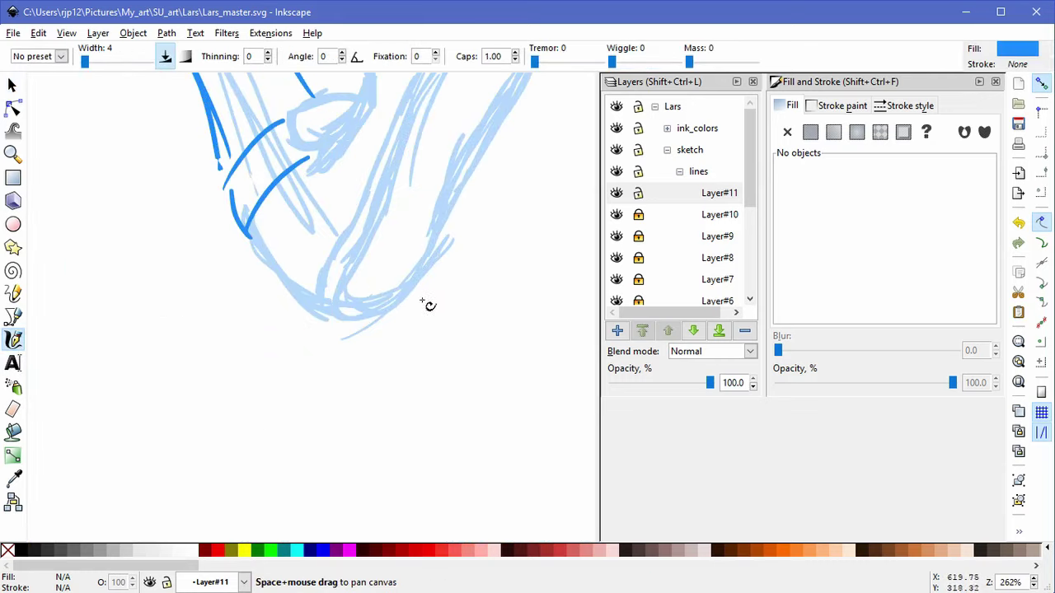
drag(311, 165, 337, 219)
mouse_move(322, 160)
mouse_down()
mouse_move(377, 145)
mouse_move(330, 148)
mouse_move(318, 160)
mouse_up()
key(space)
mouse_move(372, 193)
mouse_down()
mouse_move(283, 251)
mouse_move(322, 223)
mouse_move(316, 235)
mouse_move(357, 178)
mouse_move(353, 197)
mouse_move(346, 165)
mouse_move(371, 129)
mouse_up()
key(space)
drag(350, 200, 306, 279)
mouse_move(306, 231)
mouse_down()
mouse_move(346, 169)
mouse_move(418, 161)
mouse_move(445, 172)
mouse_up()
mouse_move(438, 164)
mouse_down()
mouse_move(442, 198)
mouse_move(466, 189)
mouse_up()
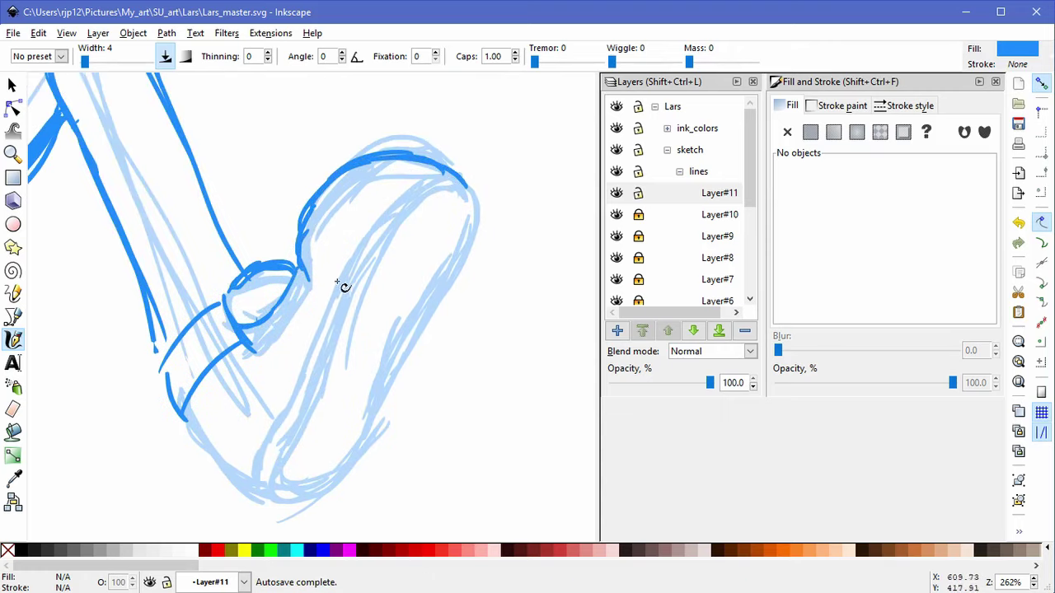
Step: Draw the sole, heel and inner edge lines of the raised foot's shoe
mouse_move(337, 282)
mouse_down()
mouse_move(368, 230)
mouse_move(450, 195)
mouse_move(468, 193)
mouse_move(474, 214)
mouse_move(475, 203)
mouse_move(434, 196)
mouse_move(366, 273)
mouse_move(305, 398)
mouse_move(316, 377)
mouse_move(343, 458)
mouse_move(395, 353)
mouse_move(460, 264)
mouse_move(475, 204)
mouse_up()
mouse_move(337, 276)
mouse_down()
mouse_move(258, 483)
mouse_move(195, 424)
mouse_move(241, 476)
mouse_up()
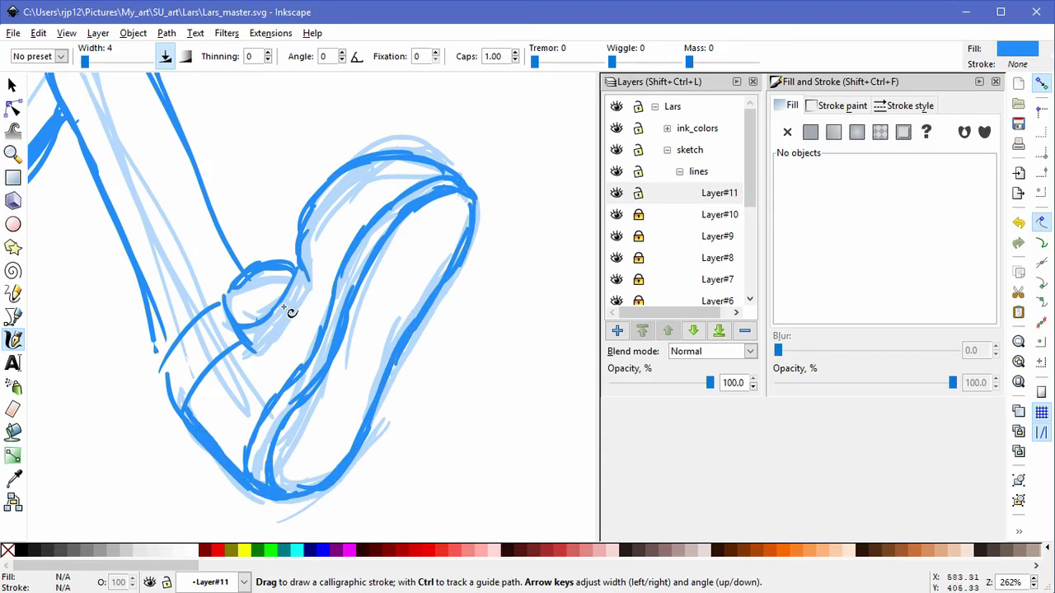
mouse_move(310, 285)
mouse_down()
mouse_move(272, 329)
mouse_move(287, 325)
mouse_up()
Step: Draw the ankle opening, tongue and instep lines of the standing foot's shoe
scroll(177, 466, down, 4)
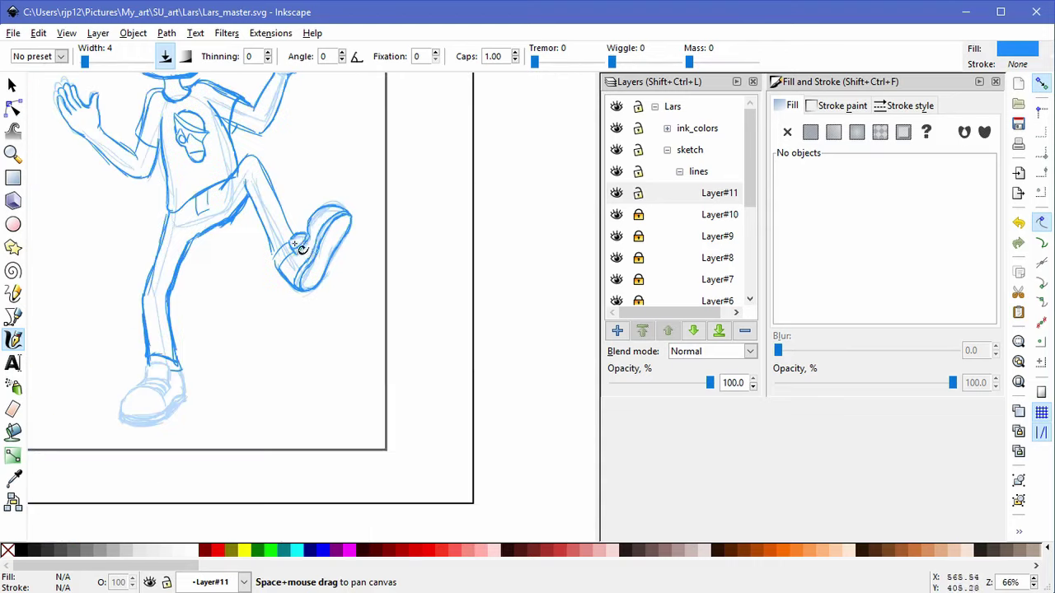
scroll(228, 358, up, 4)
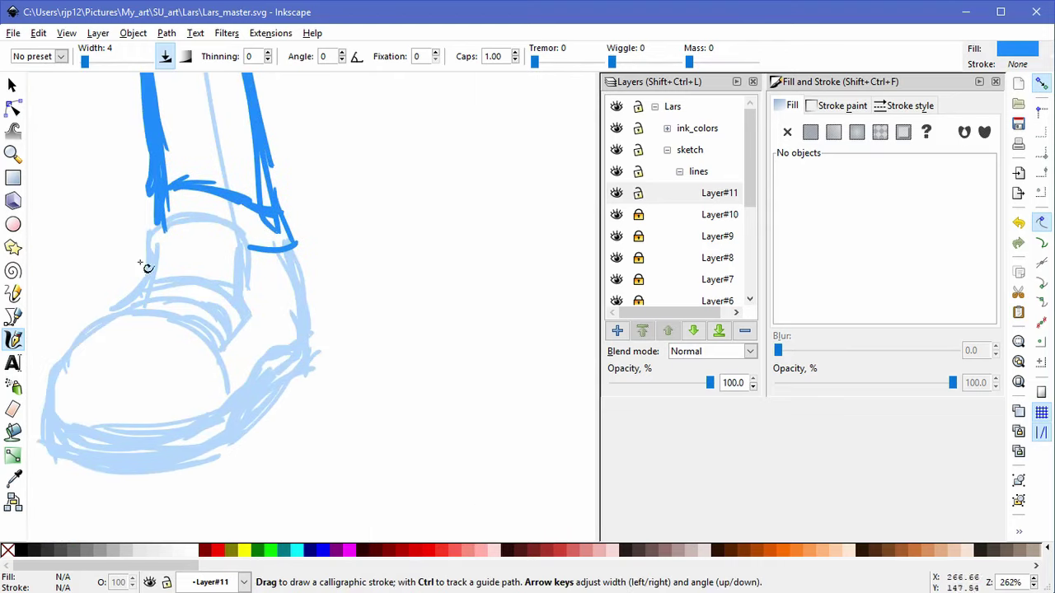
drag(137, 295, 120, 309)
mouse_move(150, 231)
mouse_down()
mouse_move(170, 214)
mouse_move(223, 218)
mouse_move(240, 249)
mouse_move(245, 240)
mouse_move(242, 313)
mouse_move(213, 345)
mouse_up()
drag(150, 289, 221, 290)
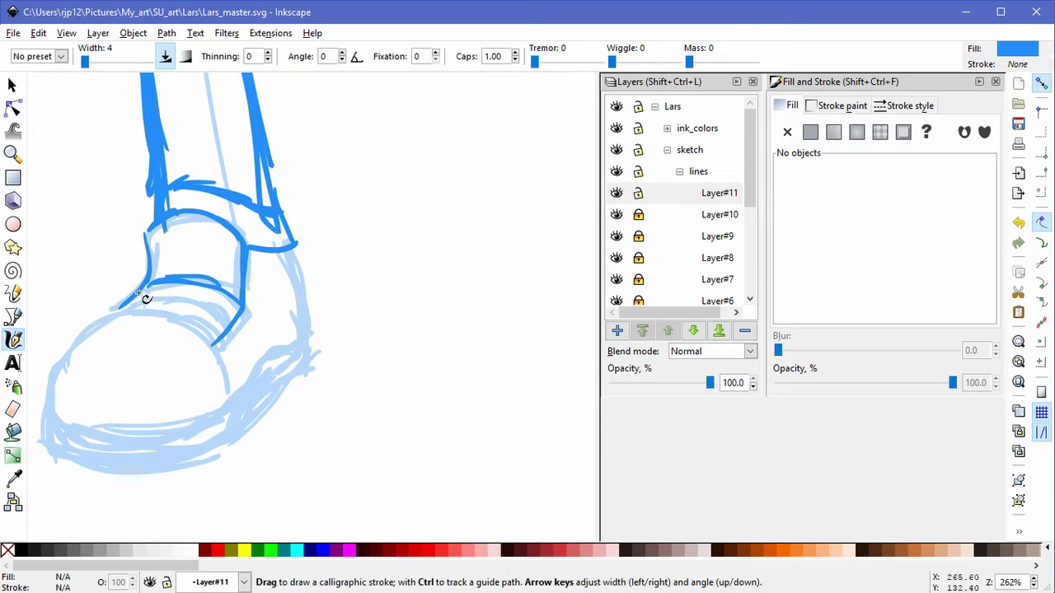
drag(140, 292, 227, 322)
key(ctrl+z)
Step: Draw the rounded toe cap and its lower seam on the standing shoe, undoing the unwanted seam stroke
mouse_move(118, 311)
mouse_down()
mouse_move(61, 371)
mouse_move(52, 420)
mouse_move(152, 313)
mouse_move(220, 351)
mouse_move(218, 394)
mouse_up()
mouse_move(54, 418)
mouse_down()
mouse_move(123, 431)
mouse_move(199, 426)
mouse_up()
drag(136, 435, 236, 402)
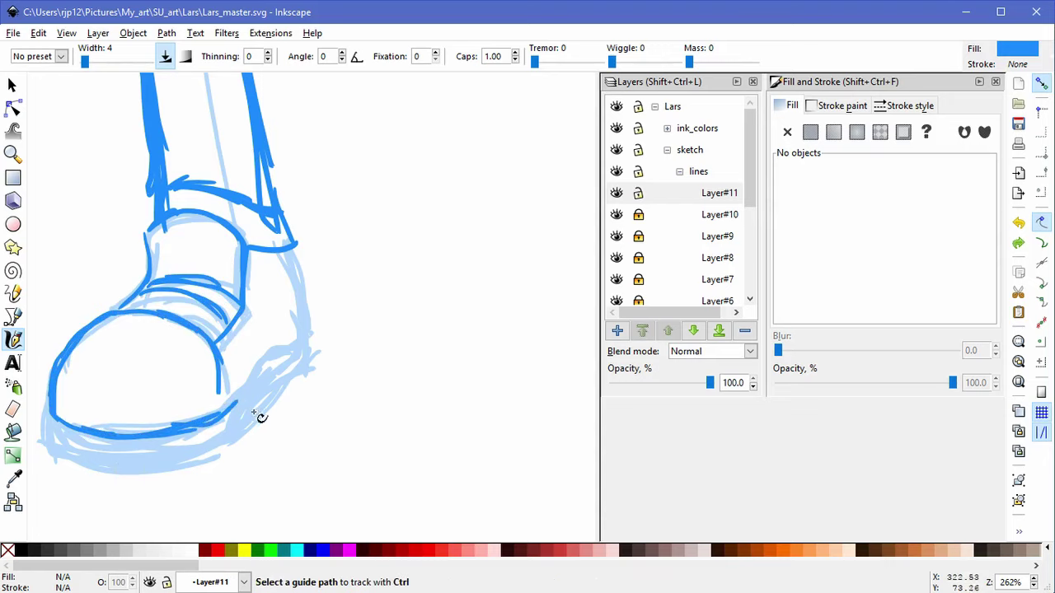
key(ctrl+z)
Step: Draw the upper sole line, the heel and the bottom sole outline of the standing shoe
mouse_move(180, 432)
mouse_down()
mouse_move(232, 409)
mouse_move(253, 377)
mouse_move(307, 339)
mouse_up()
mouse_move(293, 255)
mouse_down()
mouse_move(315, 367)
mouse_move(218, 449)
mouse_up()
mouse_move(52, 427)
mouse_down()
mouse_move(58, 458)
mouse_move(180, 471)
mouse_move(148, 467)
mouse_up()
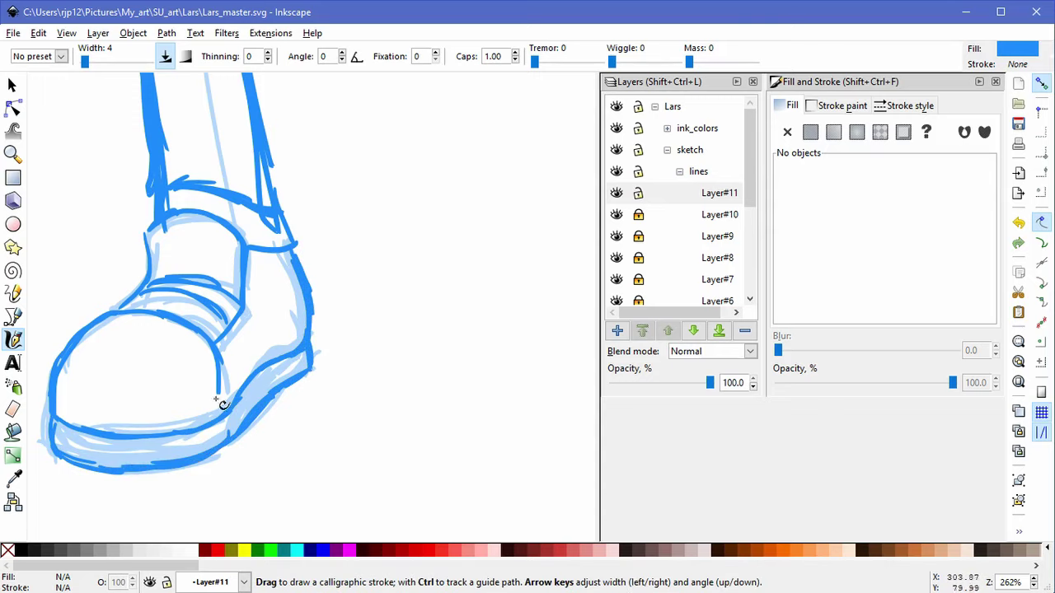
Step: Hide the rough pose layers Layer and Layer#1 so only the refined lines are shown
scroll(345, 246, down, 4)
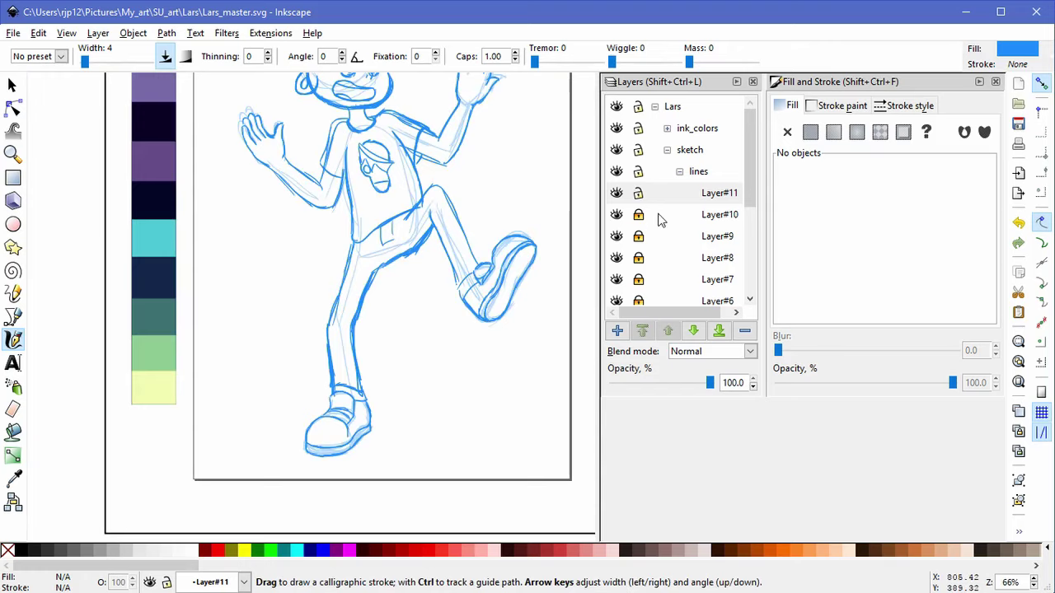
scroll(752, 215, down, 2)
scroll(752, 214, down, 3)
click(617, 251)
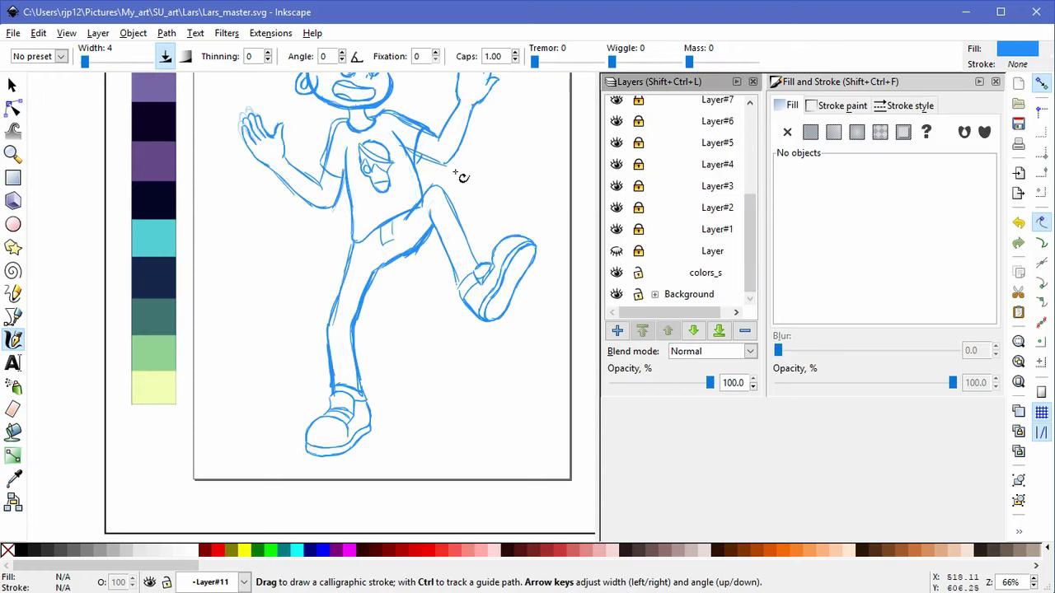
click(12, 86)
drag(508, 118, 486, 219)
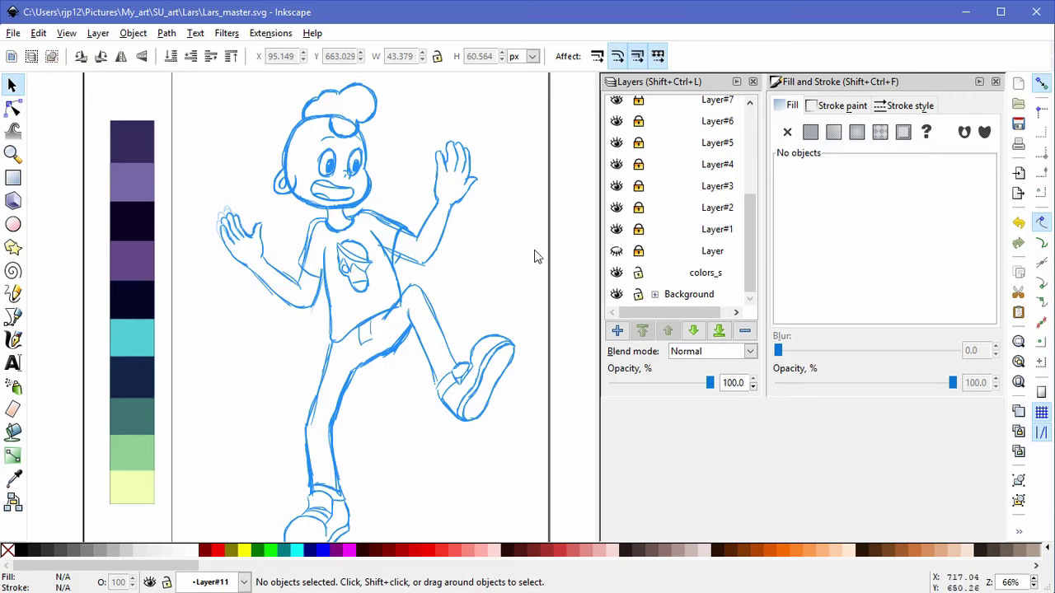
click(616, 229)
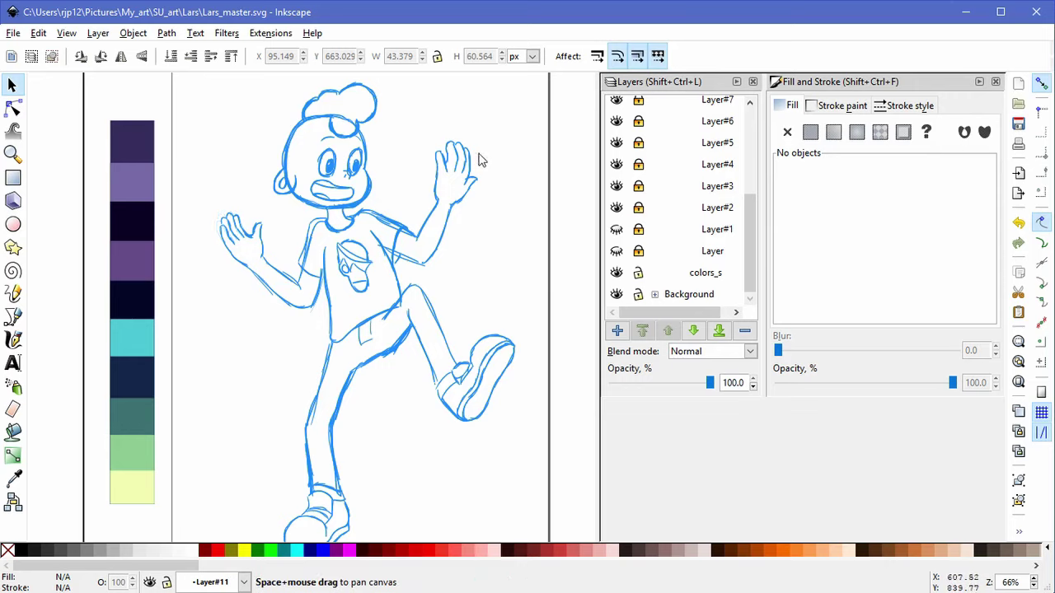
Step: Toggle the visibility of the line layers to find the hand's strokes and unlock Layer#2
scroll(482, 161, up, 4)
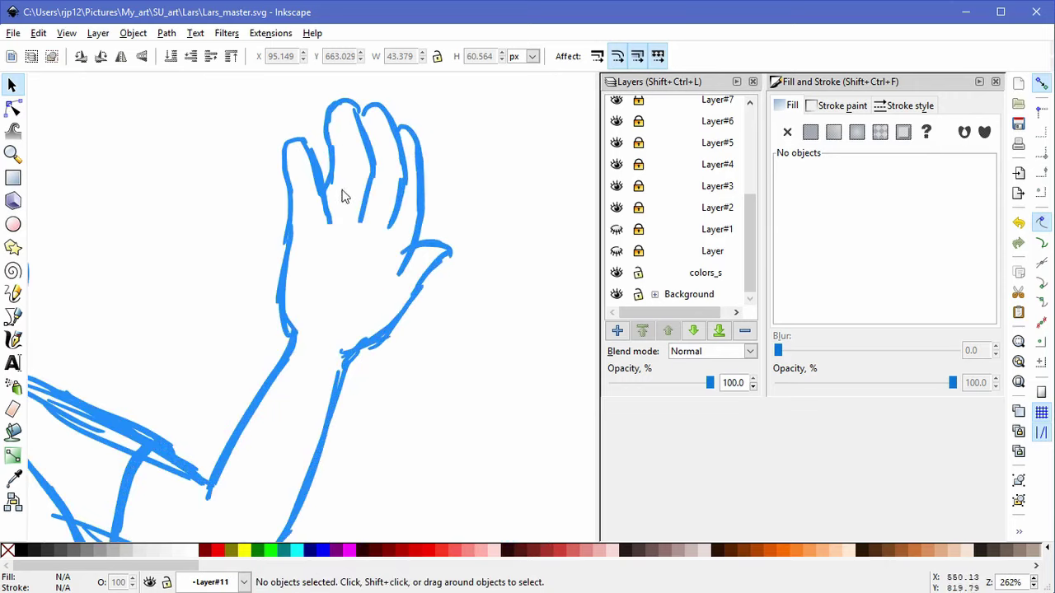
drag(749, 218, 746, 127)
click(614, 207)
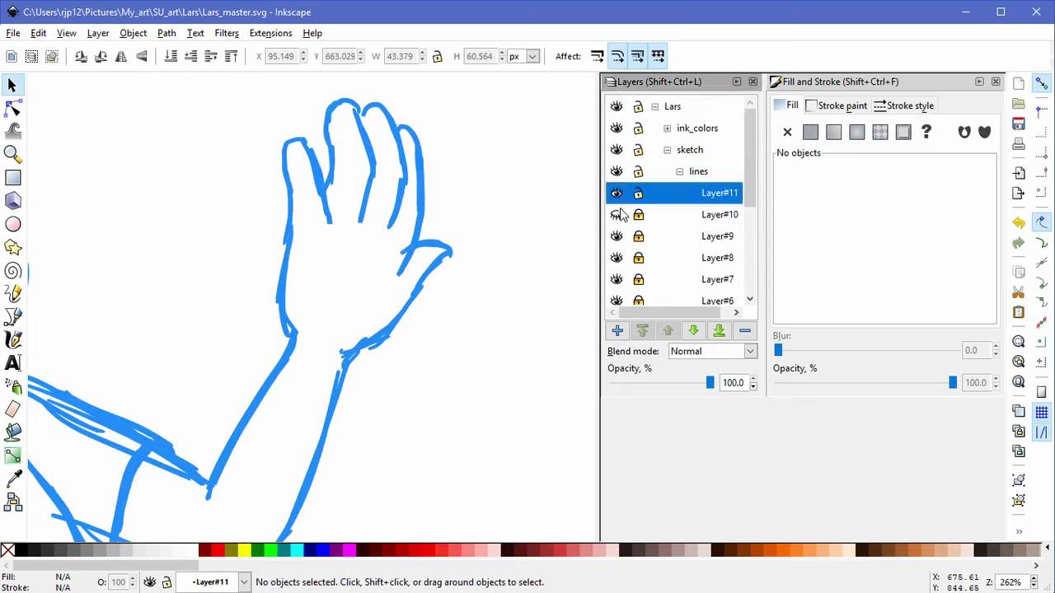
click(617, 246)
click(618, 256)
click(618, 258)
click(620, 279)
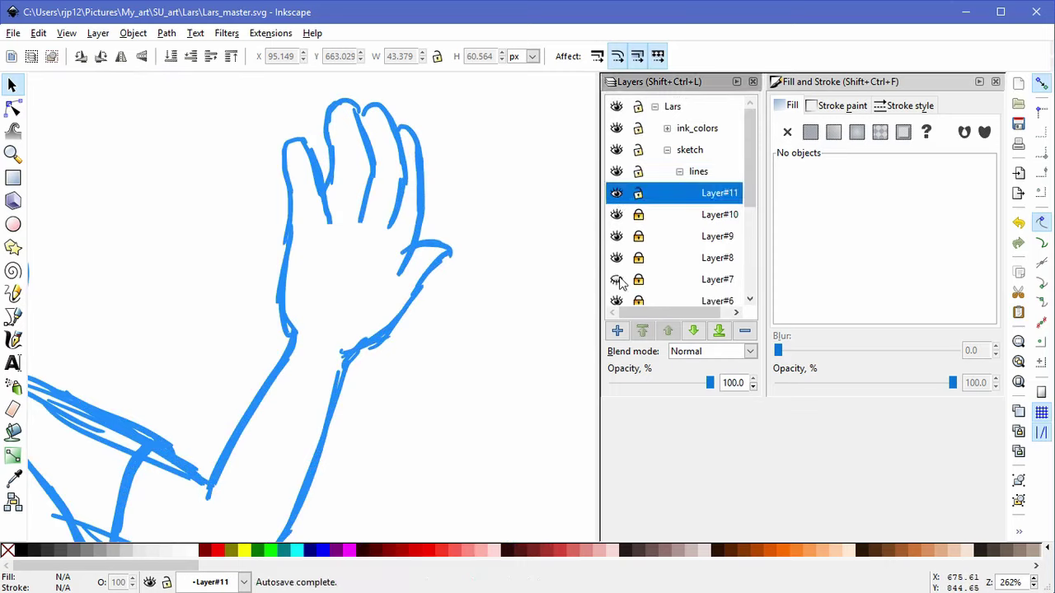
click(616, 298)
click(619, 279)
drag(749, 195, 748, 247)
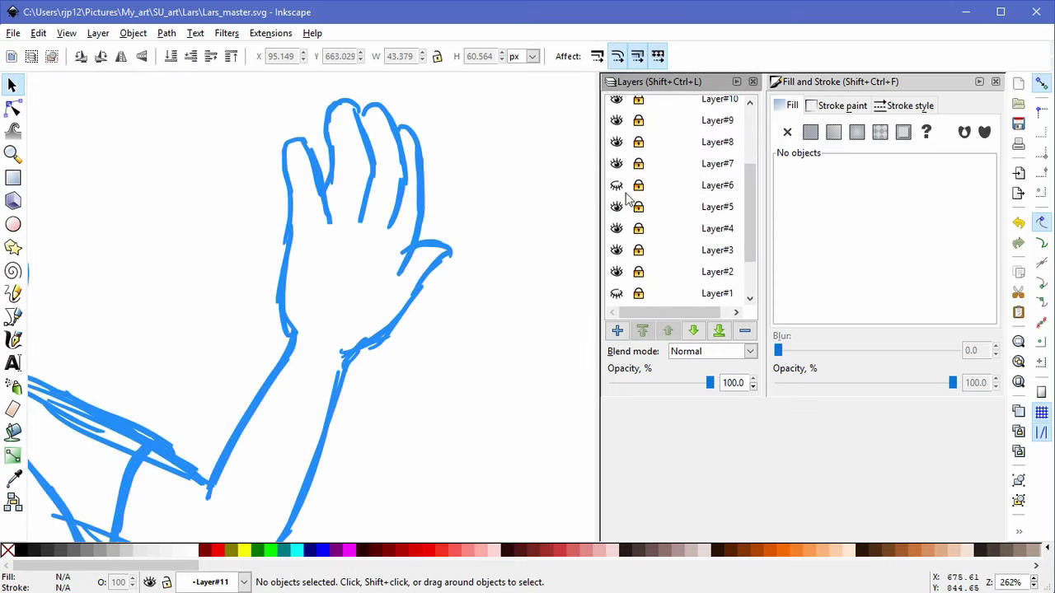
click(618, 273)
click(618, 274)
click(640, 274)
Step: Adjust the stroke forming the ring finger's side next to the little finger on the raised right hand
click(329, 185)
click(348, 167)
mouse_move(333, 164)
mouse_down()
mouse_move(339, 173)
mouse_move(336, 138)
mouse_move(330, 146)
mouse_up()
click(349, 156)
click(488, 212)
Step: Move the thumb's top stroke to meet the index finger and delete the surplus stroke pulled out of the hand
click(401, 270)
drag(393, 277, 393, 273)
click(384, 285)
drag(495, 195, 496, 191)
drag(417, 253, 508, 160)
click(412, 244)
drag(388, 275, 394, 275)
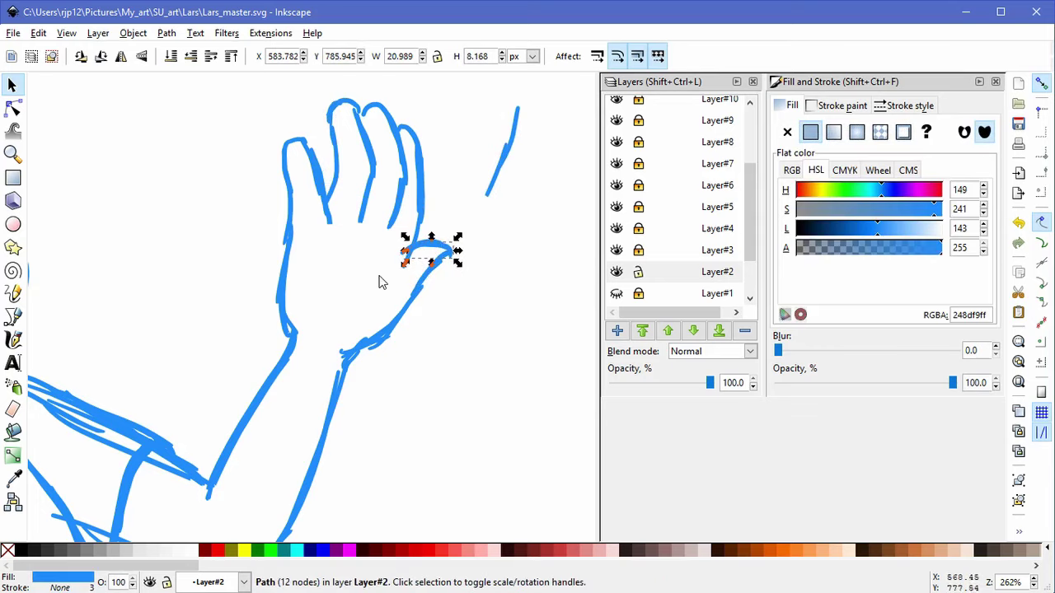
click(380, 276)
drag(406, 254, 403, 253)
click(402, 279)
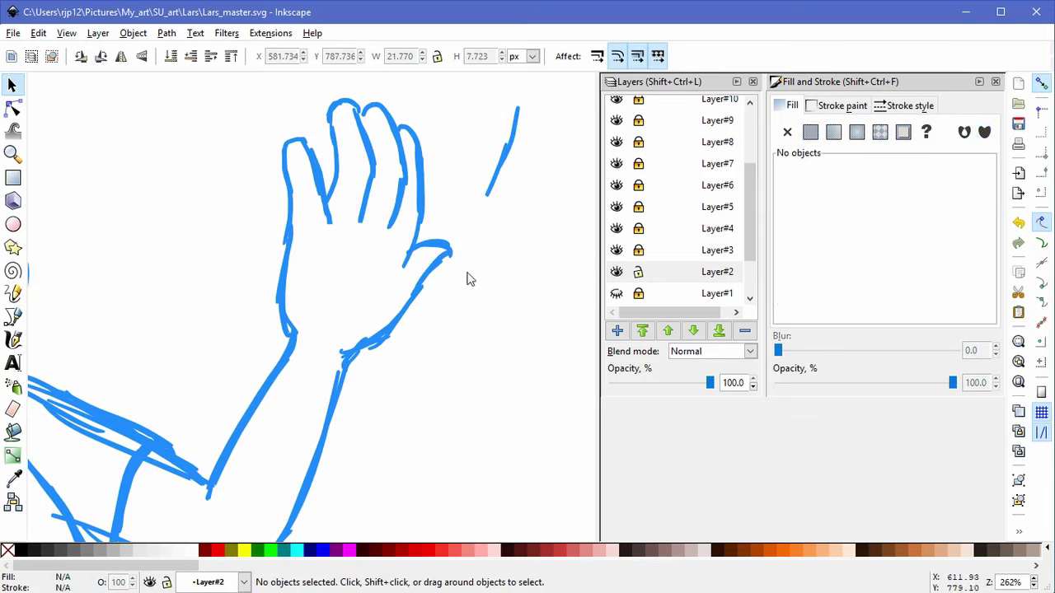
drag(542, 201, 464, 94)
key(Delete)
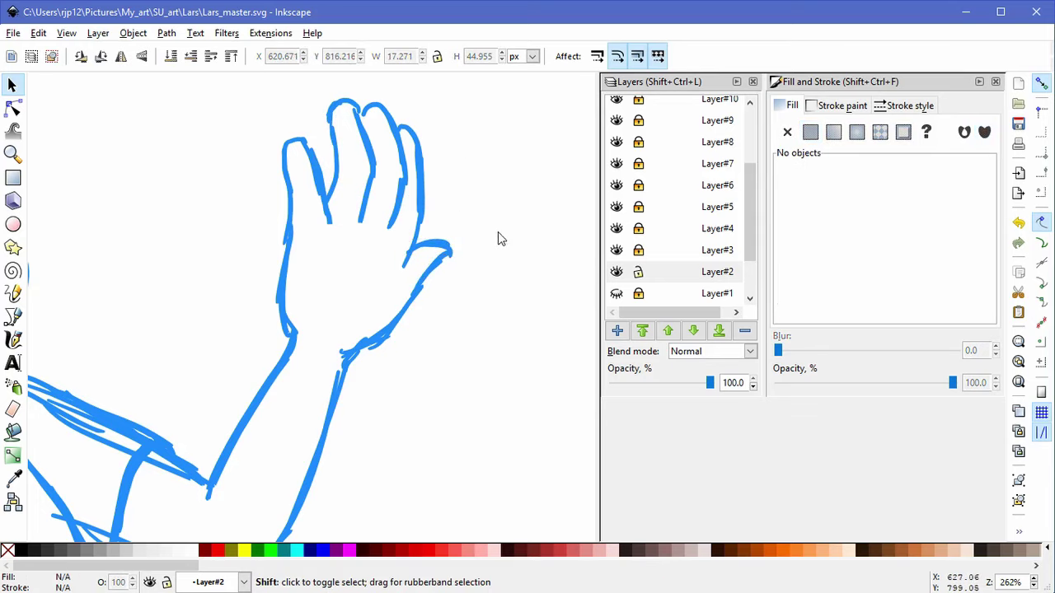
Step: Reposition the raised right hand's fingertip strokes to close the gaps and delete the surplus finger stroke
scroll(498, 239, down, 2)
scroll(501, 242, down, 2)
scroll(495, 233, up, 5)
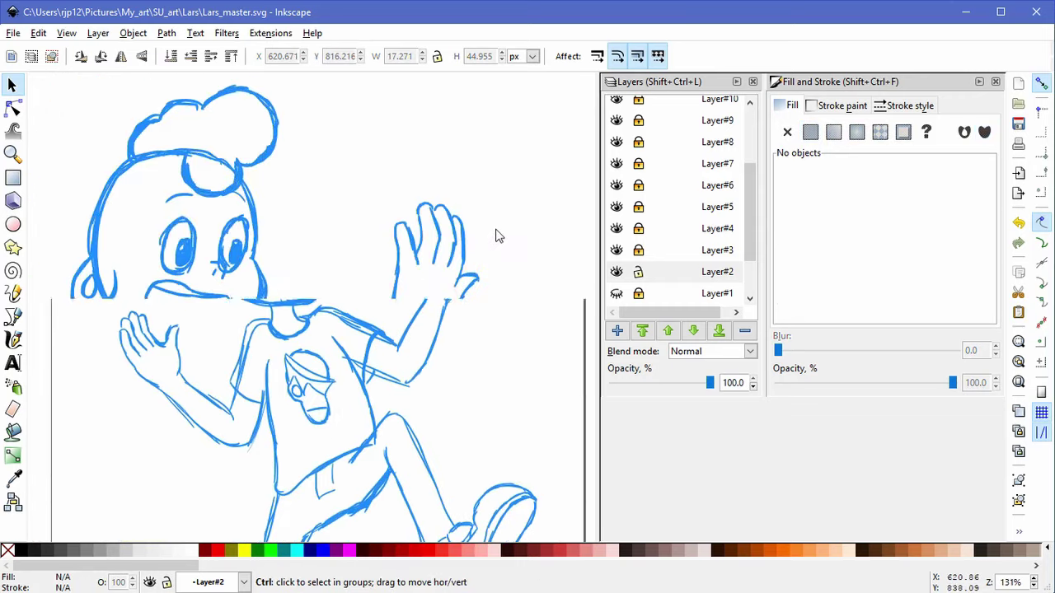
click(272, 305)
drag(262, 305, 267, 314)
click(495, 243)
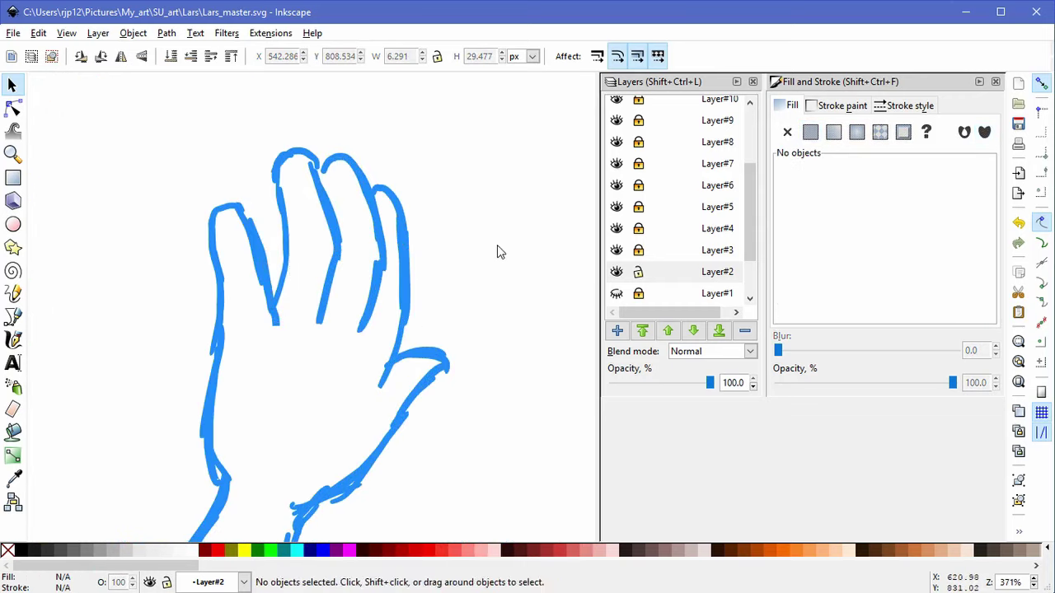
click(325, 204)
mouse_move(306, 163)
mouse_down()
mouse_move(295, 222)
mouse_move(471, 123)
mouse_up()
click(299, 207)
click(338, 175)
mouse_move(342, 200)
mouse_down()
mouse_move(343, 216)
mouse_move(373, 238)
mouse_up()
click(496, 170)
key(Delete)
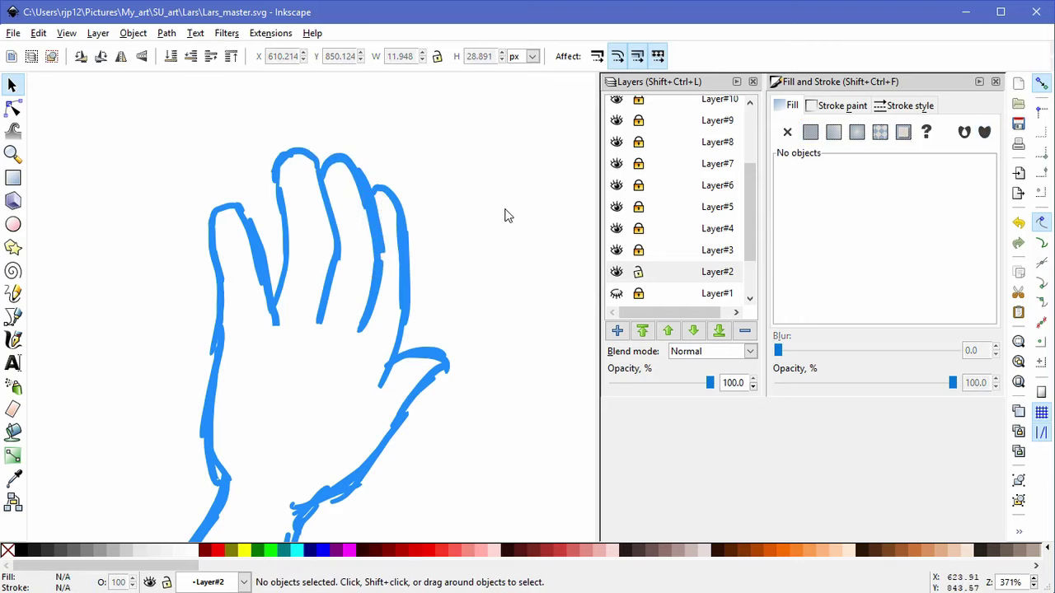
Step: Delete the redundant overlapping strokes around the right sleeve, underarm and shoulder
scroll(508, 210, down, 6)
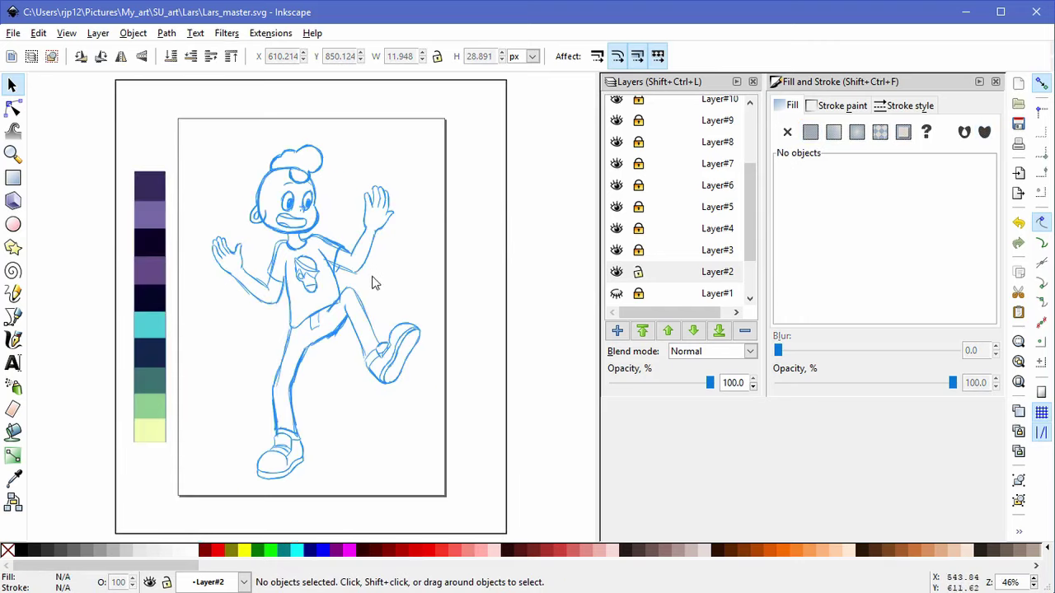
scroll(358, 286, up, 3)
scroll(358, 286, up, 2)
mouse_move(329, 271)
mouse_down()
mouse_move(313, 224)
mouse_move(305, 242)
mouse_move(445, 323)
mouse_move(419, 288)
mouse_up()
key(ctrl+z)
click(362, 271)
drag(258, 218, 314, 271)
click(354, 308)
mouse_move(279, 142)
mouse_down()
mouse_move(265, 161)
mouse_move(223, 157)
mouse_up()
key(Delete)
click(271, 123)
key(Delete)
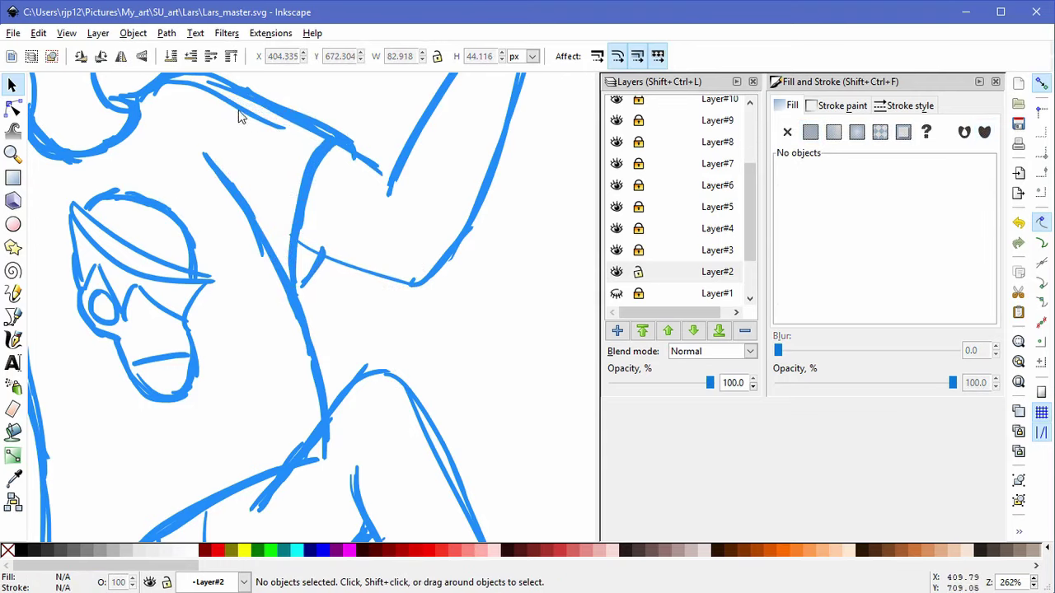
click(238, 110)
key(Delete)
Step: Delete the doubled strokes on the left sleeve and at the left underarm beside the torso
key(space)
drag(177, 247, 374, 236)
click(191, 124)
key(Delete)
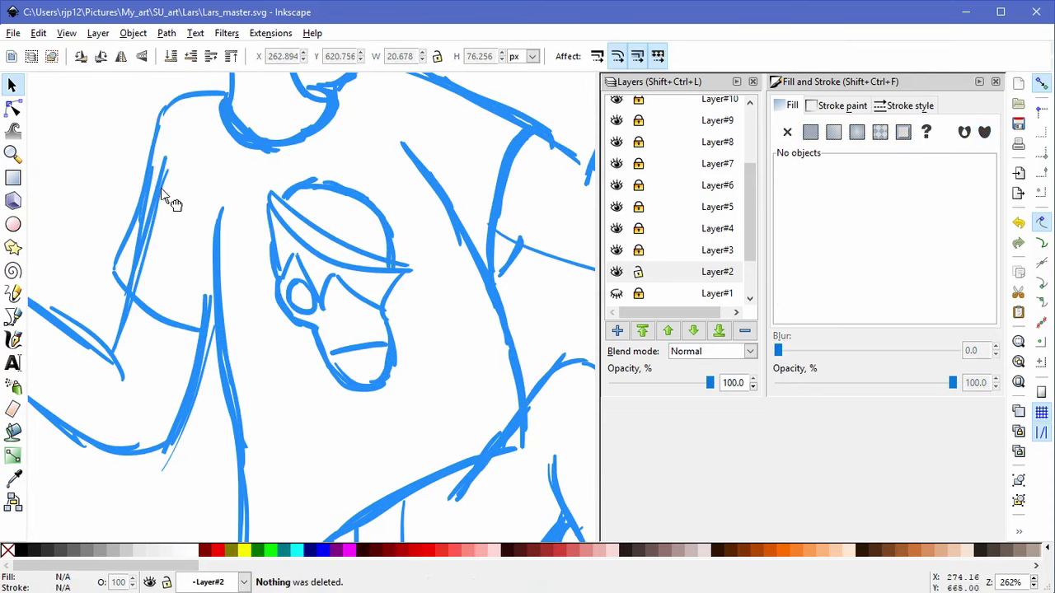
click(170, 199)
mouse_move(177, 160)
mouse_down()
mouse_move(134, 282)
mouse_move(146, 273)
mouse_up()
click(163, 264)
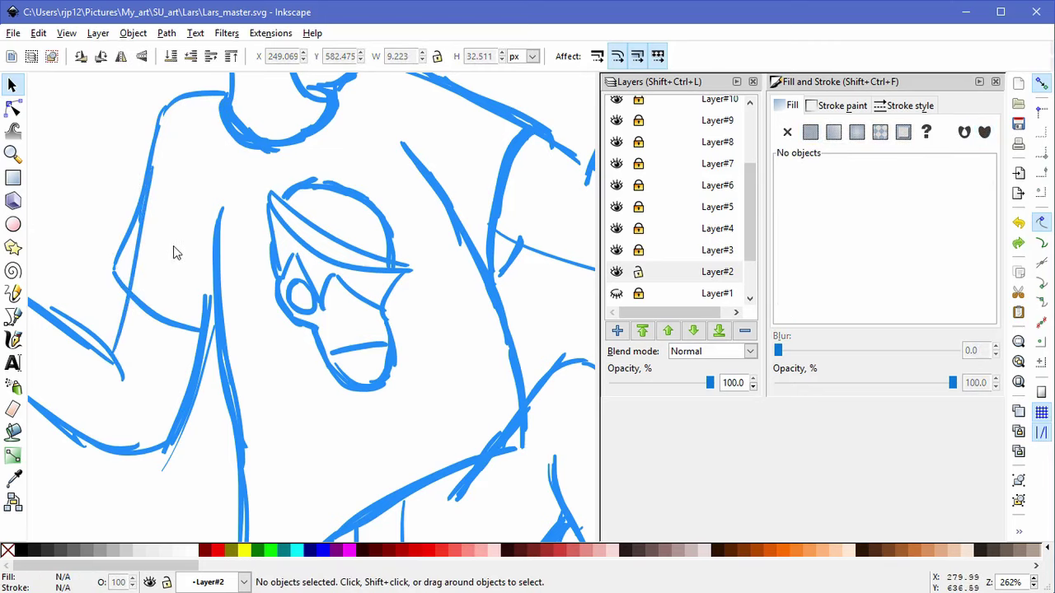
mouse_move(212, 289)
mouse_down()
mouse_move(212, 319)
mouse_move(213, 299)
mouse_move(164, 261)
mouse_up()
key(Delete)
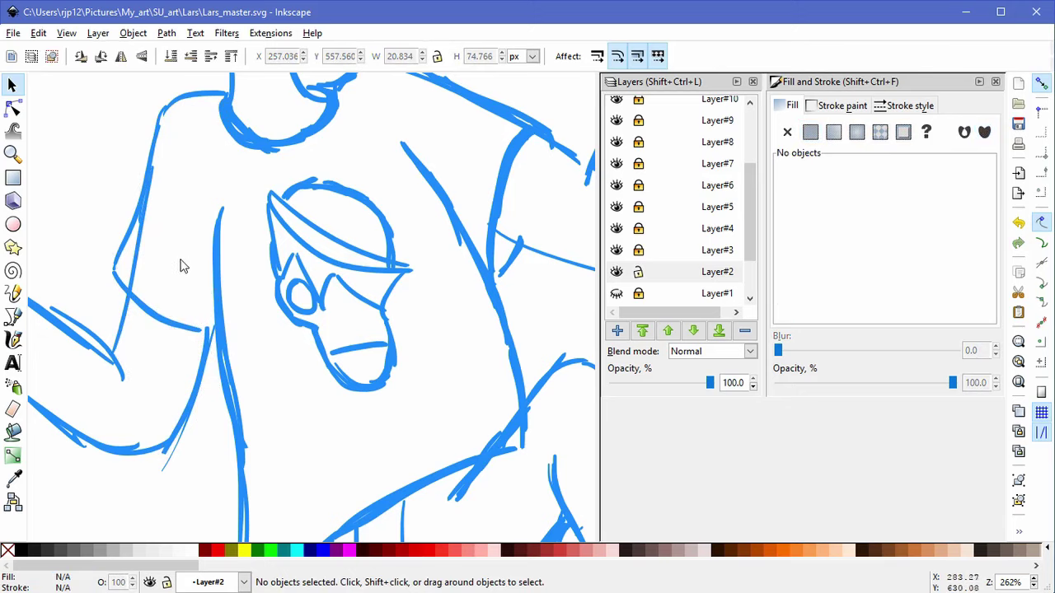
Step: Adjust the strokes at the inner elbow of the left arm
key(space)
drag(157, 331, 255, 357)
click(205, 387)
click(191, 396)
click(199, 378)
mouse_move(218, 393)
mouse_down()
mouse_move(200, 373)
mouse_move(149, 389)
mouse_up()
click(191, 395)
Step: Delete the doubled strokes along the upper edge of the left forearm
click(113, 312)
mouse_move(79, 292)
mouse_down()
mouse_move(60, 270)
mouse_move(93, 334)
mouse_move(84, 330)
mouse_up()
drag(148, 340, 246, 310)
click(111, 358)
key(Delete)
click(85, 325)
key(Delete)
Step: Move the two surplus strokes away from the left arm's underside and elbow and delete them
mouse_move(205, 362)
mouse_down()
mouse_move(186, 398)
mouse_move(137, 431)
mouse_up()
mouse_move(381, 455)
mouse_down()
mouse_move(168, 520)
mouse_move(92, 483)
mouse_up()
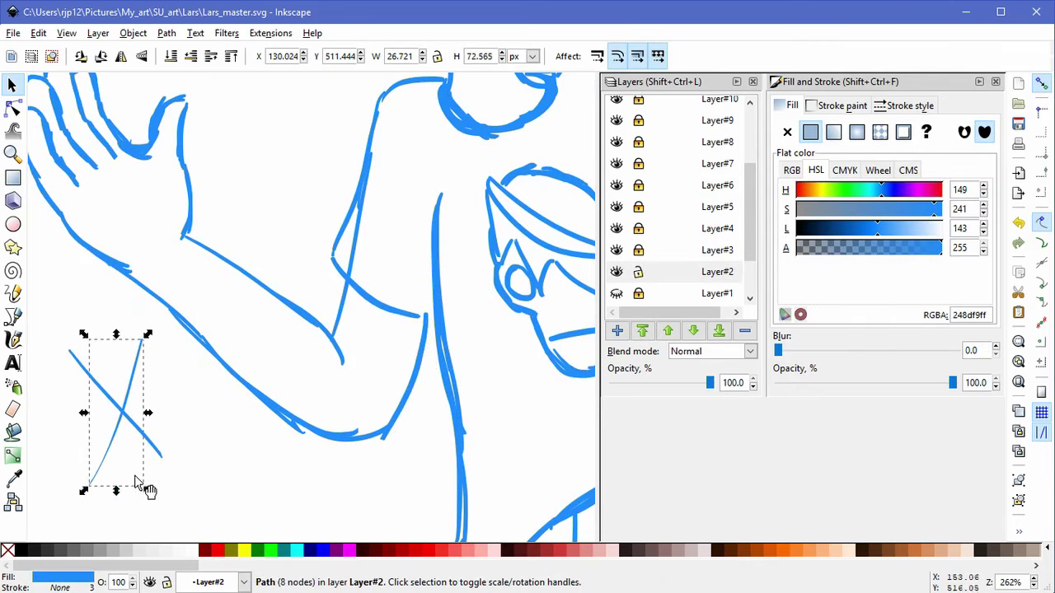
key(Delete)
key(Delete)
click(151, 444)
key(Delete)
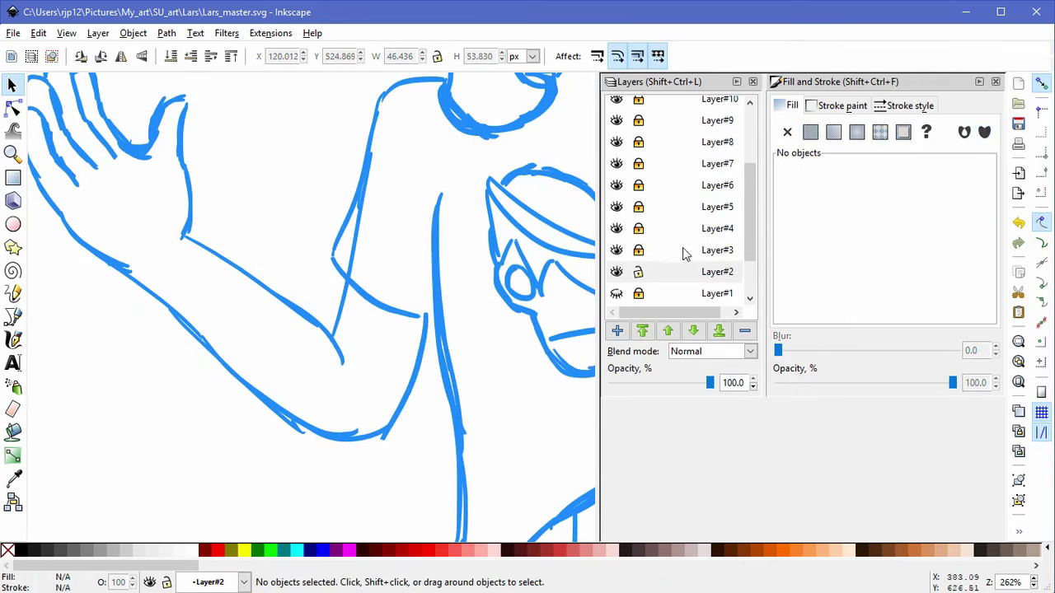
Step: Toggle the line layers to locate the sleeve strokes, unlock Layer#8 and shift the left sleeve hem to meet the torso line
click(617, 251)
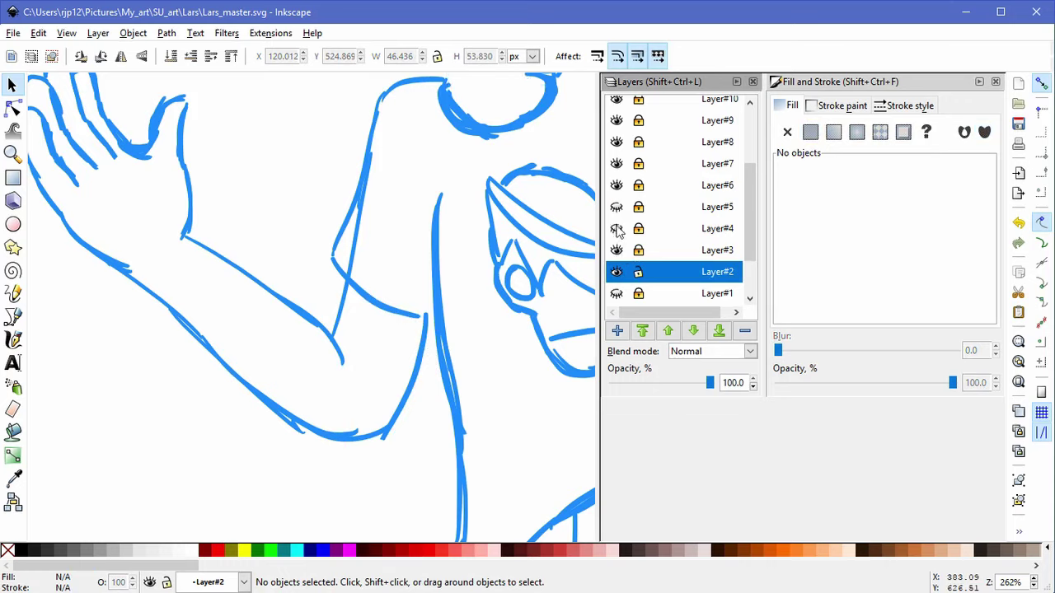
click(617, 142)
click(616, 143)
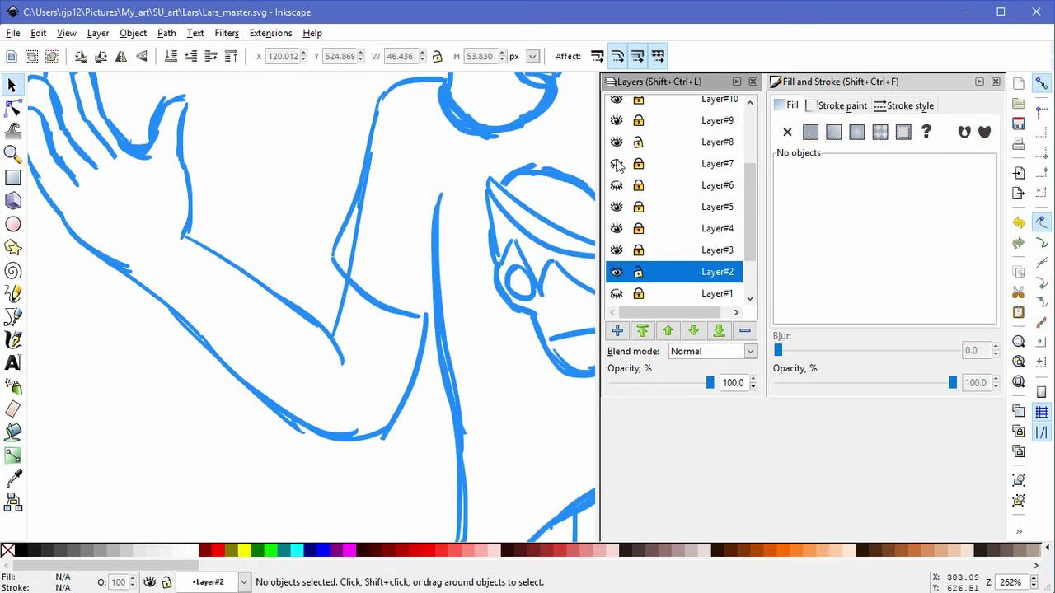
click(404, 311)
drag(426, 322, 440, 324)
Step: Shift the left upper-arm stroke so its lower end meets the forearm line at the elbow crease
click(345, 364)
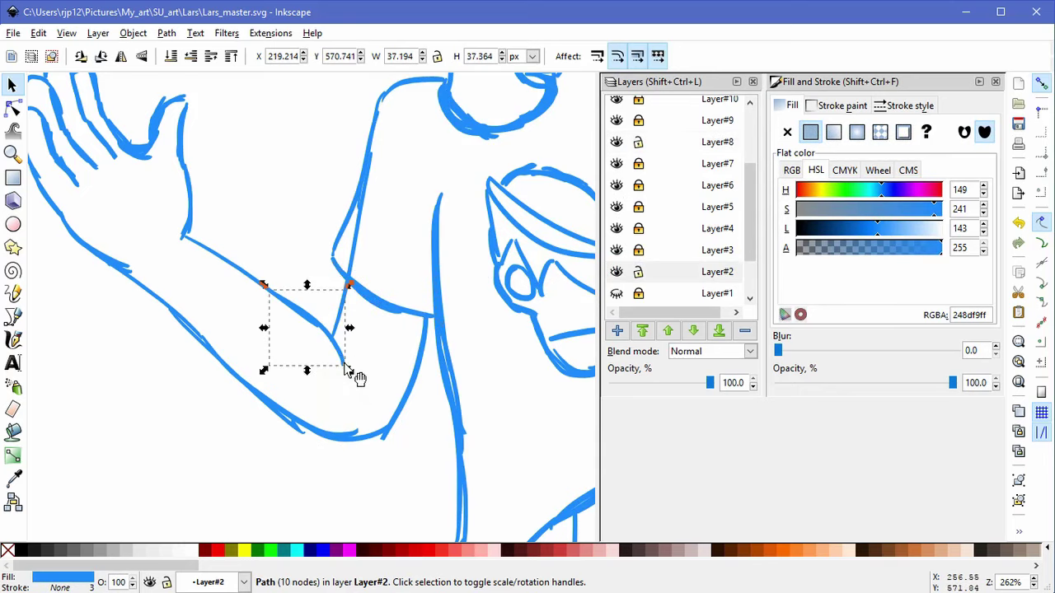
click(339, 329)
drag(331, 346, 322, 337)
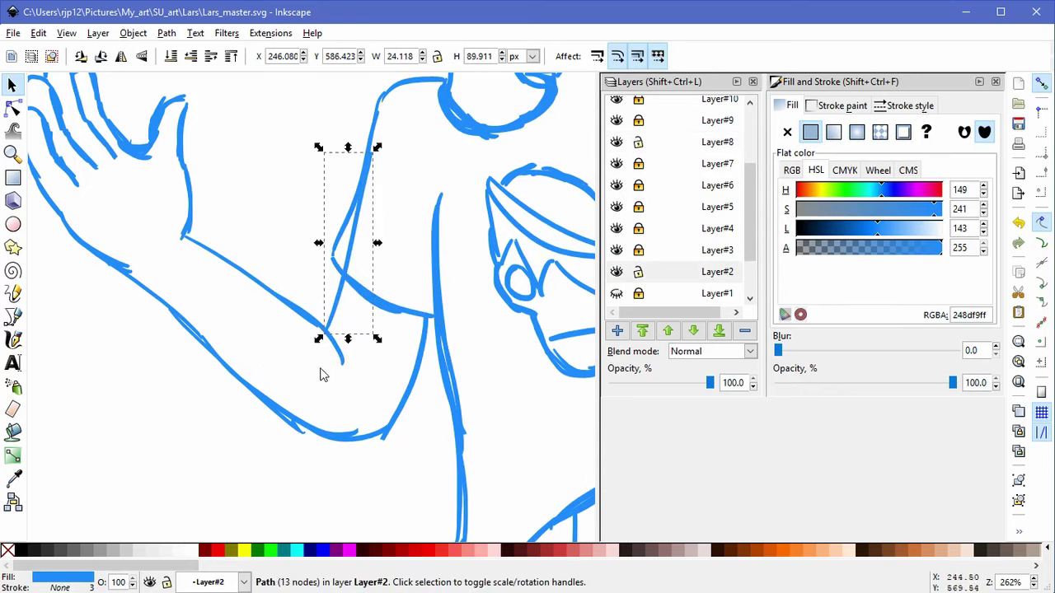
Step: Lock Layer#2, unlock Layer#3 and group the strokes of the head outline
click(320, 366)
key(space)
ctrl+scroll(304, 264, down, 3)
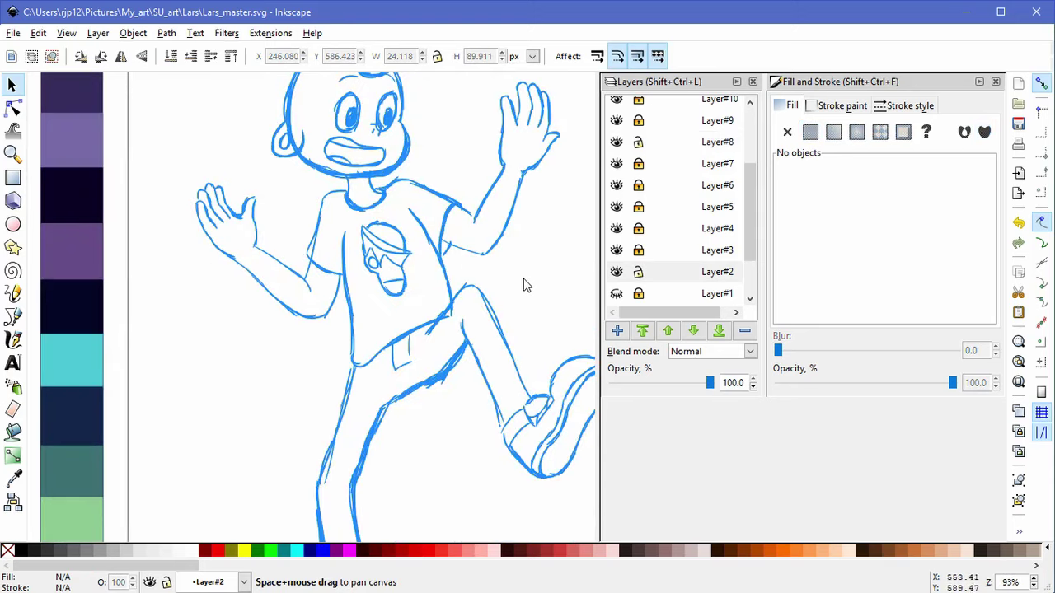
ctrl+scroll(522, 285, down, 2)
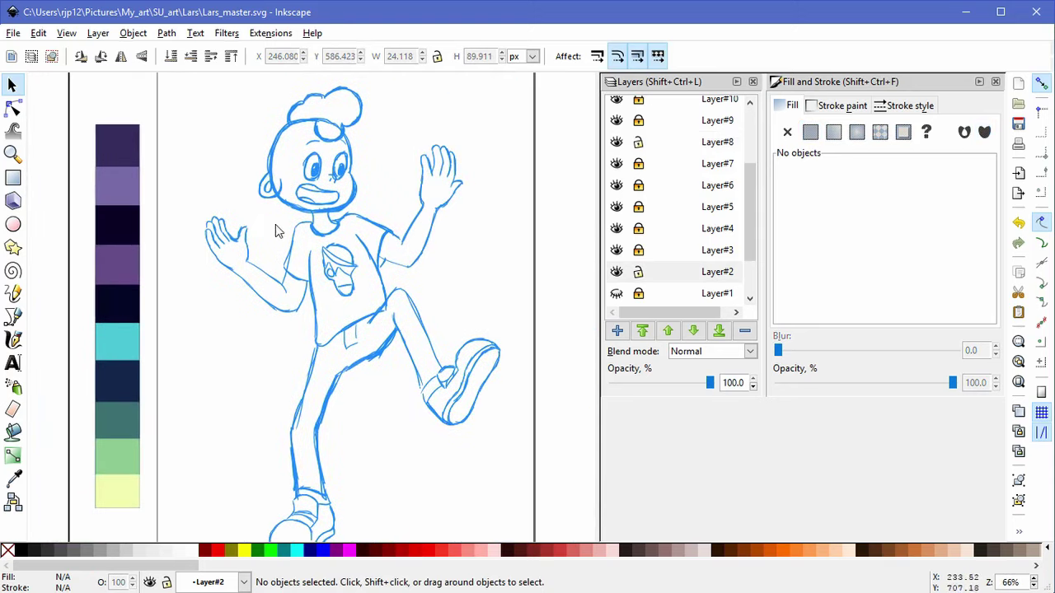
ctrl+scroll(283, 223, up, 2)
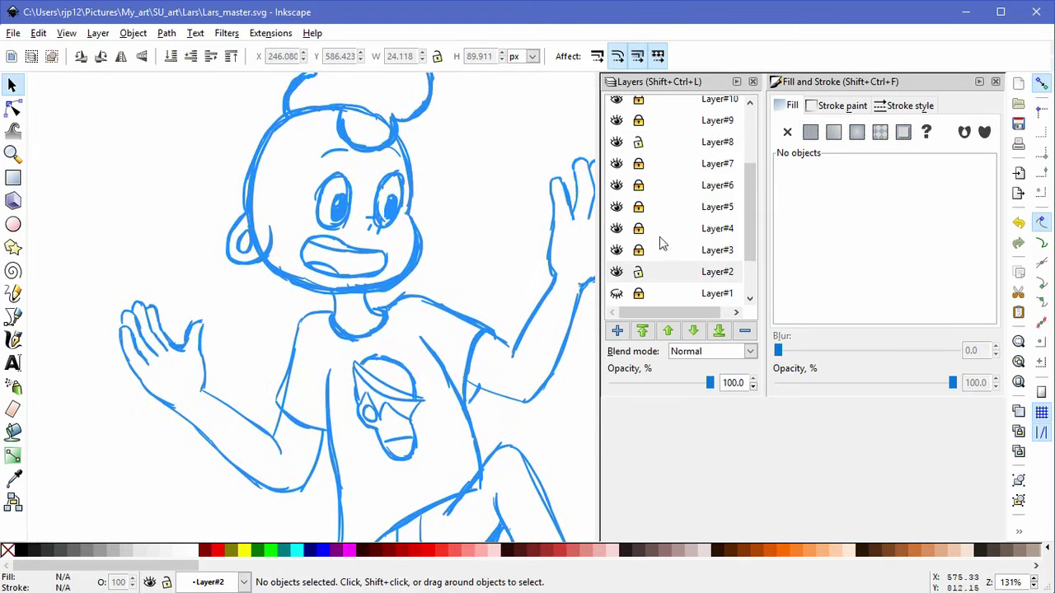
click(646, 271)
click(638, 250)
mouse_move(187, 94)
mouse_down()
mouse_move(294, 136)
mouse_move(449, 306)
mouse_up()
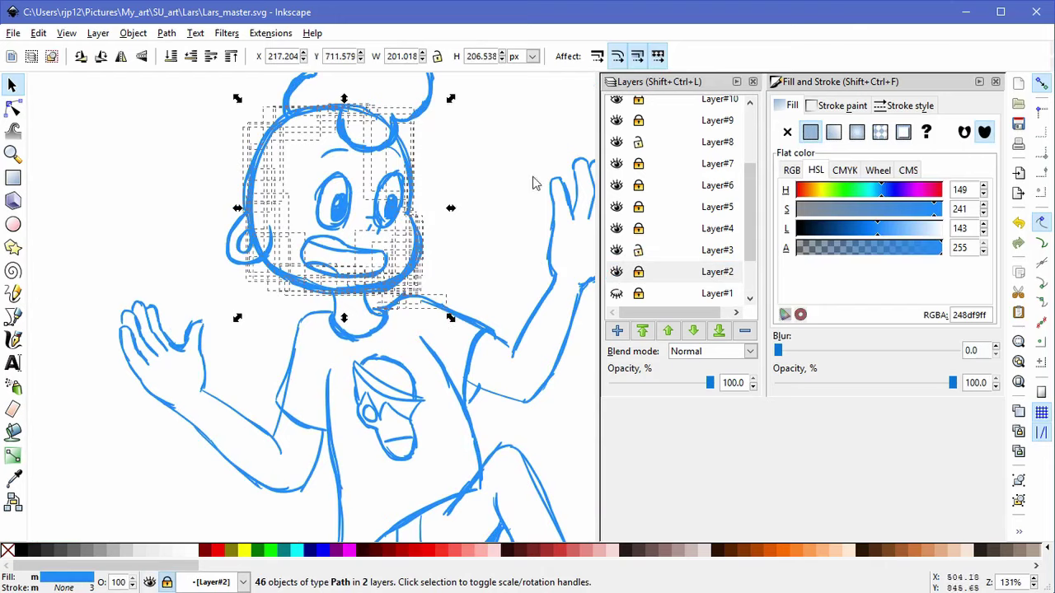
drag(193, 87, 437, 272)
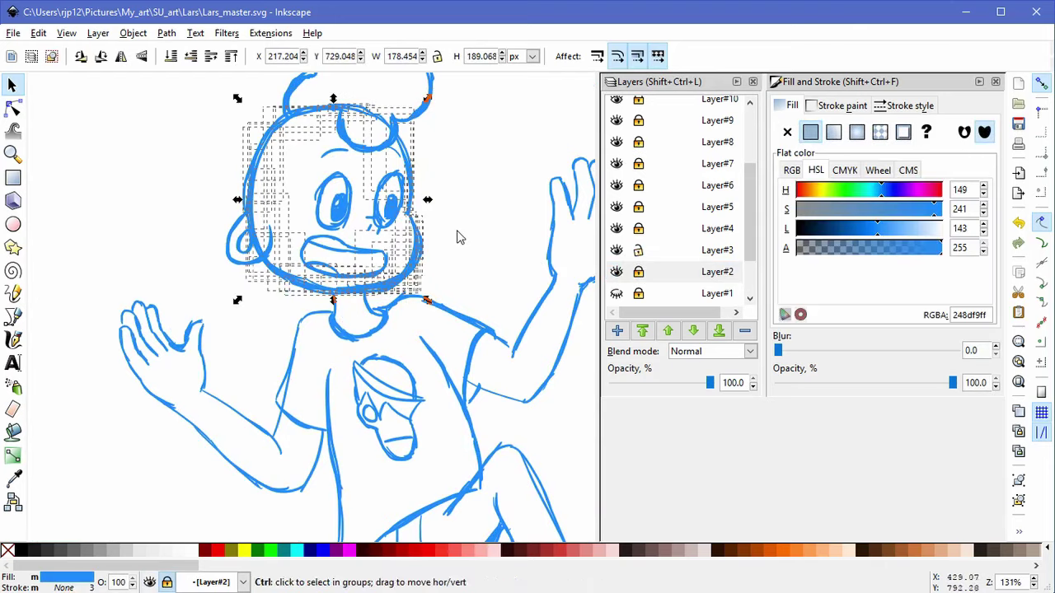
key(ctrl+g)
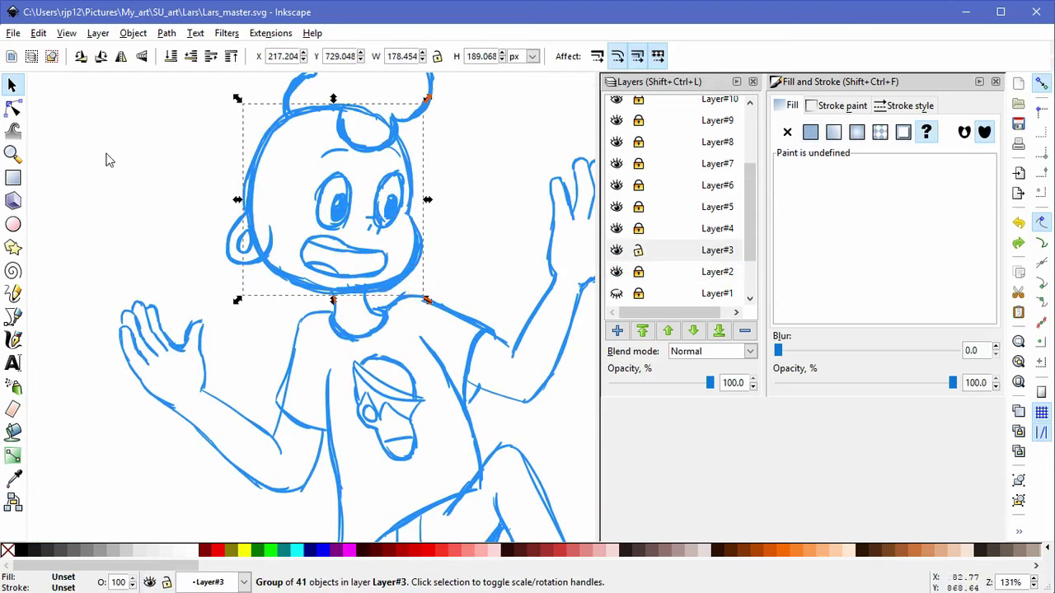
Step: Draw a closed path with the Bezier tool around the head outline, cutting inward along the inner edge of the ear
click(14, 318)
scroll(305, 219, up, 2)
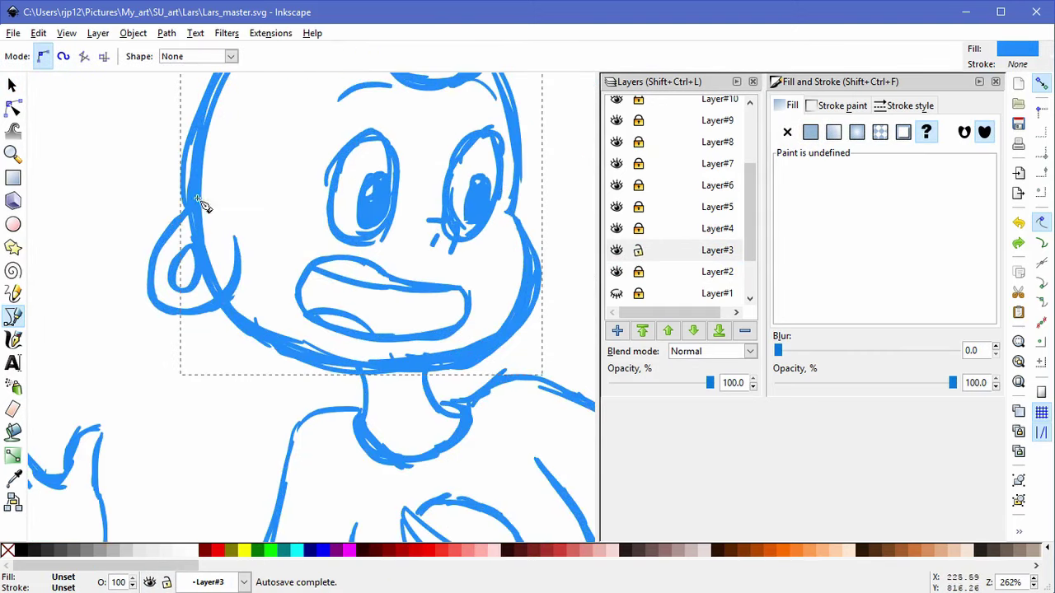
click(211, 194)
click(166, 228)
drag(147, 159, 93, 242)
scroll(123, 208, down, 1)
click(113, 162)
click(168, 106)
click(254, 91)
click(369, 119)
click(430, 268)
click(404, 342)
click(320, 404)
click(160, 399)
click(149, 348)
scroll(174, 318, up, 2)
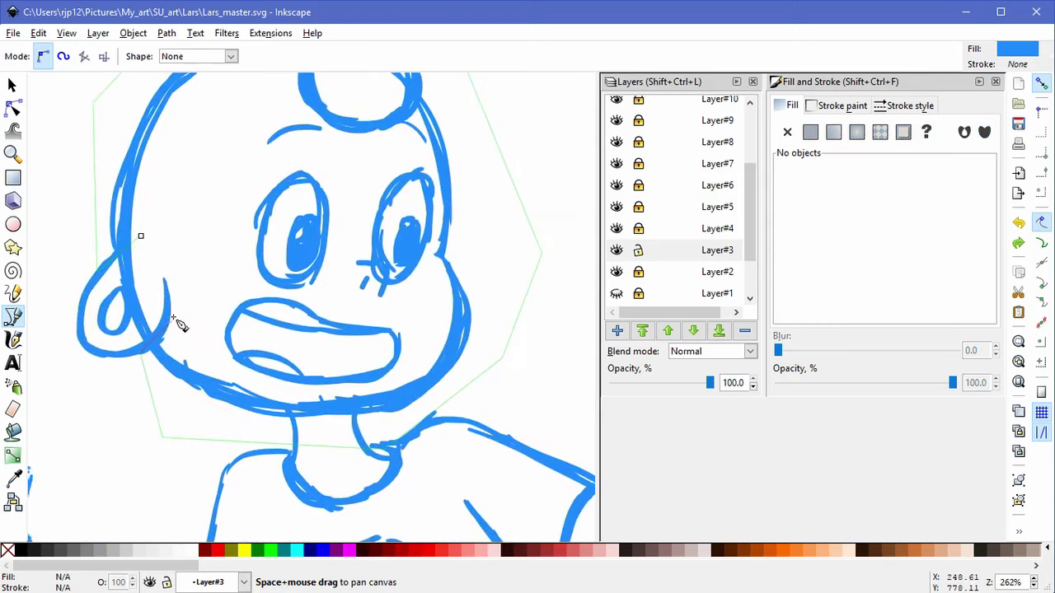
click(158, 264)
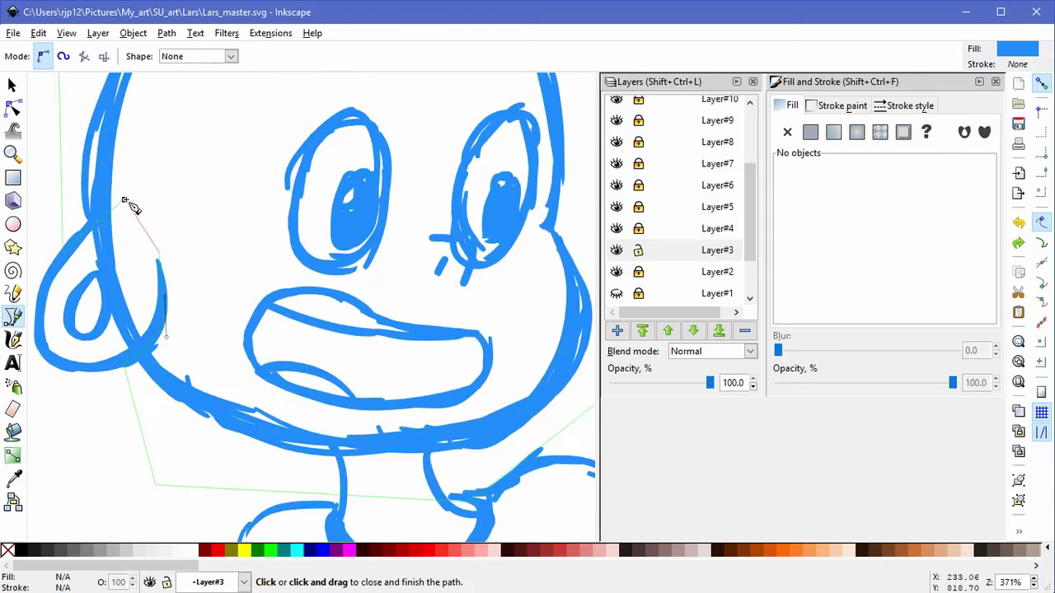
click(125, 200)
Step: Fill the closed path with white and set it as a mask on the grouped head outline
drag(912, 231, 991, 239)
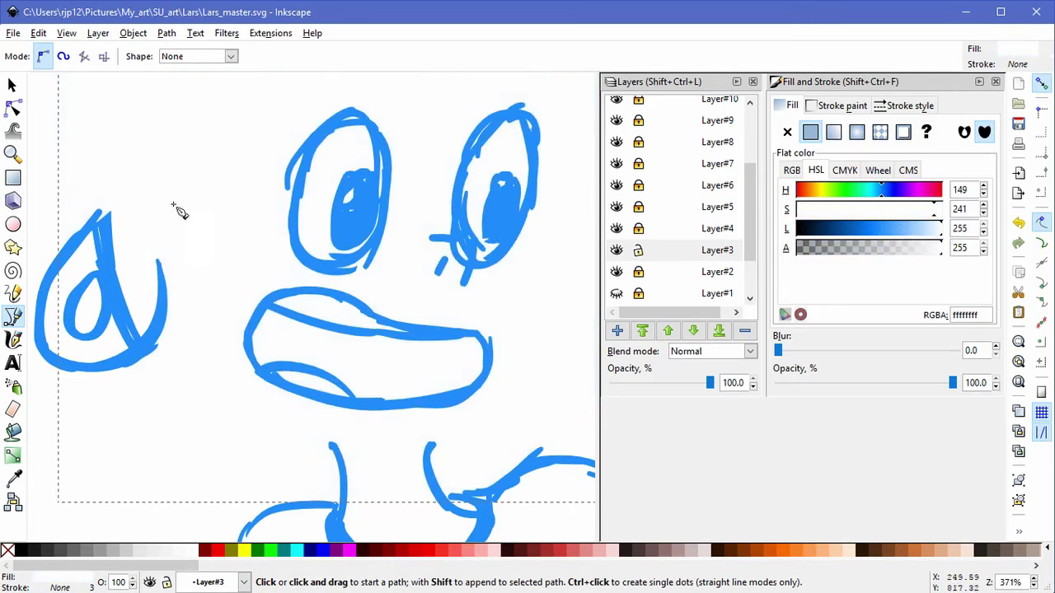
click(13, 86)
shift+click(107, 240)
click(132, 34)
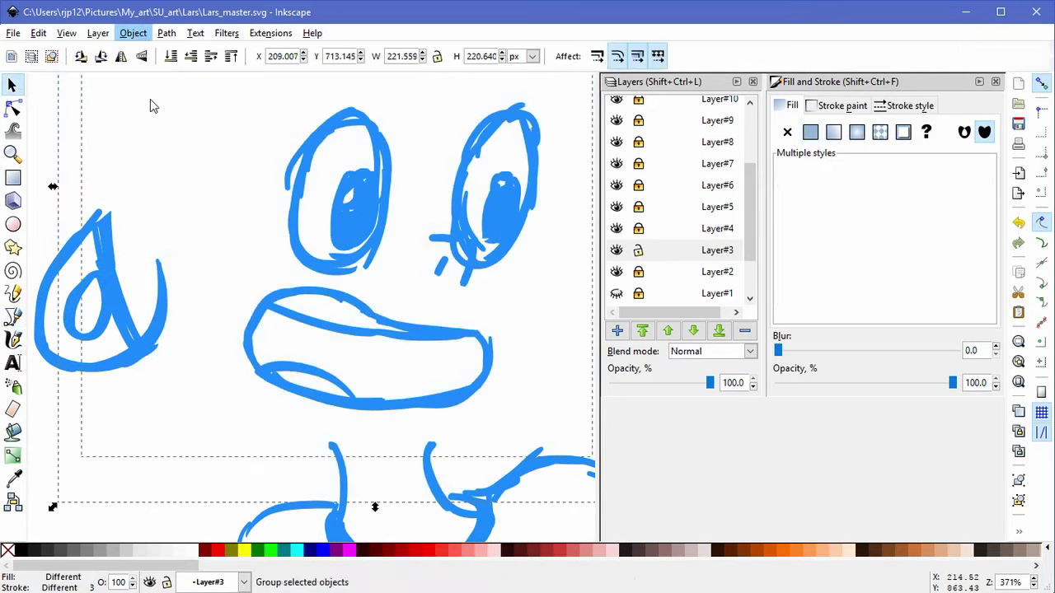
click(327, 149)
click(191, 211)
scroll(206, 210, down, 1)
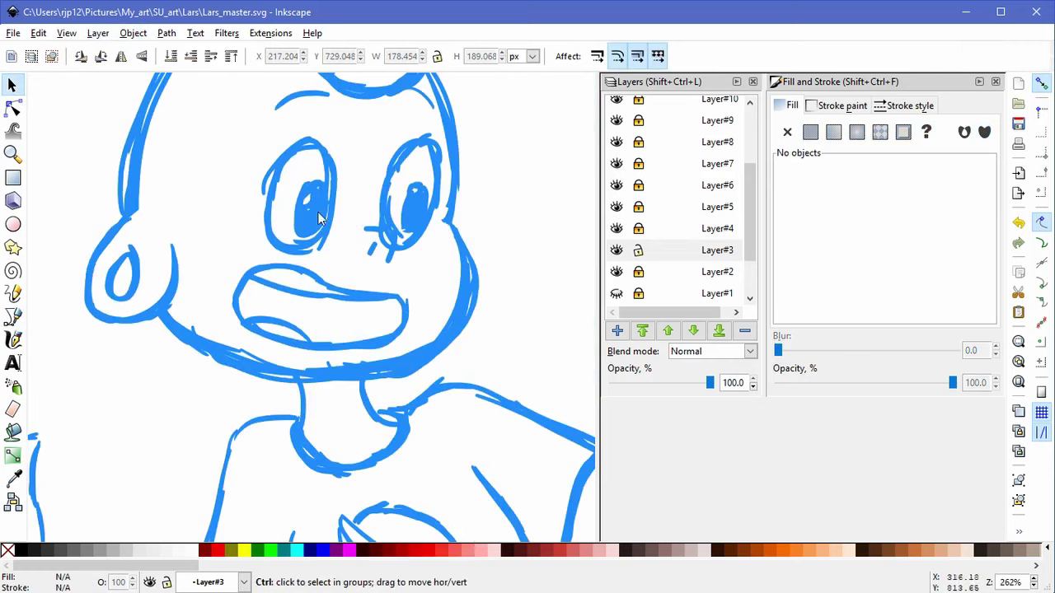
Step: Lock Layer#3, toggle the neighbouring line layers to locate the eye strokes, and unlock Layer#4
scroll(320, 219, up, 2)
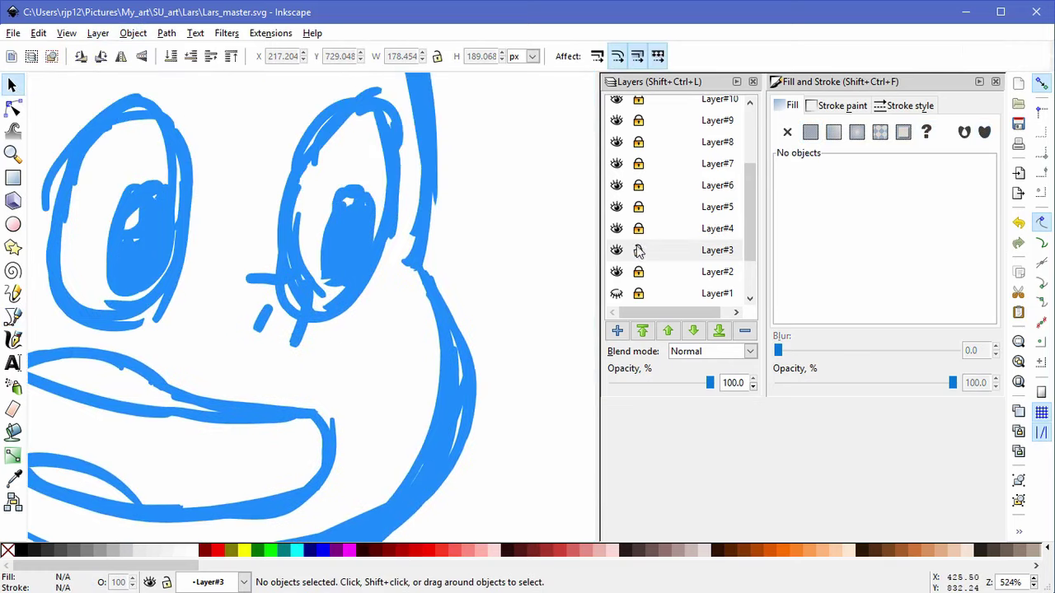
click(638, 250)
click(618, 189)
click(618, 189)
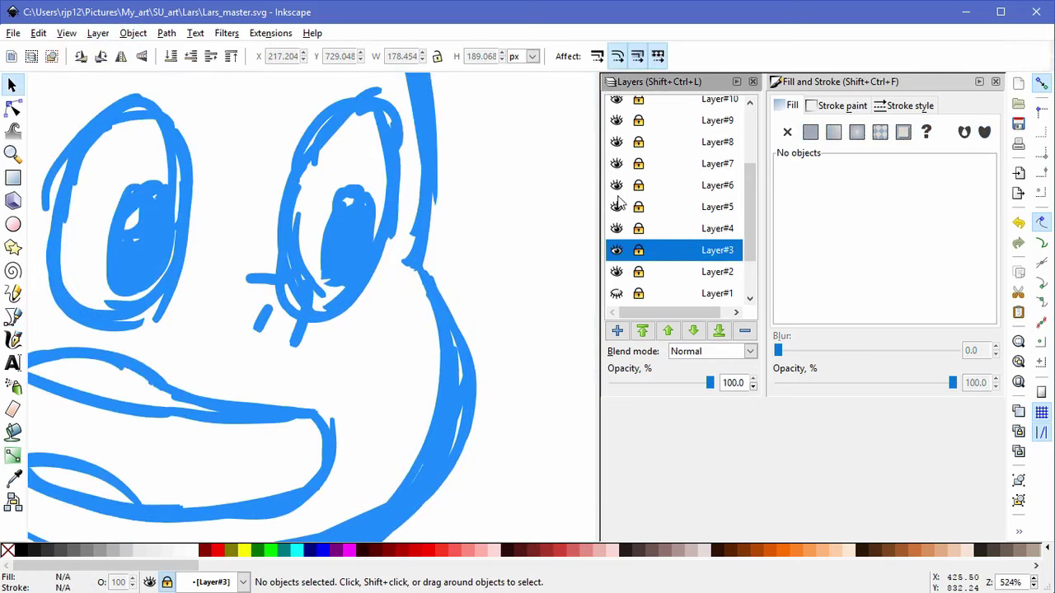
click(617, 205)
click(618, 228)
click(617, 206)
click(618, 227)
click(618, 227)
click(618, 229)
Step: Pull the surplus strokes away from the inner and lower edge of the right-hand eye and delete them
mouse_move(299, 265)
mouse_down()
mouse_move(490, 197)
mouse_move(506, 228)
mouse_up()
key(Delete)
drag(284, 299, 481, 226)
click(483, 227)
key(Delete)
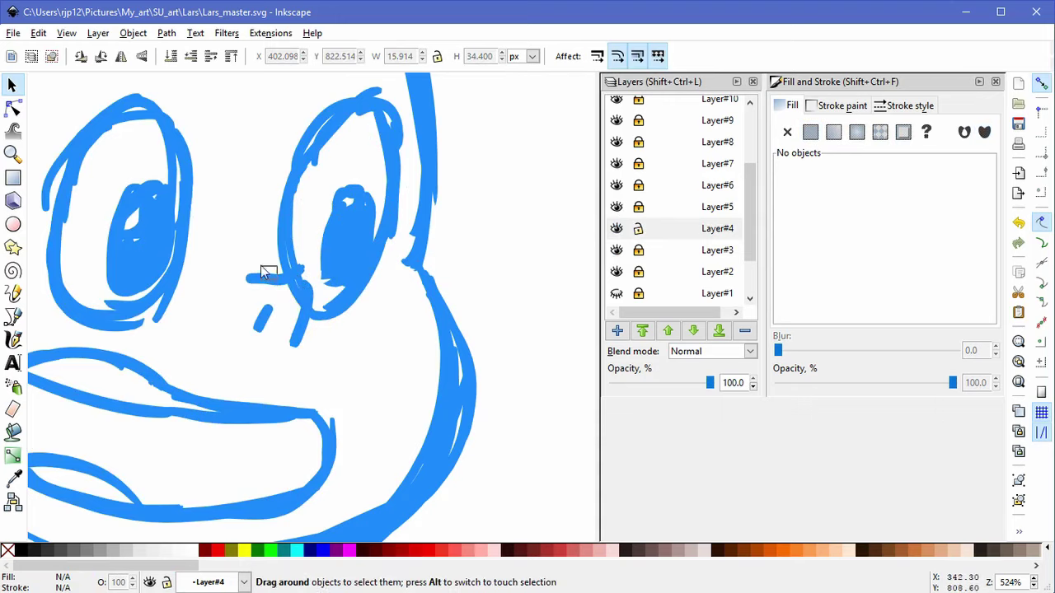
click(391, 198)
mouse_move(303, 265)
mouse_down()
mouse_move(387, 206)
mouse_move(511, 208)
mouse_up()
key(Delete)
Step: Delete the doubled strokes around the sides, bottom and top of the left-hand eye's outline
mouse_move(73, 155)
mouse_down()
mouse_move(348, 166)
mouse_move(501, 239)
mouse_up()
key(Delete)
mouse_move(172, 162)
mouse_down()
mouse_move(121, 208)
mouse_move(558, 192)
mouse_up()
key(Delete)
drag(145, 298, 144, 311)
key(Delete)
mouse_move(174, 217)
mouse_down()
mouse_move(114, 182)
mouse_move(236, 146)
mouse_up()
key(Delete)
drag(139, 107, 298, 112)
key(Delete)
Step: Delete the overlapping strokes along the upper part of the right-hand eye's outline
mouse_move(376, 89)
mouse_down()
mouse_move(385, 80)
mouse_move(563, 152)
mouse_up()
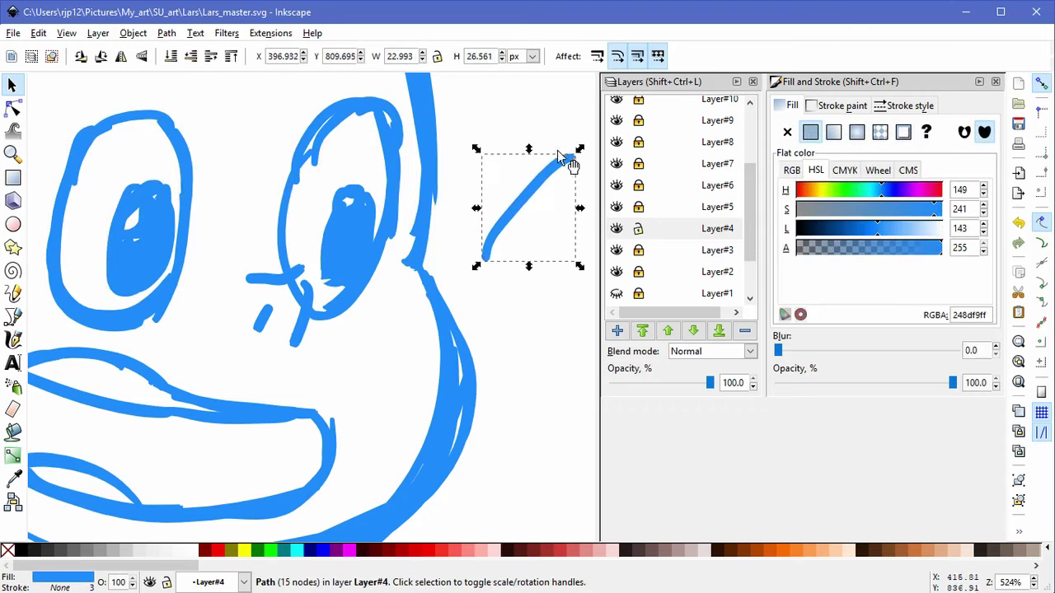
key(Delete)
mouse_move(329, 151)
mouse_down()
mouse_move(535, 123)
mouse_move(545, 132)
mouse_up()
key(Delete)
drag(388, 126, 370, 107)
key(Delete)
key(Delete)
Step: Try deleting the upper stroke of the right-hand eye's outline, and undo the deletion
mouse_move(301, 182)
mouse_down()
mouse_move(343, 163)
mouse_move(296, 192)
mouse_move(310, 188)
mouse_up()
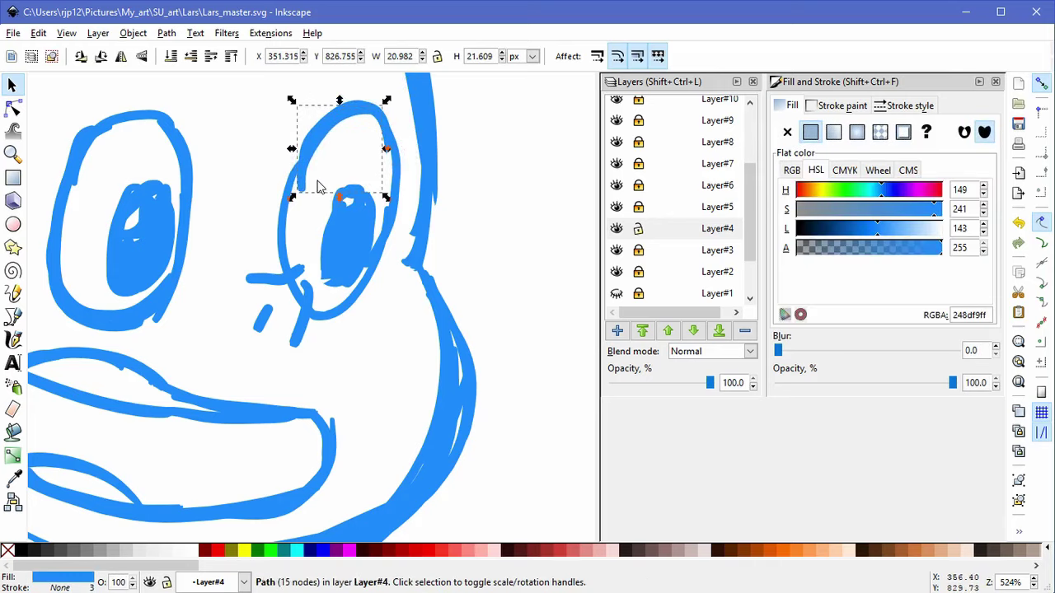
key(Escape)
click(305, 174)
key(Delete)
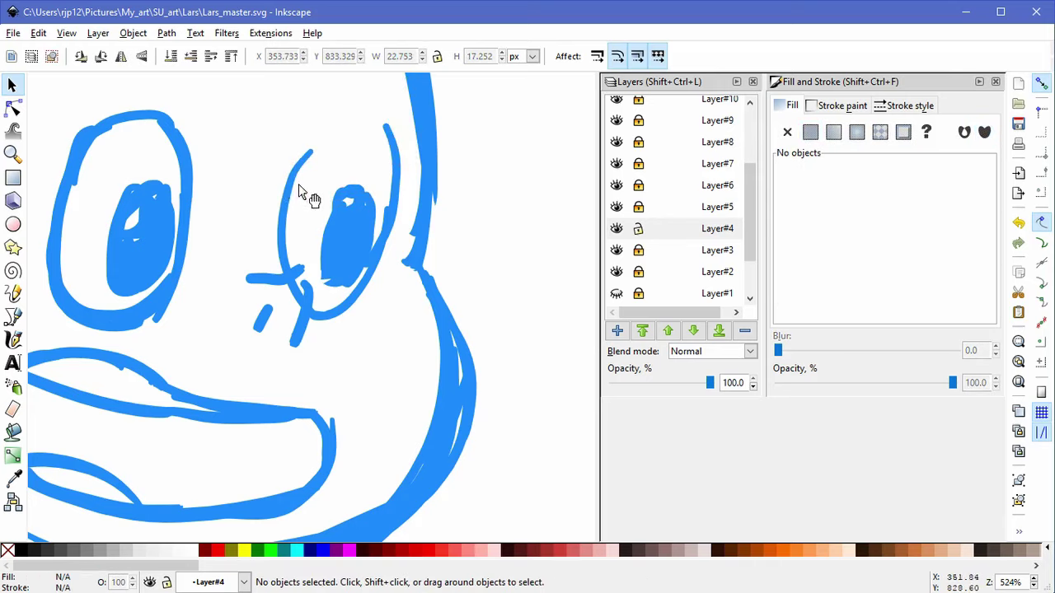
key(ctrl+z)
Step: Stretch the right-hand eye's upper stroke downward so its end meets the left side of the eye outline
click(306, 175)
click(303, 174)
drag(304, 169, 275, 227)
key(Escape)
Step: Skew the four outline strokes of the right-hand eye slightly to the right and group them
drag(245, 92, 422, 239)
drag(404, 90, 410, 99)
drag(411, 212, 406, 212)
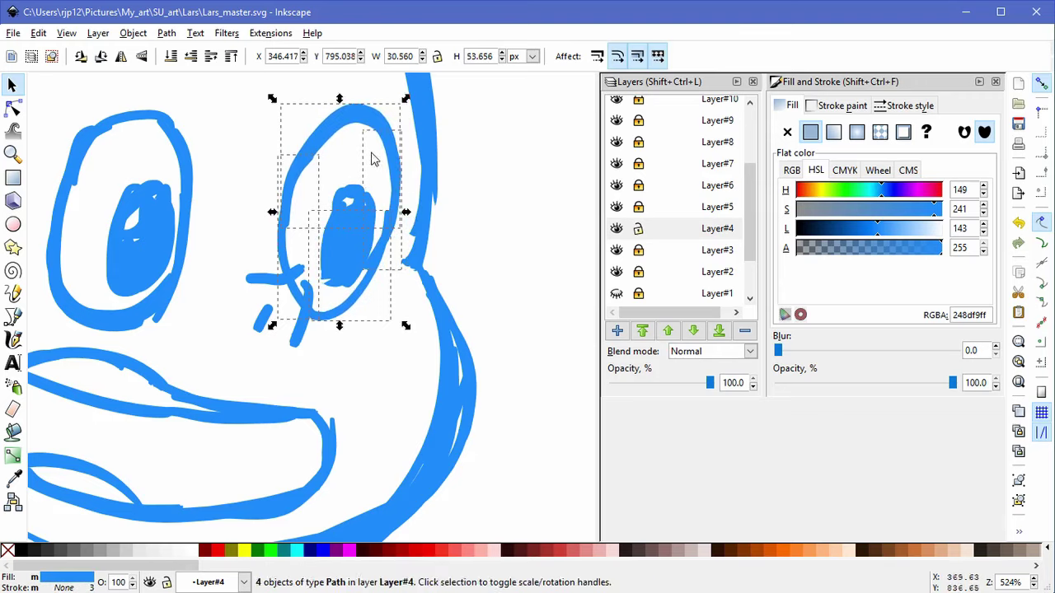
drag(346, 99, 351, 98)
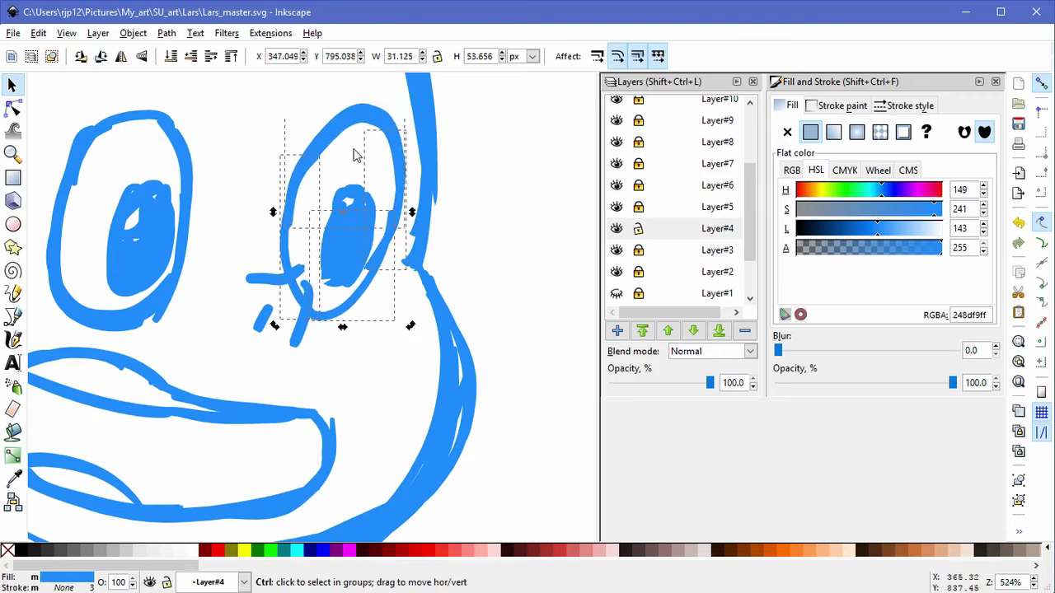
key(ctrl+g)
Step: Unlock Layer#5 and rotate and reposition the nose's upper stroke so it joins the stroke on the nose's side
click(616, 207)
click(616, 207)
click(638, 207)
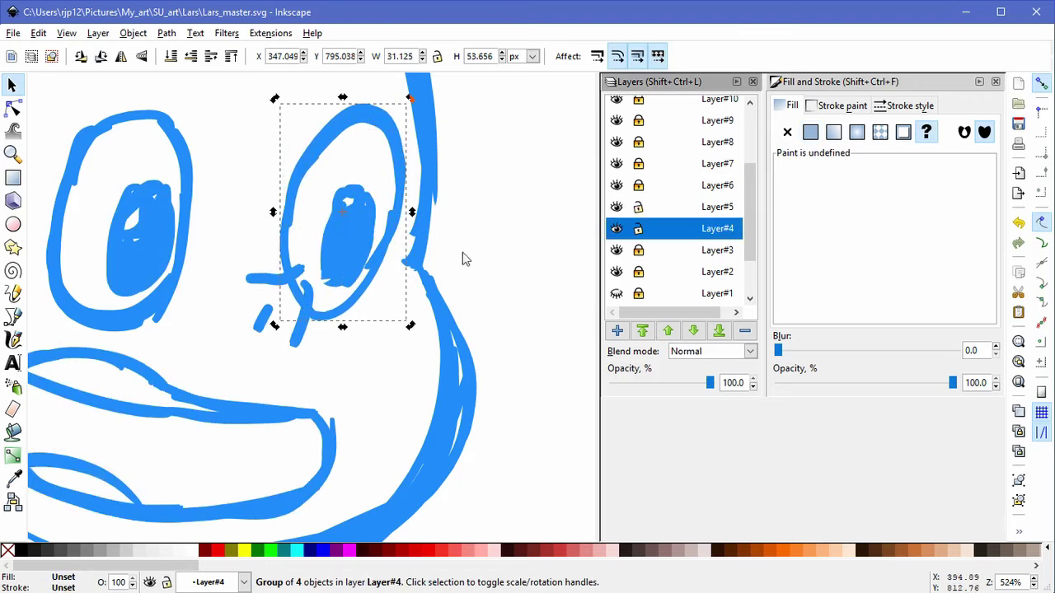
click(299, 271)
mouse_move(313, 260)
mouse_down()
mouse_move(315, 273)
mouse_move(315, 249)
mouse_up()
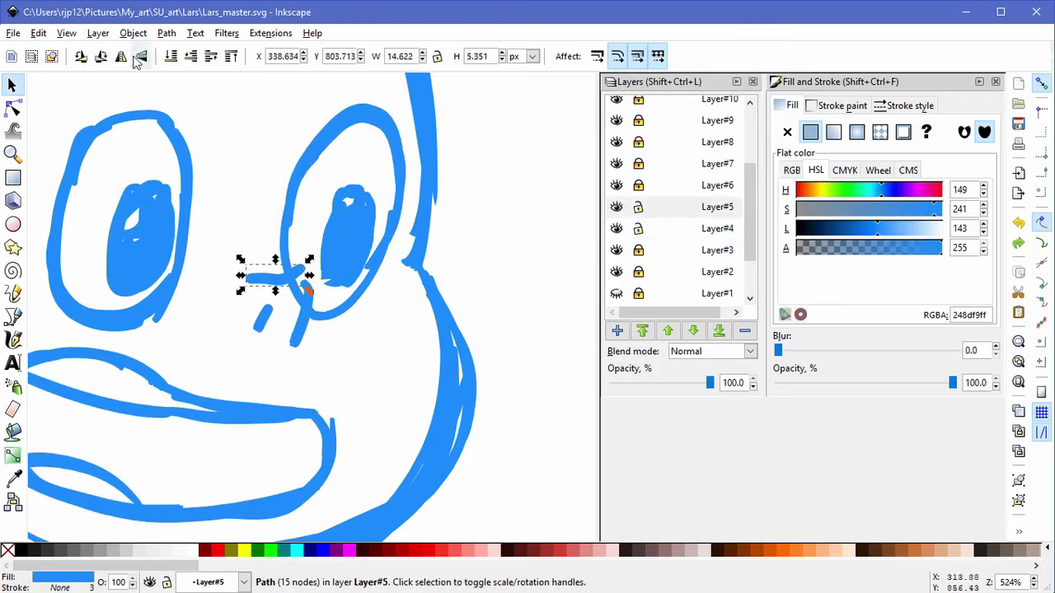
click(256, 273)
drag(241, 275, 233, 290)
drag(263, 325, 264, 328)
drag(237, 262, 326, 354)
drag(319, 263, 313, 276)
click(266, 197)
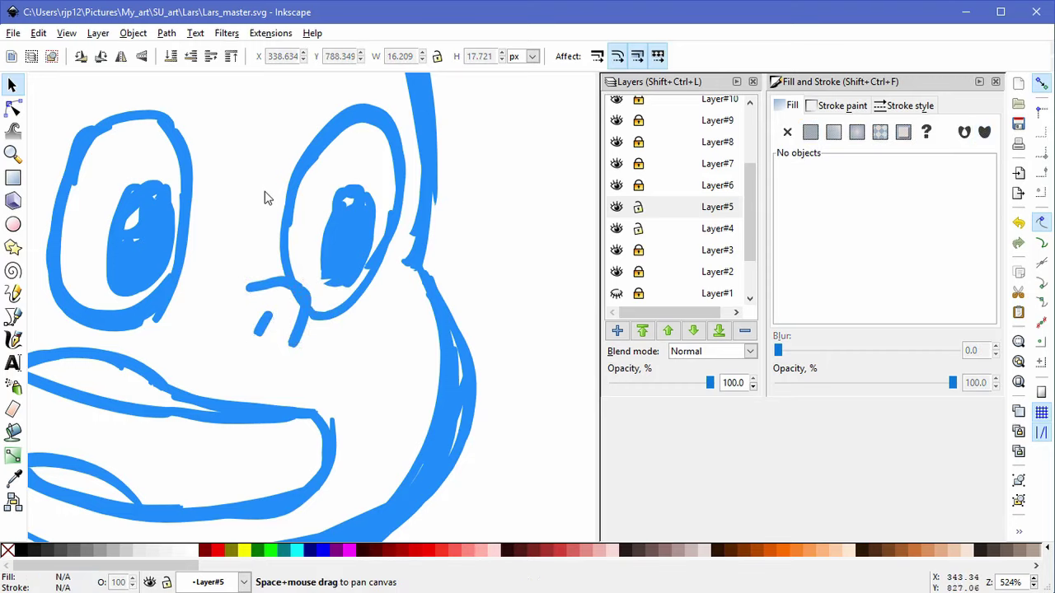
Step: Flip the small nostril mark horizontally and rotate it slightly beneath the nose
scroll(271, 184, down, 4)
scroll(338, 206, up, 4)
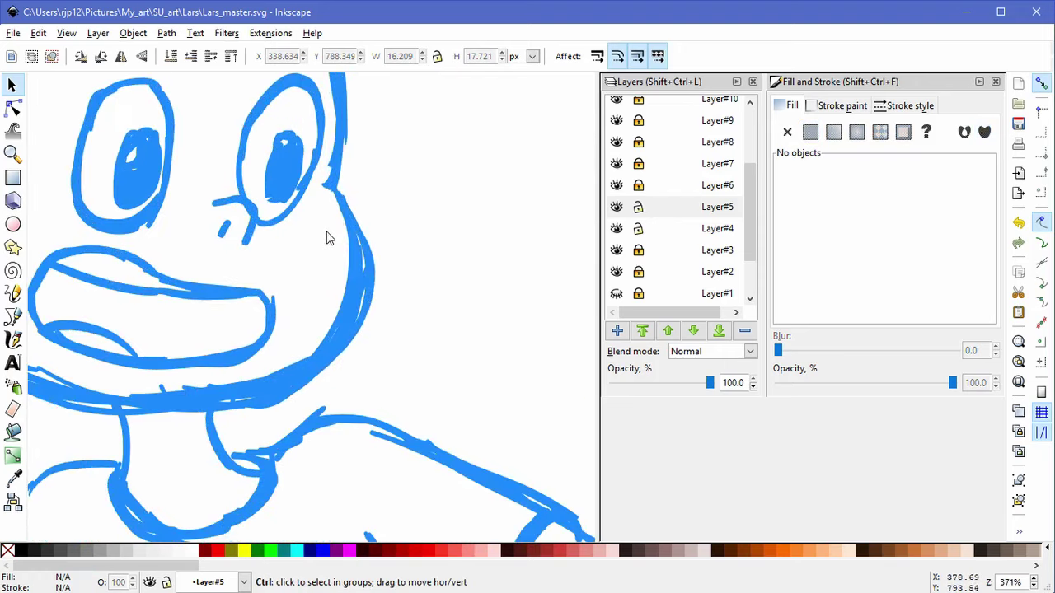
click(182, 223)
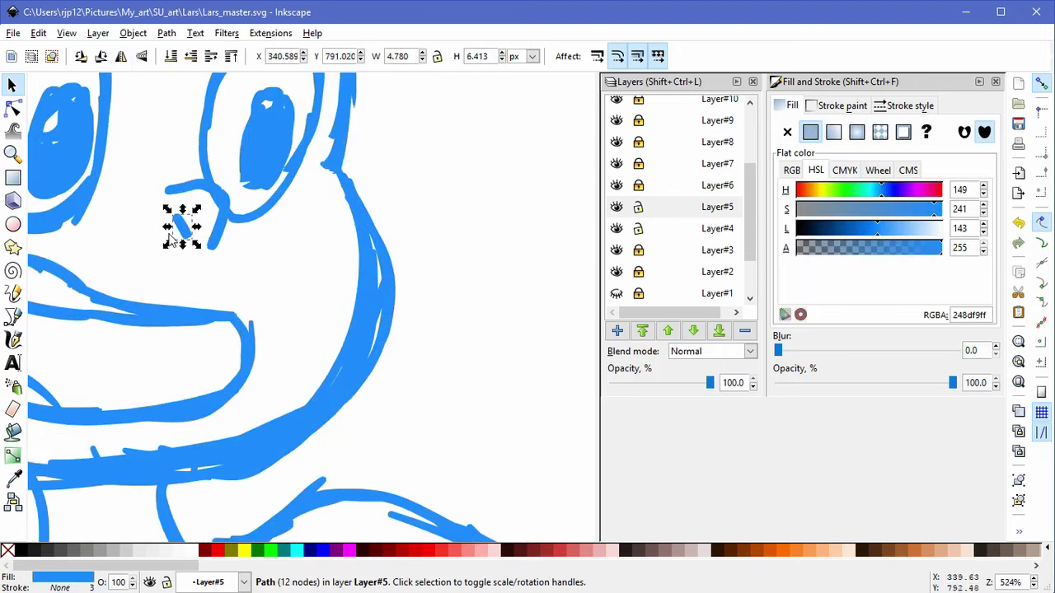
drag(185, 227, 166, 217)
click(272, 242)
shift+middle_click(306, 237)
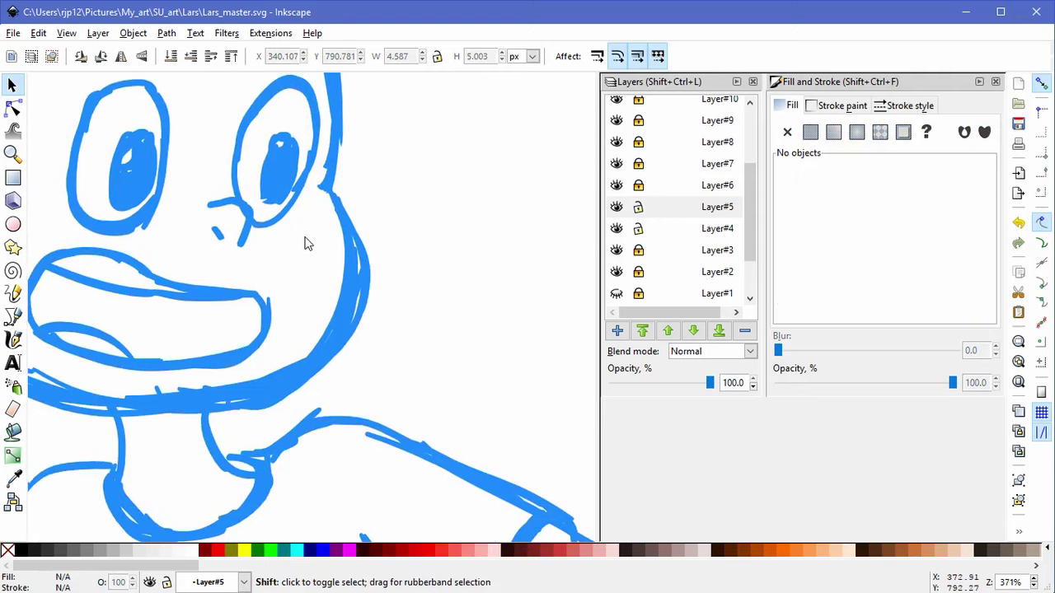
scroll(307, 242, down, 4)
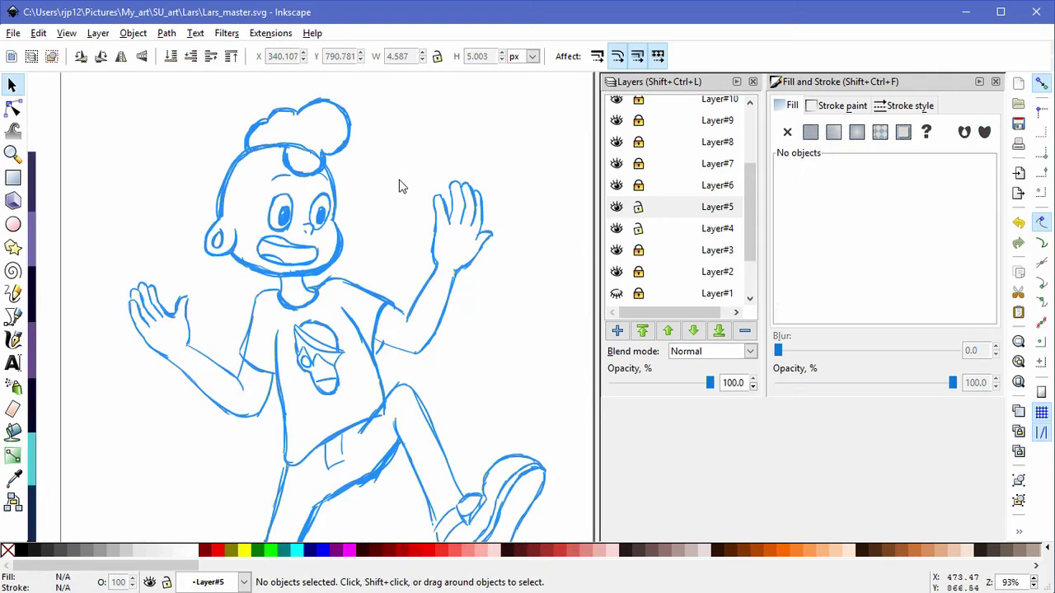
Step: Unlock Layer#3, lock Layer#4 and Layer#5, and select the masked head outline group
scroll(335, 185, up, 2)
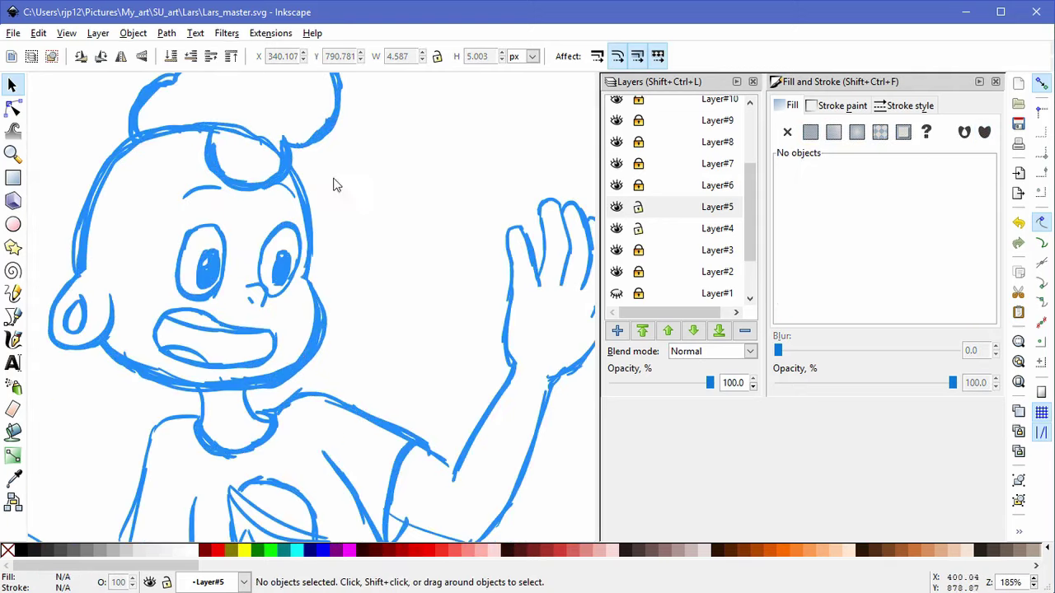
click(638, 250)
click(638, 229)
click(638, 208)
click(116, 175)
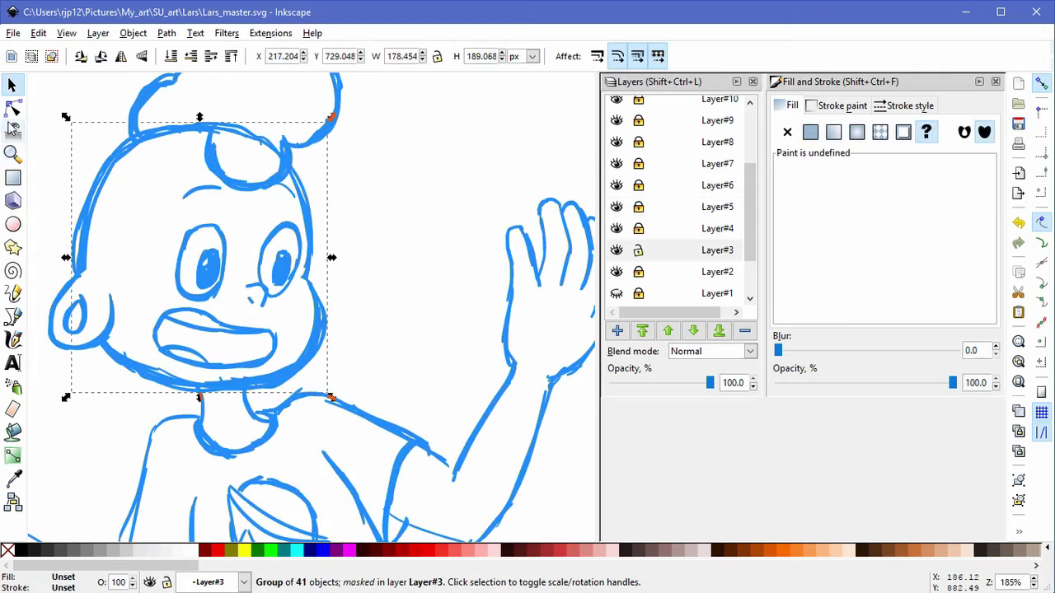
Step: Reshape the head mask's nodes along the lower edge of the hair curl to hide the head line behind it
click(12, 108)
drag(202, 99, 213, 125)
drag(316, 128, 248, 176)
click(119, 82)
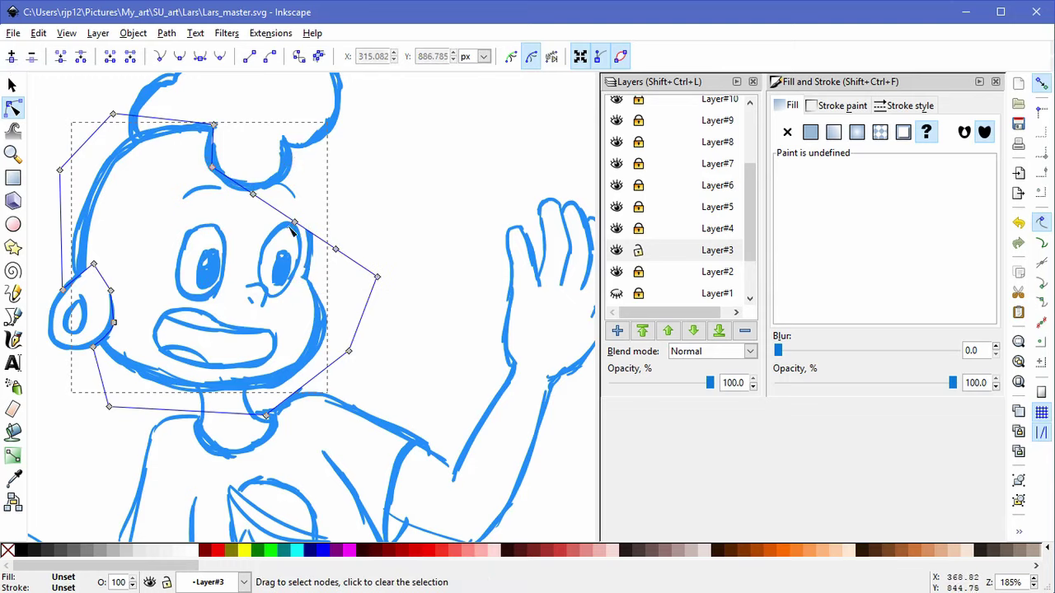
drag(256, 195, 283, 176)
click(397, 149)
Step: Fit the whole page in view and unlock the line layers from Layer#2 up to Layer#11
ctrl+scroll(412, 151, down, 3)
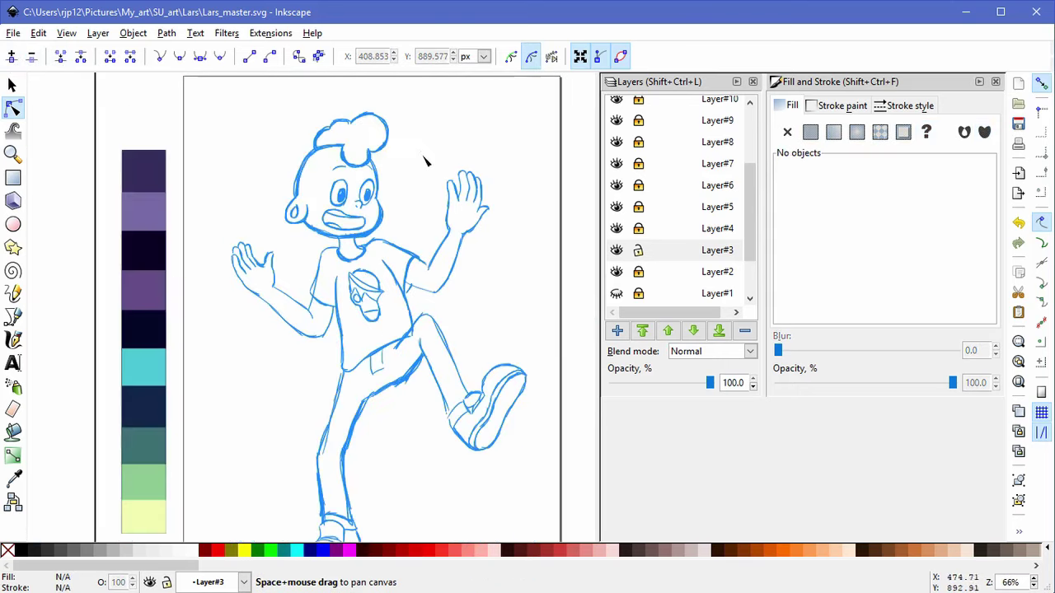
key(5)
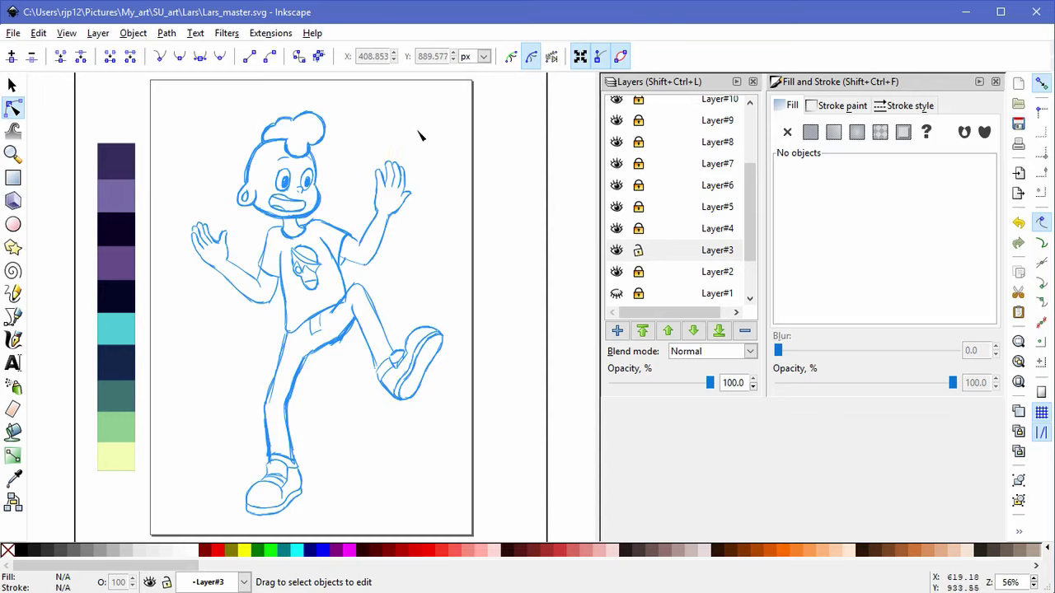
click(626, 252)
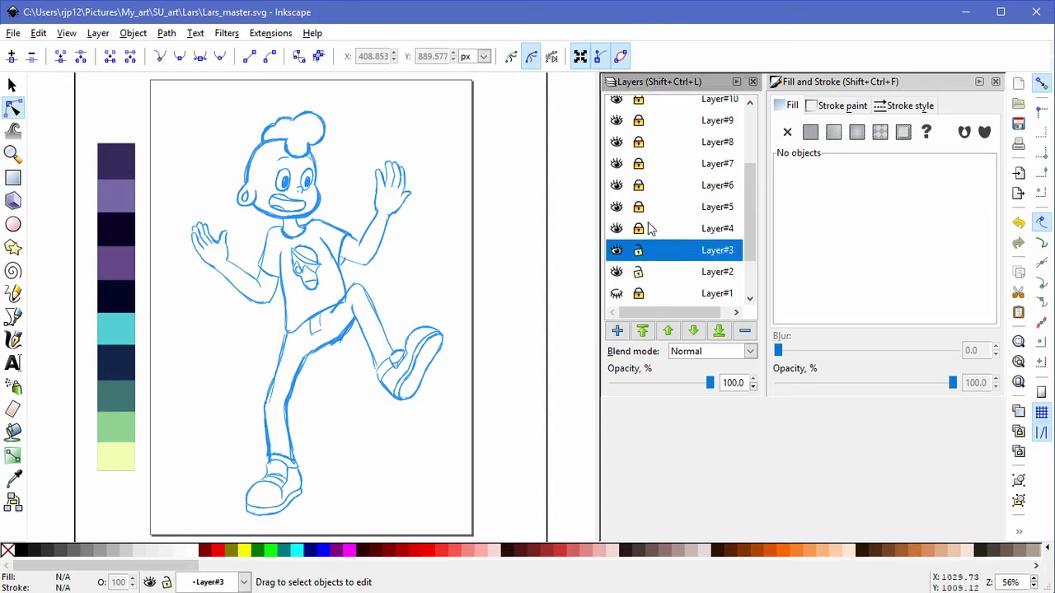
scroll(744, 236, down, 3)
scroll(746, 240, up, 4)
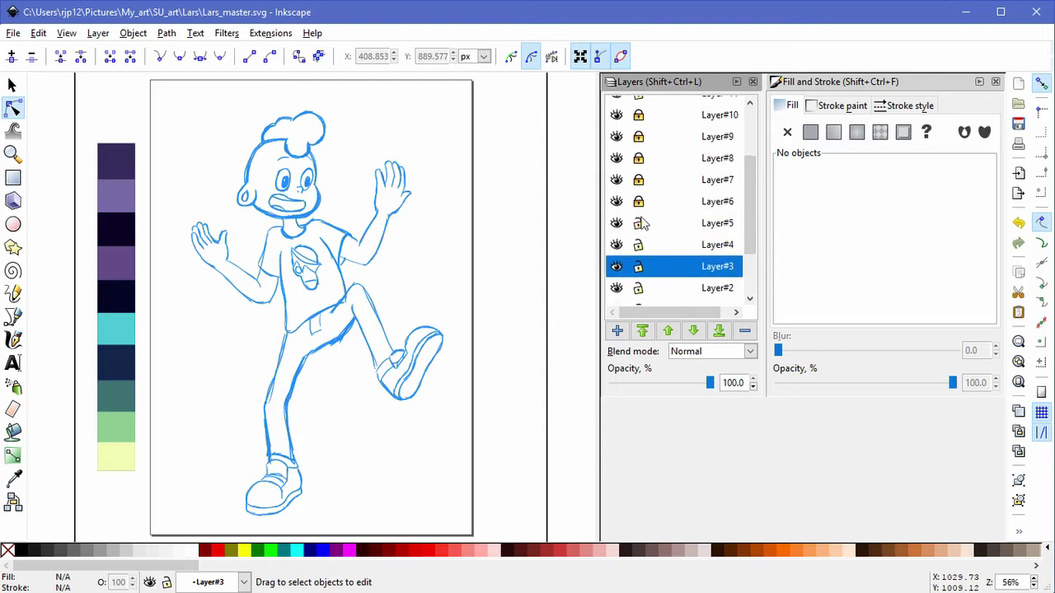
scroll(745, 165, up, 5)
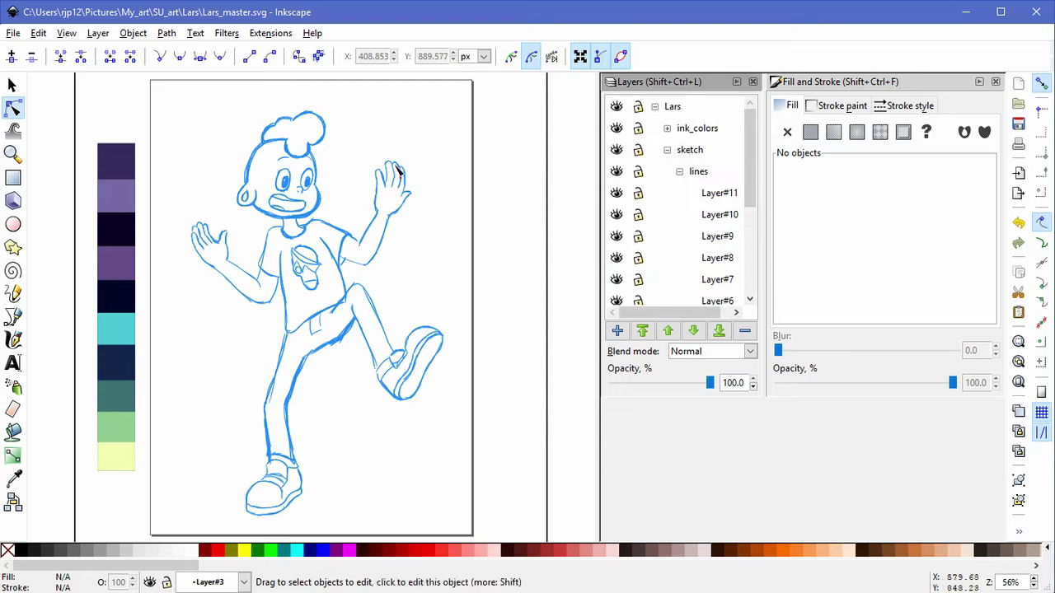
Step: Select all the sketch lines of the character and recolour them light pink, HSL 213, 166, 195
click(13, 86)
mouse_move(147, 83)
mouse_down()
mouse_move(470, 464)
mouse_move(487, 534)
mouse_up()
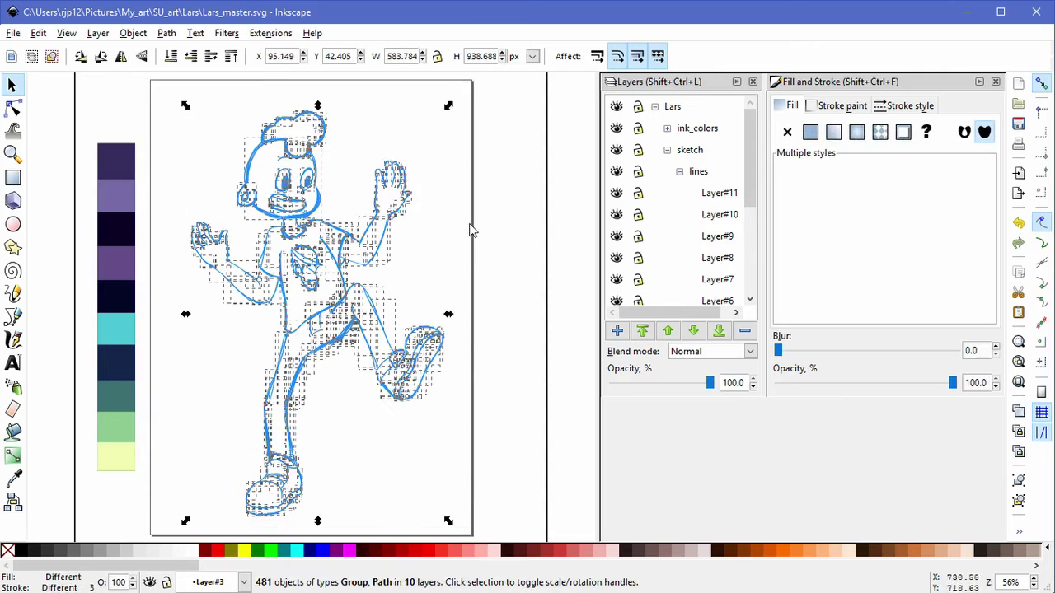
click(15, 481)
click(117, 201)
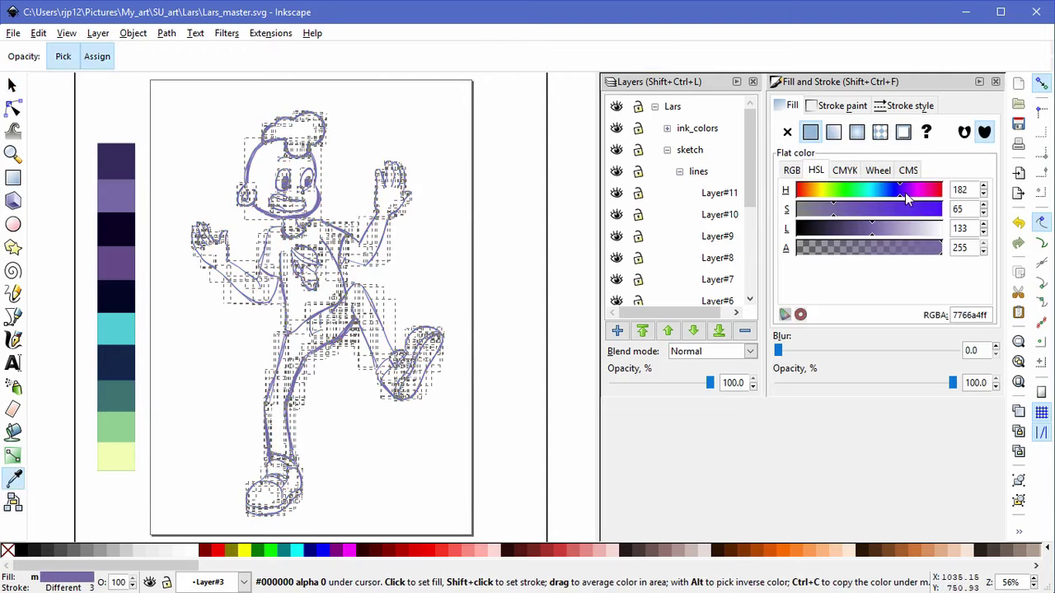
drag(907, 199, 912, 199)
drag(876, 232, 907, 230)
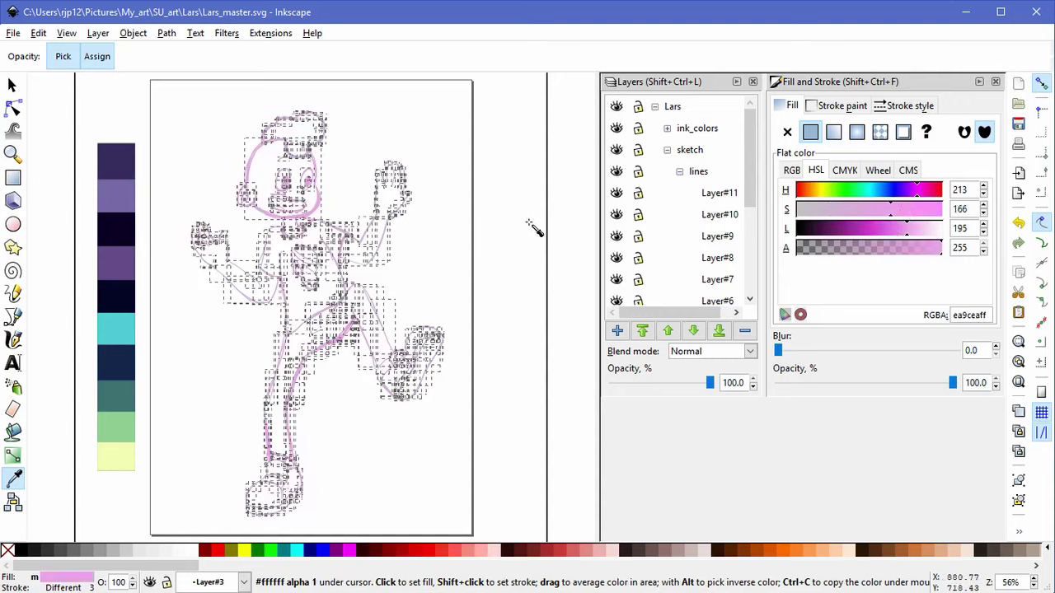
key(s)
key(Escape)
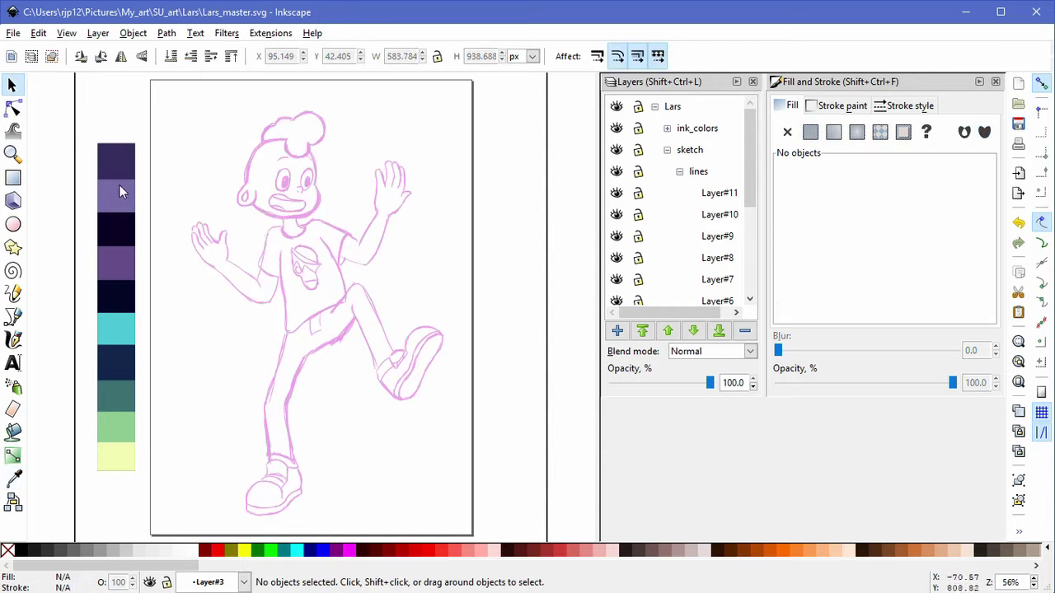
Step: Set the calligraphy colour to magenta, HSL 216, 148, 133, using a test stroke above the raised hand, and remove the test strokes
click(13, 478)
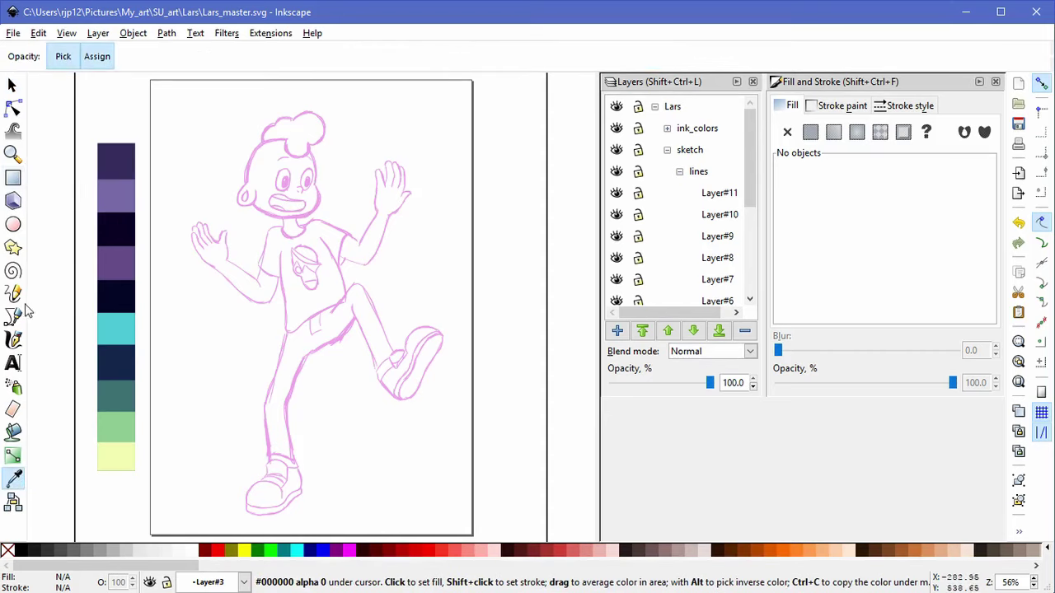
click(13, 340)
drag(354, 130, 412, 103)
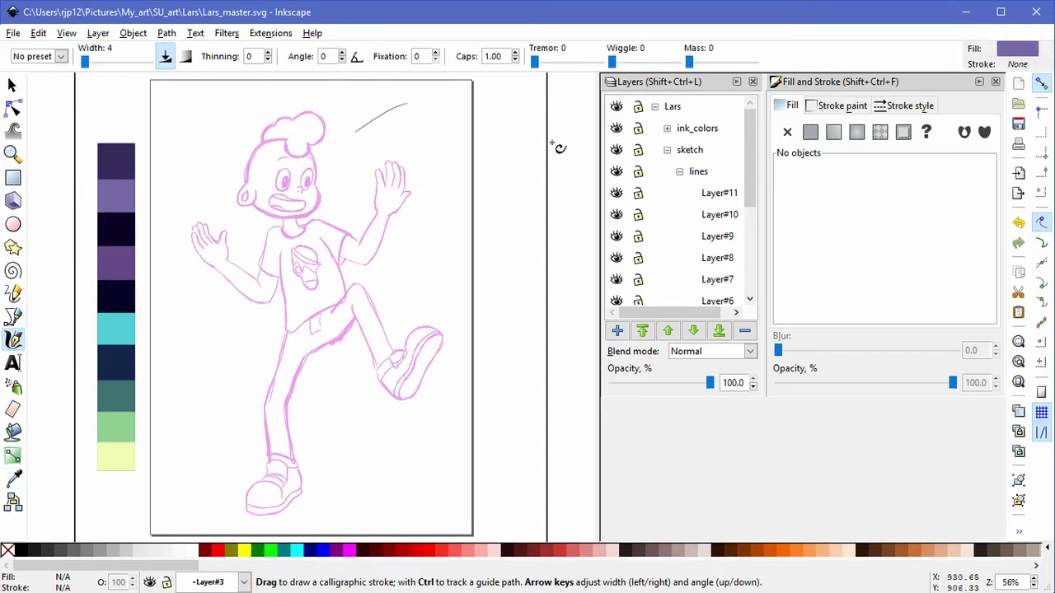
click(12, 86)
click(392, 113)
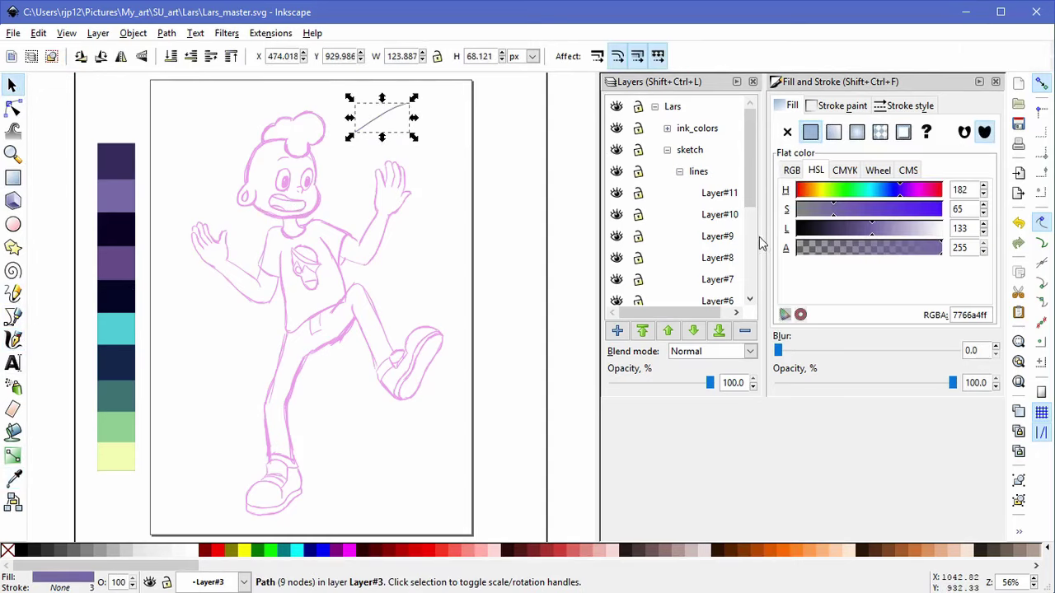
drag(913, 193, 917, 192)
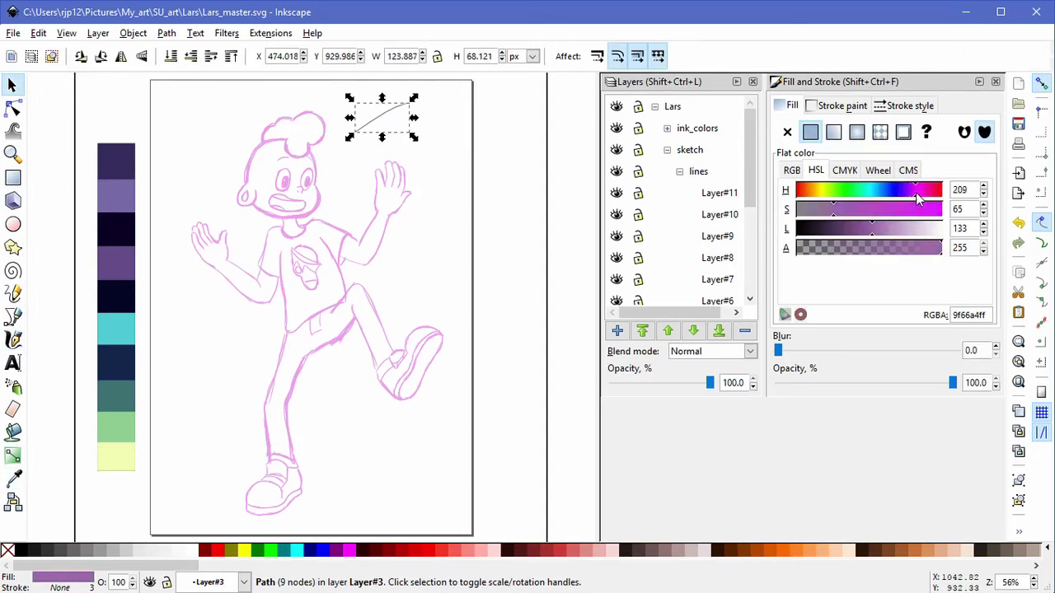
click(920, 193)
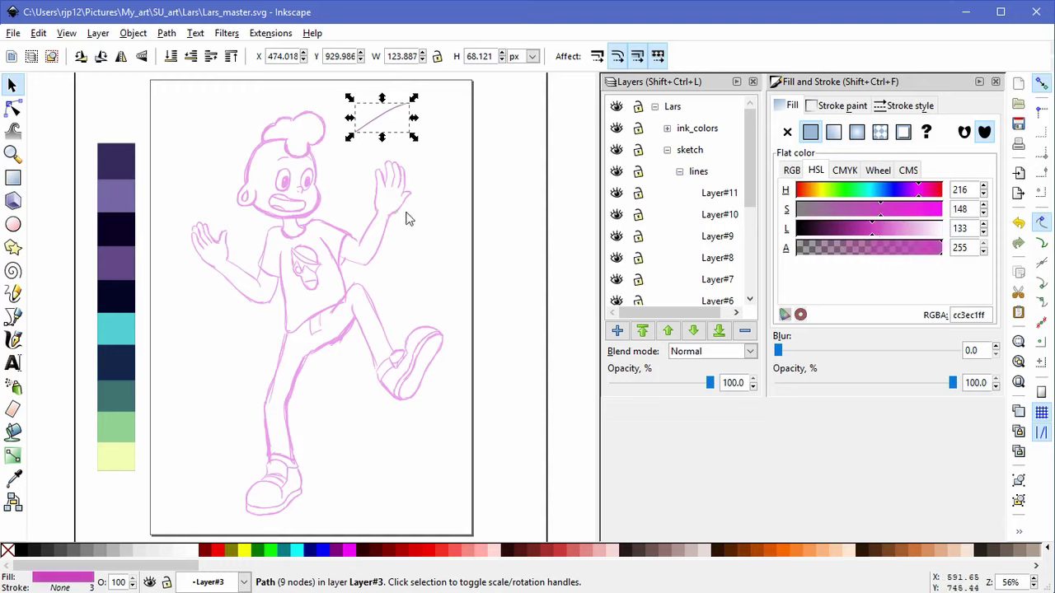
click(14, 339)
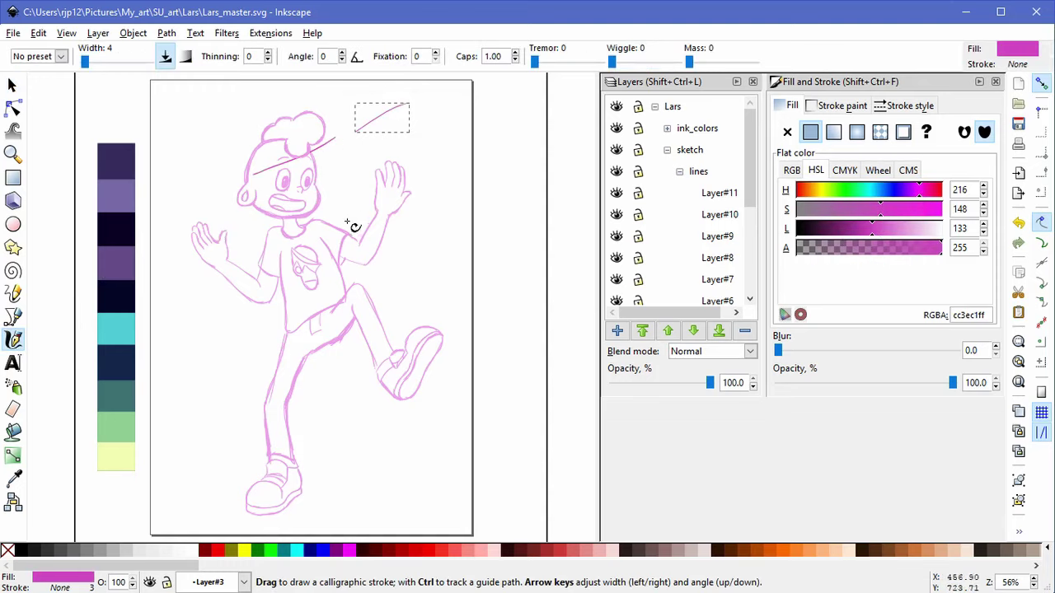
key(Delete)
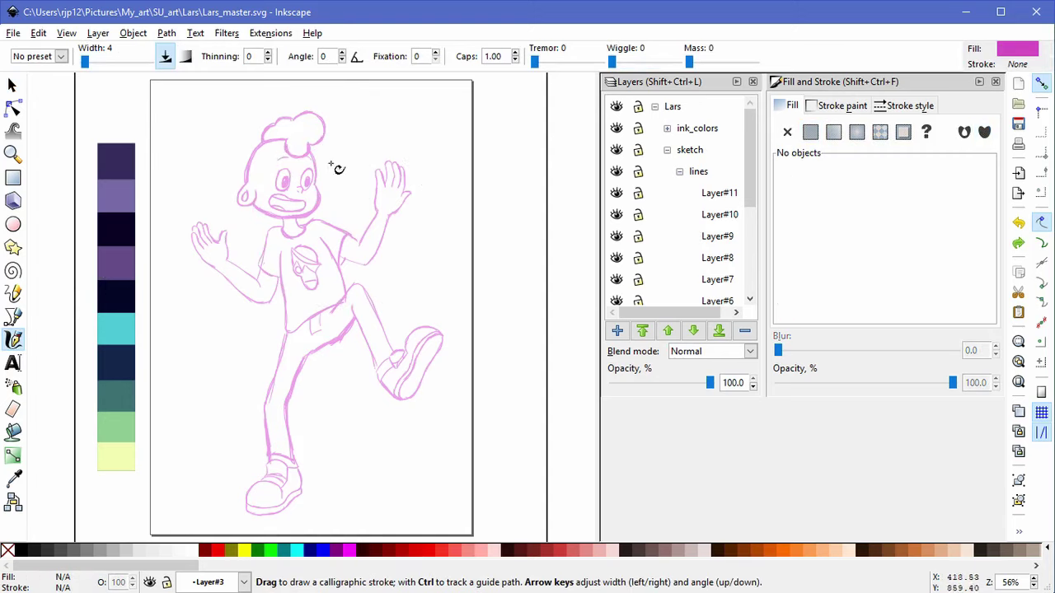
Step: Draw a diagonal calligraphic stroke inside the hair and lighten its fill to pale pink ffd9fb
ctrl+scroll(311, 173, up, 3)
drag(310, 231, 375, 153)
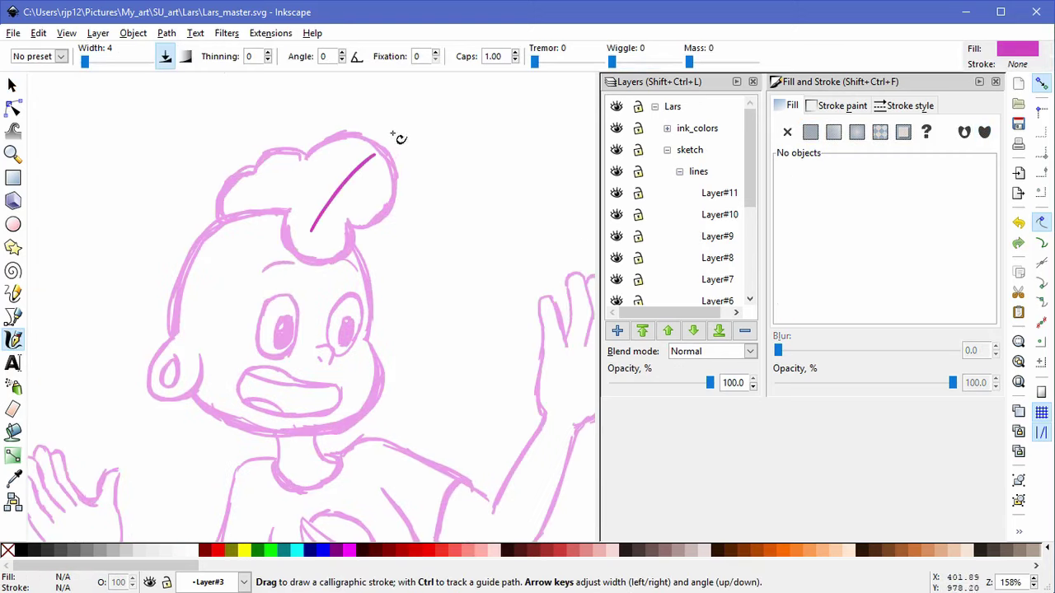
key(s)
click(348, 188)
mouse_move(838, 230)
mouse_down()
mouse_move(930, 235)
mouse_move(944, 212)
mouse_up()
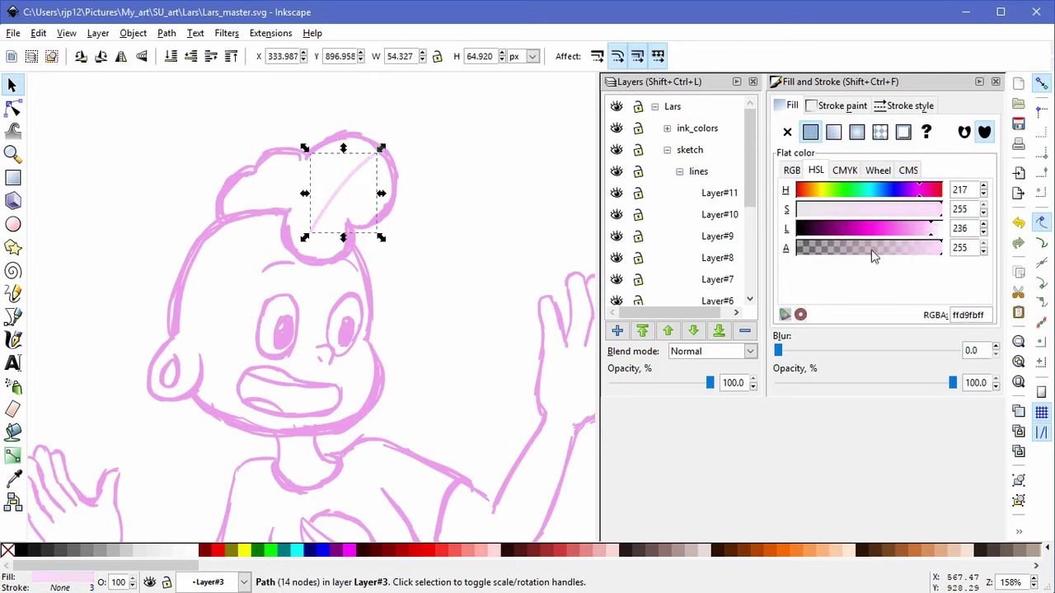
click(424, 175)
Step: Hatch the whole hair shape with pale pink diagonal calligraphic strokes
click(13, 340)
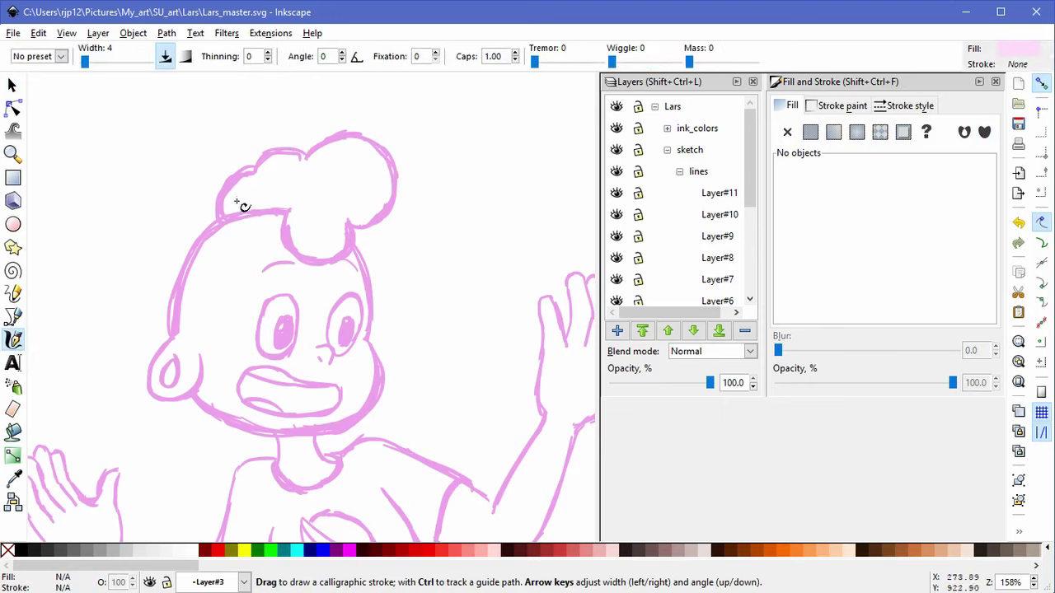
mouse_move(245, 180)
mouse_down()
mouse_move(355, 148)
mouse_move(386, 162)
mouse_up()
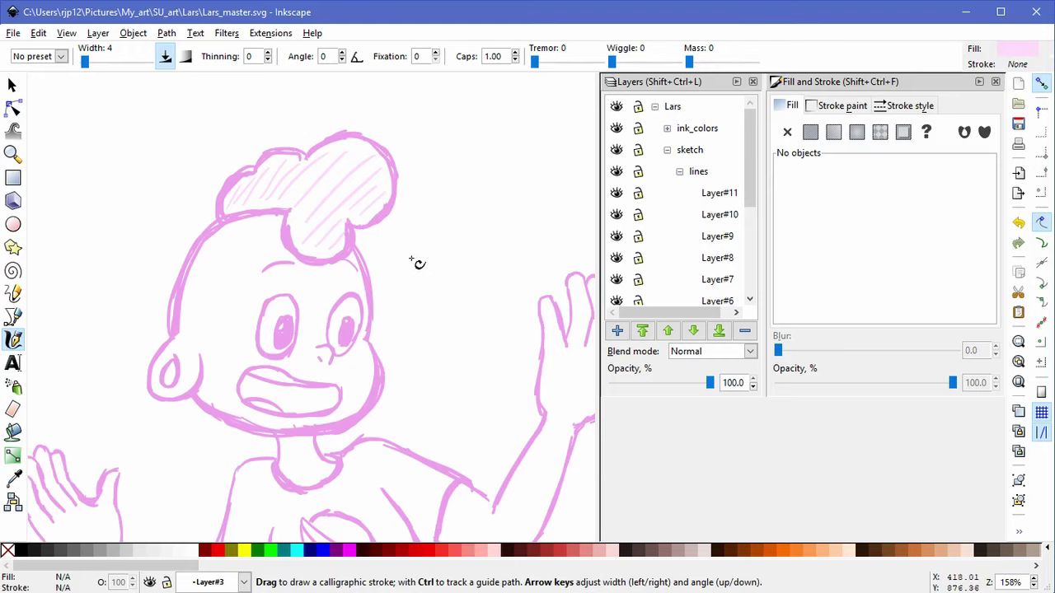
drag(418, 332, 416, 174)
scroll(391, 248, down, 3)
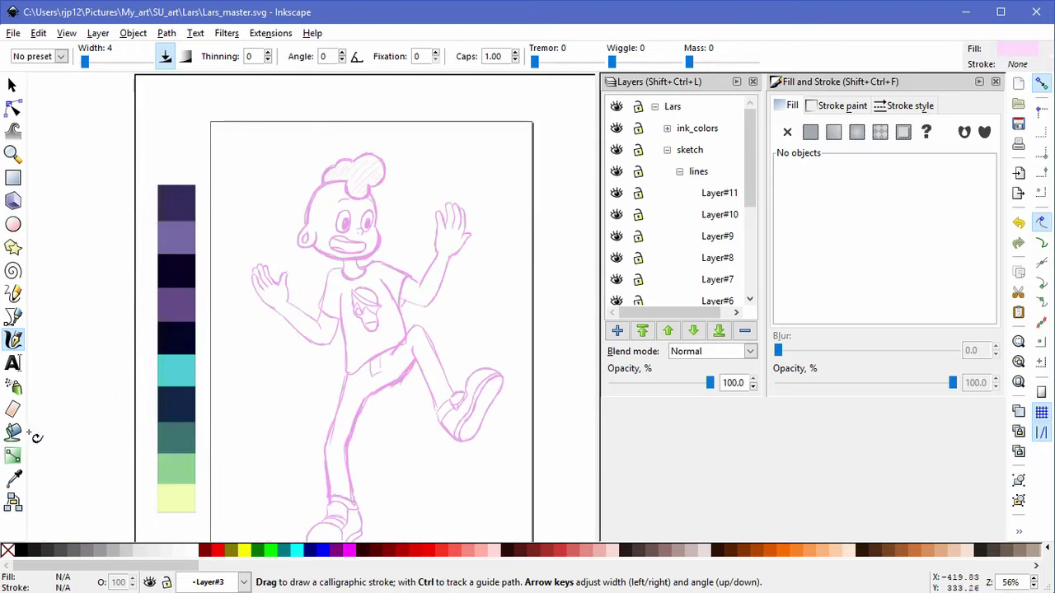
Step: Pick a near-black navy swatch from the palette as the calligraphy fill colour
click(12, 478)
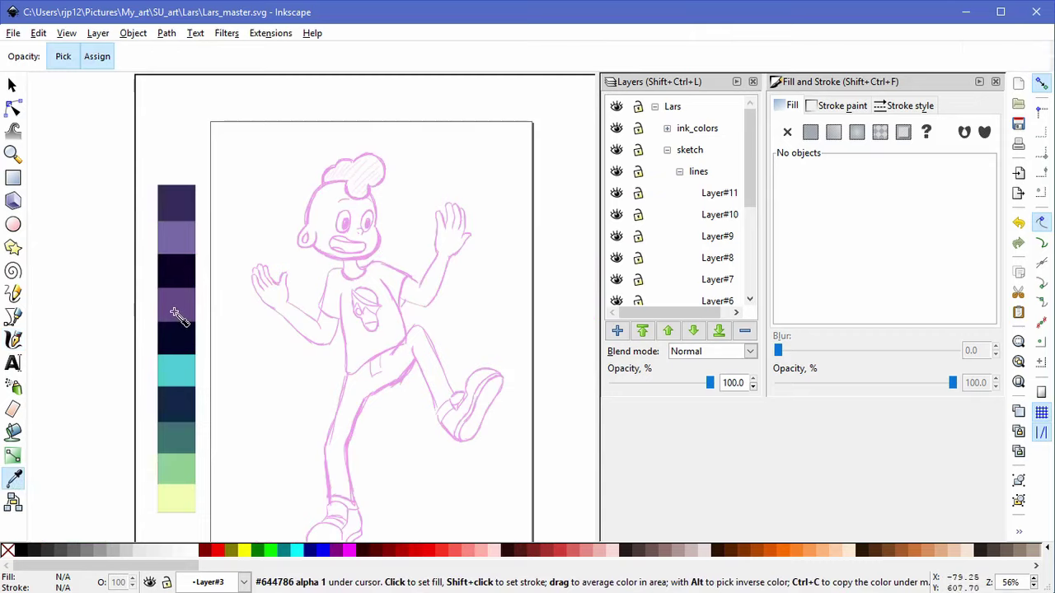
click(12, 363)
click(384, 240)
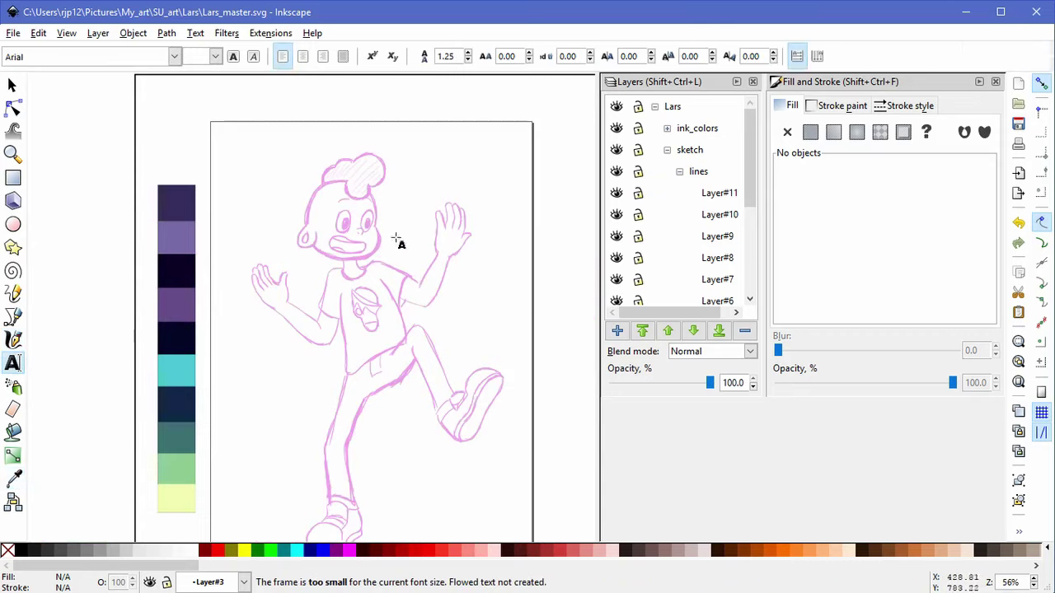
key(c)
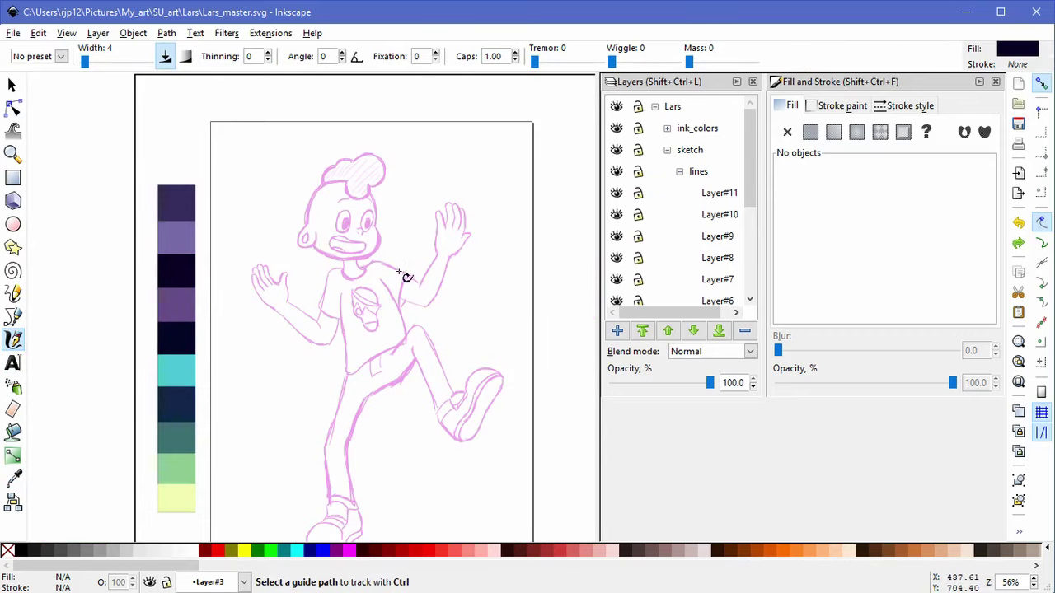
Step: Try dark diagonal hatching on the sleeve at the character's right shoulder and undo the last strokes
scroll(405, 278, up, 2)
scroll(280, 292, up, 1)
drag(242, 270, 258, 256)
mouse_move(241, 306)
mouse_down()
mouse_move(230, 344)
mouse_move(266, 313)
mouse_move(269, 338)
mouse_up()
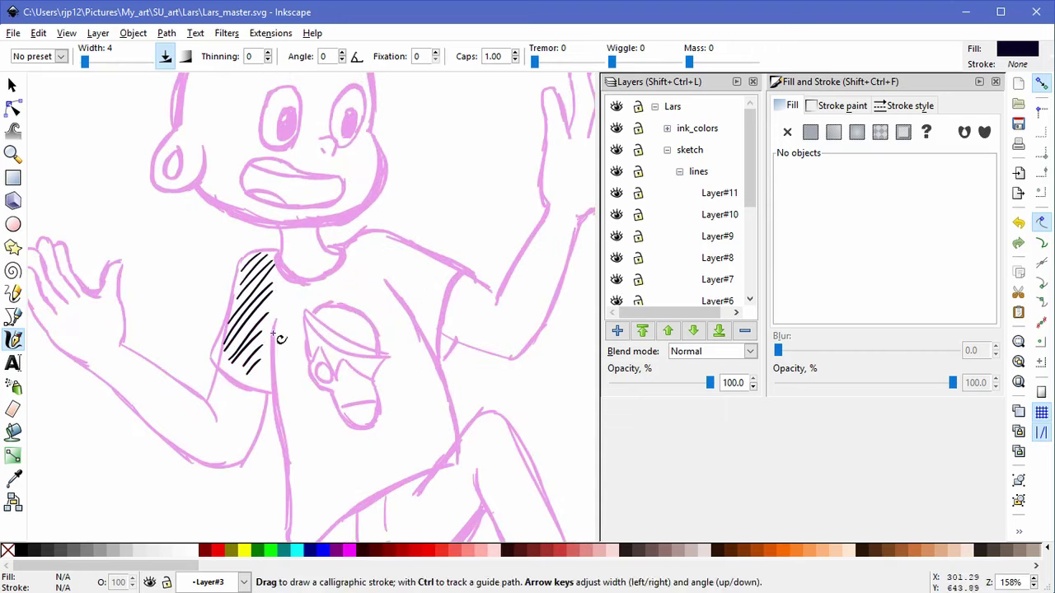
key(ctrl+z)
key(ctrl+z)
key(ctrl+z)
key(ctrl+z)
key(ctrl+z)
key(ctrl+z)
key(ctrl+z)
Step: Redraw the dark hatching down the sleeve and extend it onto the shirt's chest beside the face print
mouse_move(262, 276)
mouse_down()
mouse_move(237, 309)
mouse_move(273, 278)
mouse_up()
mouse_move(228, 340)
mouse_down()
mouse_move(265, 300)
mouse_move(263, 314)
mouse_up()
drag(227, 363, 257, 332)
drag(245, 376, 269, 360)
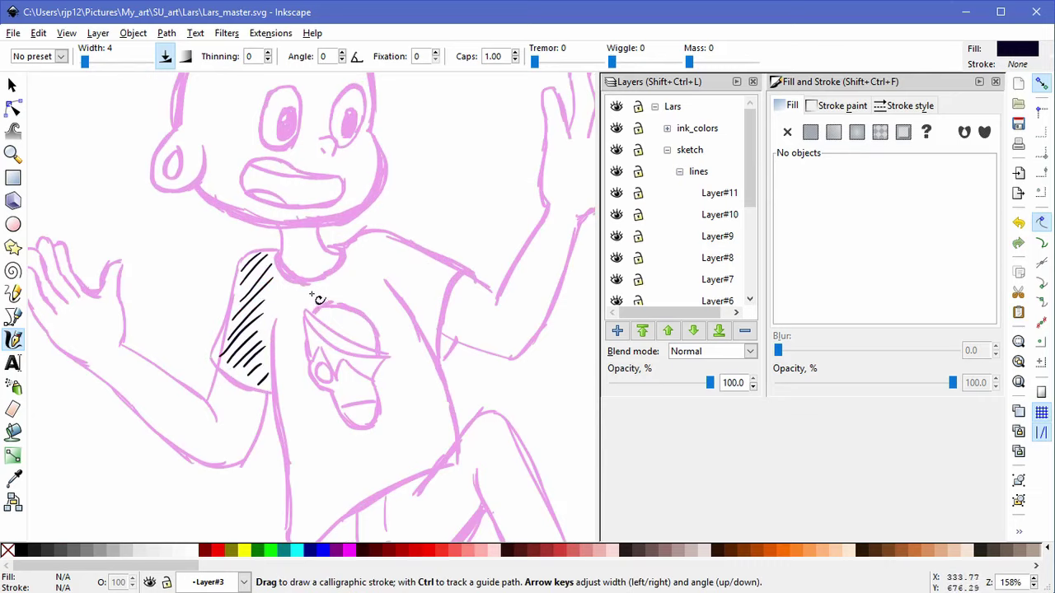
drag(273, 306, 299, 285)
mouse_move(280, 312)
mouse_down()
mouse_move(297, 292)
mouse_move(298, 302)
mouse_up()
drag(278, 342, 293, 320)
drag(280, 361, 299, 338)
mouse_move(285, 378)
mouse_down()
mouse_move(297, 360)
mouse_move(308, 365)
mouse_up()
drag(299, 413, 303, 412)
Step: Undo all the dark hatching strokes on the shirt's sleeve and chest
key(ctrl+z)
key(ctrl+z)
key(ctrl+z)
key(ctrl+z)
key(ctrl+z)
key(ctrl+z)
key(ctrl+z)
key(ctrl+z)
key(ctrl+z)
key(ctrl+z)
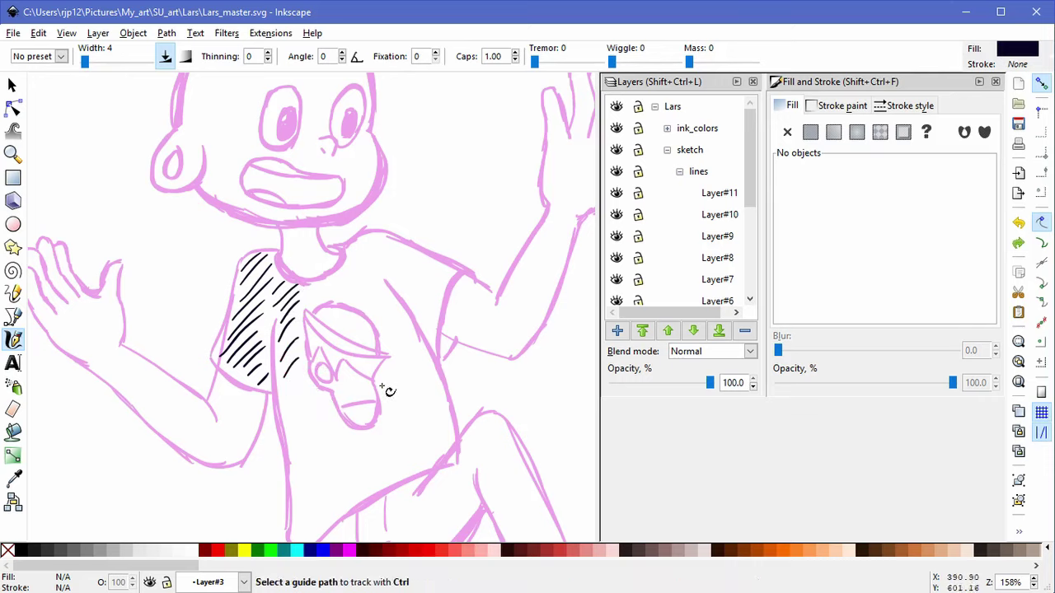
key(ctrl+z)
key(ctrl+z)
key(ctrl+z)
key(ctrl+z)
key(ctrl+z)
key(ctrl+z)
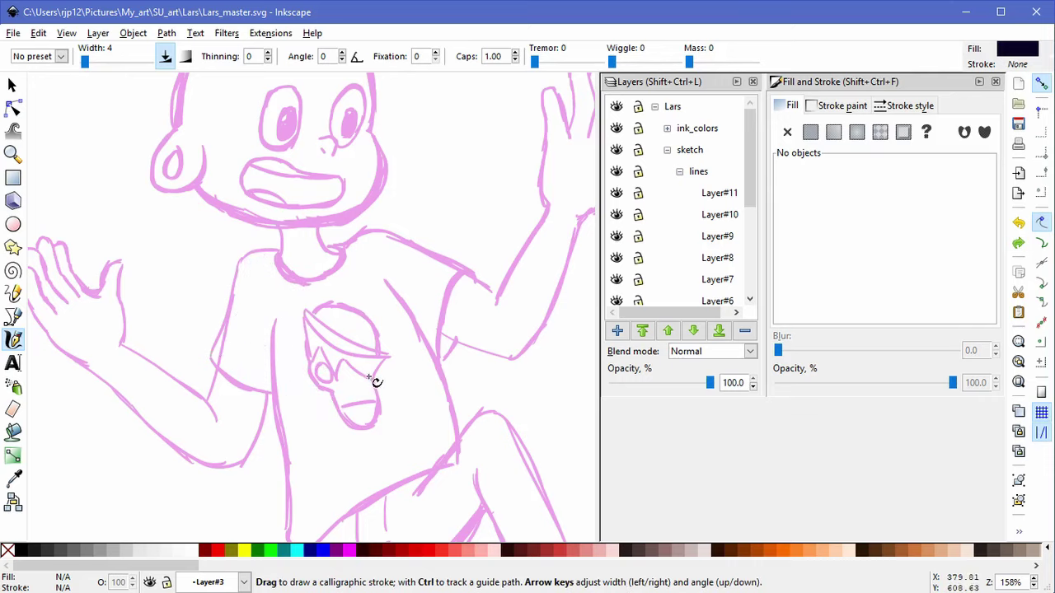
Step: Select all the pale pink hatching strokes in the hair and cut them from the lines layer
scroll(375, 329, down, 2)
click(13, 85)
drag(237, 111, 422, 200)
click(411, 163)
scroll(409, 159, up, 2)
scroll(395, 170, up, 2)
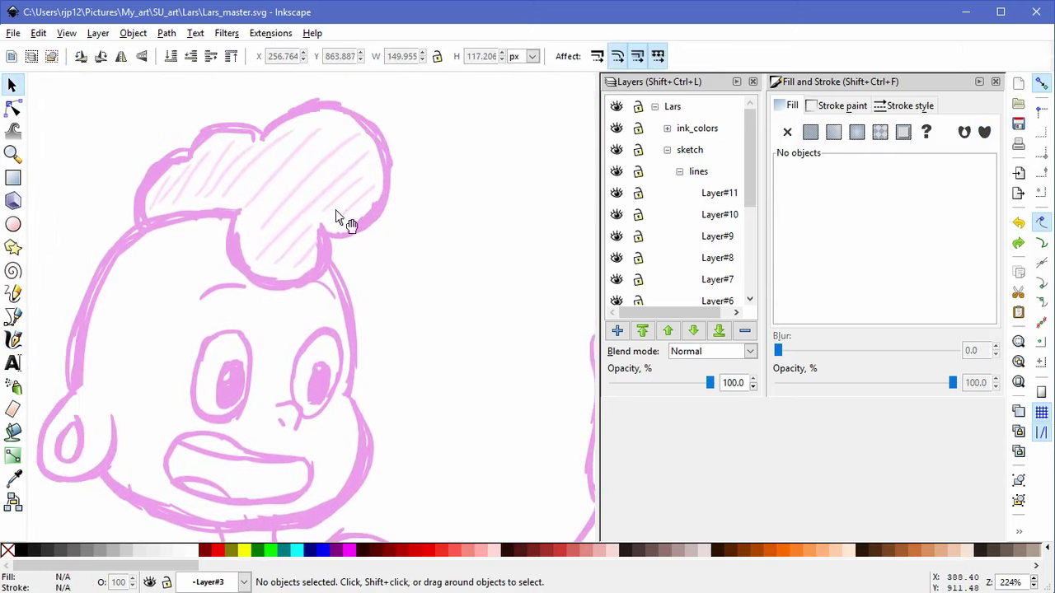
mouse_move(309, 262)
mouse_down()
mouse_move(277, 236)
mouse_move(316, 177)
mouse_move(356, 198)
mouse_move(306, 154)
mouse_up()
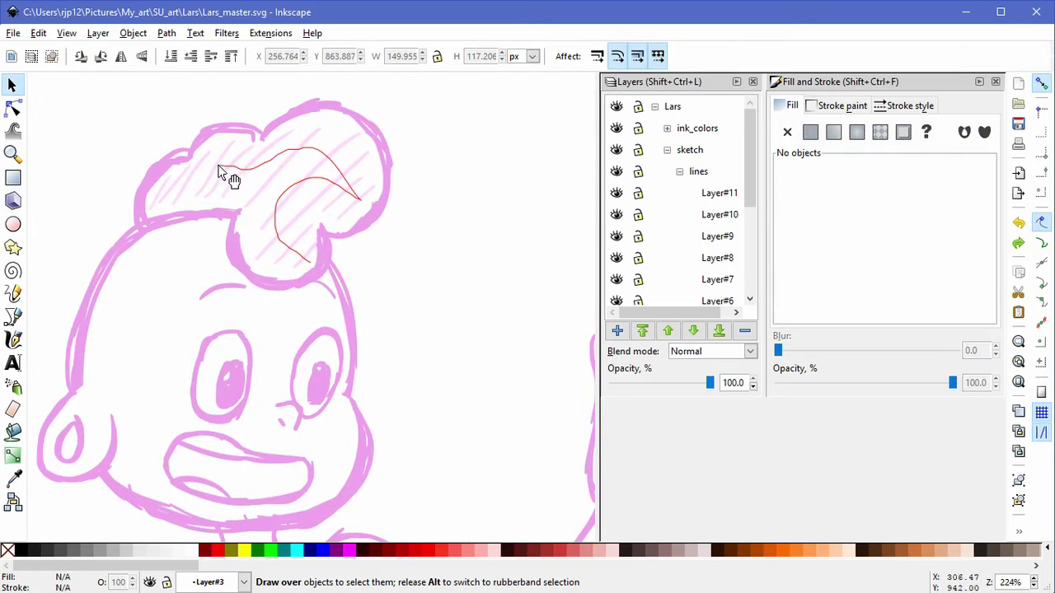
drag(161, 188, 161, 191)
key(Escape)
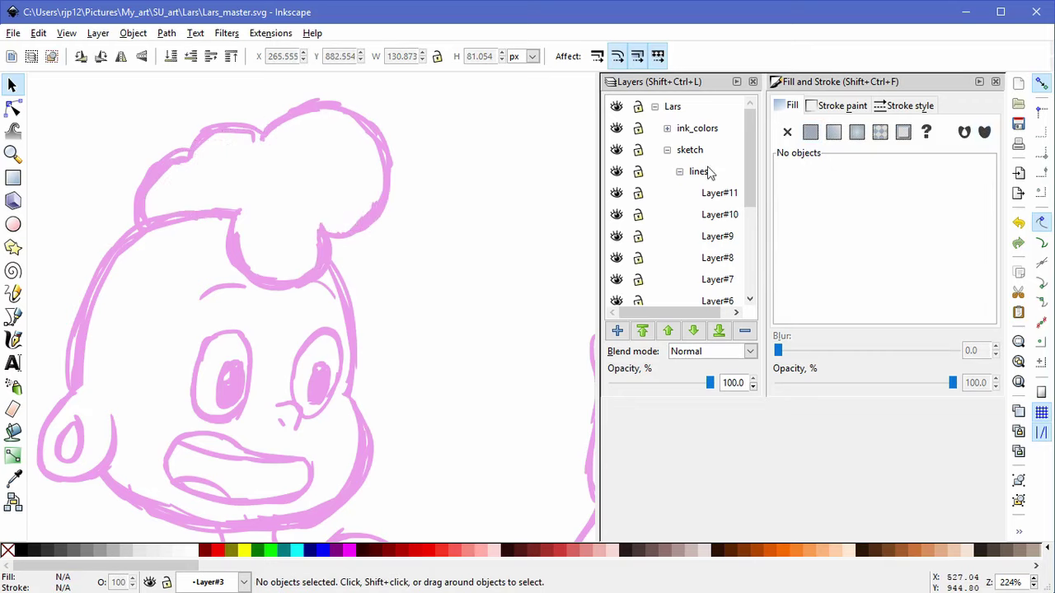
Step: Collapse and lock the lines layer and add Layer#12 as a sublayer of colors_s
click(679, 171)
click(714, 197)
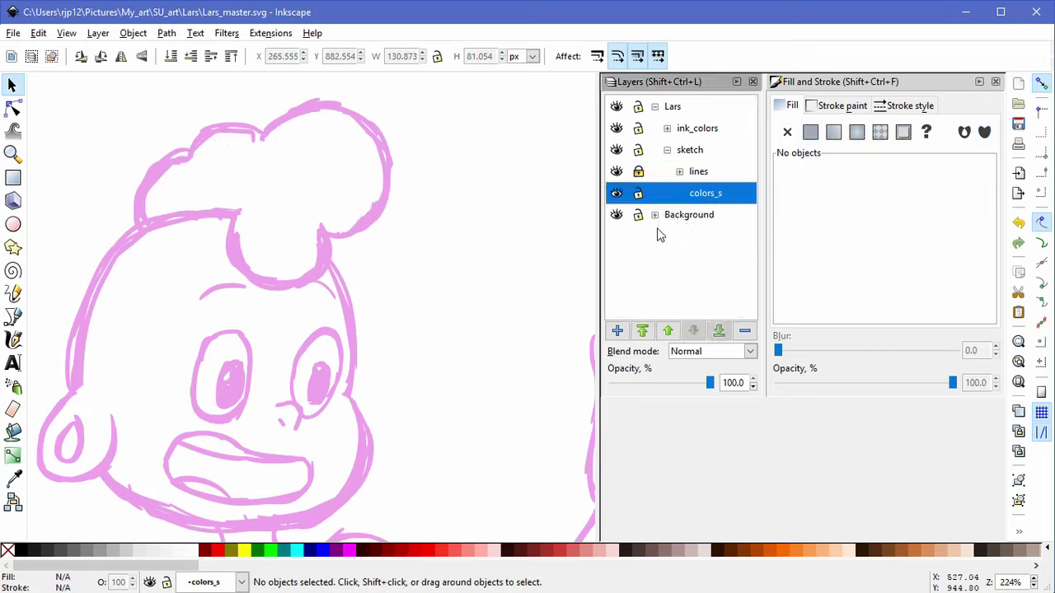
key(ctrl+shift+n)
click(579, 345)
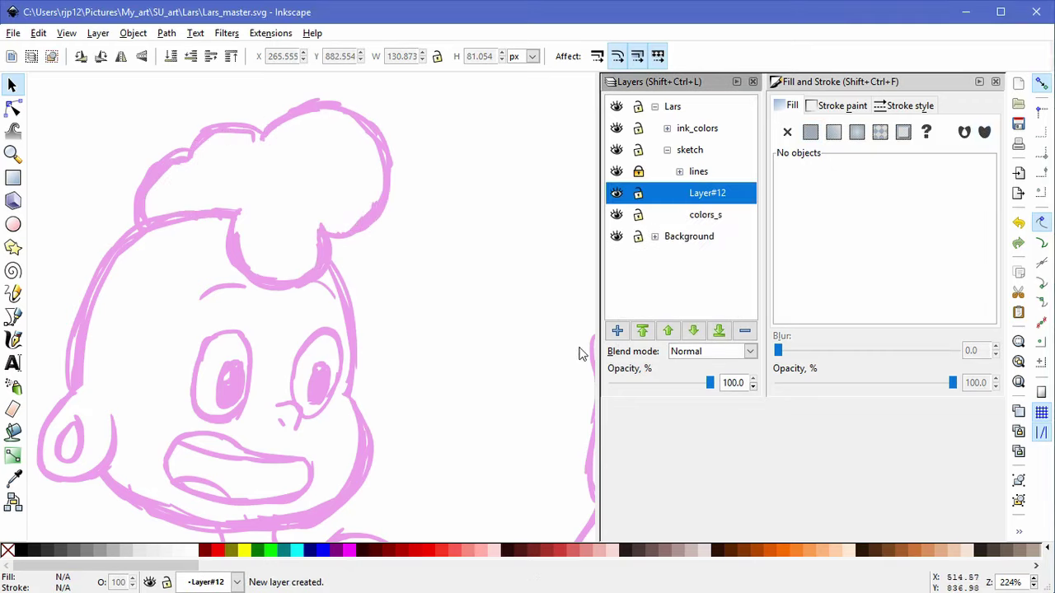
key(ctrl+z)
click(667, 151)
click(704, 195)
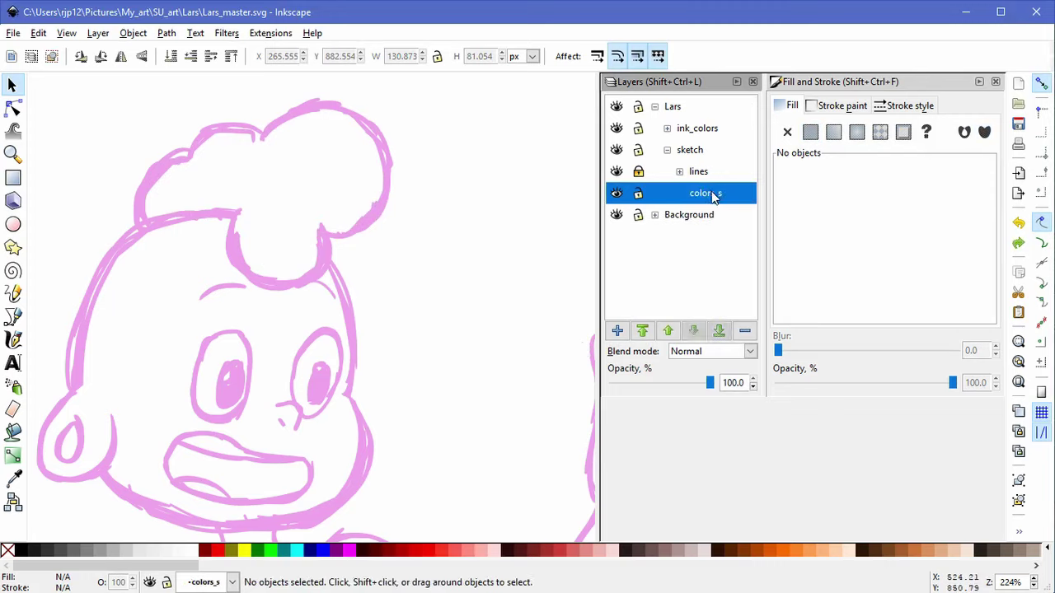
key(Return)
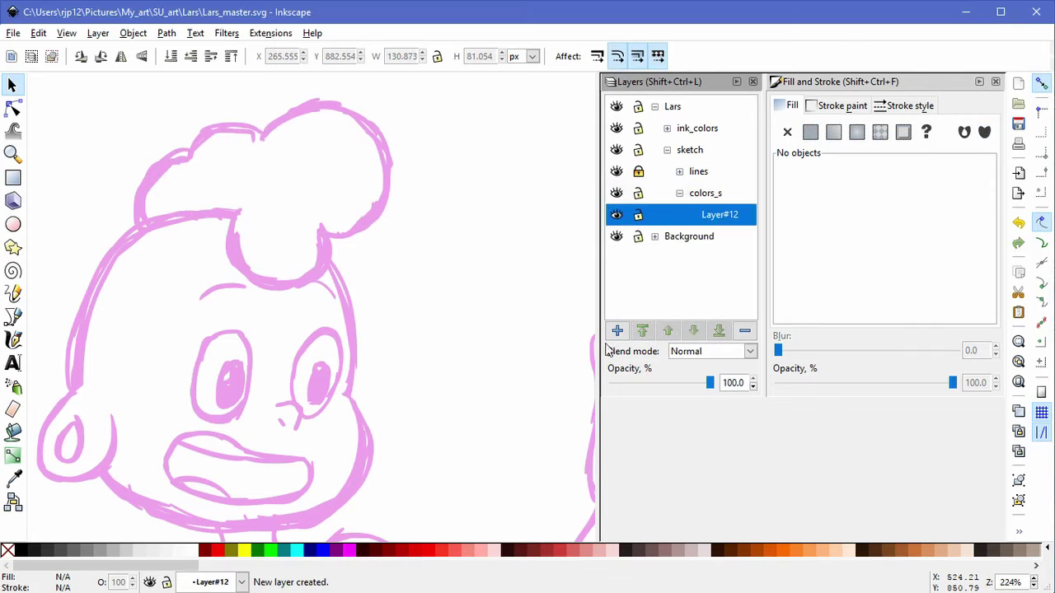
Step: Paste the hair hatching in place on Layer#12 and toggle the layer's visibility to check it
click(42, 34)
click(76, 173)
click(552, 264)
click(617, 216)
click(617, 215)
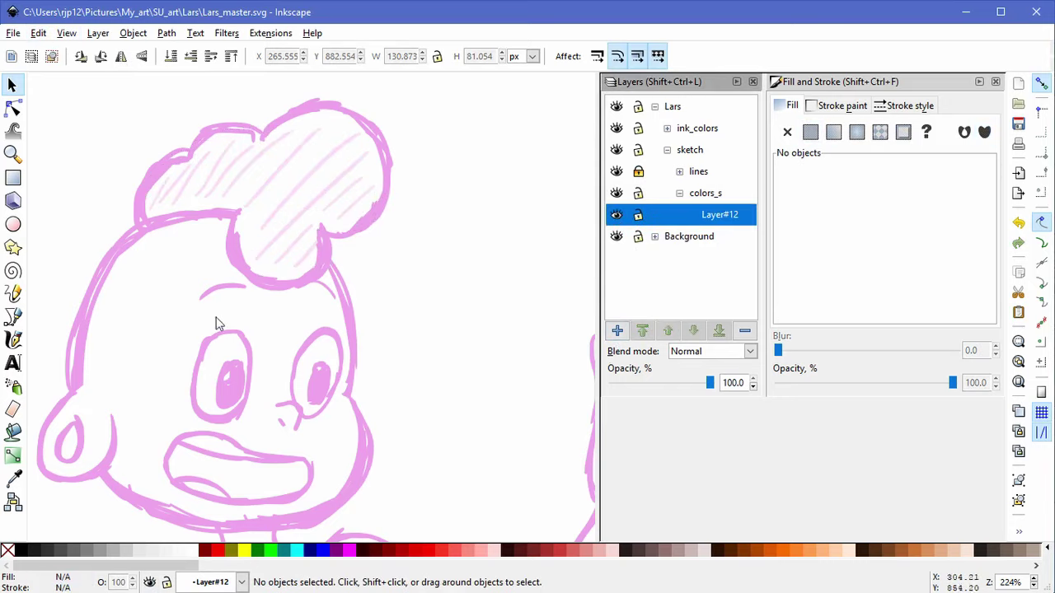
Step: Hatch the sleeve at the character's right shoulder on Layer#12 with dark navy diagonal strokes from the shoulder down
click(13, 341)
drag(123, 310, 217, 256)
key(ctrl+z)
key(space)
drag(207, 536, 212, 208)
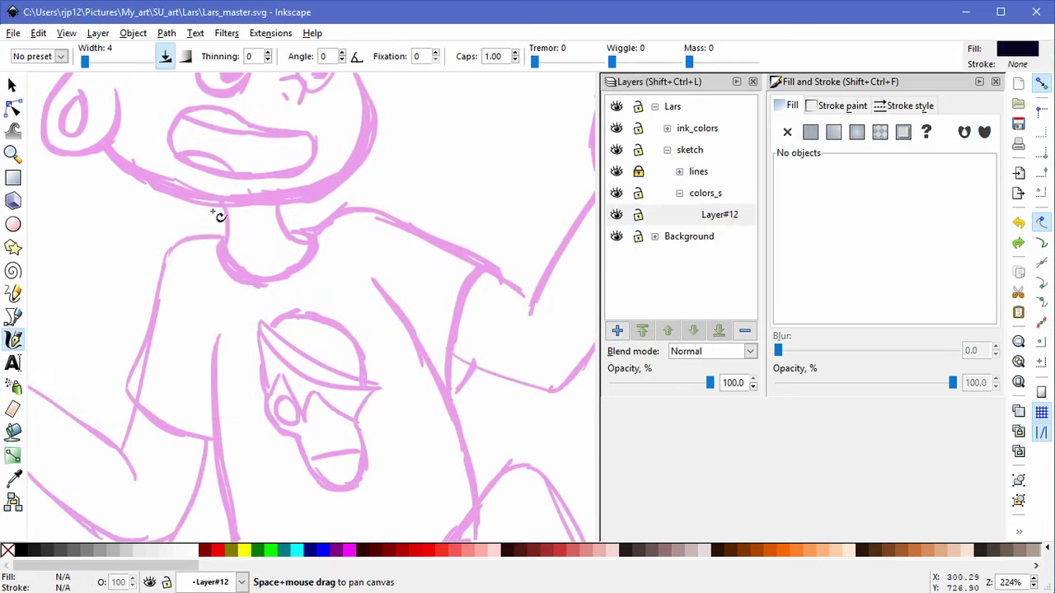
drag(172, 262, 199, 244)
drag(167, 290, 211, 245)
drag(160, 314, 217, 253)
drag(152, 339, 221, 264)
drag(149, 359, 234, 270)
drag(137, 385, 247, 295)
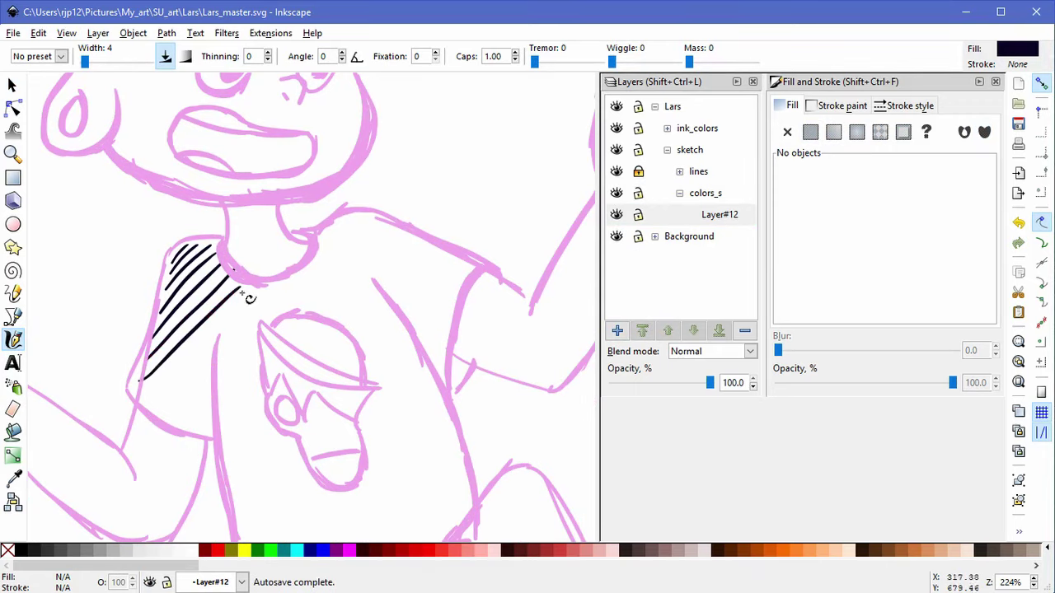
Step: Continue the dark diagonal hatching down to the sleeve's hem, redoing misplaced strokes
mouse_move(157, 401)
mouse_down()
mouse_move(142, 392)
mouse_move(264, 291)
mouse_move(197, 376)
mouse_up()
drag(171, 423, 216, 375)
key(ctrl+z)
key(ctrl+z)
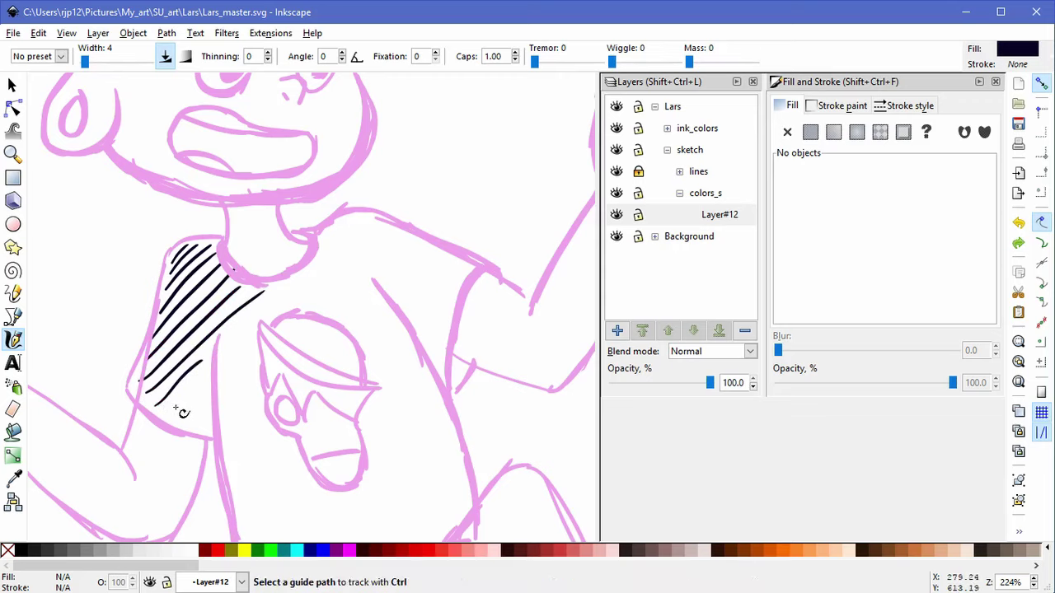
drag(186, 426, 210, 412)
Step: Continue the dark navy diagonal hatching across the shirt's upper chest, below the collar and up to the opposite shoulder
drag(231, 337, 323, 262)
key(ctrl+z)
drag(231, 339, 374, 222)
drag(325, 247, 356, 221)
key(ctrl+z)
drag(293, 308, 389, 235)
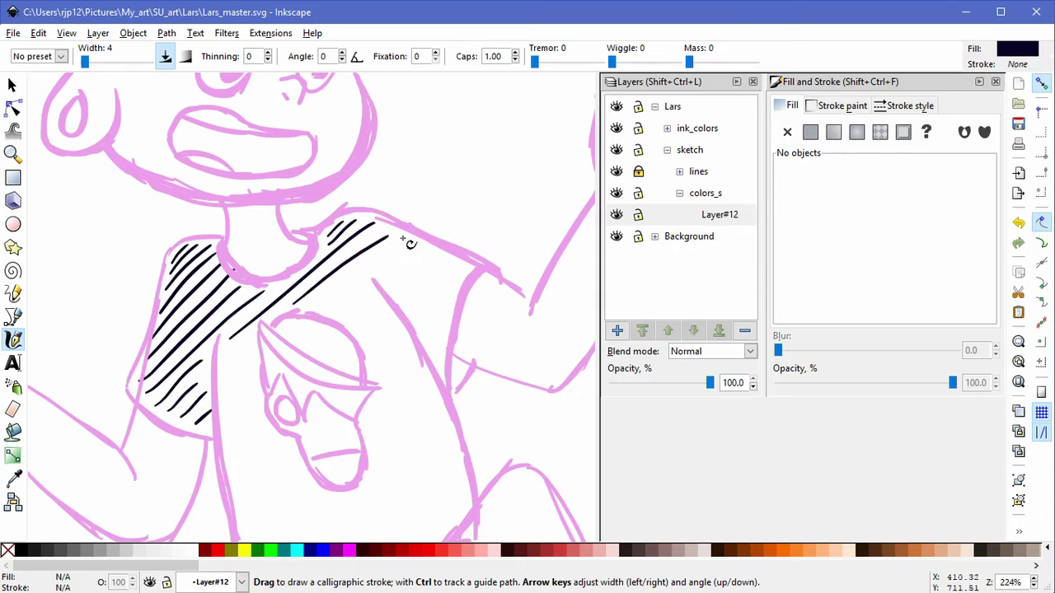
Step: Hatch the chest and the shoulder on the character's left with dark navy diagonal strokes, redoing misplaced ones
drag(318, 306, 417, 241)
drag(377, 285, 422, 254)
drag(401, 297, 447, 272)
key(ctrl+z)
mouse_move(416, 305)
mouse_down()
mouse_move(446, 285)
mouse_move(446, 297)
mouse_up()
drag(431, 327, 447, 312)
key(ctrl+z)
key(ctrl+z)
key(ctrl+z)
key(ctrl+z)
key(ctrl+z)
drag(394, 286, 439, 262)
drag(403, 301, 453, 271)
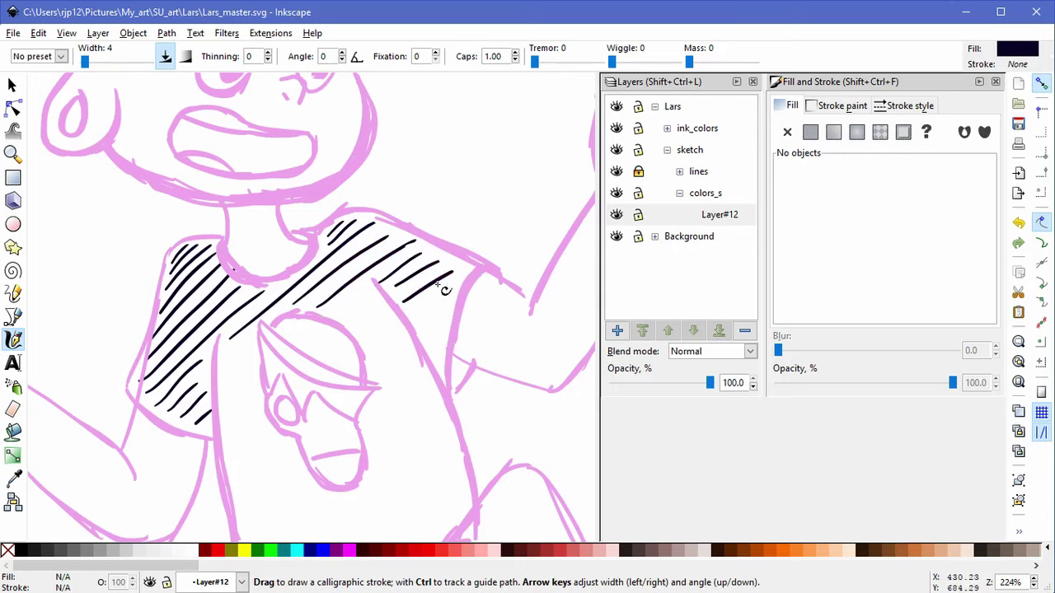
Step: Finish the dark hatching down the character's left sleeve and inside the small triangle at its hem
drag(427, 327, 446, 315)
drag(456, 368, 473, 355)
mouse_move(452, 379)
mouse_down()
mouse_move(468, 368)
mouse_move(454, 378)
mouse_move(465, 386)
mouse_up()
key(ctrl+z)
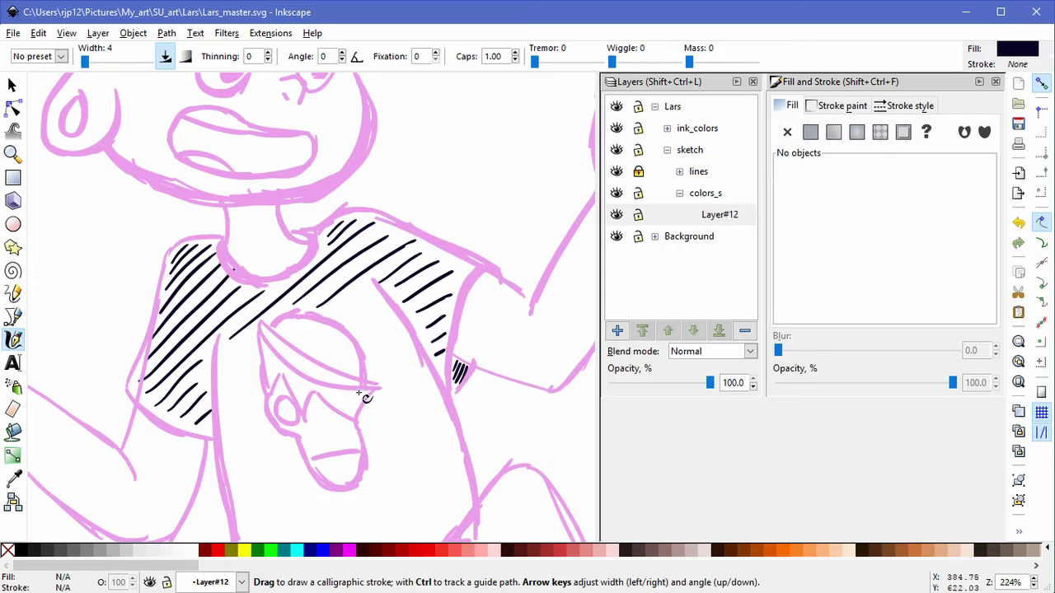
Step: Hatch the shirt beside the emblem on the character's left with dark diagonal strokes down to the hem
drag(365, 399, 399, 285)
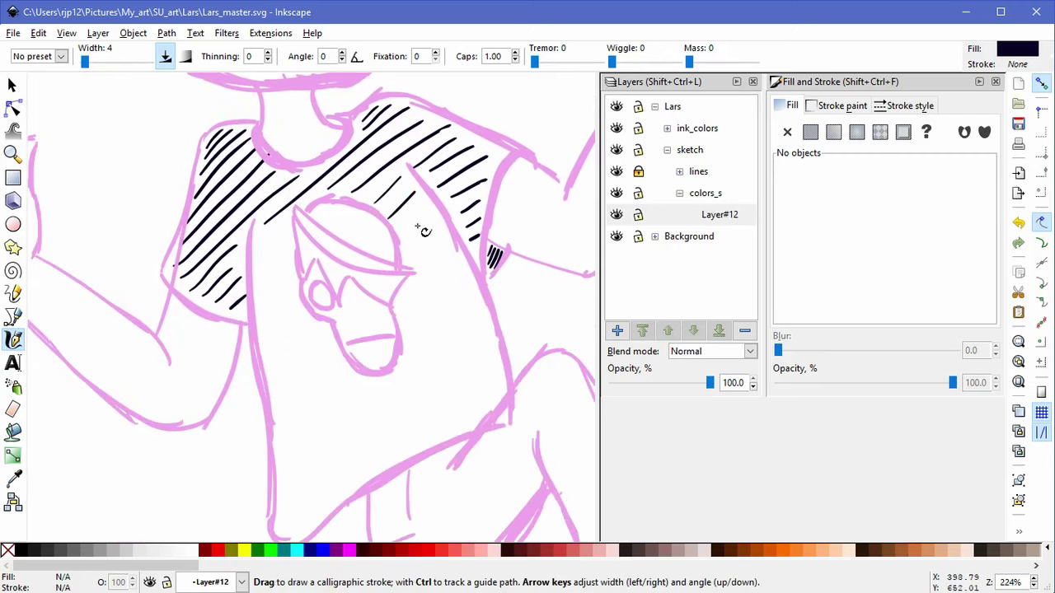
mouse_move(453, 246)
mouse_down()
mouse_move(400, 300)
mouse_move(403, 337)
mouse_up()
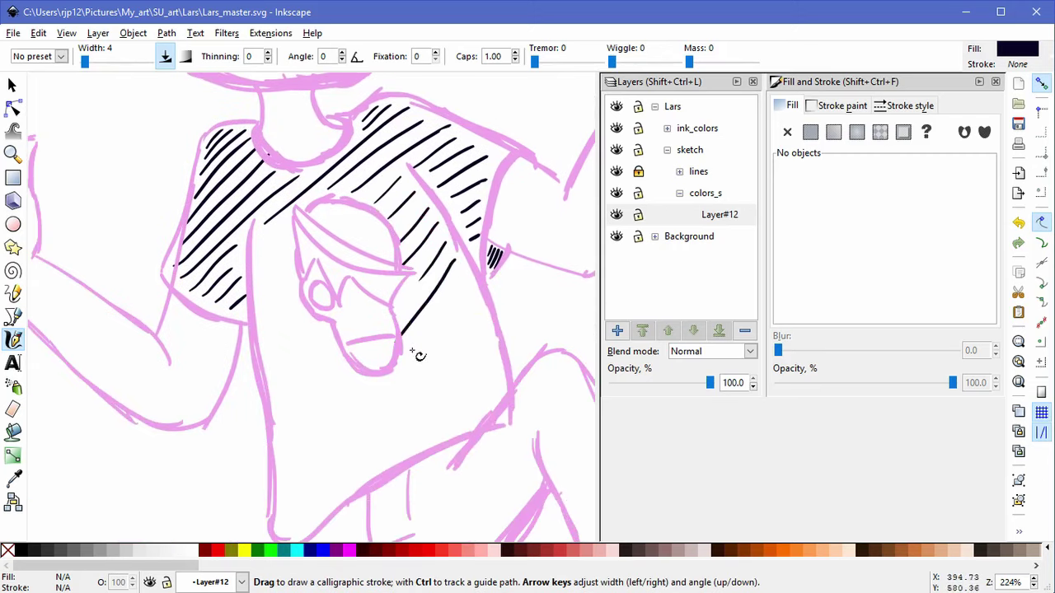
drag(459, 282, 401, 368)
scroll(383, 405, down, 3)
mouse_move(462, 182)
mouse_down()
mouse_move(307, 416)
mouse_move(470, 195)
mouse_move(378, 350)
mouse_up()
drag(474, 203, 400, 352)
drag(477, 229, 429, 340)
drag(486, 247, 452, 321)
drag(499, 268, 463, 319)
drag(501, 277, 486, 304)
Step: Hatch the remaining shirt area below the emblem and along its other side with dark diagonal strokes
drag(376, 274, 273, 429)
drag(337, 262, 285, 348)
drag(327, 245, 280, 330)
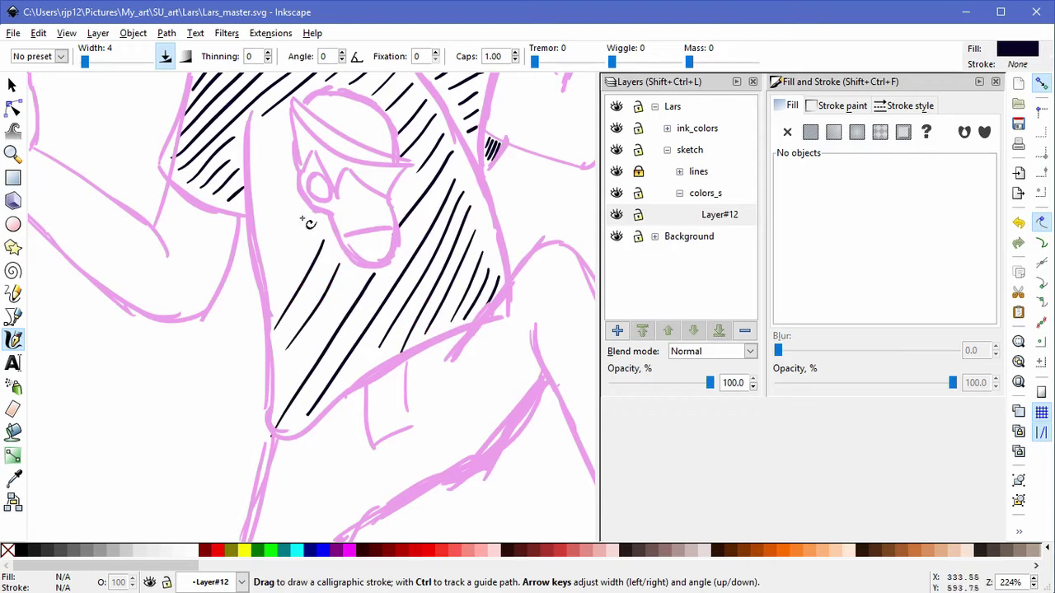
drag(313, 215, 279, 272)
drag(289, 140, 248, 194)
drag(299, 113, 257, 157)
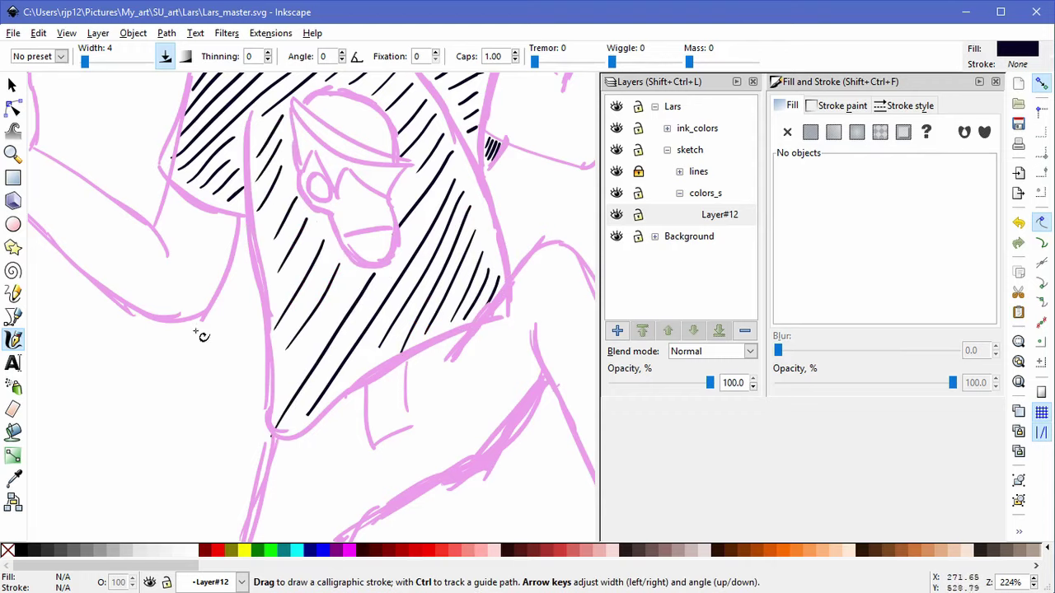
Step: Sample the dark blue palette swatch as the fill colour for the Calligraphy pen
scroll(414, 262, down, 4)
drag(495, 249, 481, 230)
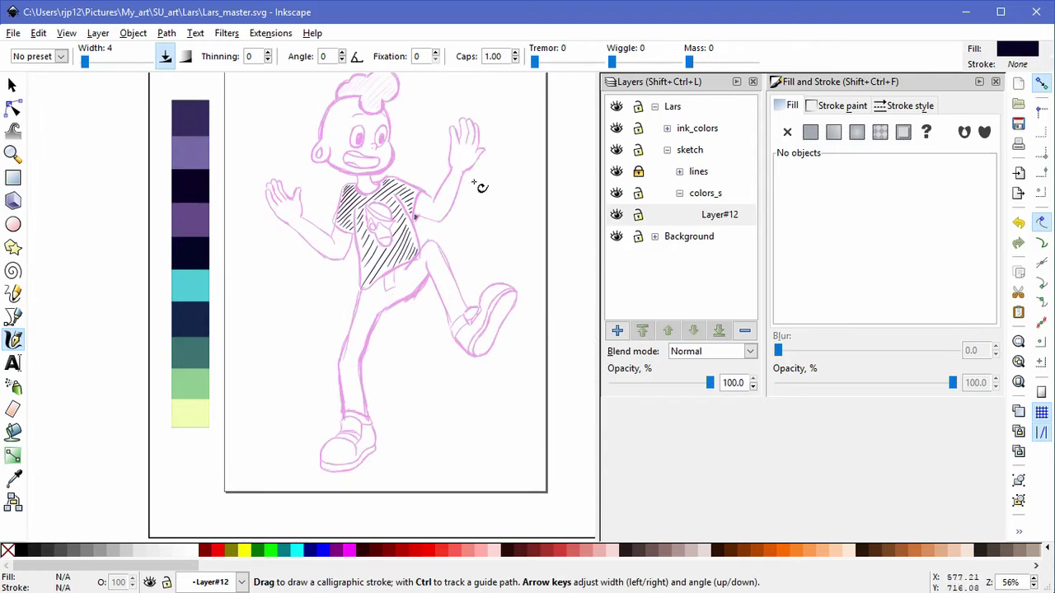
click(12, 477)
click(176, 325)
click(13, 339)
drag(303, 333, 345, 294)
key(ctrl+z)
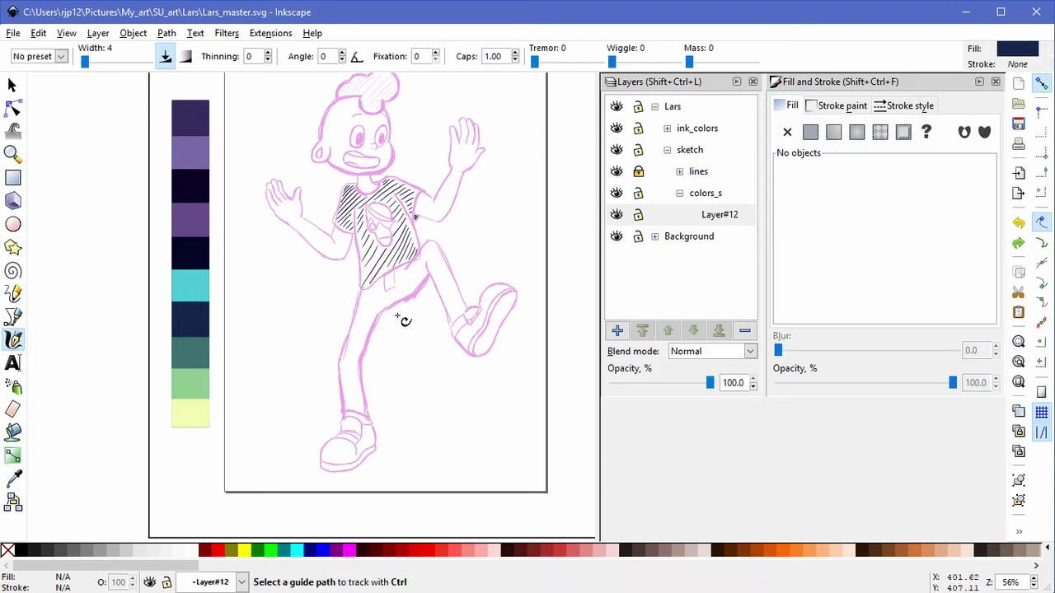
scroll(397, 315, up, 3)
drag(290, 265, 318, 239)
drag(280, 303, 343, 226)
mouse_move(269, 359)
mouse_down()
mouse_move(340, 264)
mouse_move(324, 255)
mouse_move(337, 242)
mouse_move(333, 250)
mouse_up()
key(ctrl+z)
key(ctrl+z)
key(ctrl+z)
key(ctrl+z)
Step: Draw a test stroke on the thigh, recolour it to blue 3967c9ff to set the pen colour, and delete the stroke
drag(287, 333, 368, 239)
click(12, 85)
click(329, 294)
click(857, 228)
click(870, 228)
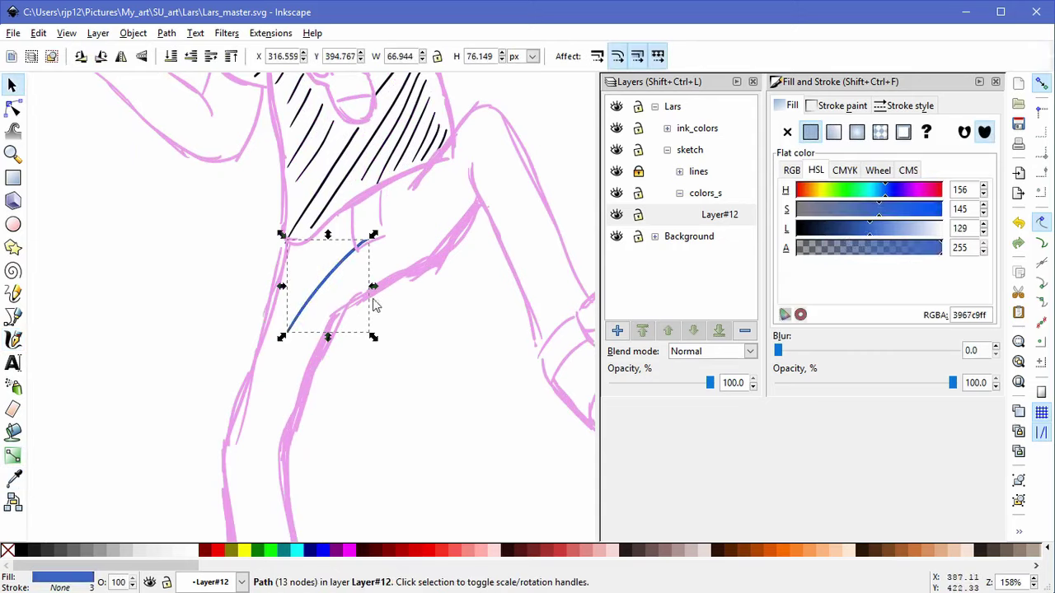
click(12, 338)
key(Delete)
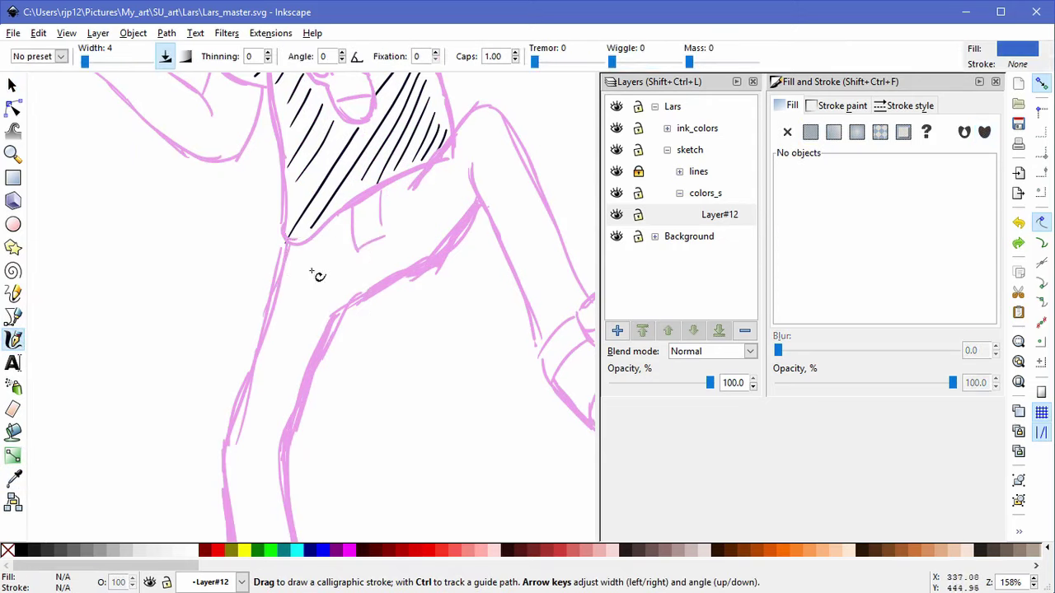
Step: Hatch the upper thigh of the standing leg with blue diagonal strokes below the shirt hem
drag(289, 260, 303, 246)
drag(285, 285, 331, 226)
drag(280, 314, 351, 229)
drag(272, 360, 353, 247)
drag(265, 401, 369, 262)
Step: Continue the blue diagonal hatching down the standing leg to the trouser cuff
drag(265, 377, 302, 235)
drag(273, 324, 330, 244)
drag(277, 354, 319, 291)
drag(279, 382, 314, 331)
drag(284, 412, 313, 366)
drag(295, 419, 318, 389)
drag(302, 433, 327, 401)
drag(323, 438, 340, 414)
mouse_move(462, 215)
mouse_down()
mouse_move(364, 394)
mouse_move(361, 419)
mouse_up()
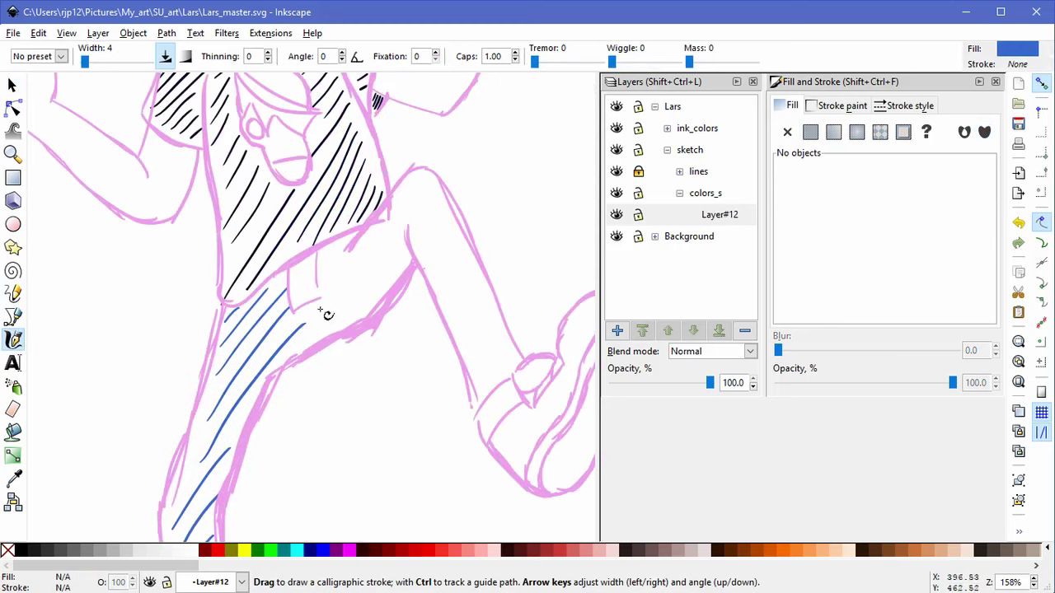
Step: Hatch the small flap below the shirt hem and the hip area in blue, redoing misplaced strokes
drag(312, 261, 304, 295)
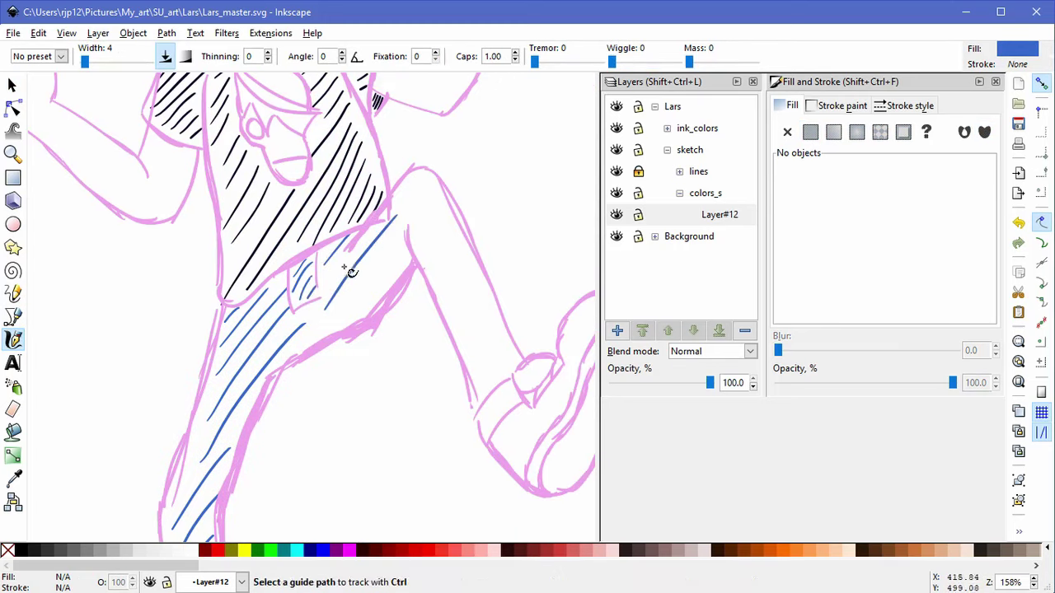
drag(317, 315, 375, 231)
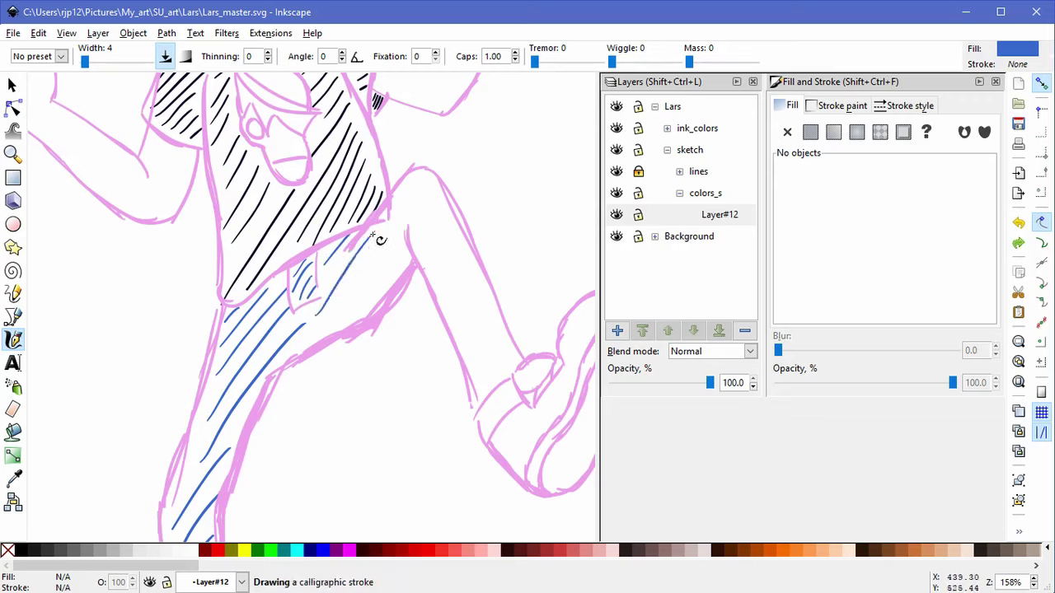
drag(332, 322, 395, 238)
drag(364, 308, 398, 260)
key(ctrl+z)
key(ctrl+z)
mouse_move(411, 186)
mouse_down()
mouse_move(323, 325)
mouse_move(357, 321)
mouse_up()
key(ctrl+z)
key(ctrl+z)
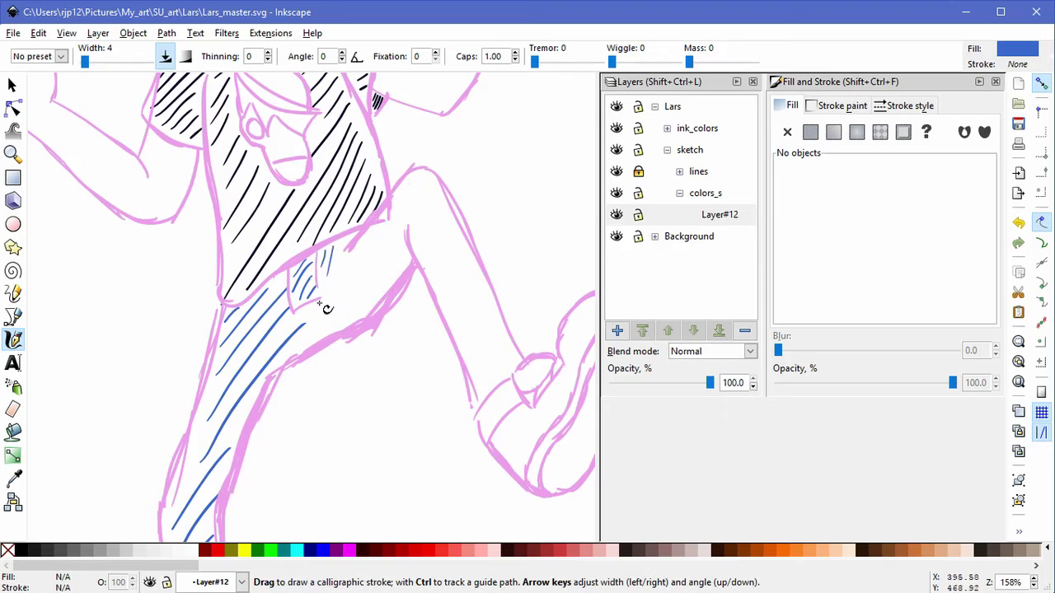
key(ctrl+z)
mouse_move(322, 313)
mouse_down()
mouse_move(385, 237)
mouse_move(328, 284)
mouse_up()
mouse_move(328, 324)
mouse_down()
mouse_move(394, 254)
mouse_move(439, 175)
mouse_up()
Step: Hatch the raised leg from the knee down to the cuff with short blue strokes, redoing misplaced ones
mouse_move(396, 230)
mouse_down()
mouse_move(447, 198)
mouse_move(440, 211)
mouse_up()
drag(429, 247, 448, 221)
drag(422, 278, 443, 264)
drag(435, 284, 452, 258)
drag(448, 309, 463, 285)
key(ctrl+z)
key(ctrl+z)
drag(457, 329, 479, 293)
drag(471, 353, 490, 314)
drag(480, 377, 498, 343)
drag(488, 384, 510, 350)
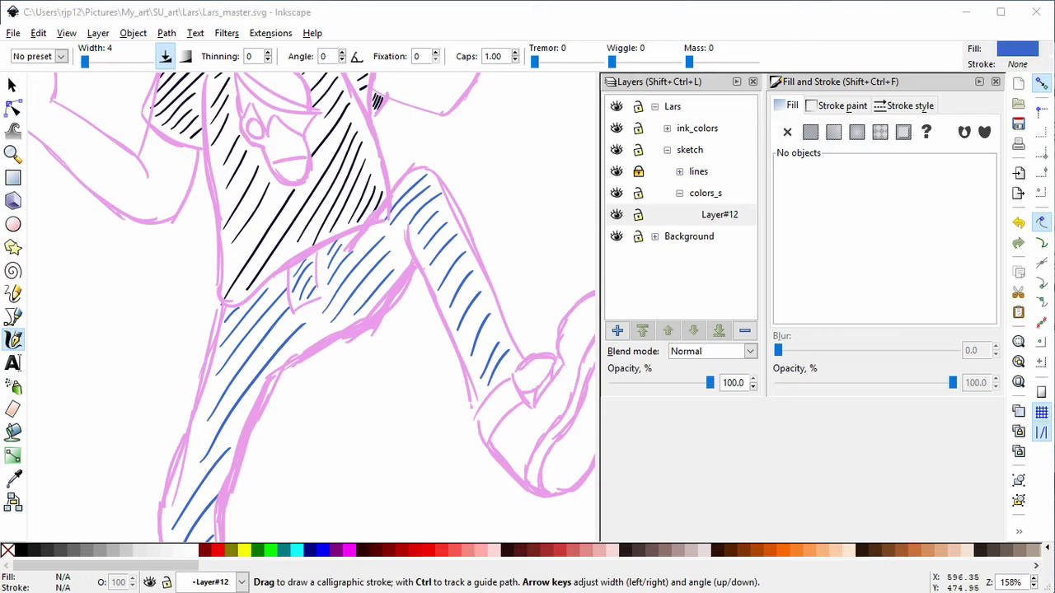
Step: Draw a curvy blue line at the knee of the standing leg
click(541, 12)
mouse_move(496, 284)
mouse_down()
mouse_move(511, 210)
mouse_move(524, 198)
mouse_up()
key(ctrl+z)
key(space)
drag(359, 338, 408, 206)
key(space)
mouse_move(270, 241)
mouse_down()
mouse_move(278, 273)
mouse_move(258, 272)
mouse_move(266, 308)
mouse_move(224, 334)
mouse_up()
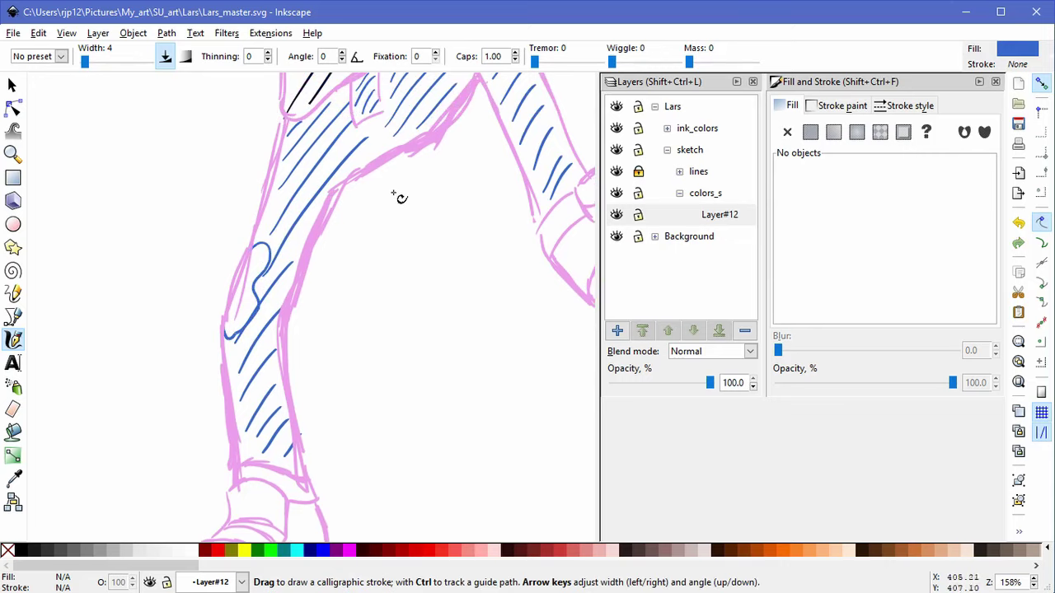
Step: Lock colors_s and Layer#12, and unlock the lines layer with its sublayers Layer#9 to Layer#2
ctrl+scroll(429, 263, down, 3)
drag(414, 333, 401, 358)
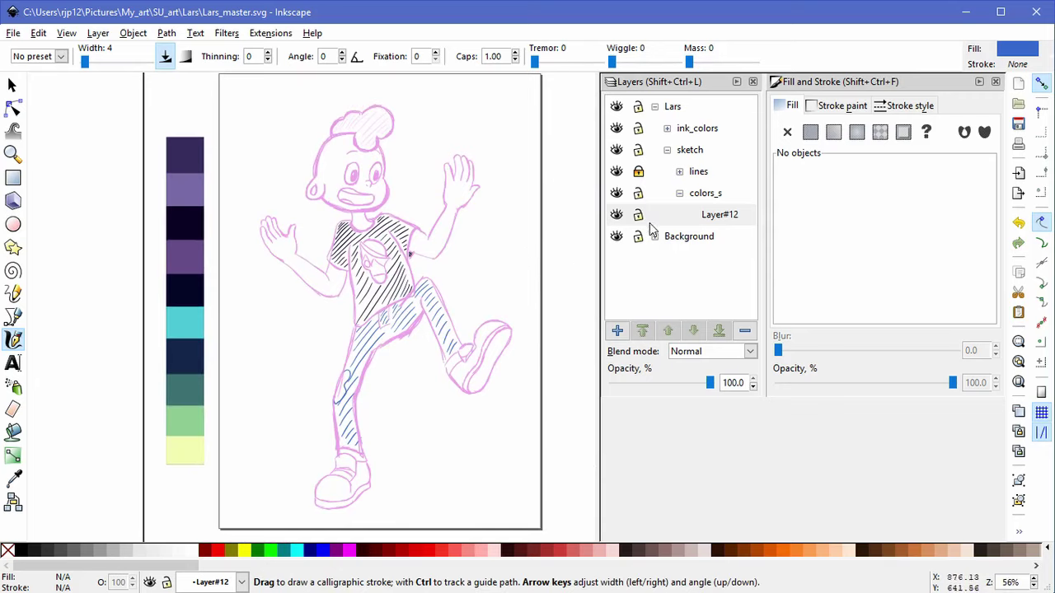
click(639, 174)
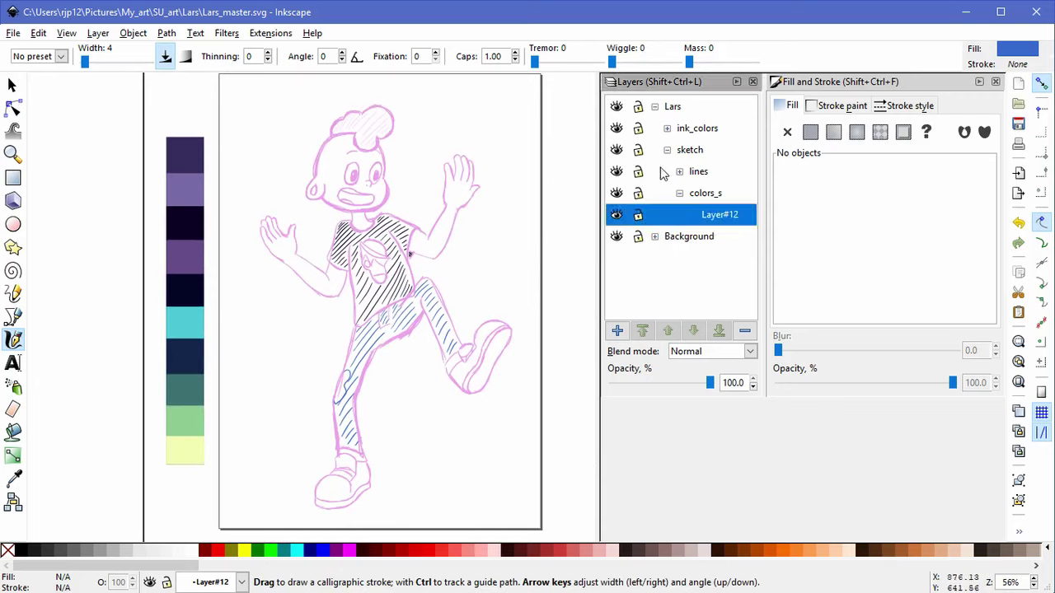
click(638, 215)
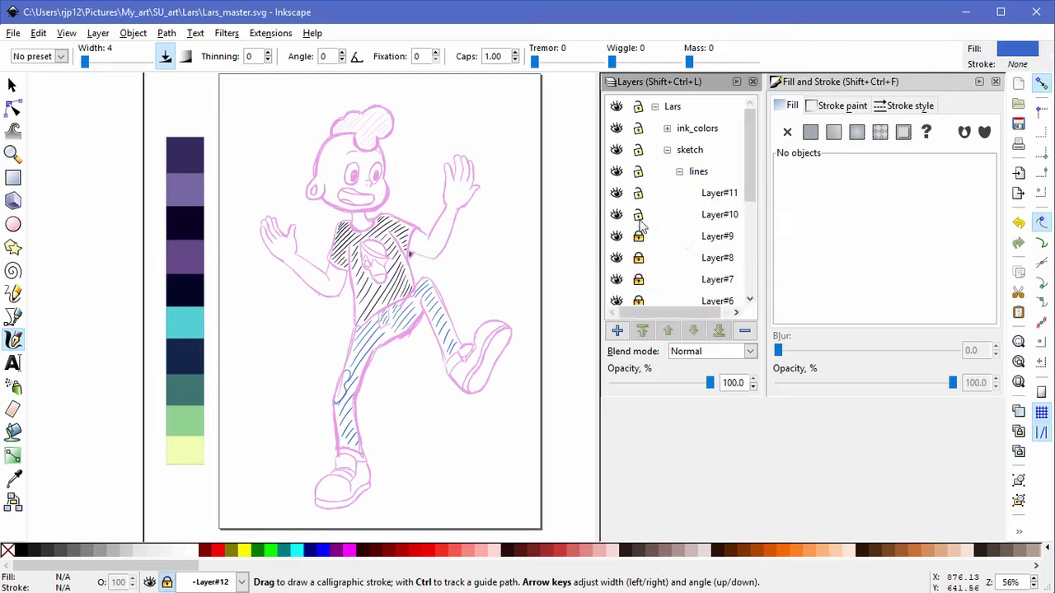
click(637, 280)
click(638, 302)
drag(750, 184, 748, 267)
click(638, 150)
click(639, 172)
click(639, 194)
click(640, 215)
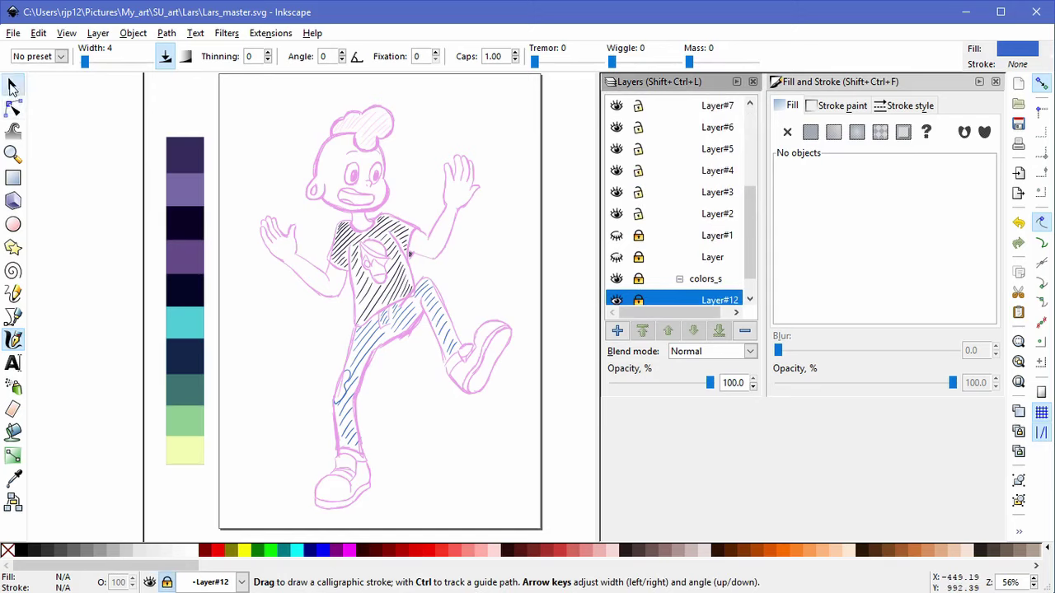
Step: Select all the sketch lines and try the dark purple palette swatch #36295a as their fill
click(11, 84)
mouse_move(556, 520)
mouse_down()
mouse_move(253, 269)
mouse_move(225, 99)
mouse_move(473, 434)
mouse_move(473, 524)
mouse_up()
key(Escape)
key(d)
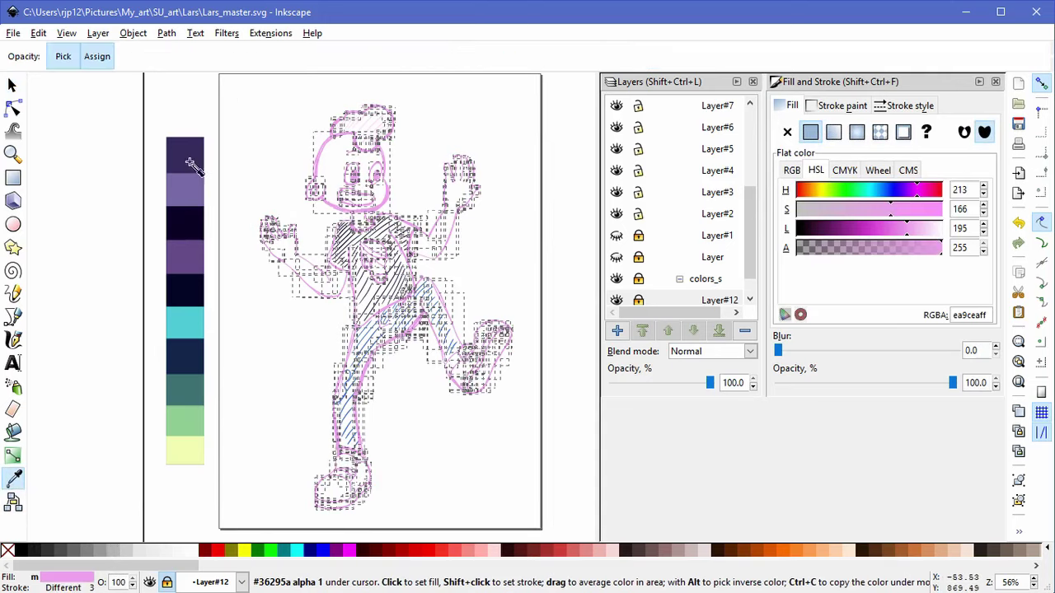
click(183, 152)
click(11, 85)
click(148, 271)
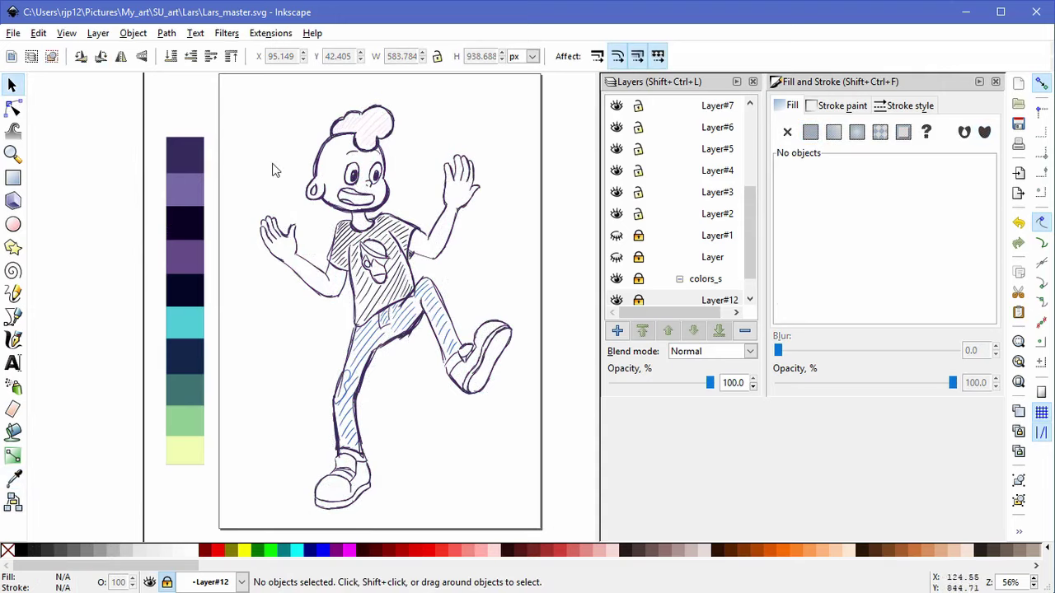
Step: Select all the sketch lines and fill them with the lighter purple palette swatch #7766a4
mouse_move(221, 97)
mouse_down()
mouse_move(544, 484)
mouse_move(568, 540)
mouse_up()
click(15, 480)
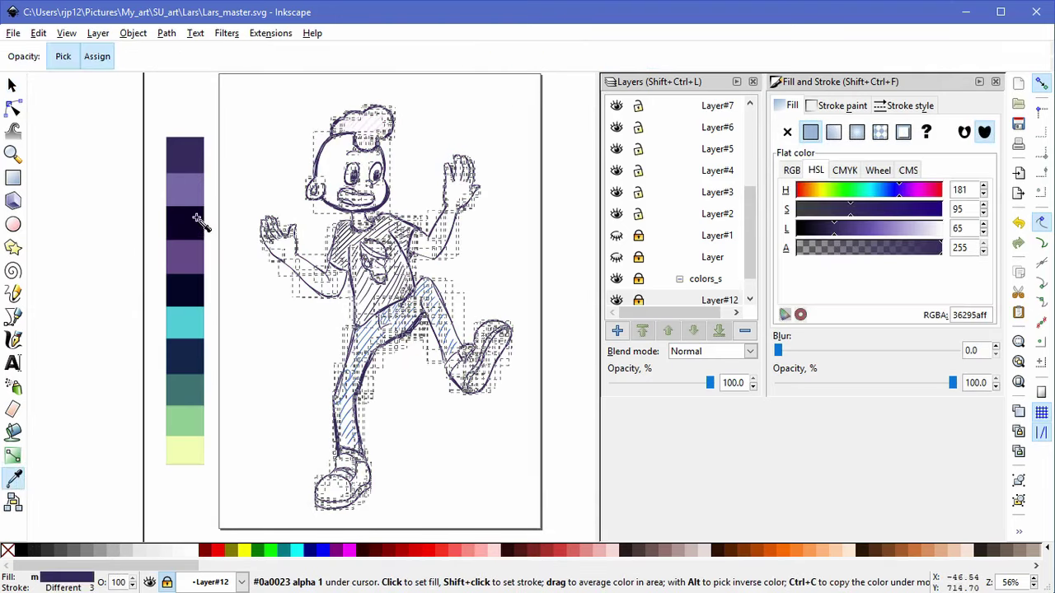
click(187, 193)
click(15, 87)
click(162, 235)
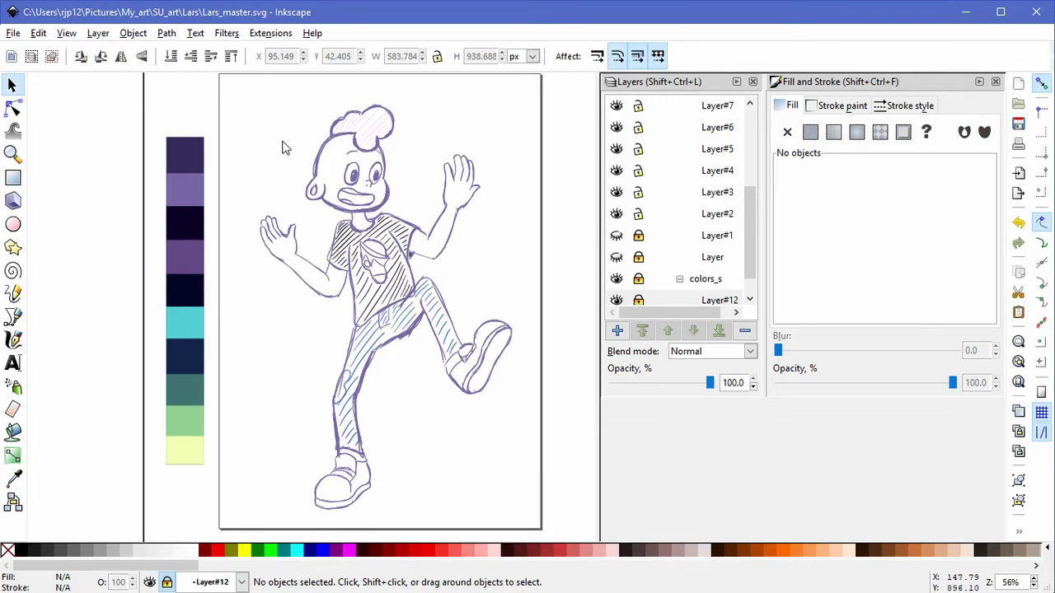
Step: Collapse and lock the lines layer, unlock colors_s and Layer#12, and make Layer#12 the active layer
key(5)
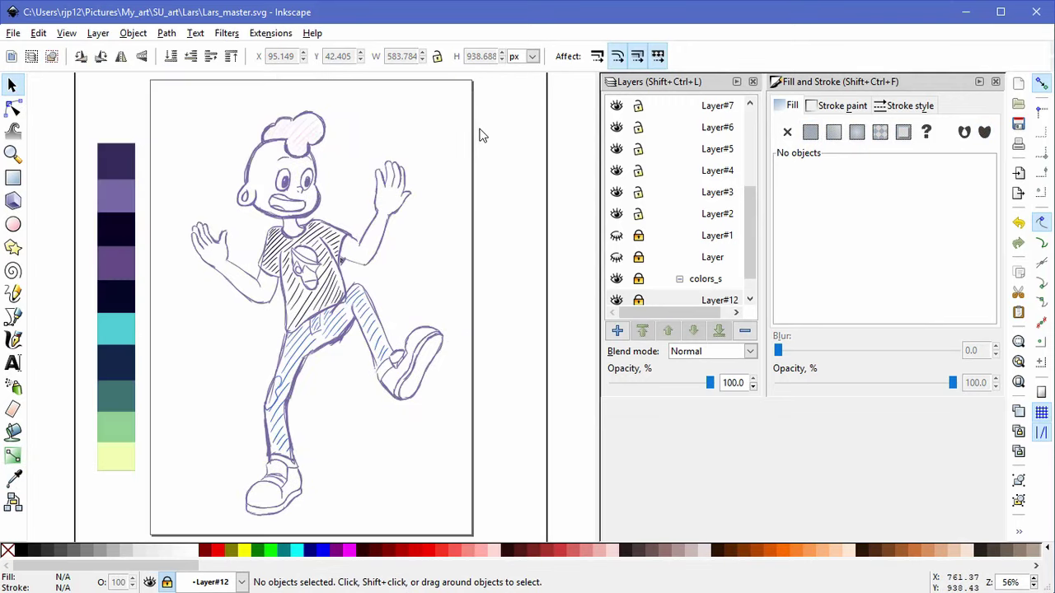
click(13, 476)
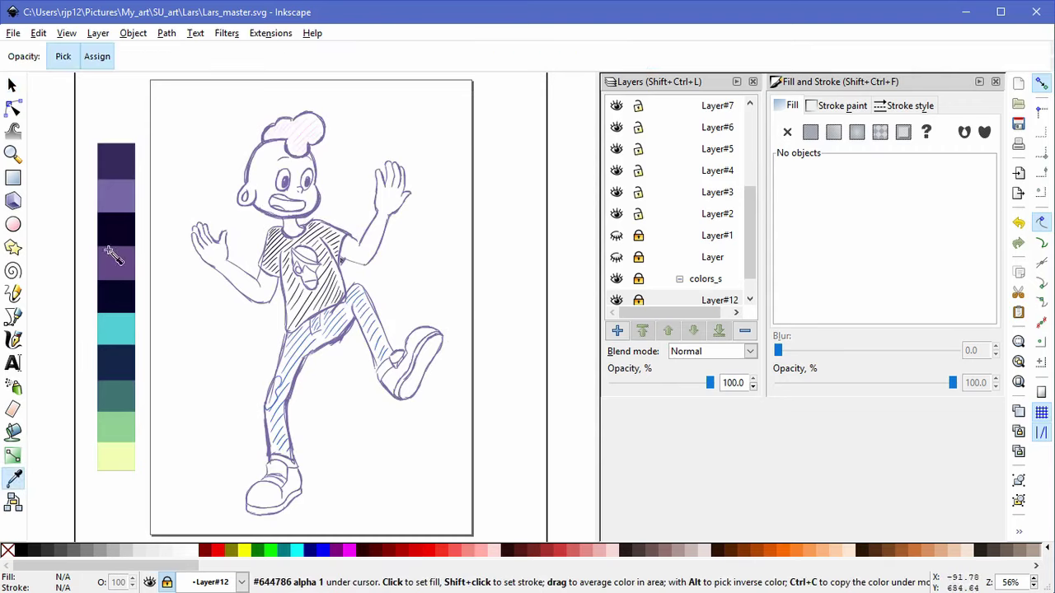
click(15, 338)
scroll(678, 219, up, 5)
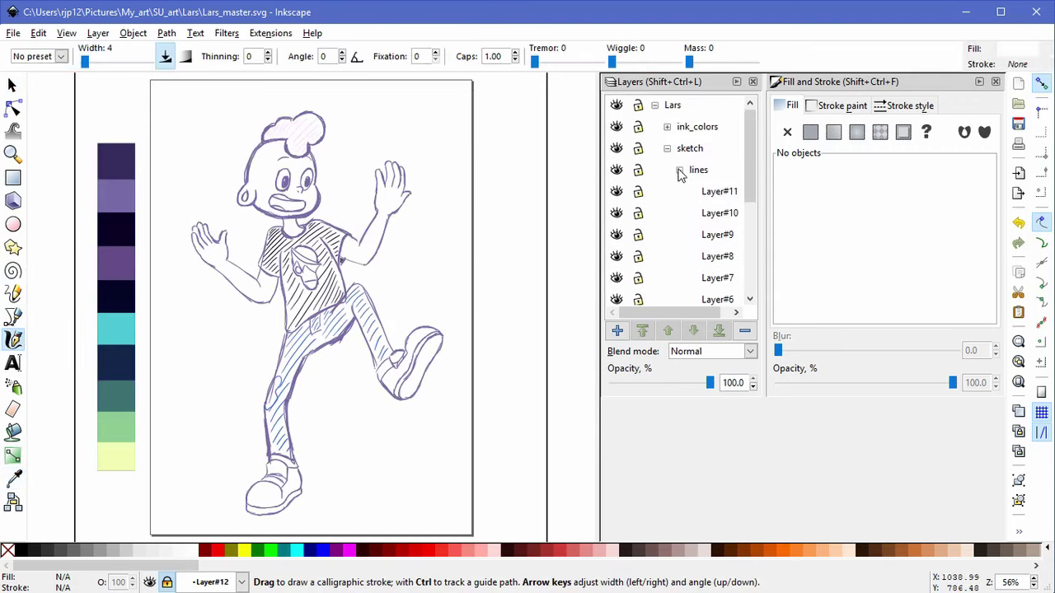
click(667, 149)
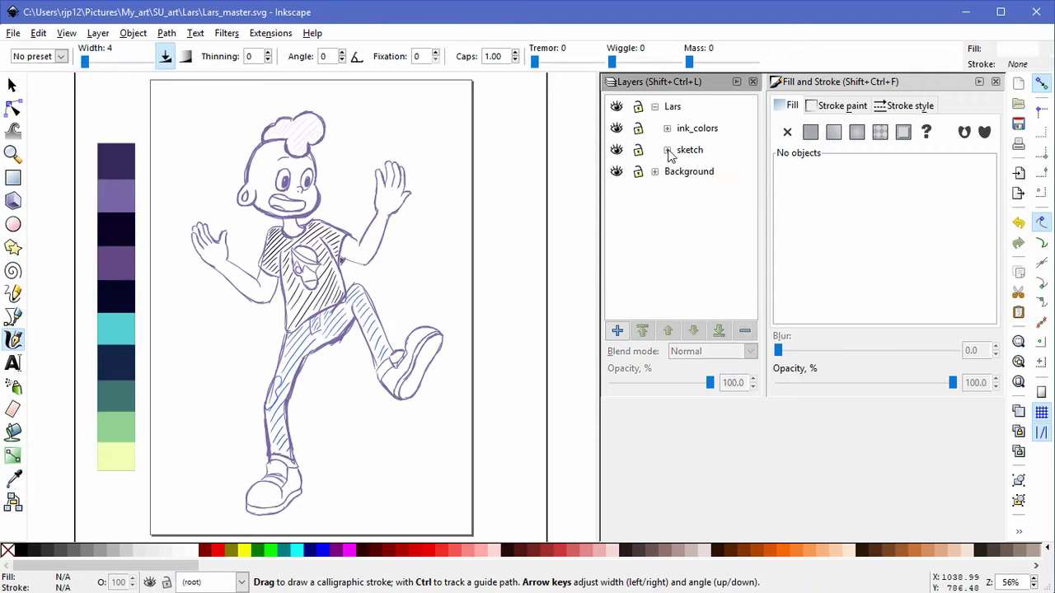
click(667, 150)
click(679, 192)
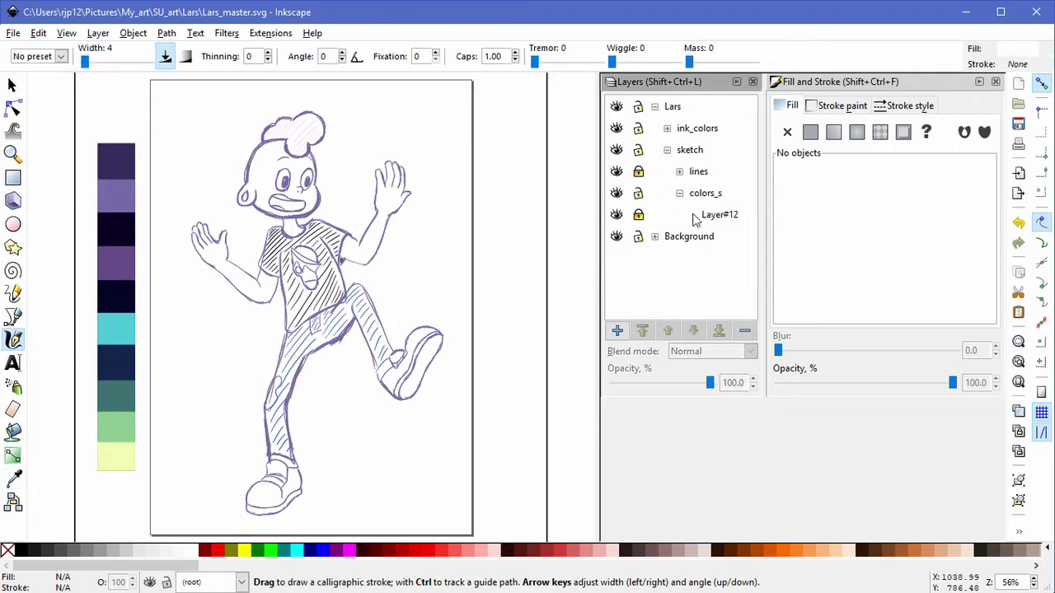
click(639, 215)
click(711, 220)
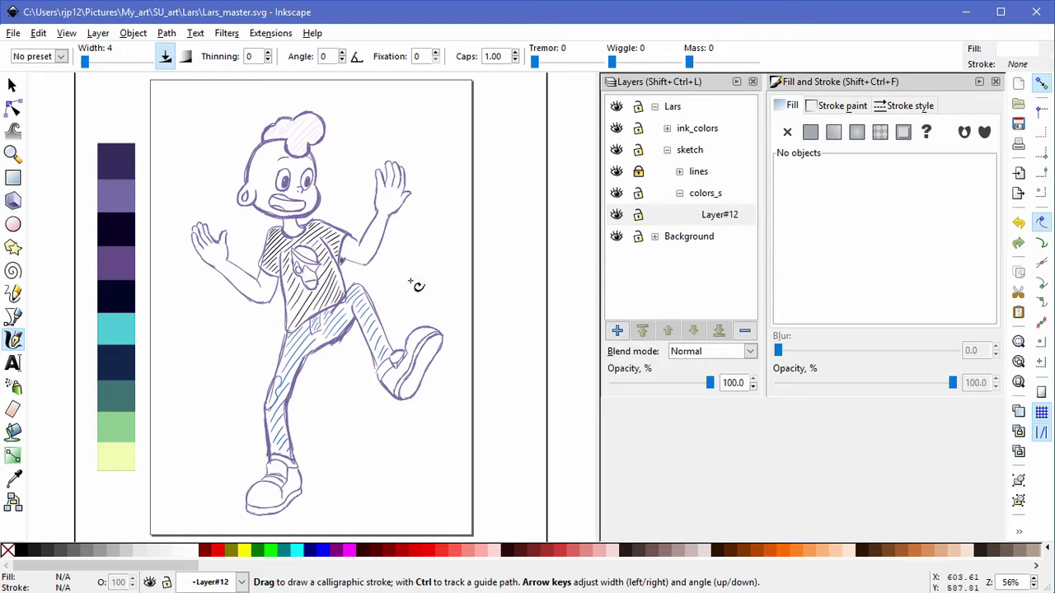
Step: Sample the lighter purple #7766a4 for the Calligraphy pen and begin hatching one corner of the open mouth
click(22, 478)
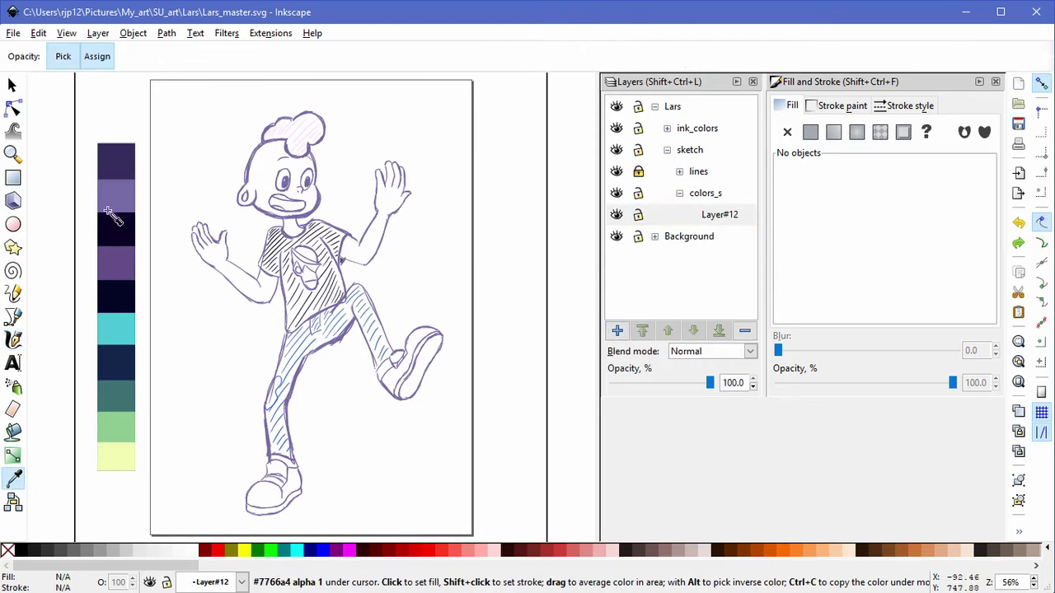
click(13, 339)
scroll(284, 212, up, 6)
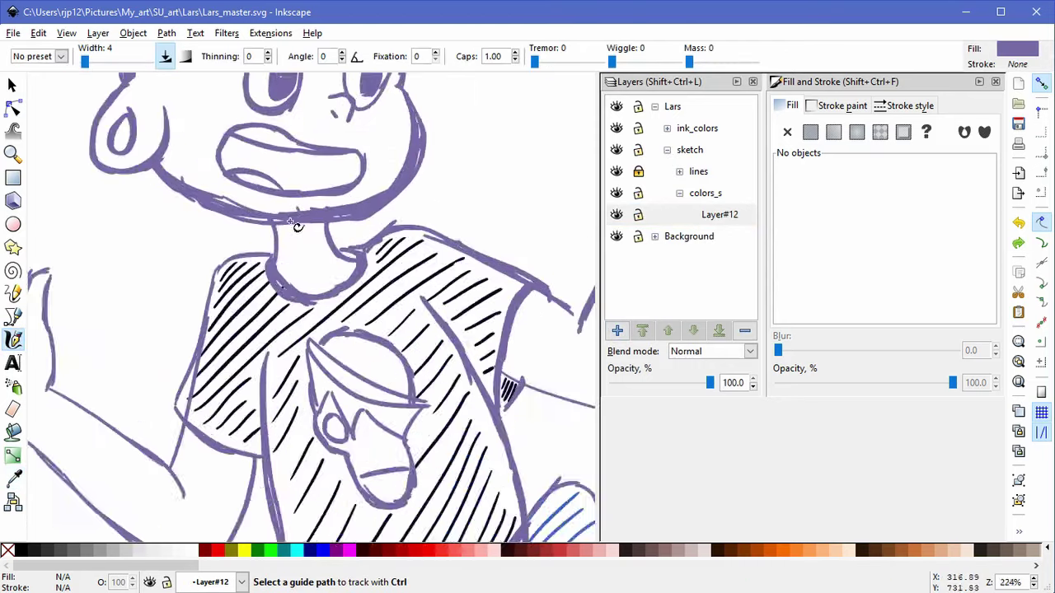
drag(149, 170, 203, 136)
drag(161, 174, 216, 142)
drag(184, 171, 275, 147)
drag(229, 183, 287, 158)
key(ctrl+z)
key(ctrl+z)
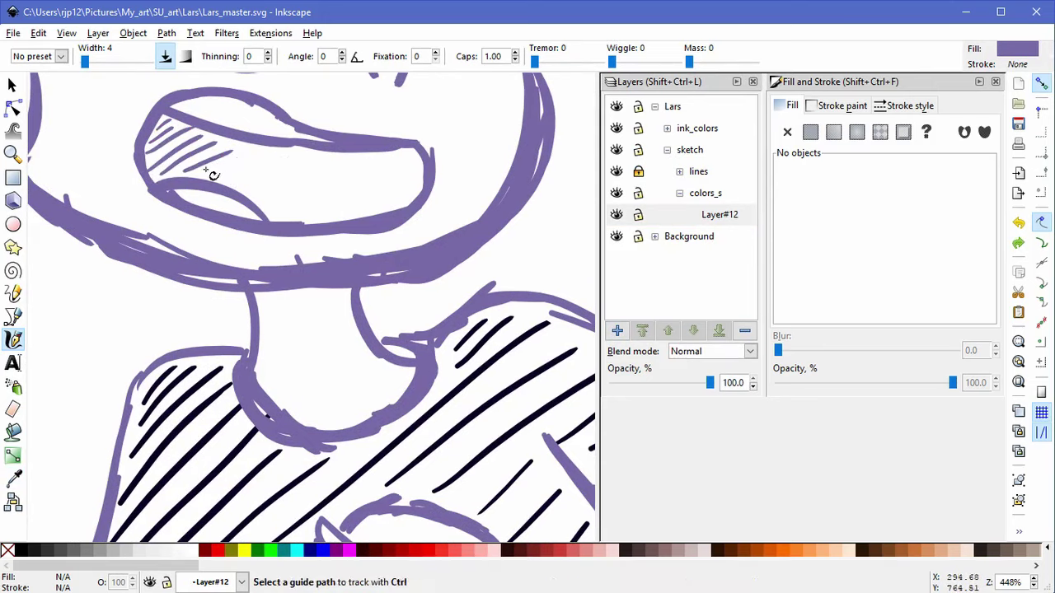
Step: Continue the purple diagonal hatching across the mouth to its opposite corner, leaving the tongue clear and redoing misplaced strokes
key(ctrl+z)
mouse_move(186, 175)
mouse_down()
mouse_move(245, 147)
mouse_move(207, 175)
mouse_move(254, 157)
mouse_move(224, 180)
mouse_move(276, 155)
mouse_up()
key(ctrl+z)
mouse_move(247, 188)
mouse_down()
mouse_move(306, 155)
mouse_move(350, 149)
mouse_up()
drag(284, 215, 369, 157)
drag(320, 211, 419, 152)
drag(364, 206, 423, 174)
key(ctrl+z)
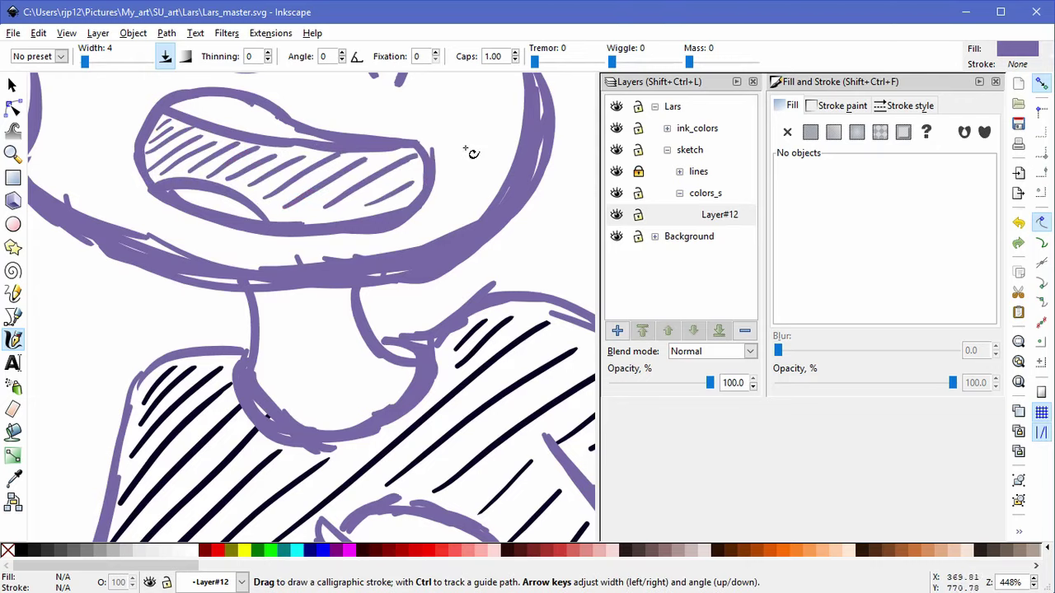
Step: Save the drawing, collapse and lock the colors_s layer, and unlock the lines layer
scroll(467, 186, down, 6)
drag(512, 191, 478, 196)
key(5)
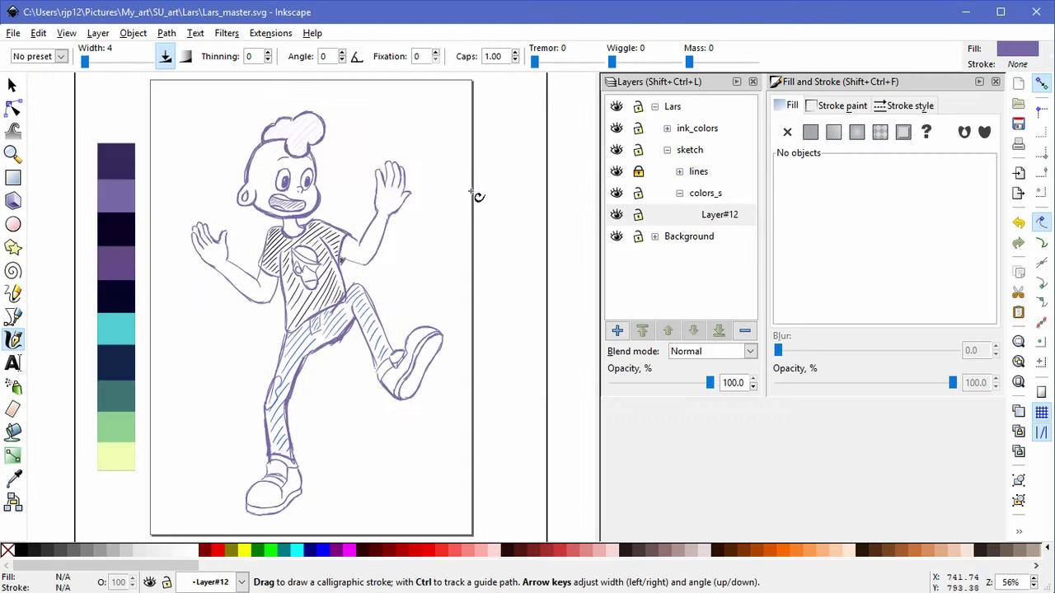
key(ctrl+s)
click(680, 193)
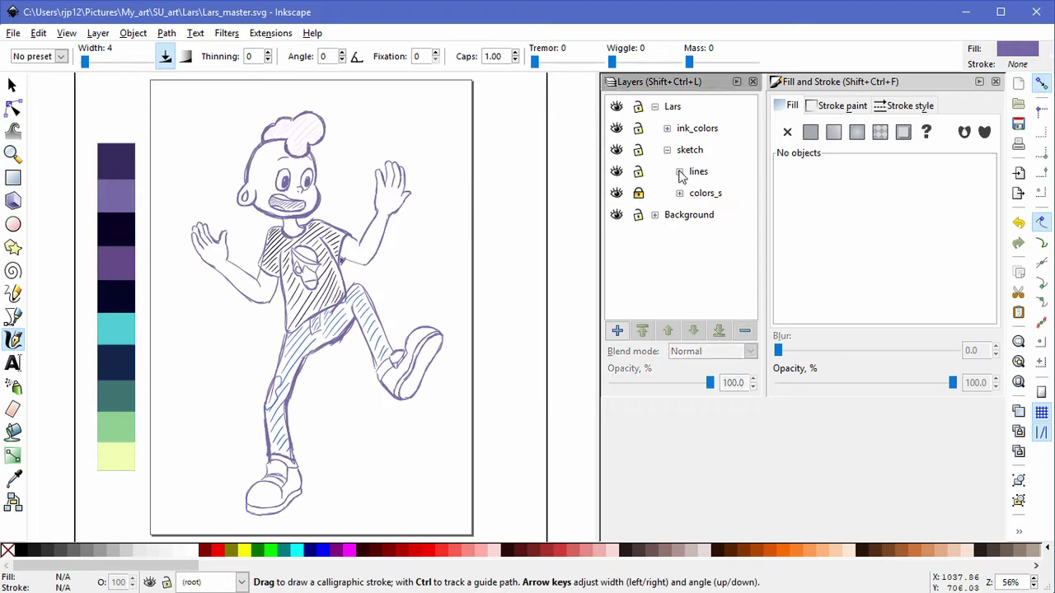
Step: Expand the lines layer and check its upper sublayers one by one, locking each that does not hold the eyebrows
click(680, 171)
click(616, 194)
click(616, 195)
click(637, 216)
click(616, 237)
click(615, 238)
click(636, 237)
click(616, 259)
click(616, 258)
click(636, 258)
click(616, 280)
click(617, 279)
click(638, 280)
Step: Check Layer#6 and Layer#5 for the eyebrows and lock the remaining sublayers of lines, keeping only Layer#5 unlocked
scroll(622, 164, down, 5)
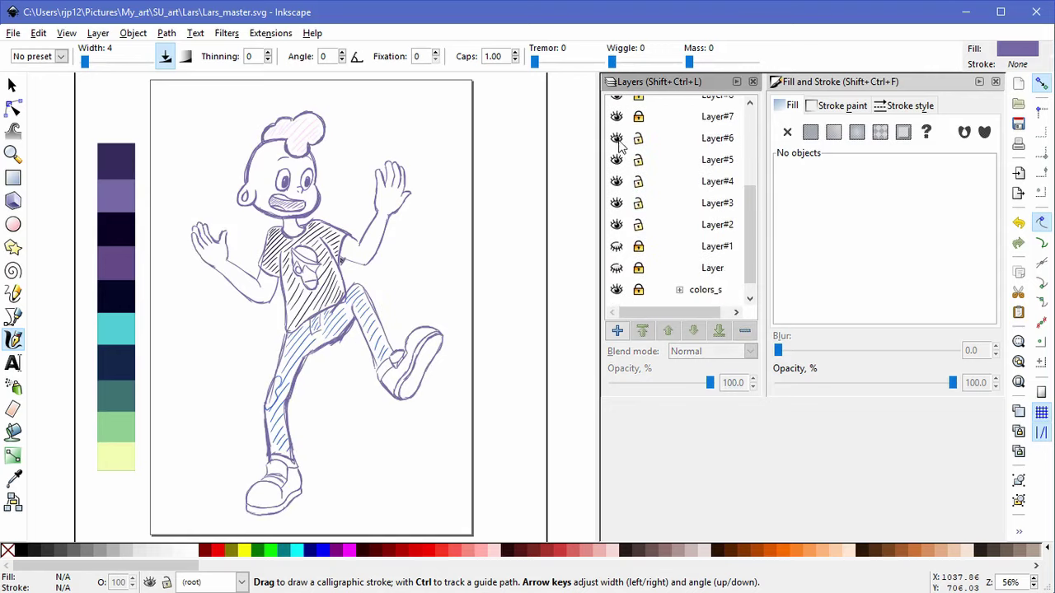
click(616, 138)
click(638, 138)
click(616, 160)
click(616, 160)
Step: Select both eyebrow strokes on Layer#5 and fill them with black
click(13, 86)
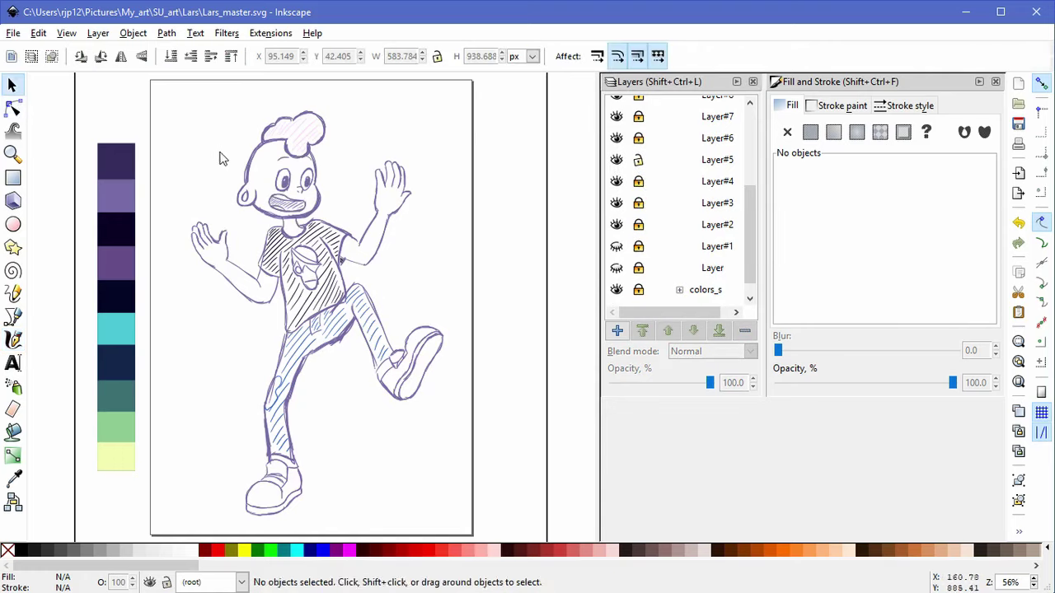
scroll(342, 167, up, 4)
key(space)
drag(211, 124, 288, 149)
drag(197, 148, 192, 139)
click(302, 148)
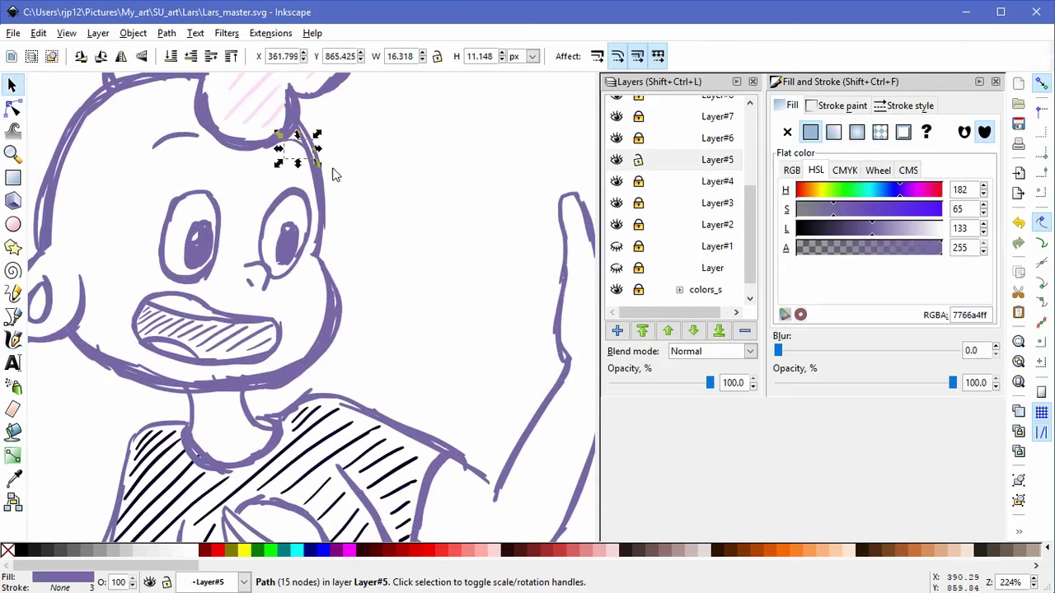
shift+click(177, 145)
scroll(144, 202, up, 2)
scroll(153, 206, down, 4)
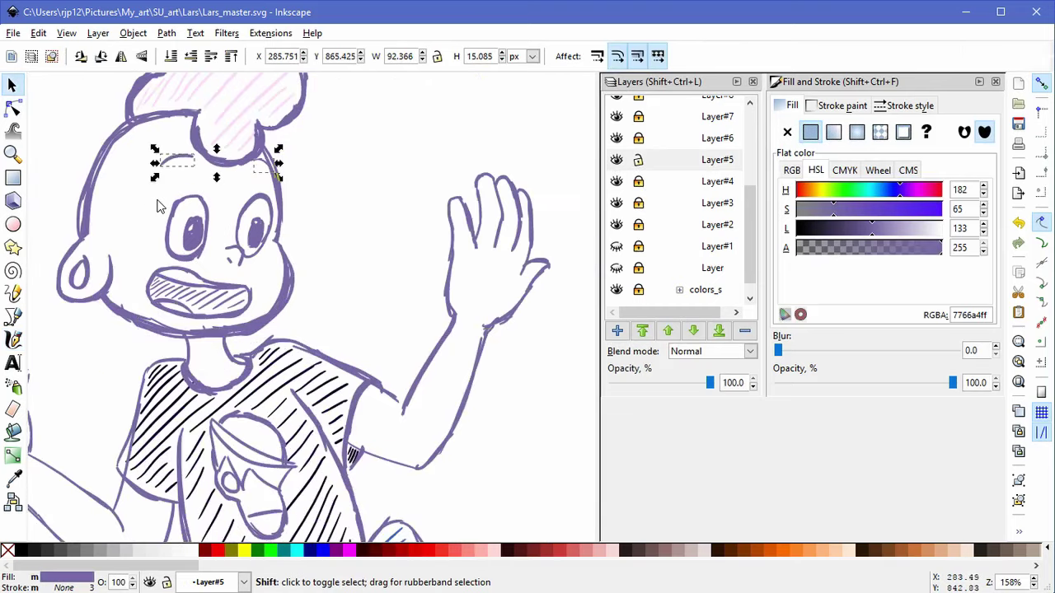
click(39, 547)
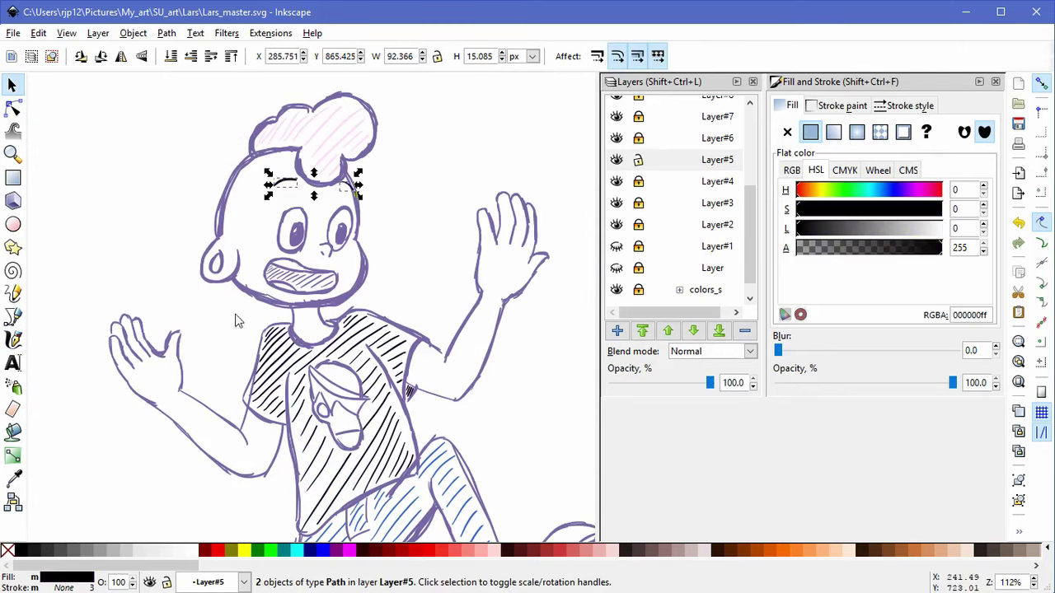
Step: Check which strokes belong to Layer#5 and cut the two eyebrows from it
click(441, 142)
click(615, 160)
click(615, 160)
drag(252, 175, 395, 188)
key(Delete)
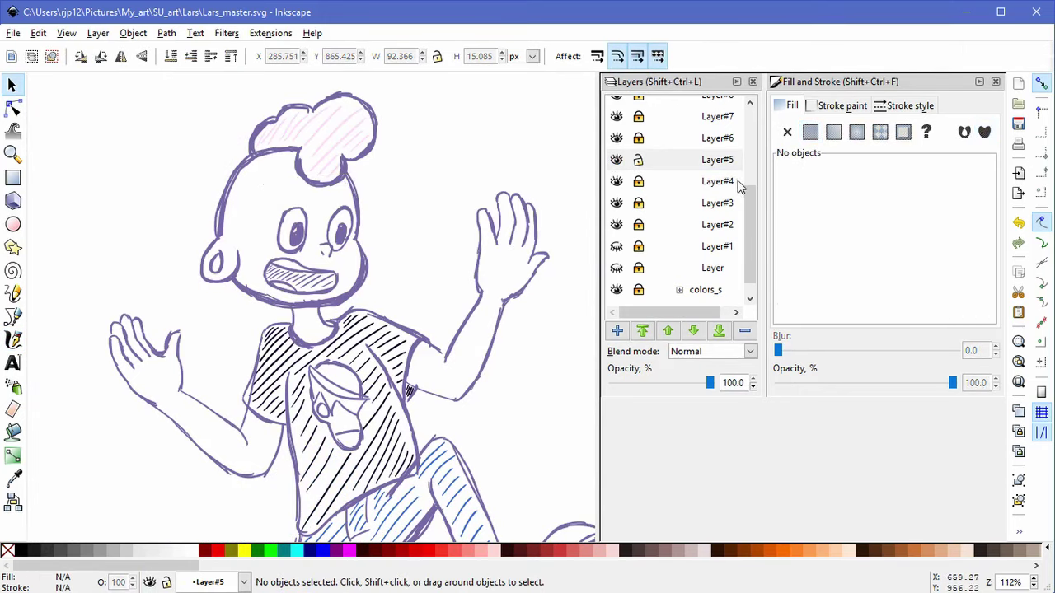
Step: Lock Layer#5, add a new sublayer above Layer#11 and paste the eyebrows onto it in place
click(638, 160)
drag(751, 206, 750, 138)
click(715, 172)
click(617, 330)
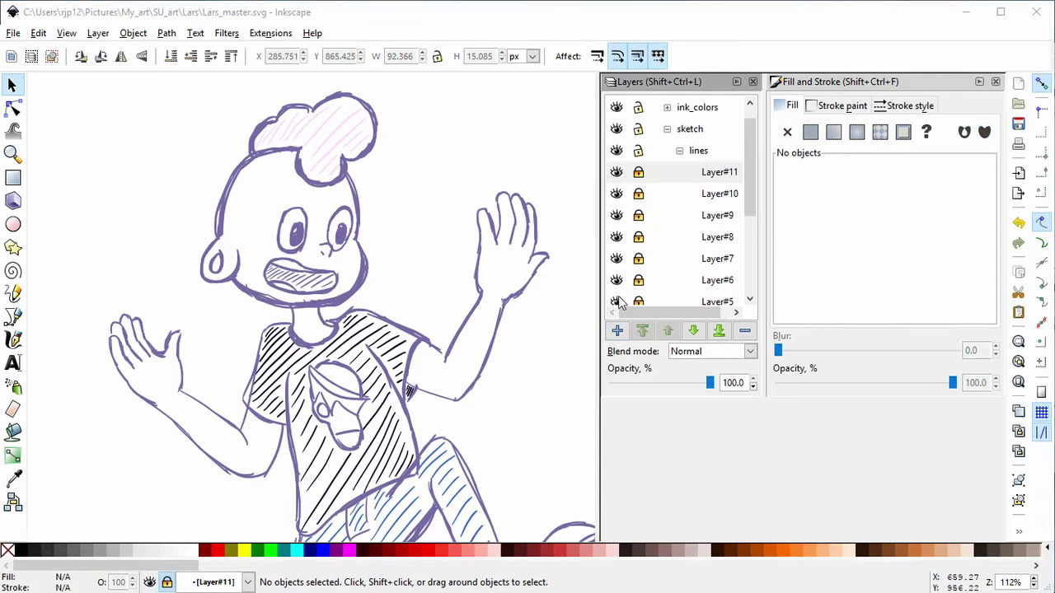
key(Return)
click(38, 33)
click(96, 165)
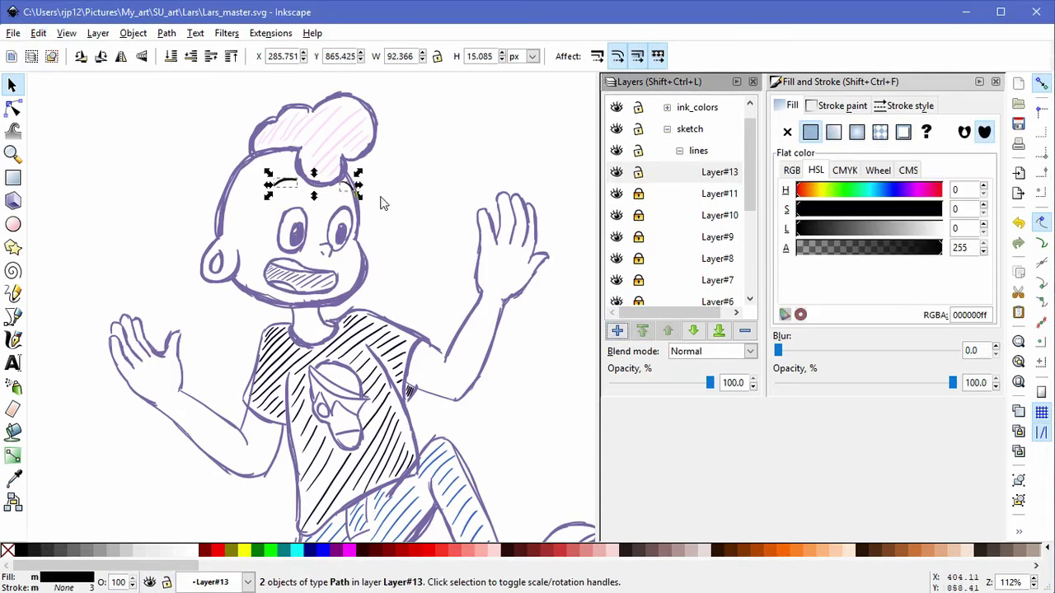
Step: Shift the eyebrow on the far side of the face slightly and enlarge the near eyebrow towards the hair
key(Escape)
scroll(379, 175, up, 2)
scroll(357, 199, up, 1)
click(365, 153)
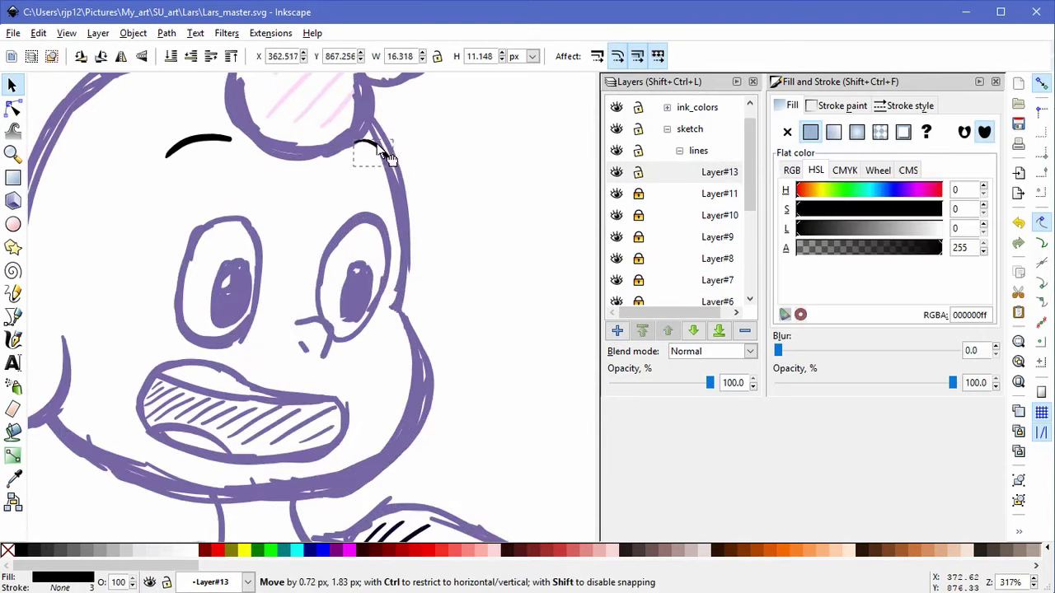
click(226, 142)
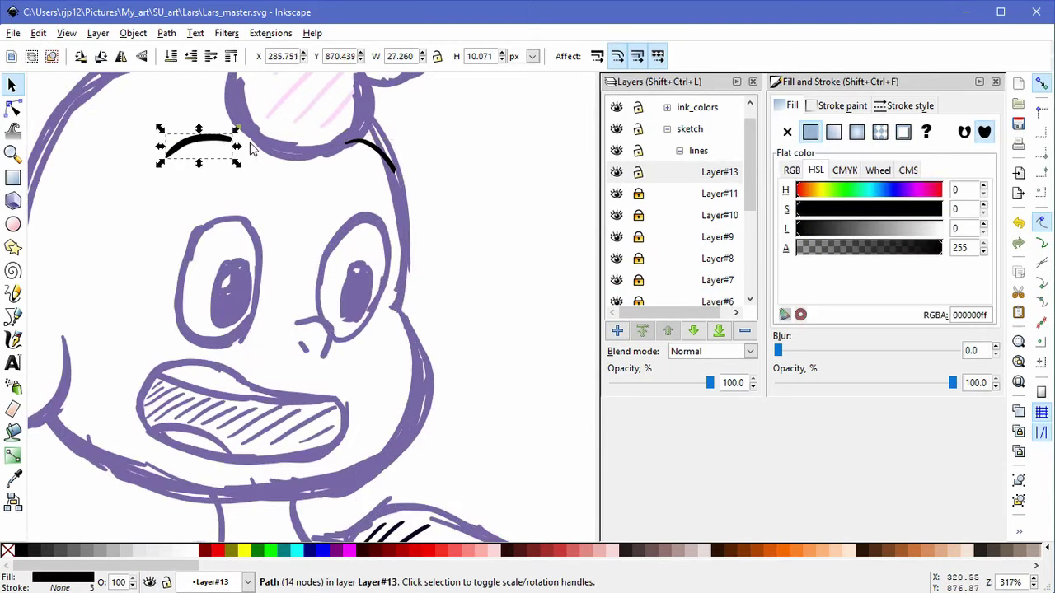
drag(237, 130, 260, 125)
Step: Enlarge the far eyebrow and rotate it so its outer end tilts down
click(371, 150)
drag(342, 156, 335, 124)
click(363, 154)
drag(393, 161, 400, 175)
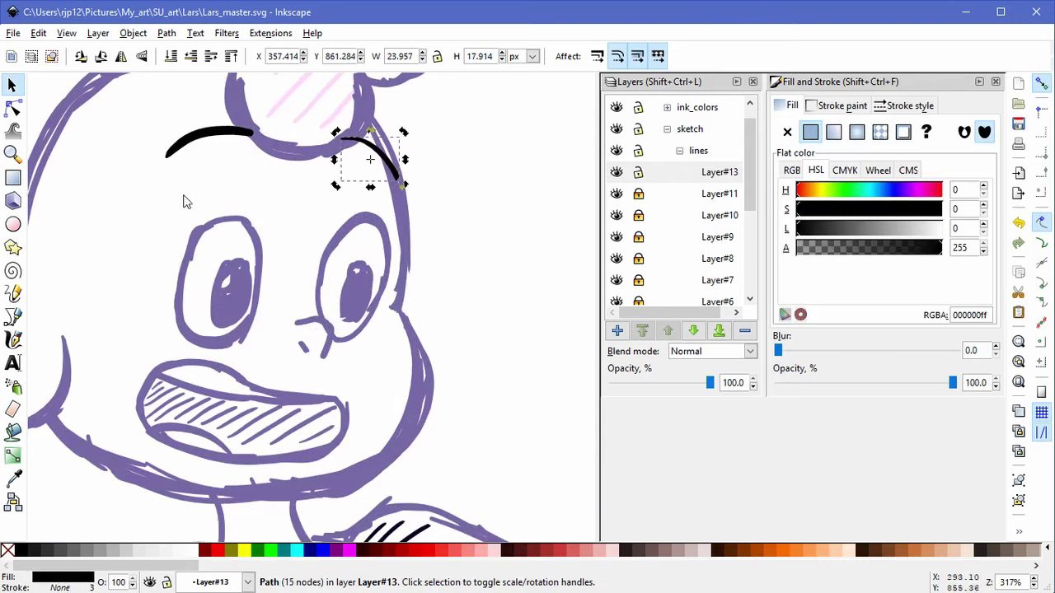
Step: Readjust the near eyebrow and fine-tune the size and placement of both eyebrows above the eyes
click(228, 136)
drag(260, 142, 236, 137)
click(449, 165)
scroll(449, 171, down, 4)
scroll(452, 177, up, 3)
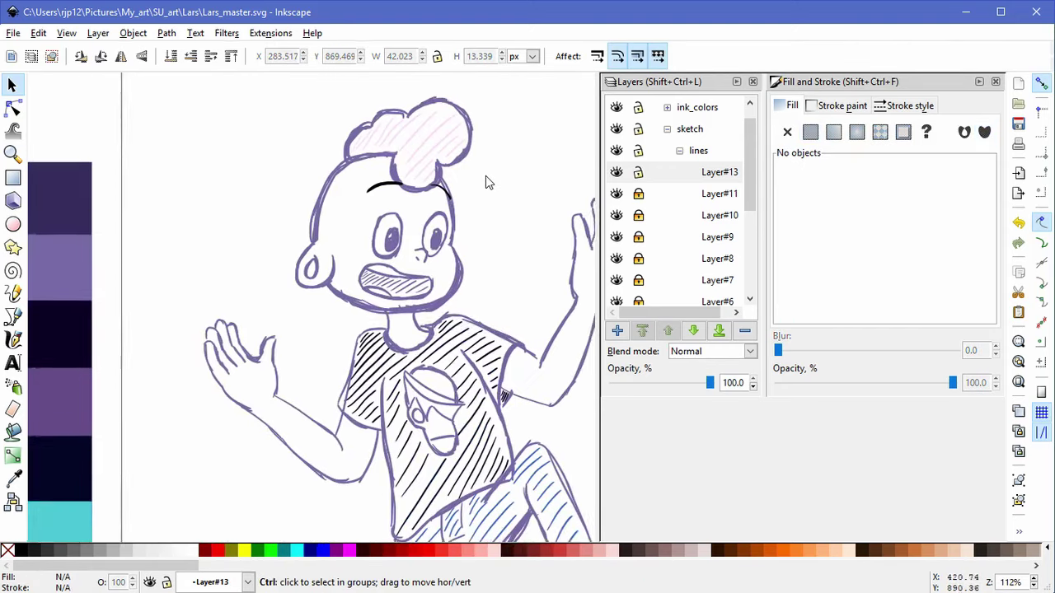
drag(310, 201, 305, 206)
click(304, 206)
mouse_move(242, 220)
mouse_down()
mouse_move(244, 231)
mouse_move(254, 207)
mouse_up()
drag(412, 206, 428, 224)
click(461, 249)
Step: Select both eyebrows and fill them with the pale pink sampled from the hair hatching
drag(205, 189, 496, 260)
click(12, 478)
click(366, 156)
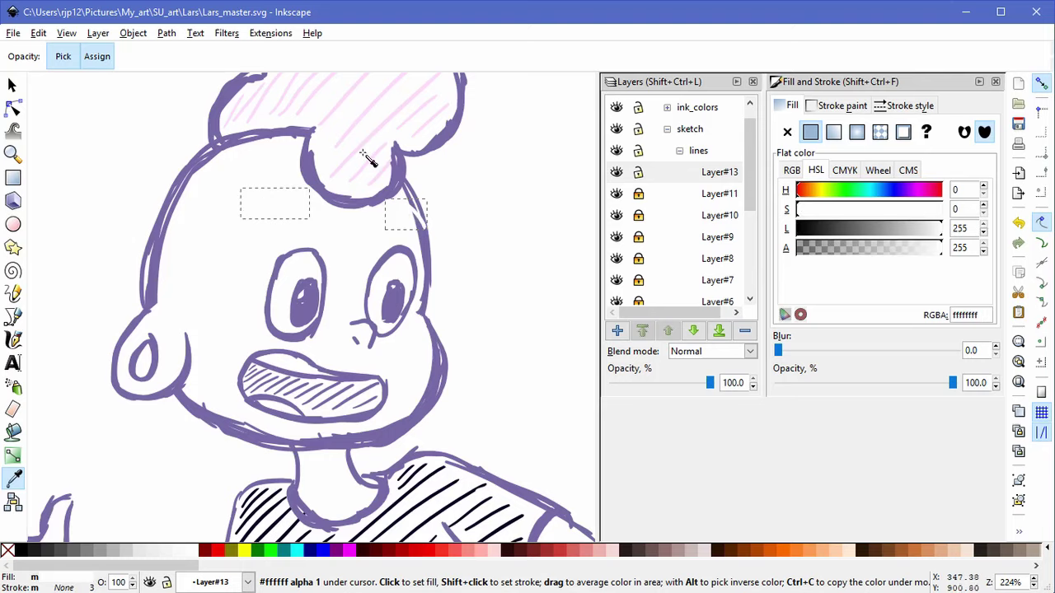
scroll(365, 148, up, 5)
click(312, 136)
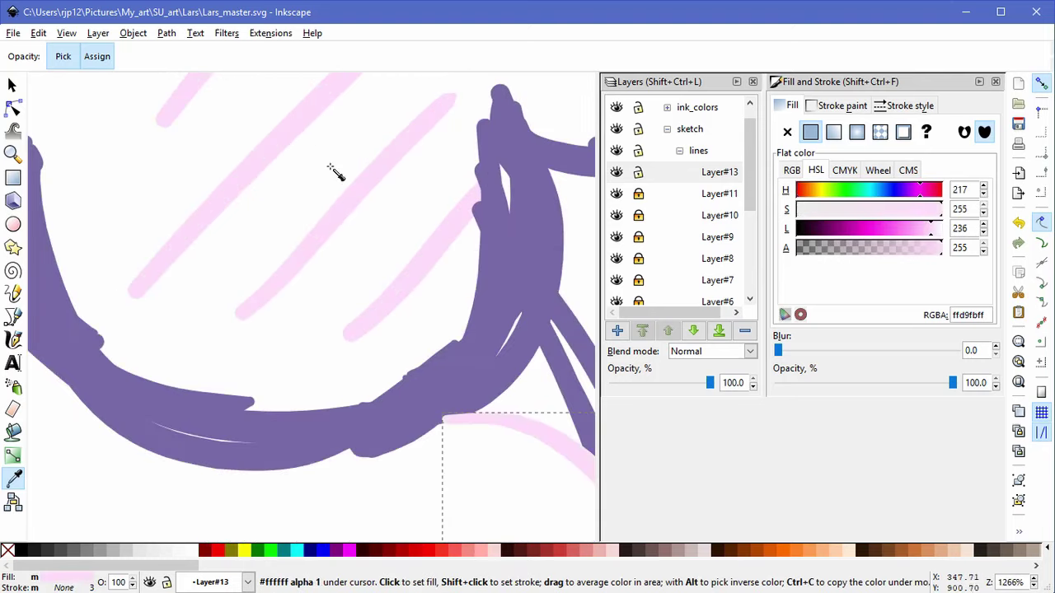
scroll(367, 199, down, 3)
scroll(369, 205, down, 2)
key(s)
key(Escape)
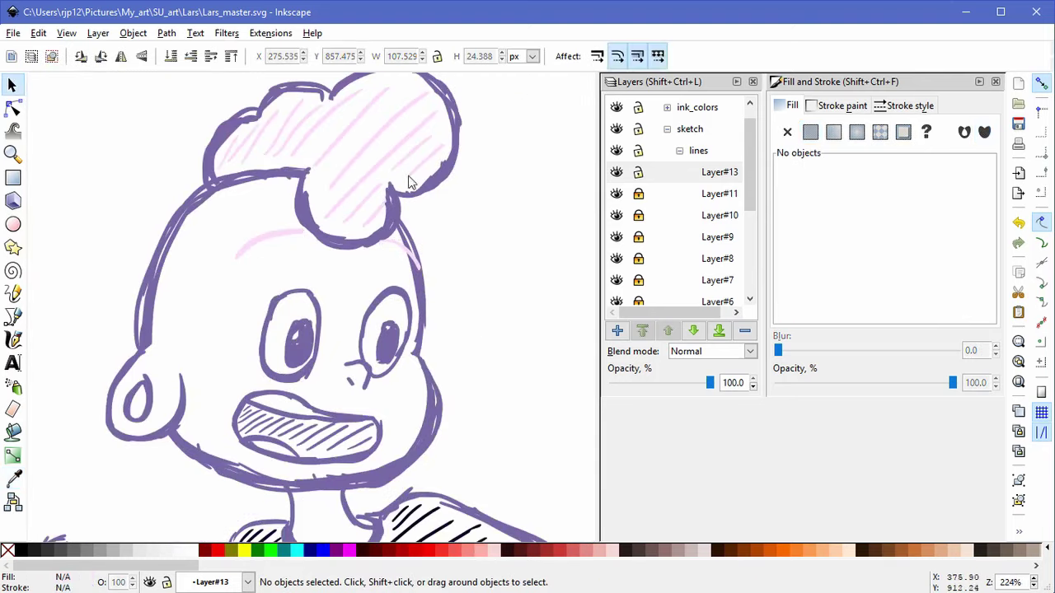
key(5)
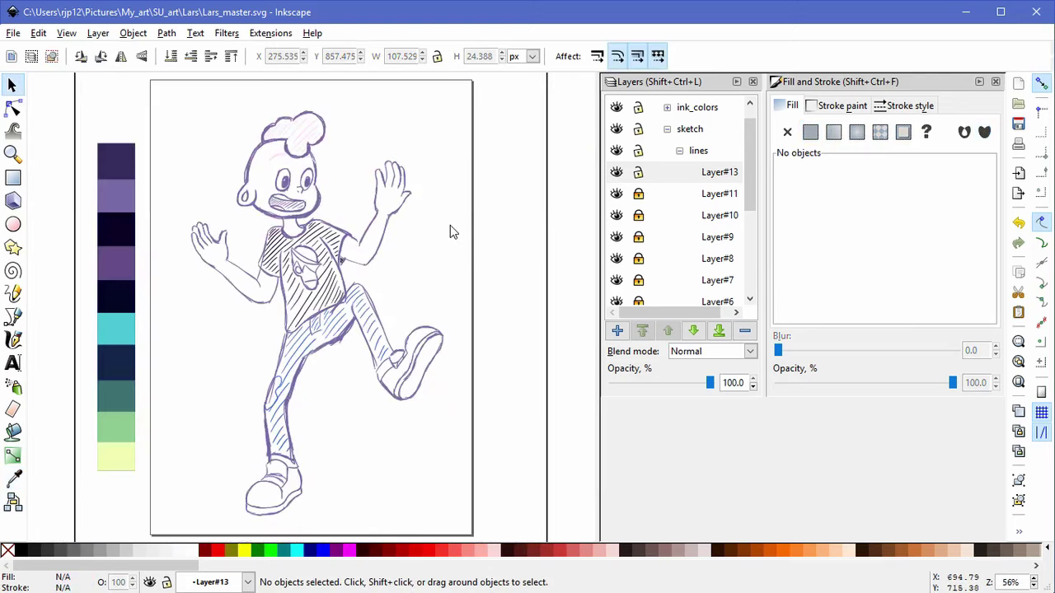
Step: Fill both eyebrows with the dark purple palette swatch #36295a and save the drawing
scroll(333, 170, up, 4)
drag(107, 122, 319, 196)
key(space)
drag(76, 337, 242, 336)
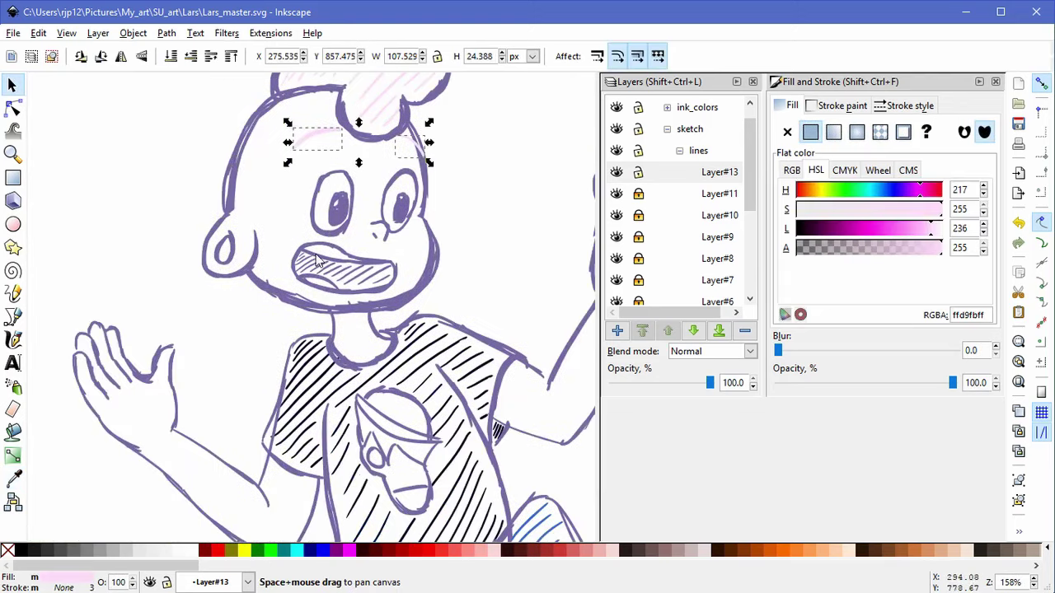
key(space)
scroll(190, 328, down, 1)
drag(130, 360, 281, 344)
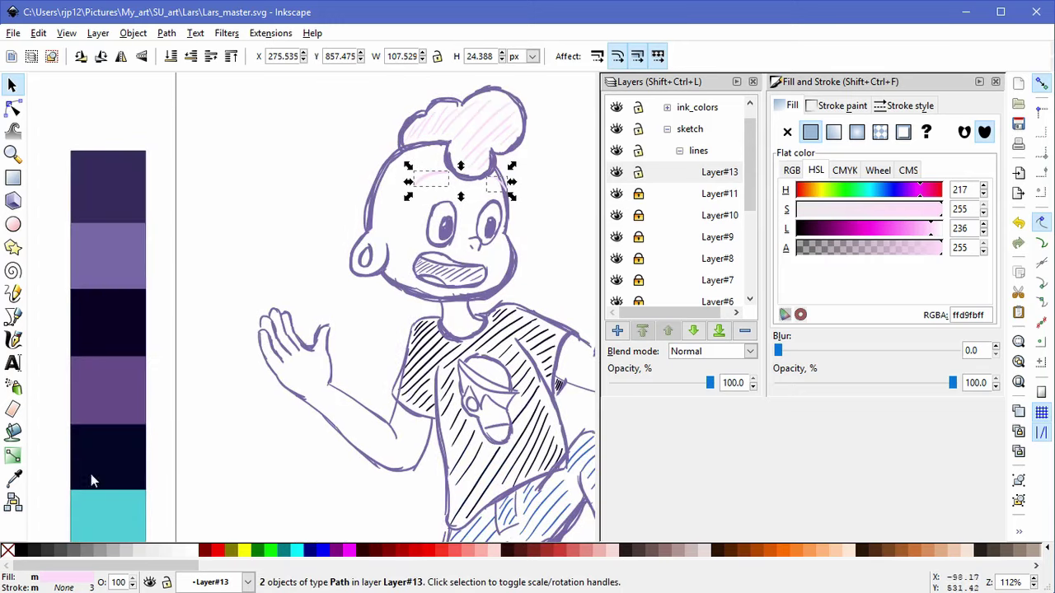
click(13, 479)
click(81, 217)
key(s)
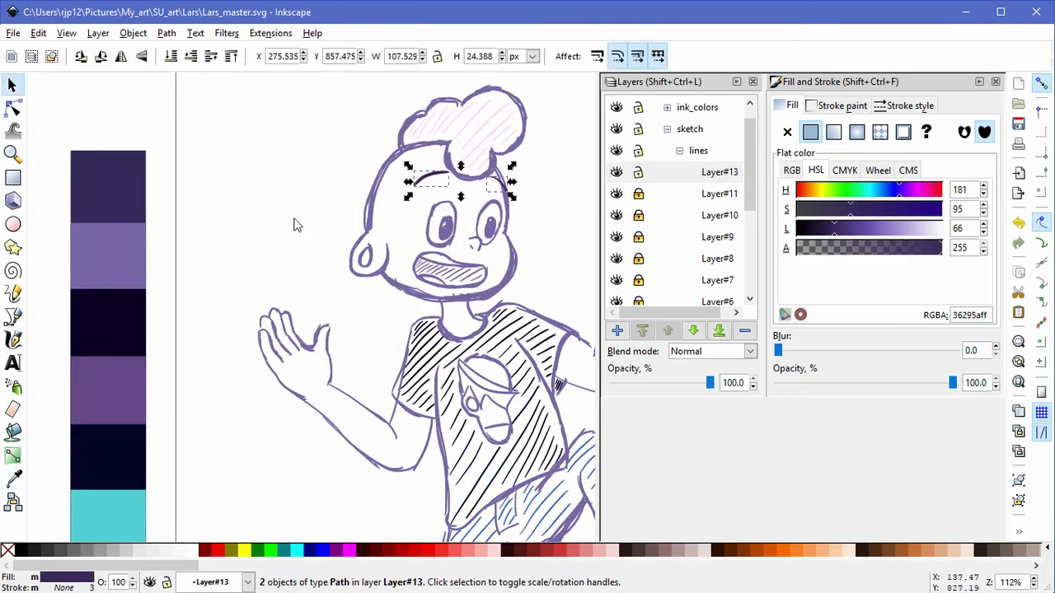
click(268, 266)
key(5)
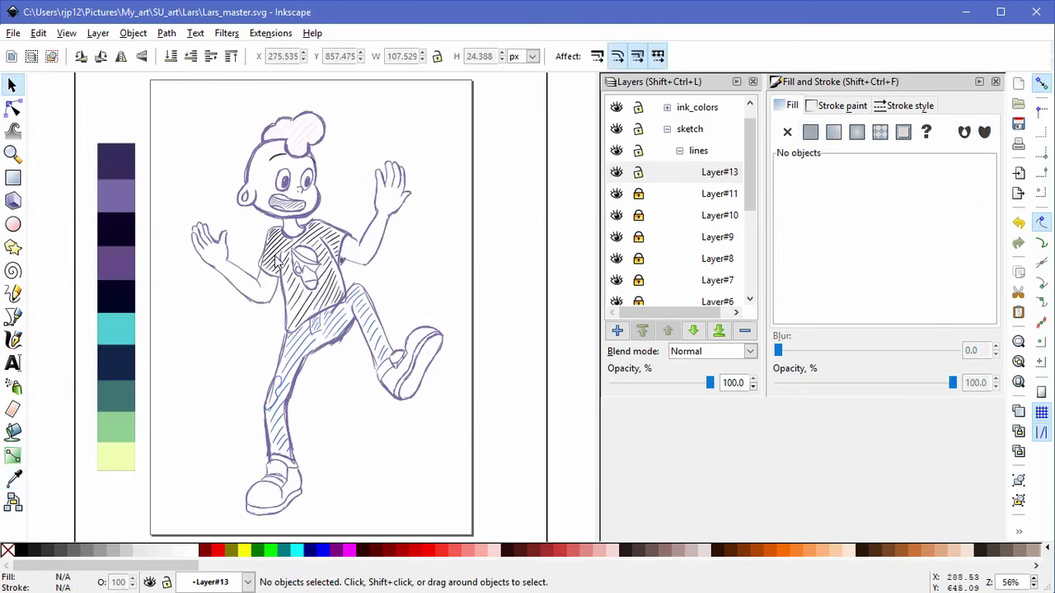
key(ctrl+s)
Step: Examine which strokes Layer#10, Layer#9, Layer#8 and Layer#7 hold by briefly hiding each one
click(616, 216)
click(617, 238)
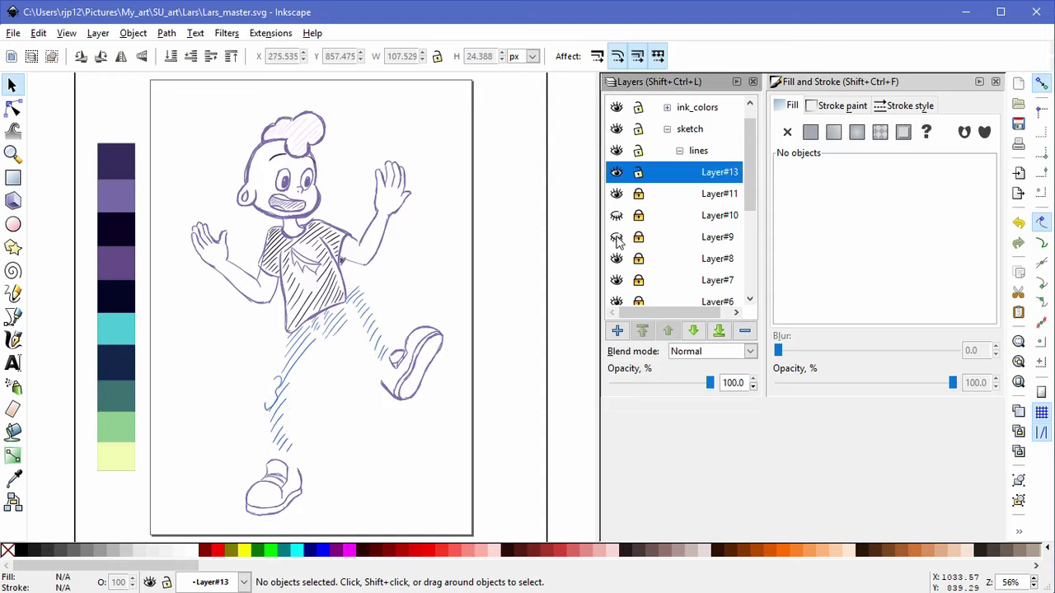
click(616, 218)
click(617, 238)
click(619, 260)
click(619, 261)
click(617, 280)
click(617, 280)
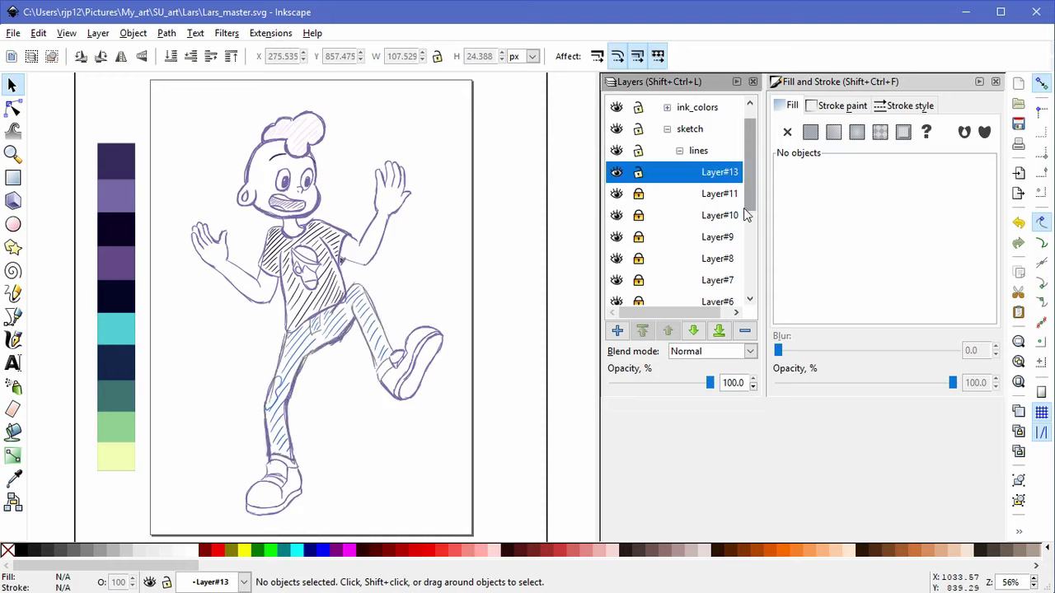
Step: Check the contents of Layer#6, Layer#5 and Layer#4, and unlock Layer#5 and Layer#4, which hold the eye strokes
drag(746, 208, 746, 250)
click(616, 215)
click(615, 216)
click(617, 233)
click(616, 232)
click(638, 233)
click(616, 254)
click(616, 253)
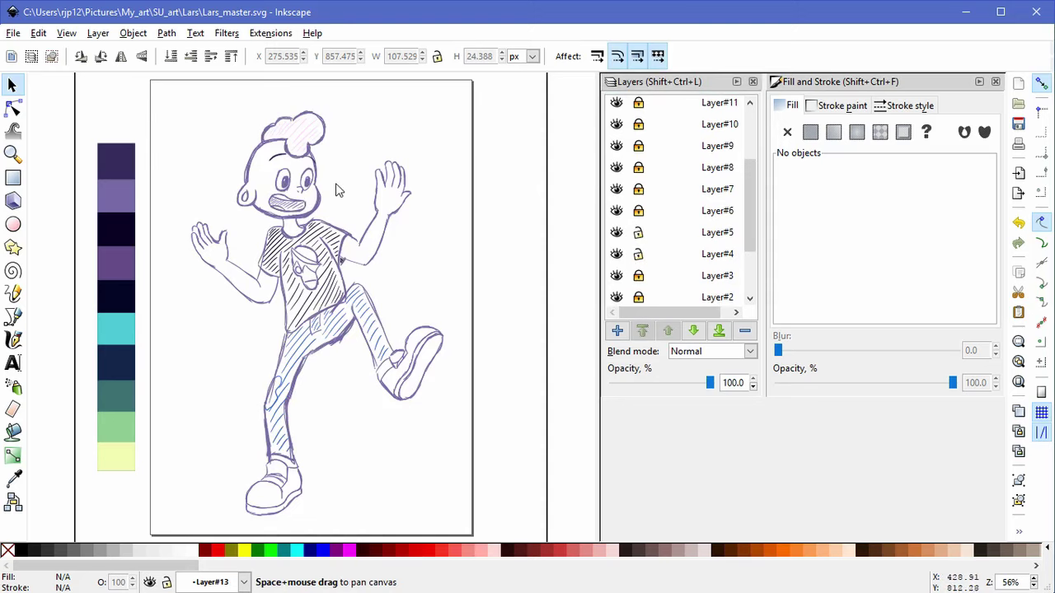
Step: Select the strokes of both eyes without the nose and enlarge the eyes slightly upward
ctrl+scroll(343, 200, up, 4)
drag(304, 162, 420, 274)
click(373, 271)
click(363, 249)
shift+click(357, 233)
mouse_move(201, 161)
mouse_down()
mouse_move(263, 198)
mouse_move(314, 285)
mouse_up()
drag(220, 161, 212, 147)
drag(380, 190, 384, 188)
drag(163, 152, 298, 227)
click(424, 188)
drag(314, 159, 411, 257)
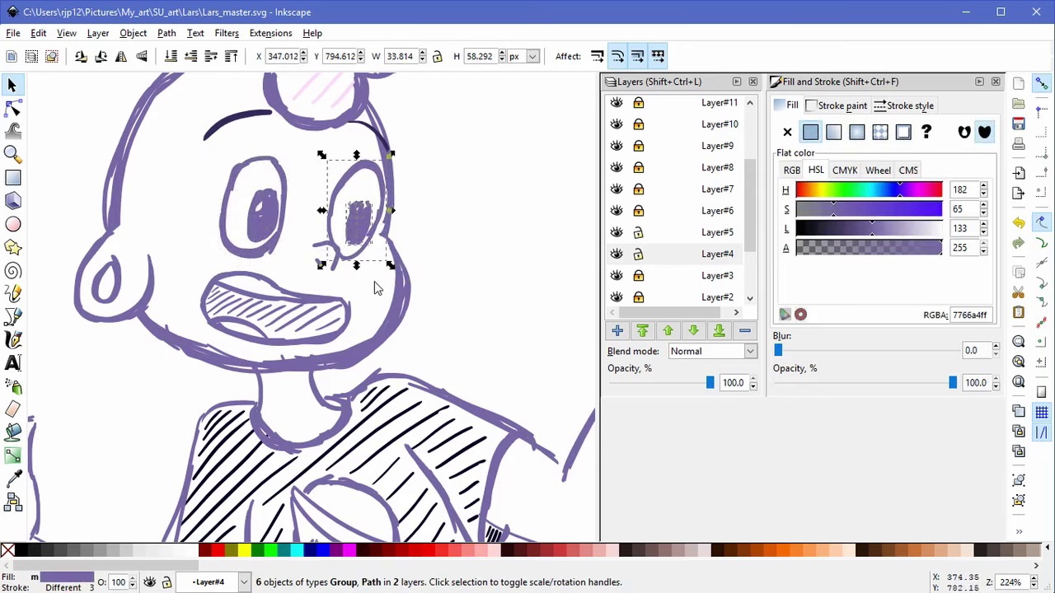
click(382, 277)
mouse_move(302, 155)
mouse_down()
mouse_move(415, 269)
mouse_move(330, 193)
mouse_move(328, 173)
mouse_up()
click(375, 274)
click(379, 262)
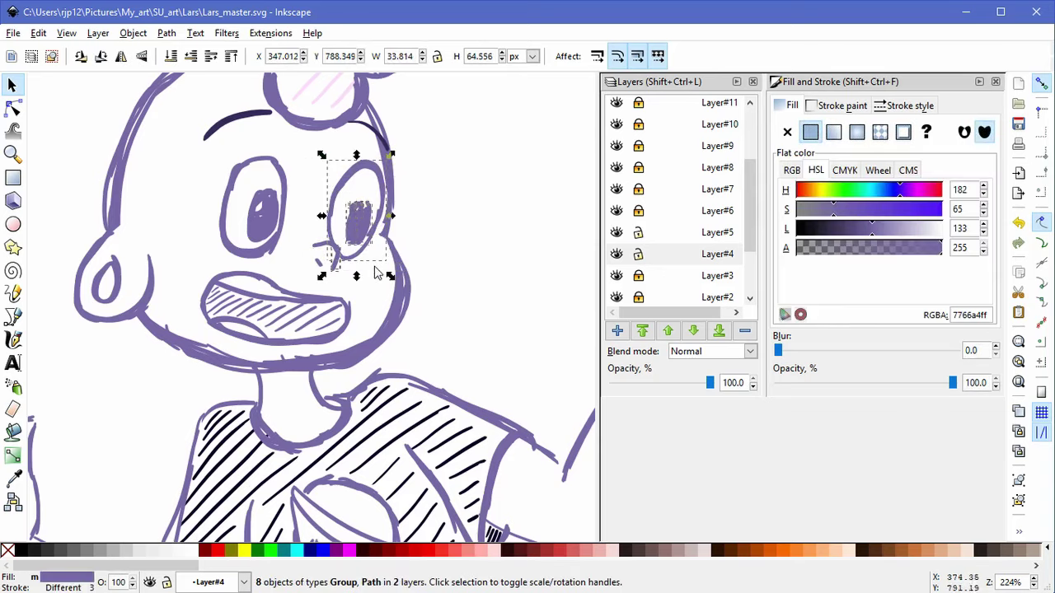
click(374, 274)
drag(362, 272, 345, 243)
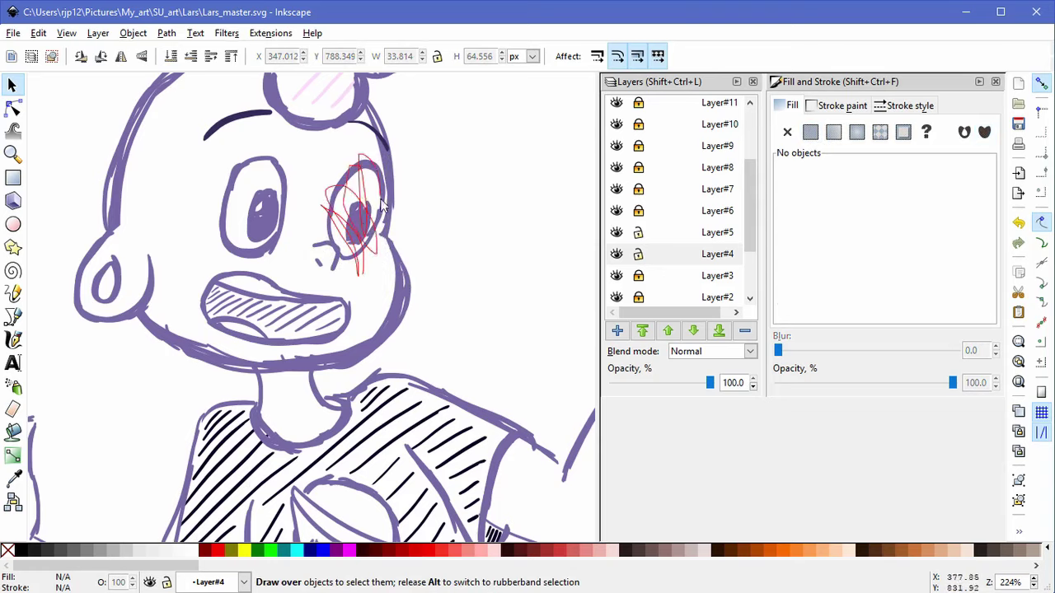
drag(356, 284, 358, 287)
shift+click(367, 164)
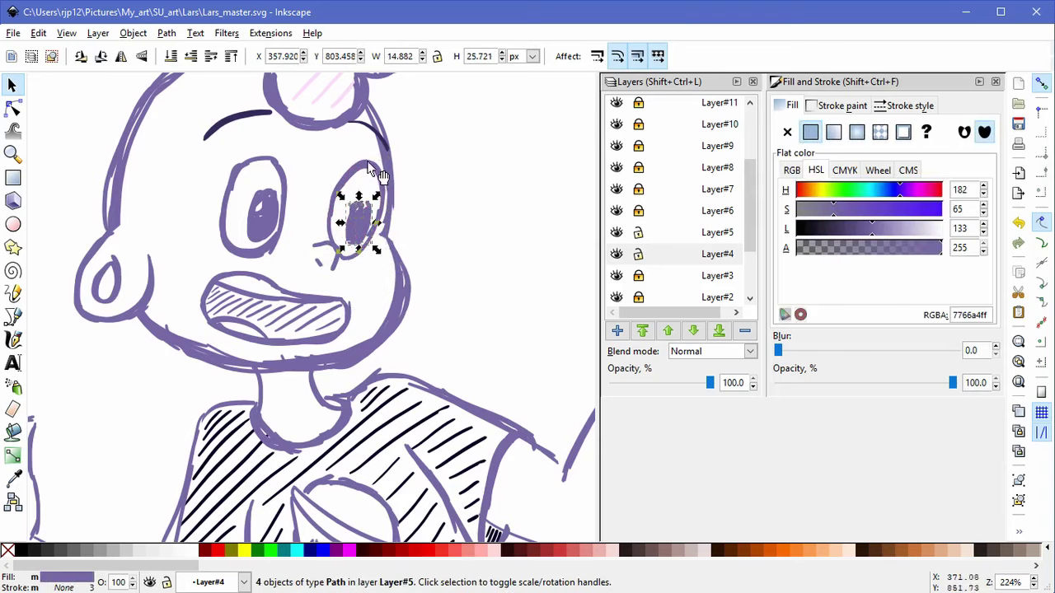
click(380, 296)
Step: Select the outline and pupil of the far eye and nudge them slightly upward
drag(380, 272, 318, 191)
drag(379, 280, 365, 270)
click(360, 262)
drag(372, 178, 370, 173)
click(445, 201)
key(space)
scroll(450, 220, down, 5)
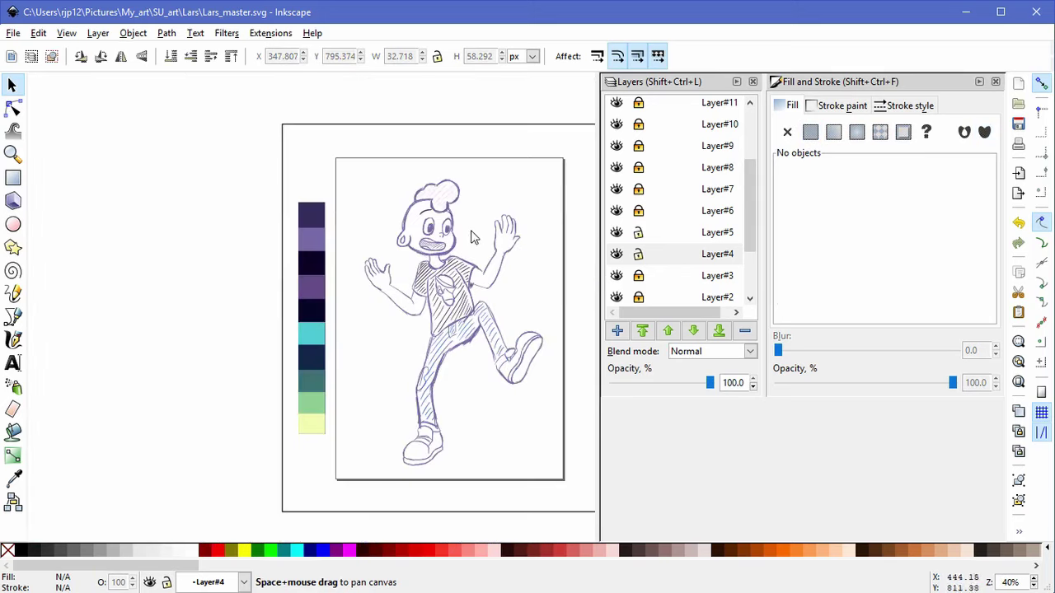
Step: Extend the small stroke at the top of the far eye's pupil upward and towards the nose
ctrl+scroll(474, 238, up, 6)
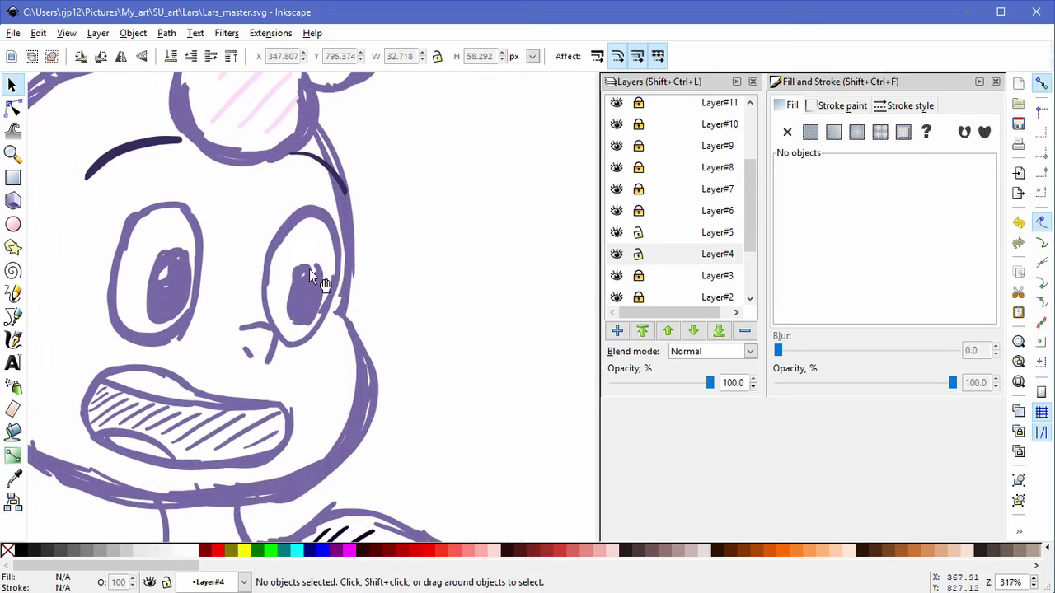
click(310, 271)
drag(305, 266, 297, 260)
click(432, 260)
ctrl+scroll(449, 272, down, 2)
ctrl+scroll(467, 284, down, 3)
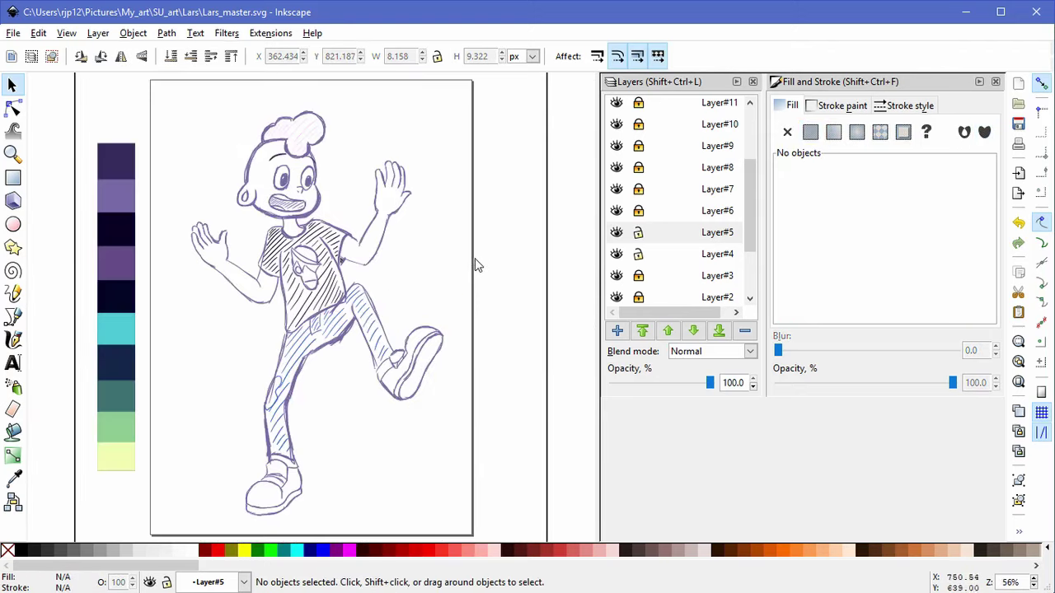
Step: Unlock the locked visible sublayers of lines, from Layer#11 down to Layer#2, and the colors_s layer
scroll(676, 201, up, 3)
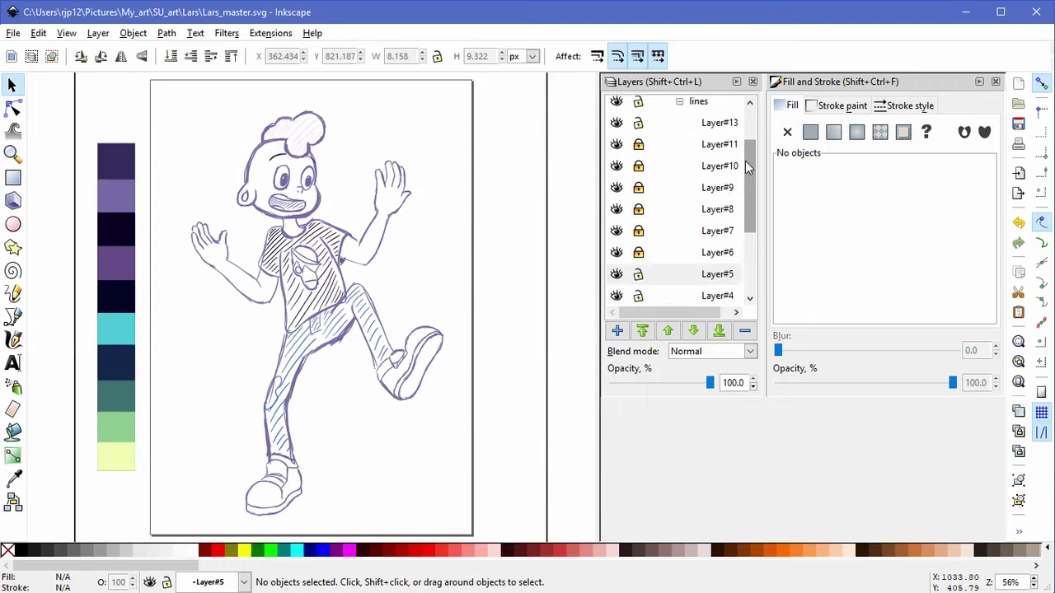
click(639, 208)
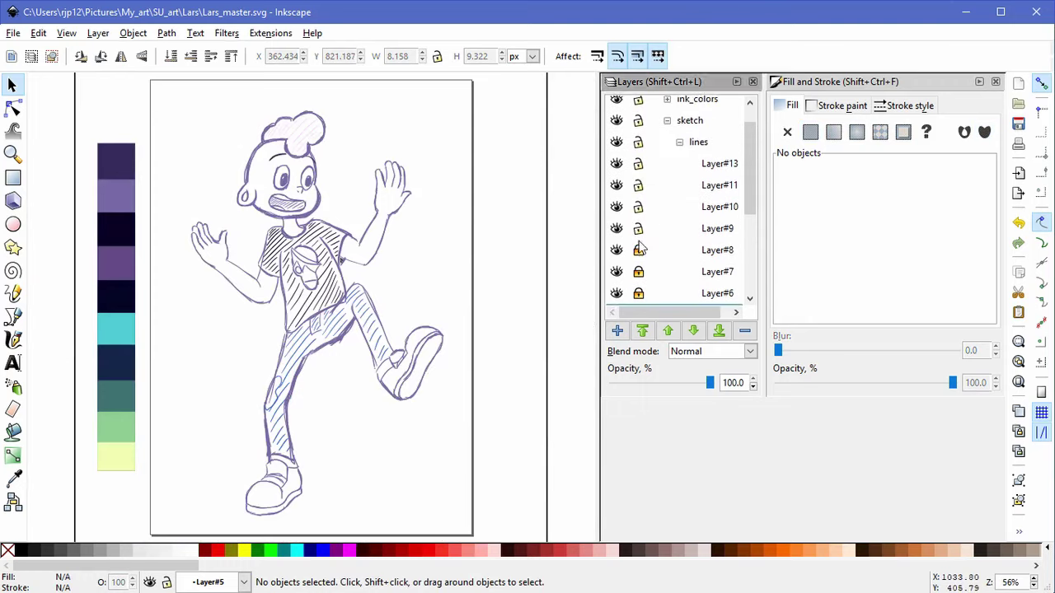
scroll(716, 224, down, 3)
scroll(738, 221, down, 5)
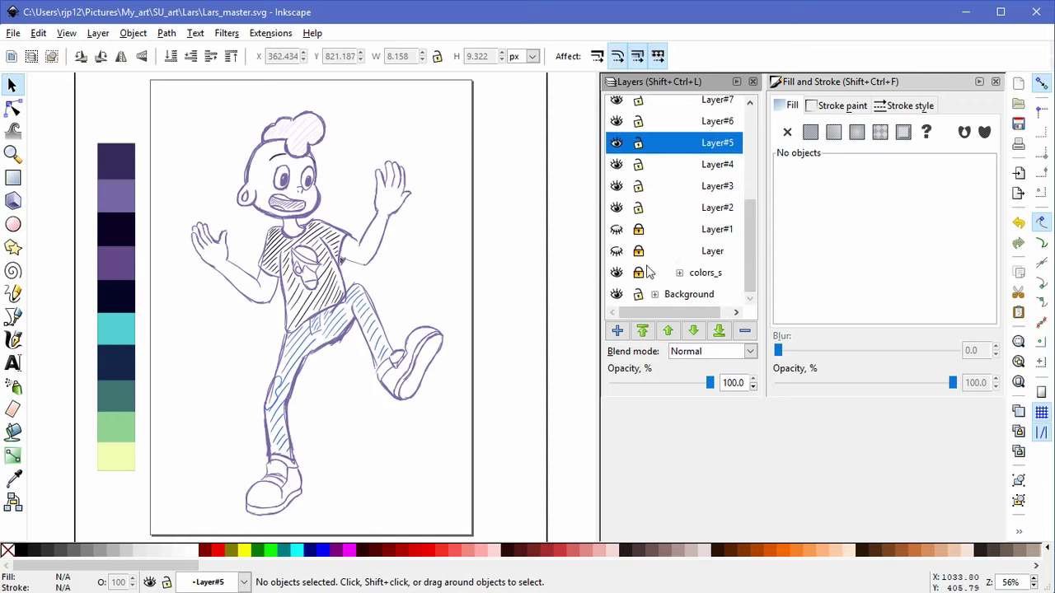
Step: Flip the whole figure horizontally, compare it with the original orientation several times, and leave the flip undone
drag(150, 116, 228, 310)
drag(498, 524, 153, 96)
click(122, 59)
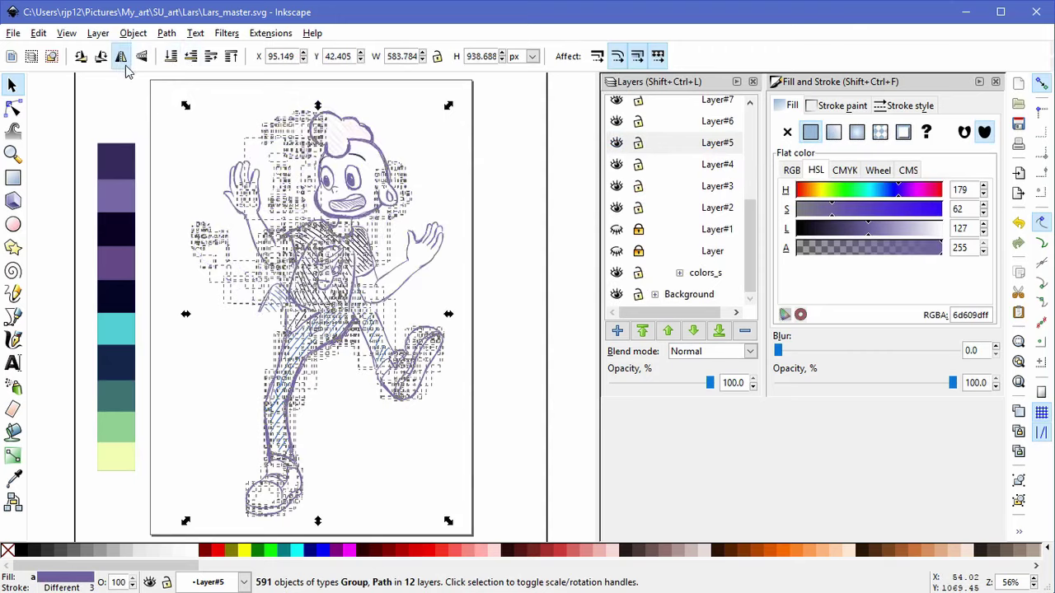
click(176, 173)
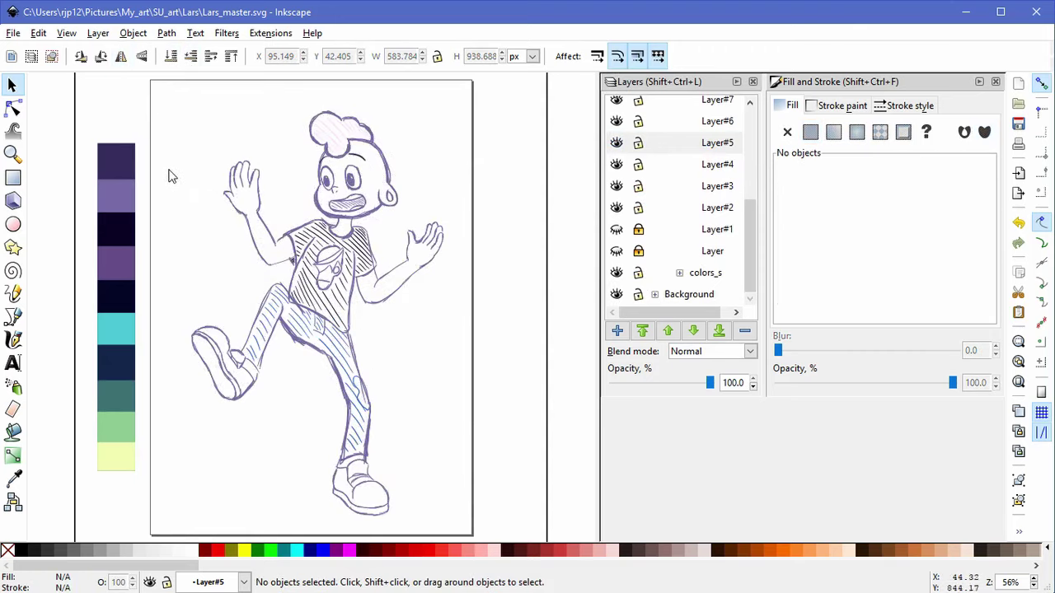
key(ctrl+z)
key(ctrl+shift+z)
key(ctrl+z)
key(ctrl+shift+z)
key(ctrl+z)
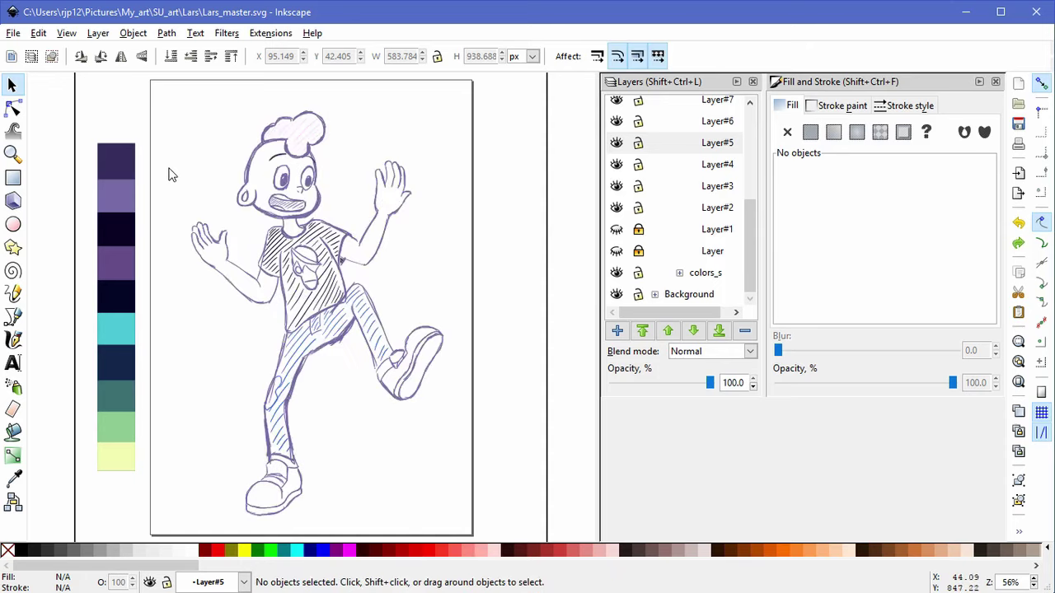
Step: Save the drawing with the figure in its original orientation
key(ctrl)
key(ctrl+s)
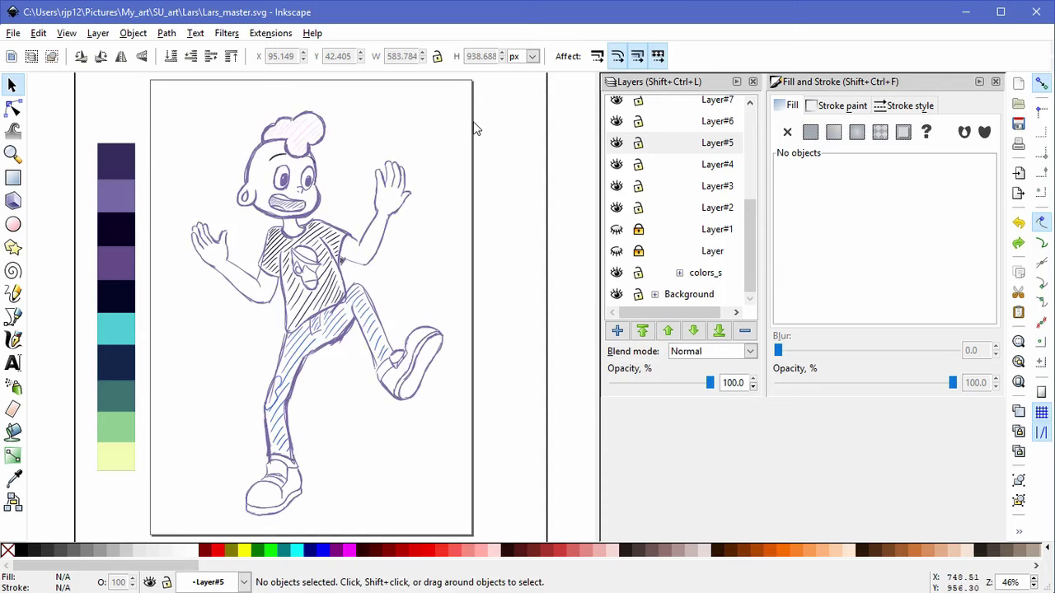